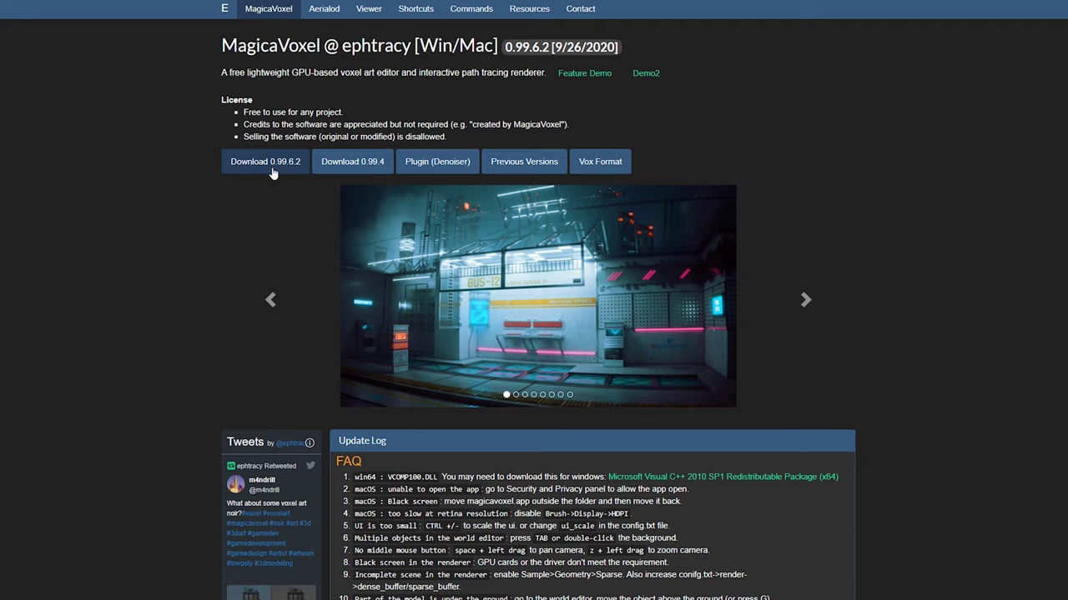
Download MagicaVoxel 0.99.6.2 from its website and extract the MagicaVoxel zip file in the Downloads folder
left_click(271, 168)
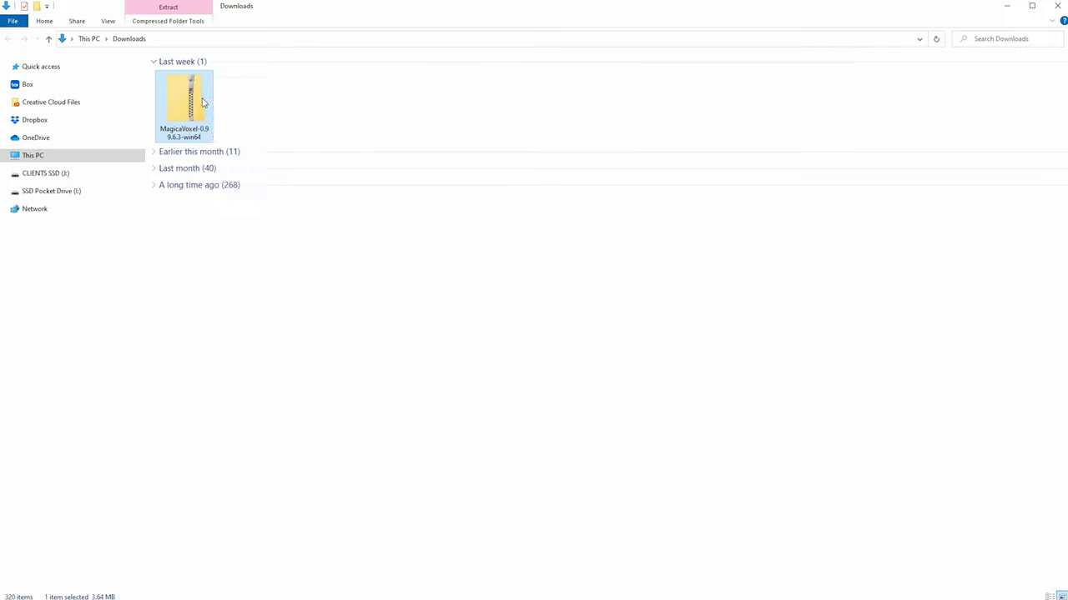
right_click(204, 103)
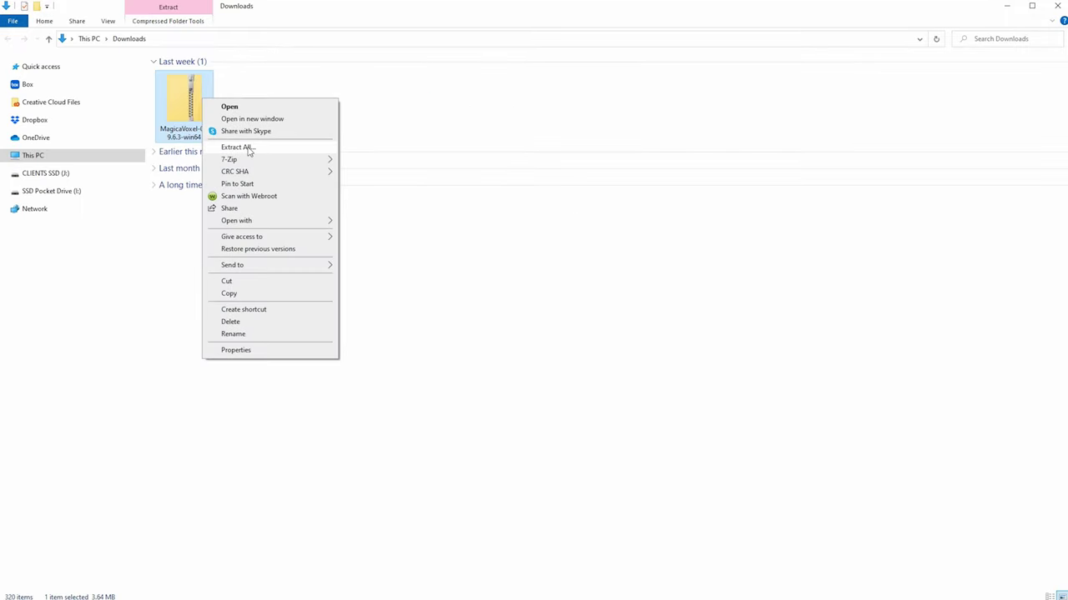
left_click(248, 147)
left_click(617, 412)
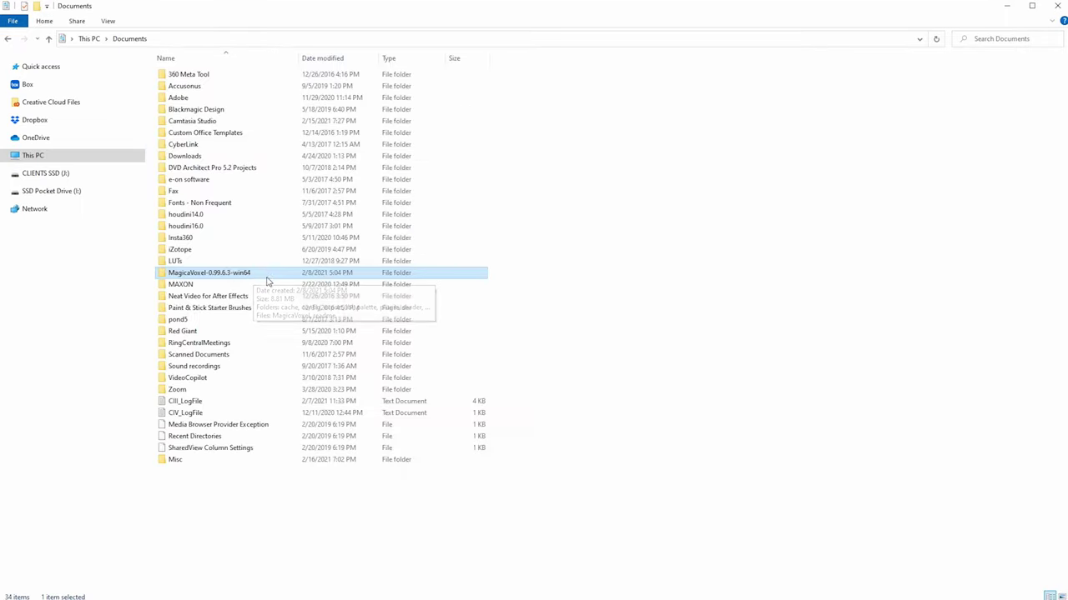
Launch MagicaVoxel from the extracted MagicaVoxel-0.99.6.3-win64 folder in Documents
double_click(226, 276)
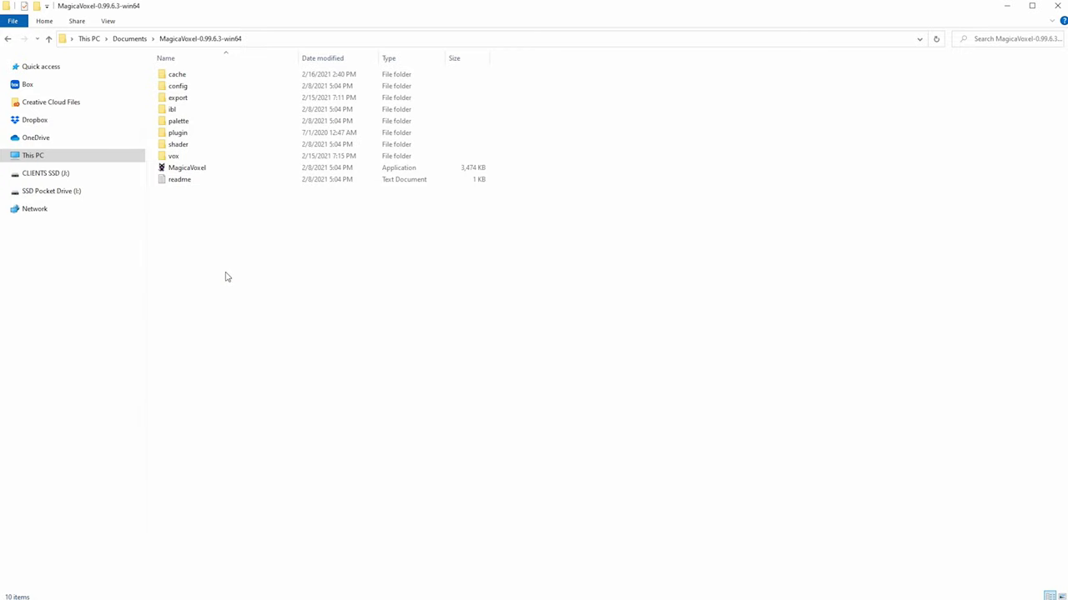
left_click(193, 170)
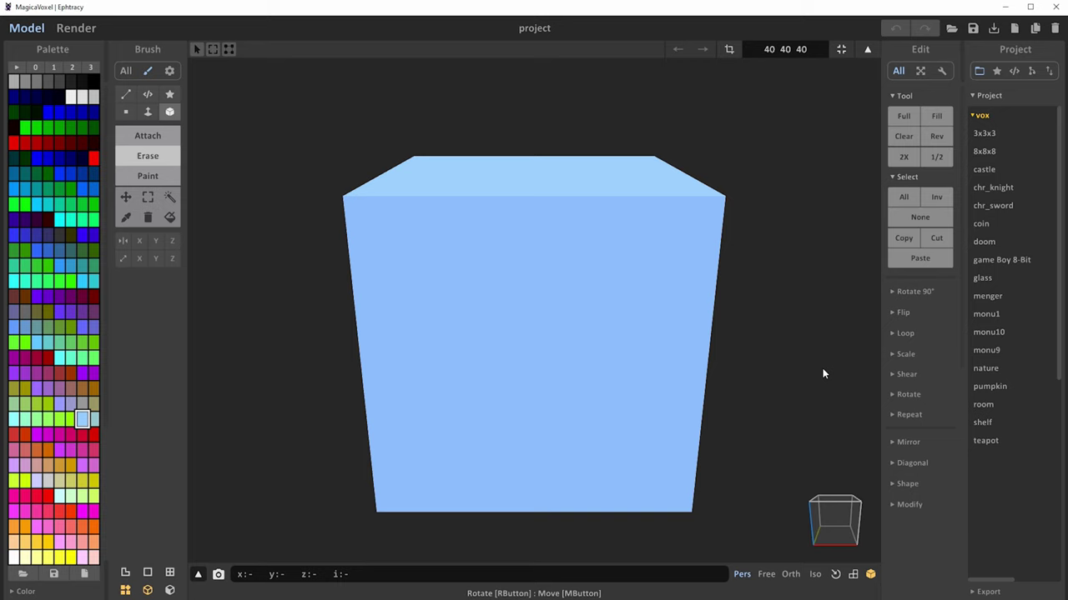
Erase five overlapping box-shaped recesses from the front face of the default cube
right_click_drag(789, 245, 768, 253)
scroll(759, 324, "up", 2)
scroll(757, 324, "down", 4)
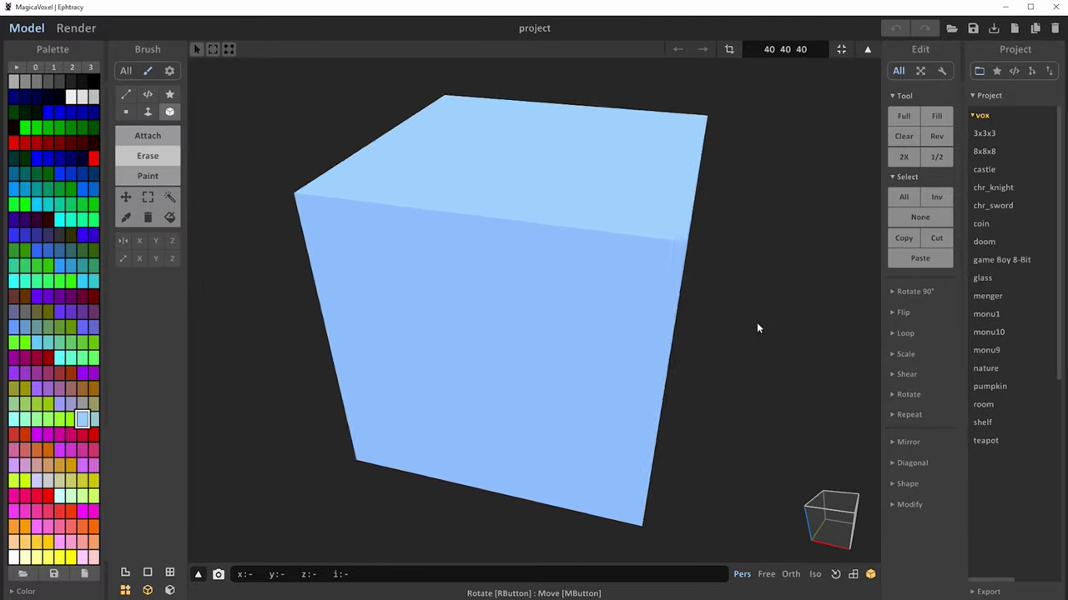
scroll(755, 323, "up", 5)
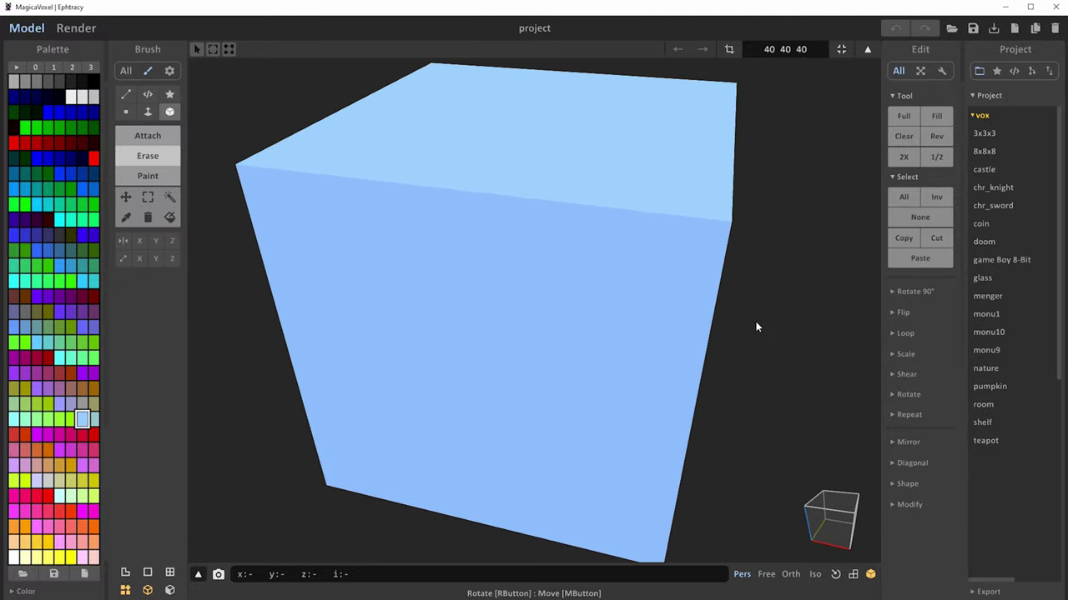
scroll(756, 321, "down", 2)
scroll(756, 321, "up", 1)
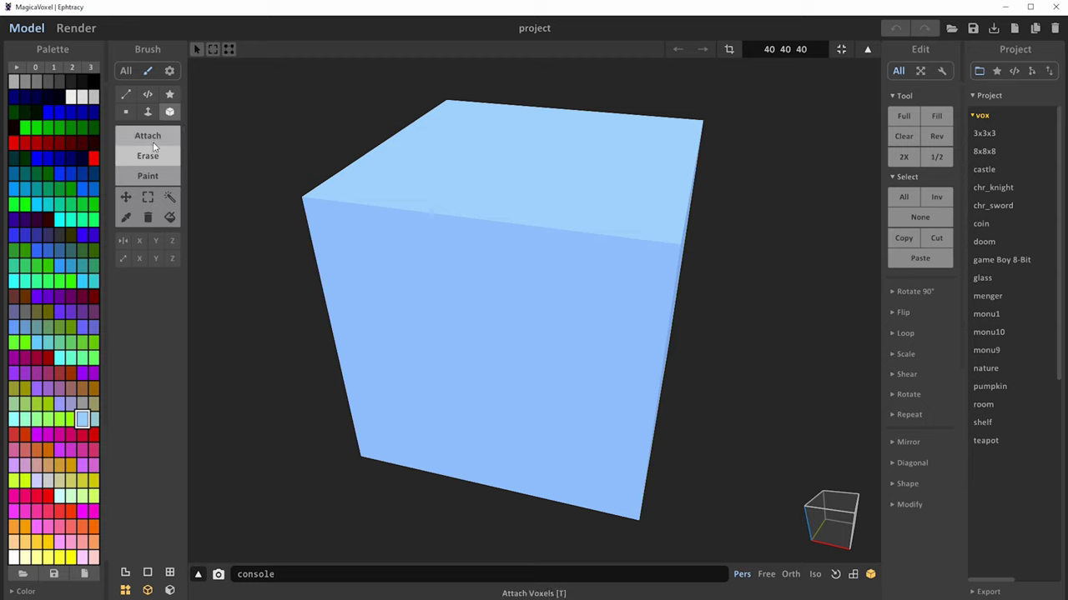
left_click_drag(398, 257, 565, 394)
left_click_drag(453, 283, 589, 419)
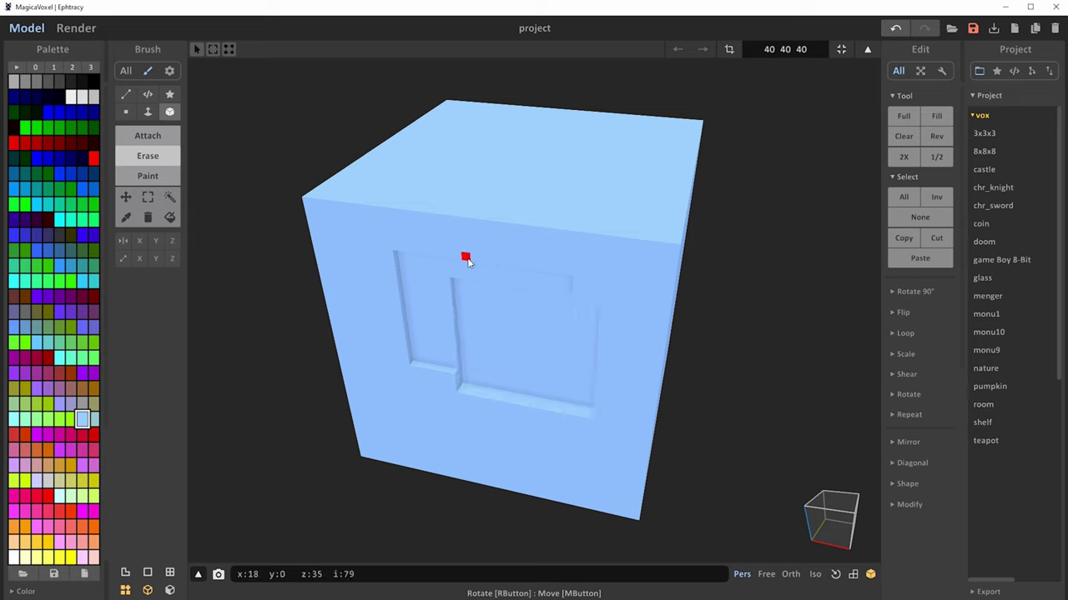
mouse_move(464, 240)
left_mouse_down()
mouse_move(481, 291)
mouse_move(538, 365)
left_mouse_up()
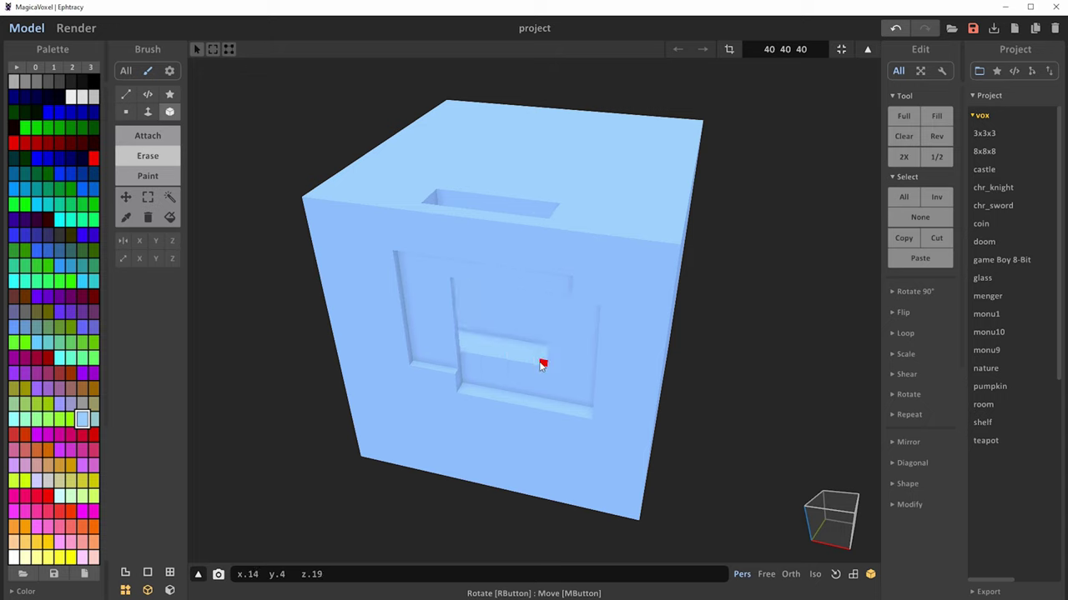
left_click_drag(384, 286, 495, 362)
left_click_drag(400, 376, 495, 452)
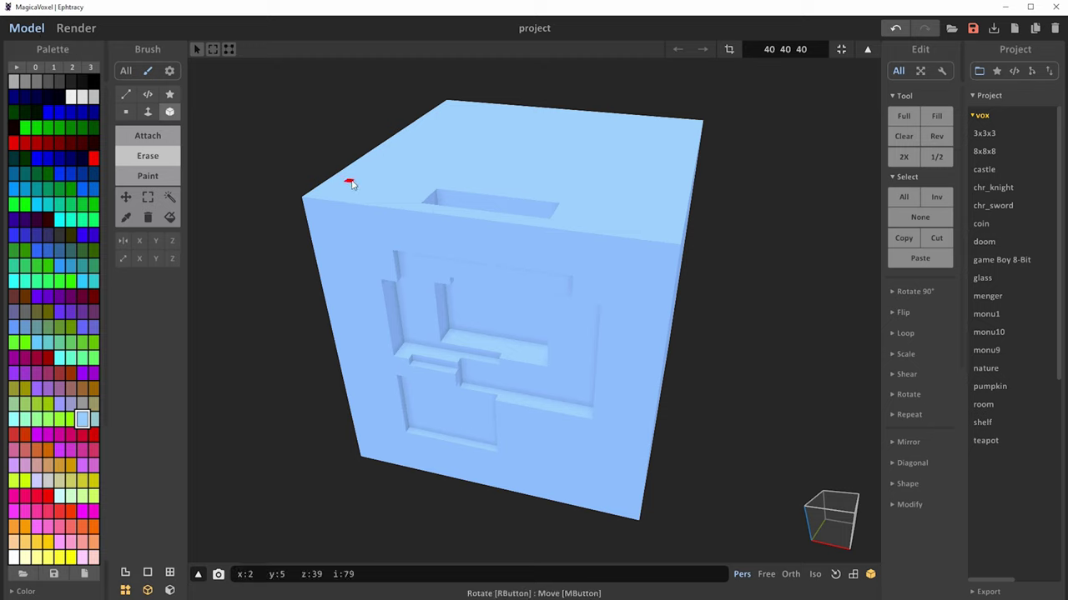
Preview the carved cube's render, return to modelling, and briefly collapse and restore the Edit panel
left_click(75, 28)
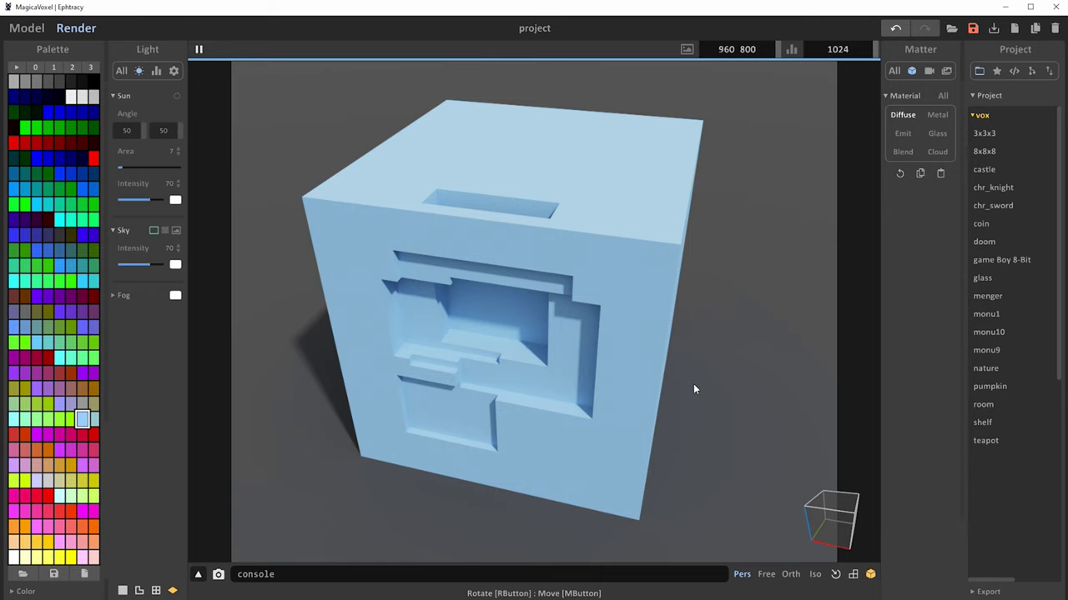
left_click(27, 29)
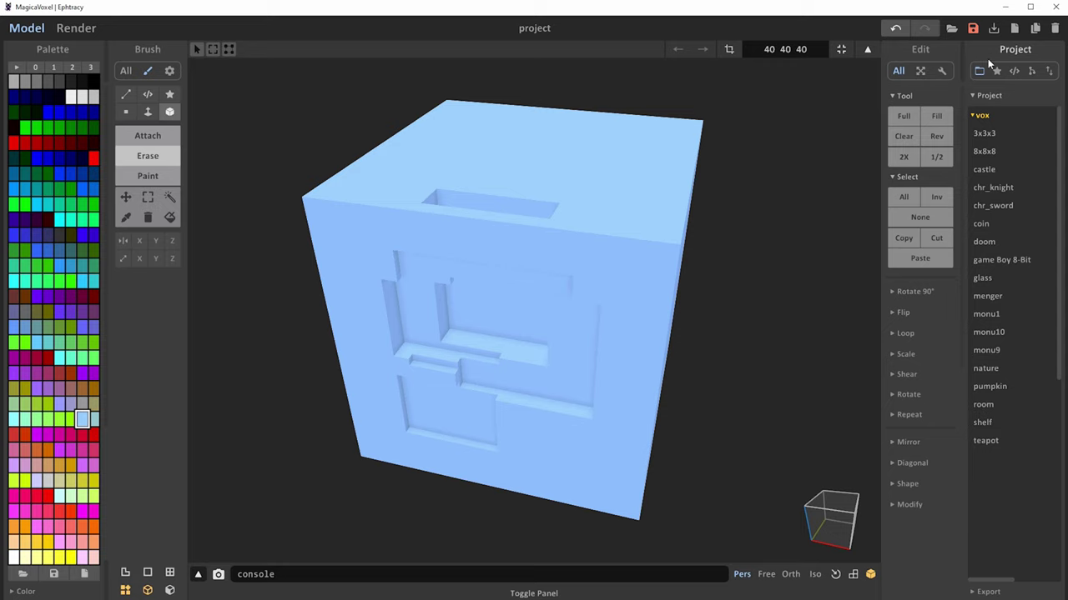
left_click(920, 50)
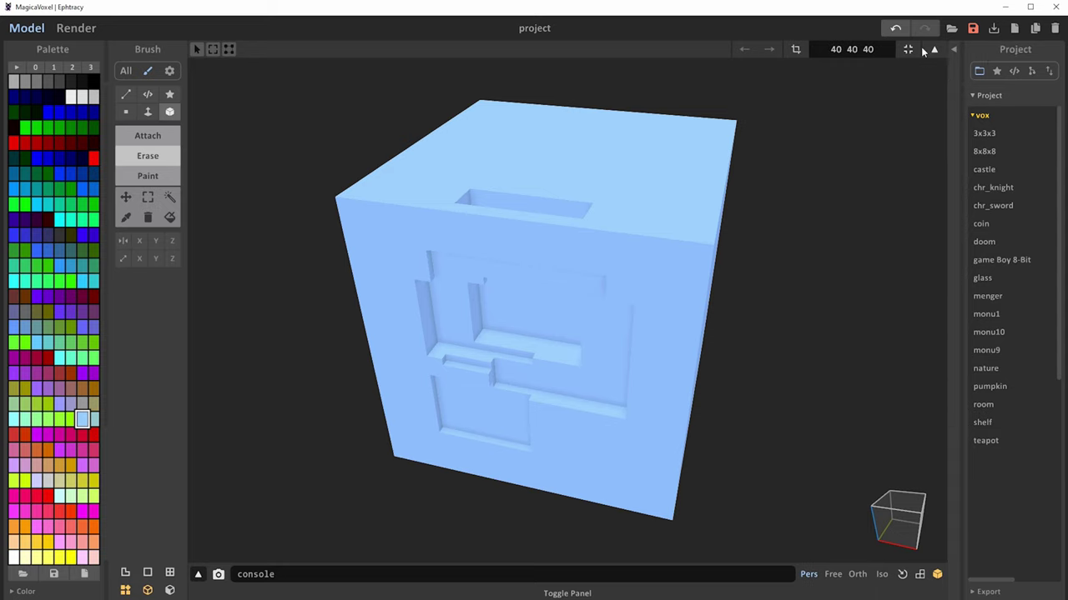
left_click(951, 55)
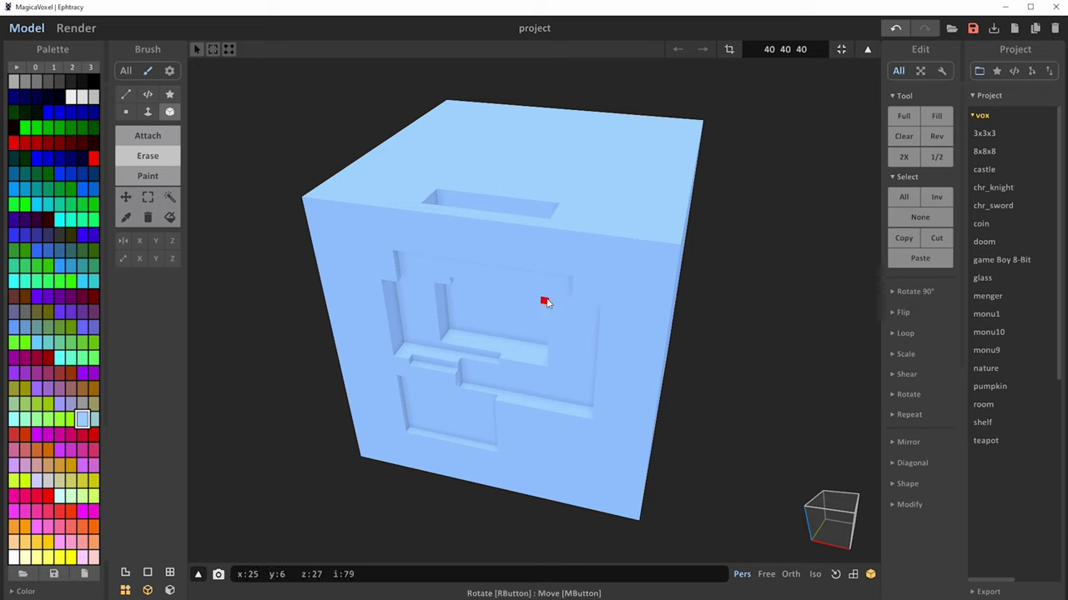
Clear all voxels of the carved cube, trying an undo of the clearing in between
left_click(903, 136)
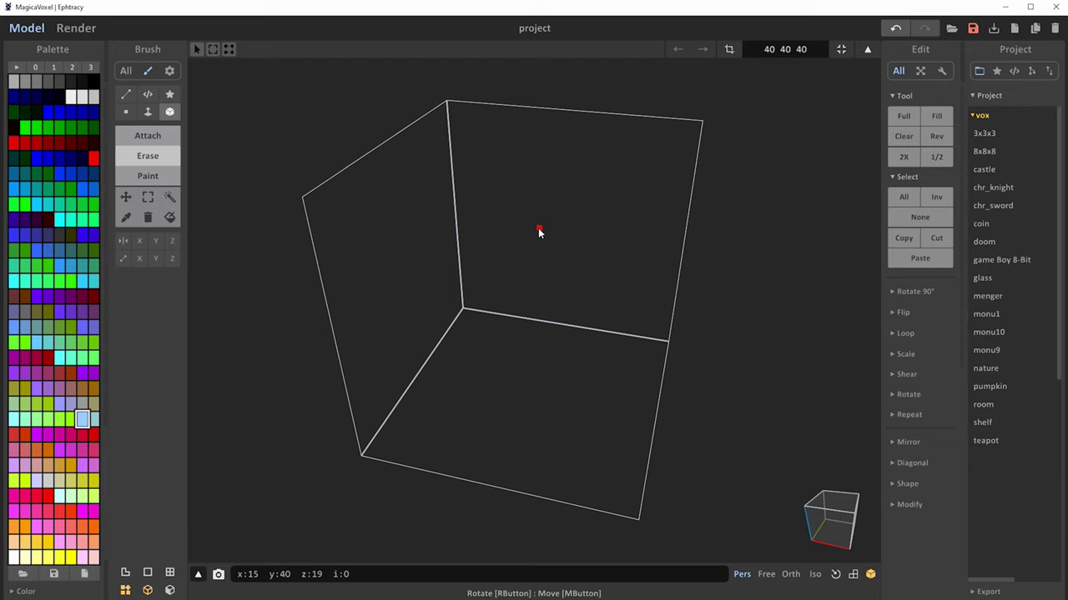
key("ctrl+z")
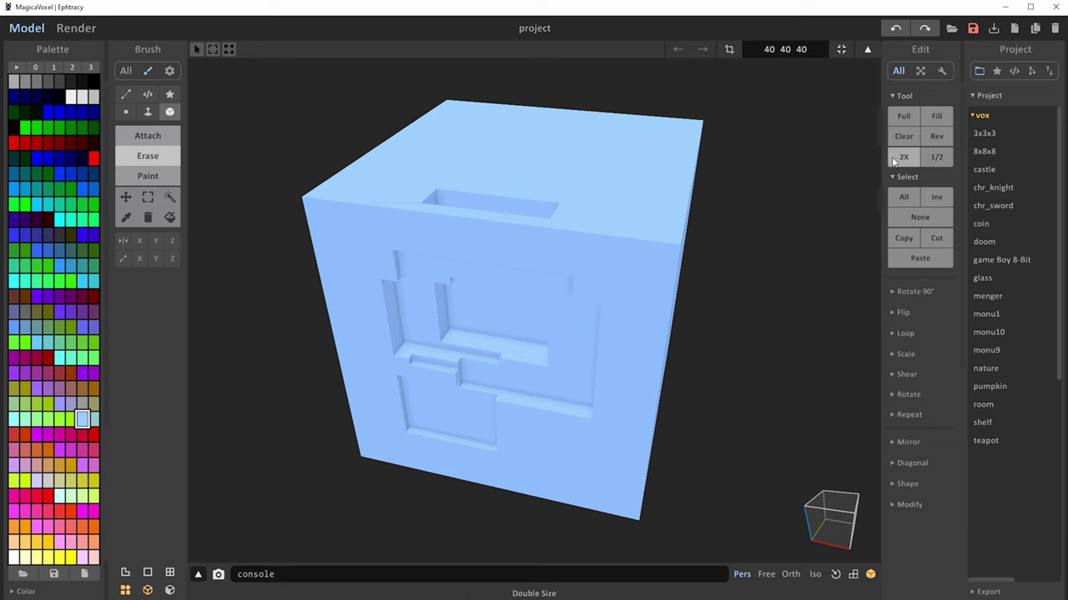
left_click(904, 137)
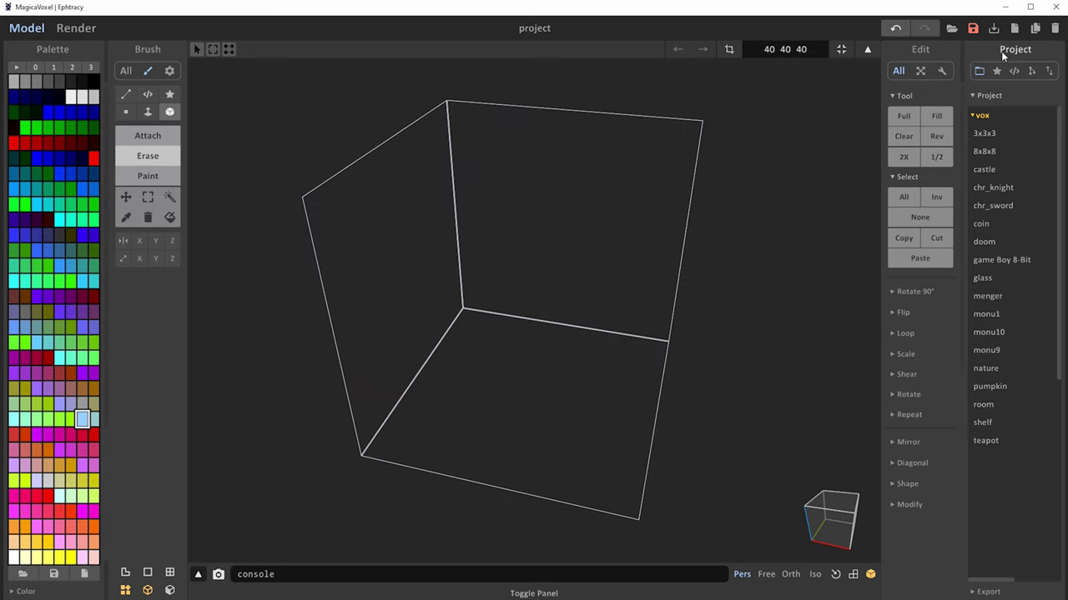
Open the 3x3x3 and 8x8x8 sample models in turn to view them
left_click(993, 135)
left_click(547, 367)
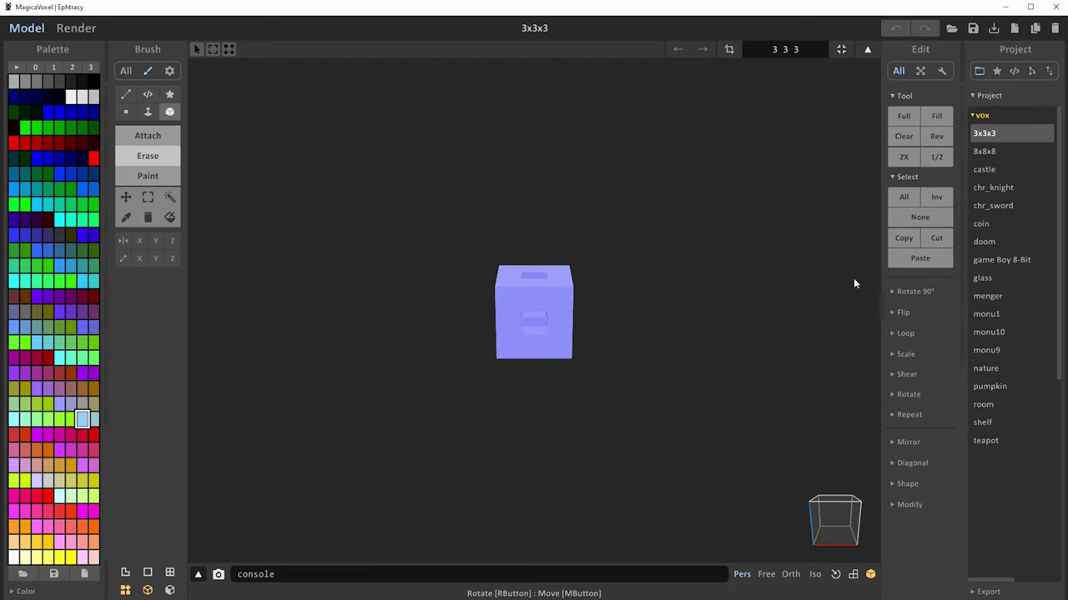
left_click(984, 153)
right_click_drag(684, 289, 668, 304)
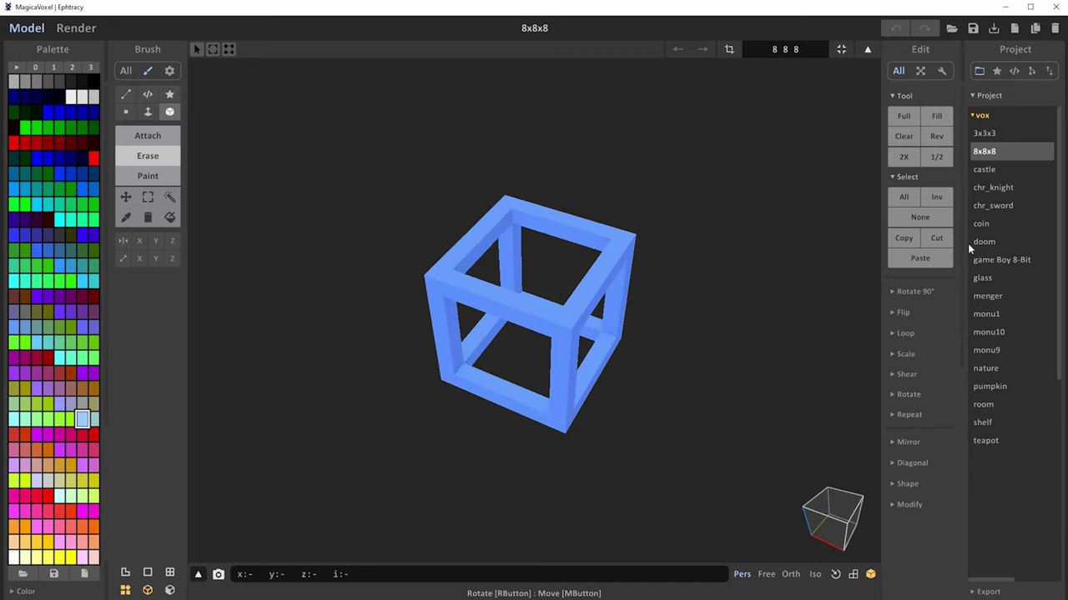
Open the castle sample model, preview its render and return to modelling
left_click(984, 169)
right_click_drag(721, 247, 766, 259)
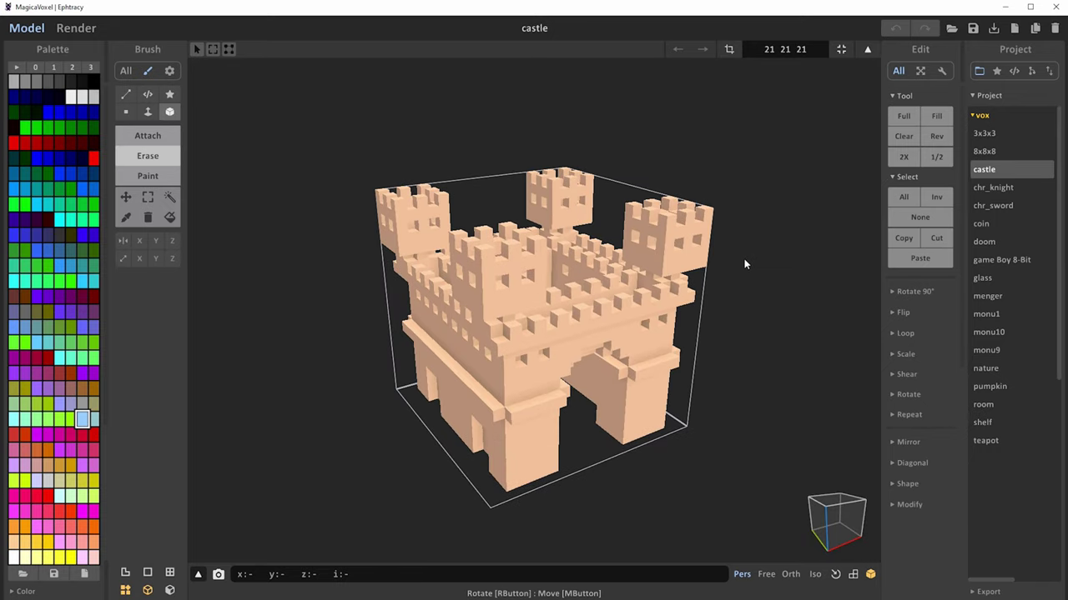
left_click(76, 28)
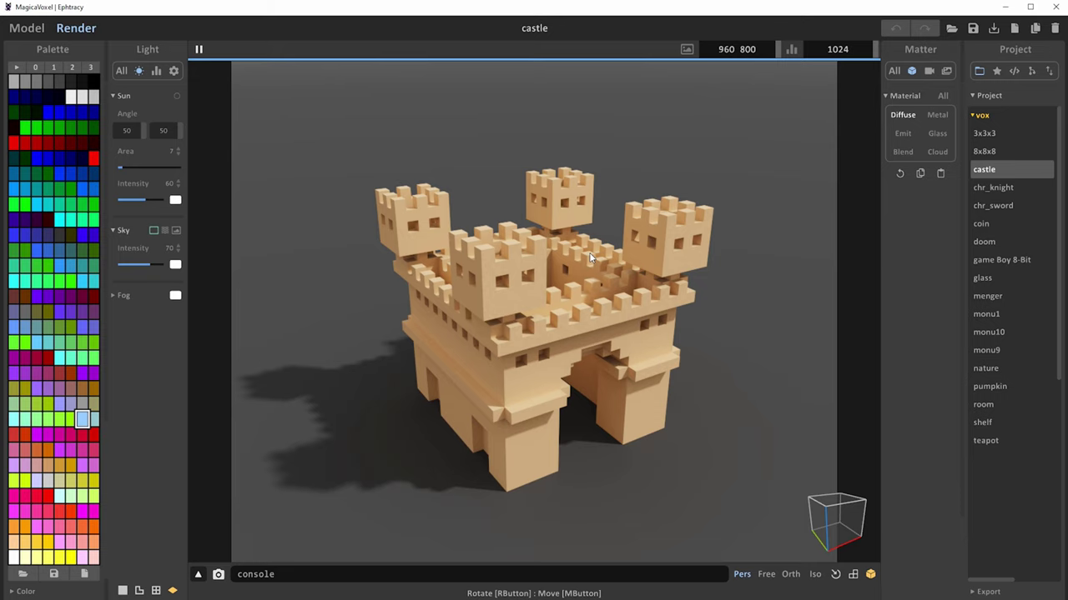
left_click(24, 30)
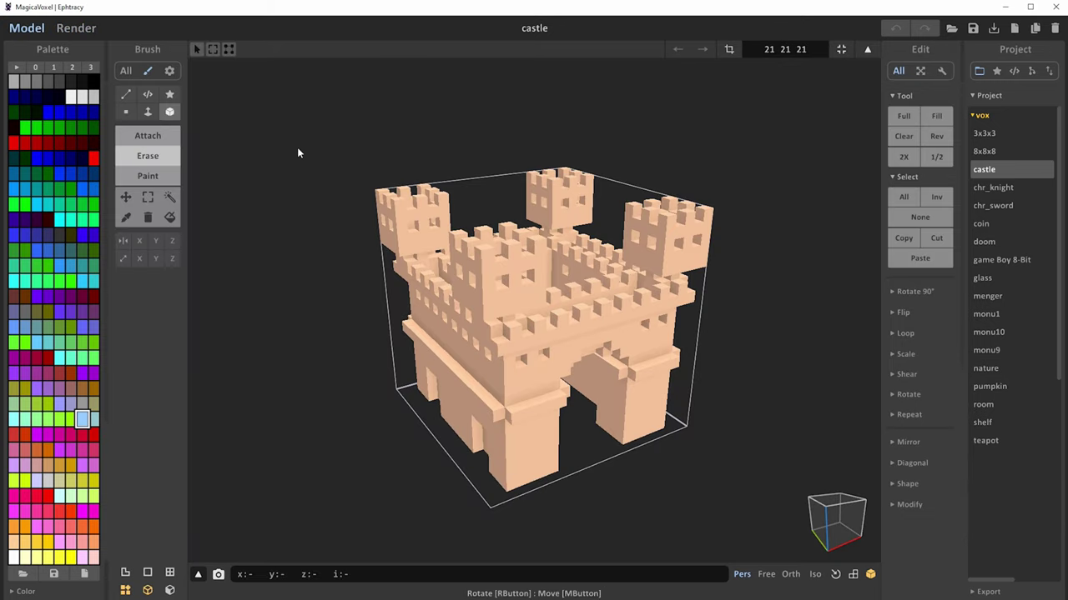
Create a new project and clear all voxels from its default cube
left_click(1014, 31)
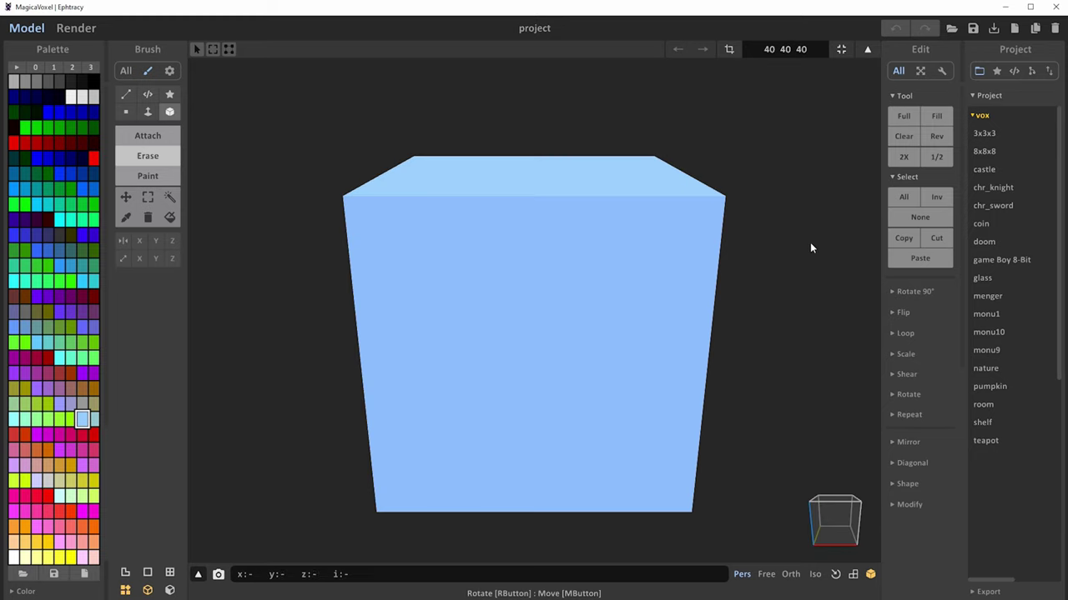
left_click(904, 137)
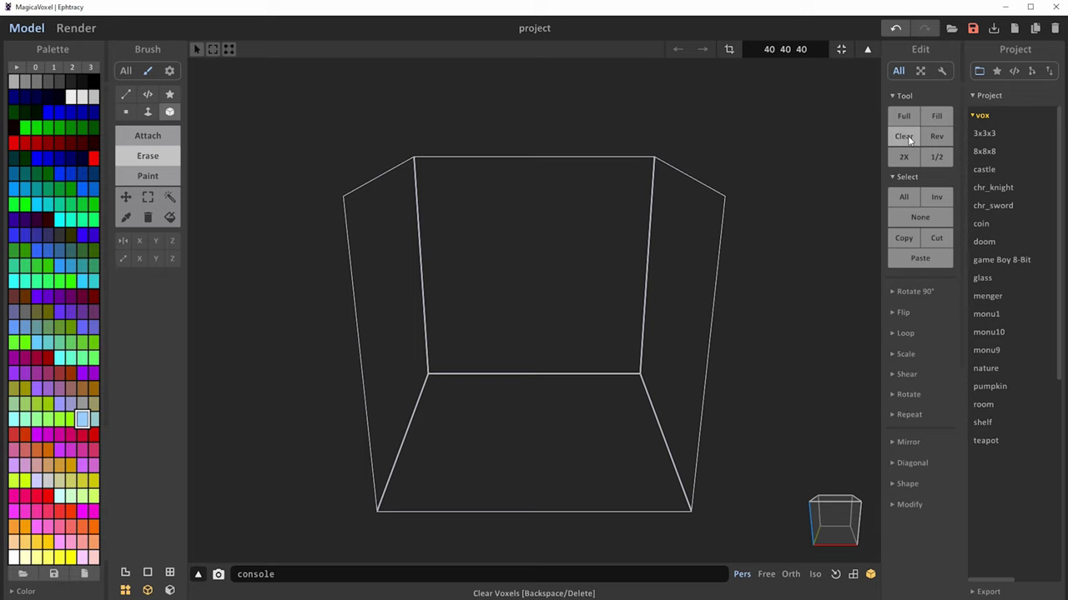
Show the grid on the floor and walls of the empty model volume
right_click_drag(746, 396, 709, 398)
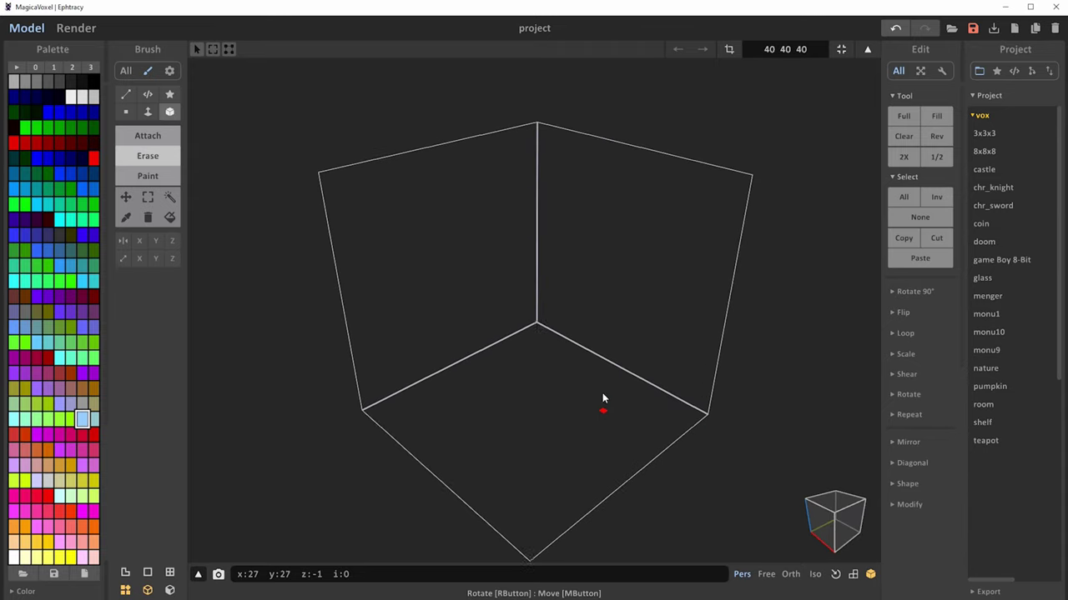
middle_click_drag(600, 412, 604, 379)
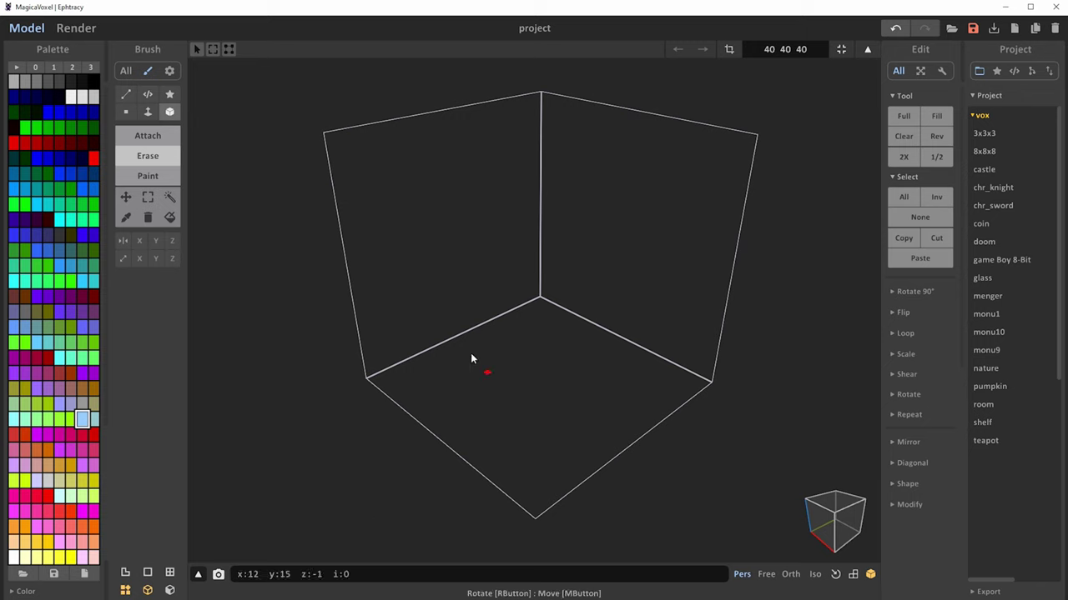
left_click(170, 574)
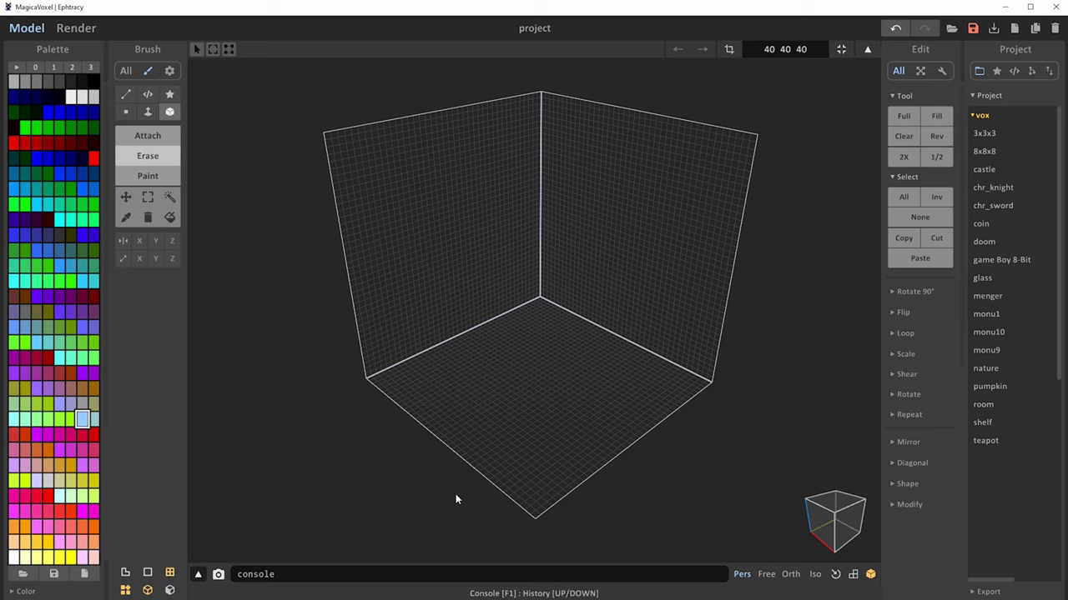
scroll(612, 303, "up", 1)
scroll(529, 412, "up", 3)
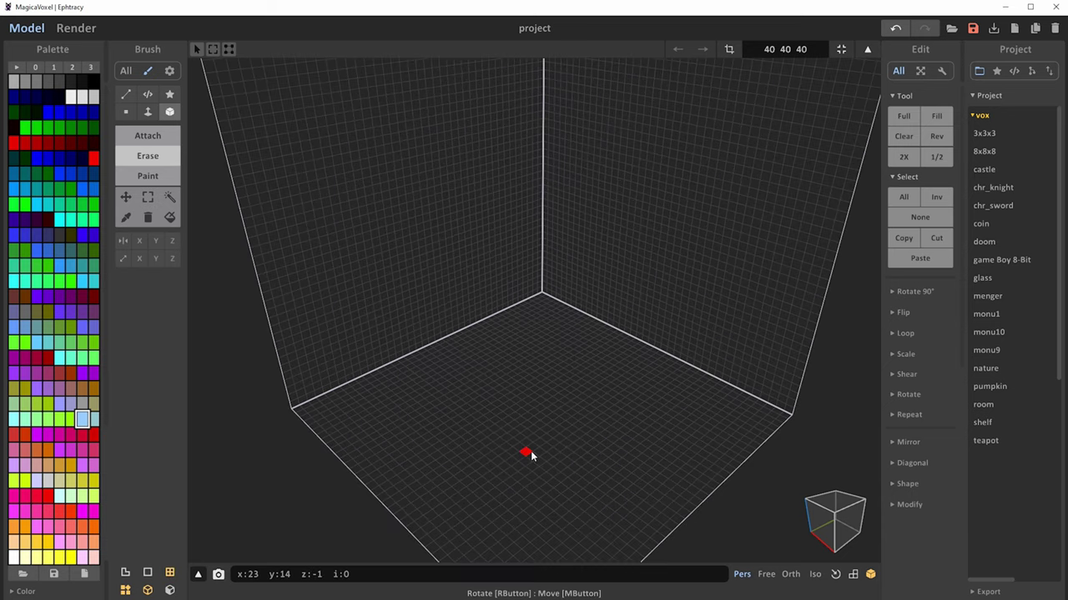
scroll(532, 455, "up", 2)
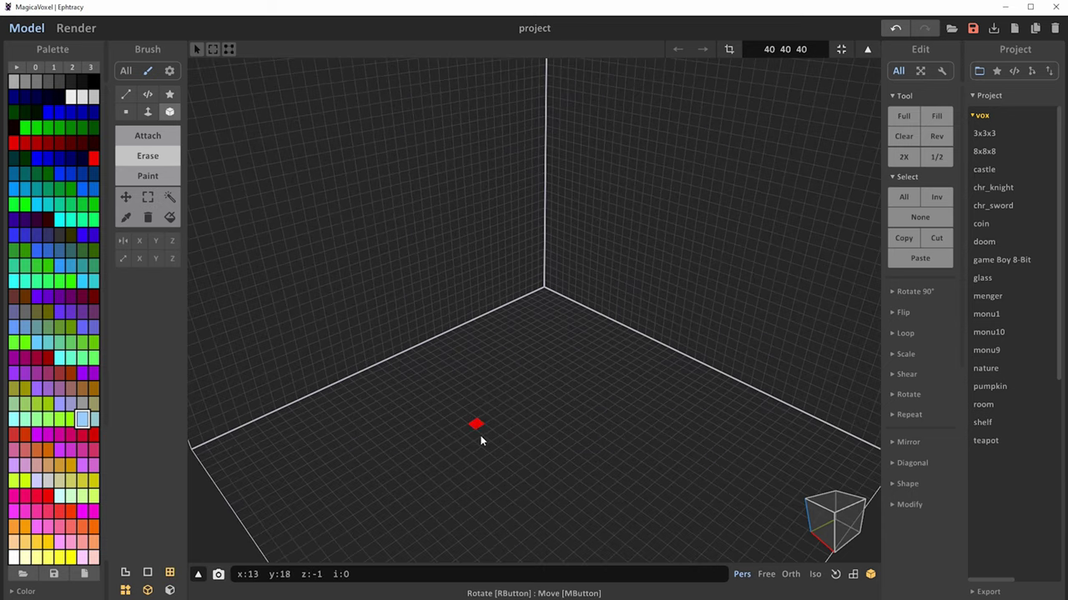
right_click_drag(549, 422, 574, 336)
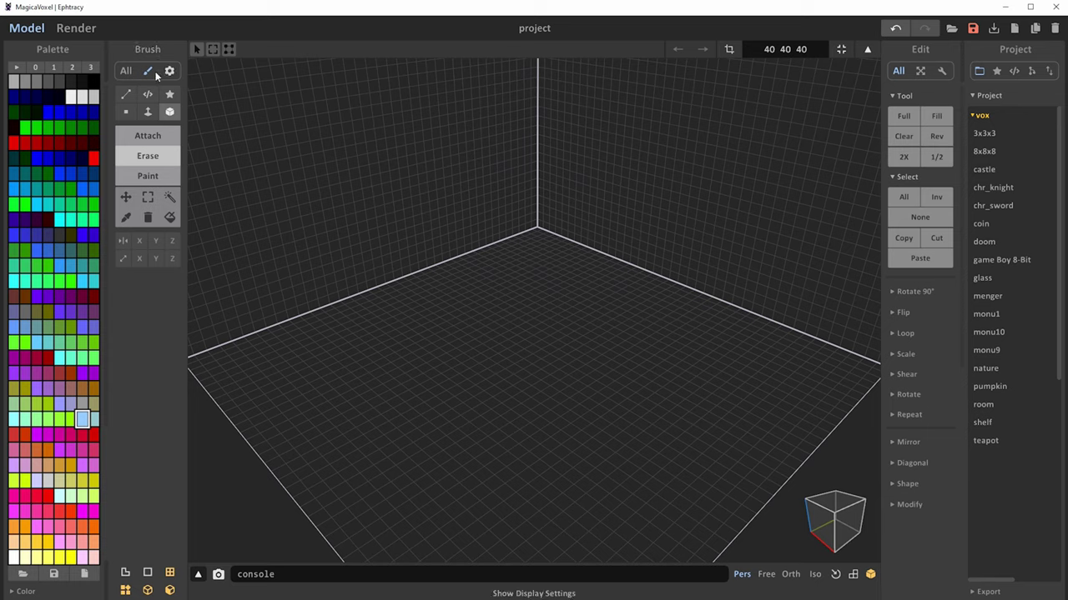
Examine the Brush panel's combined view and its display settings, ending with only the brushes shown
left_click(126, 72)
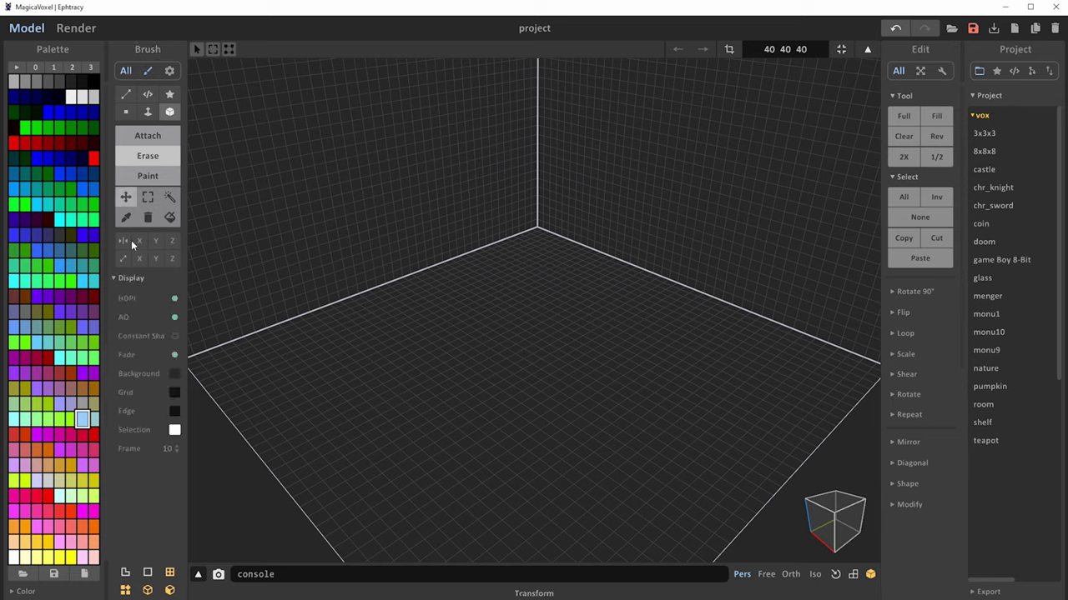
left_click(148, 71)
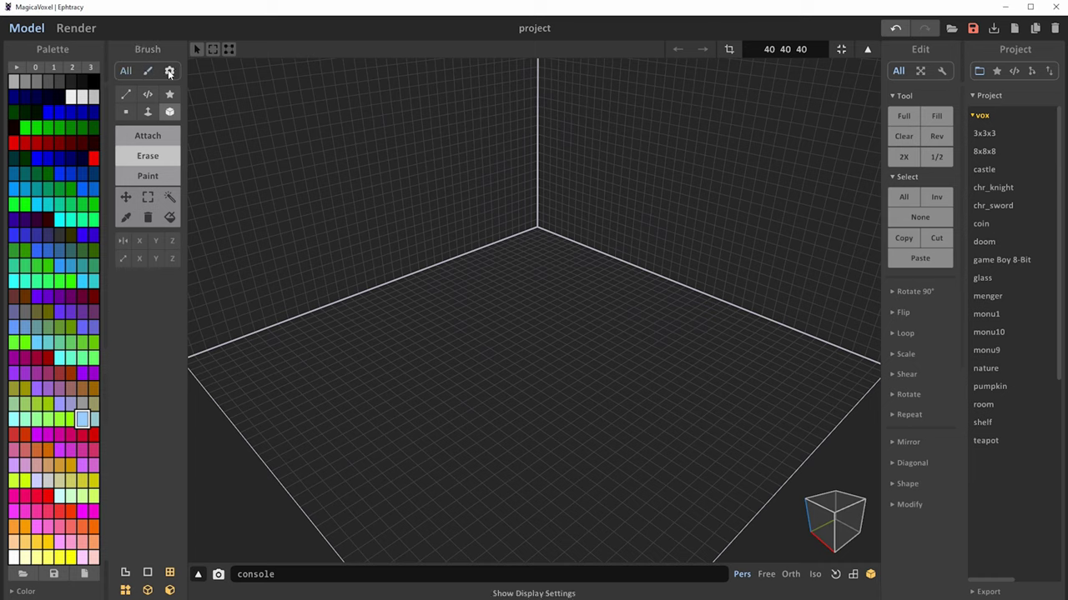
left_click(171, 72)
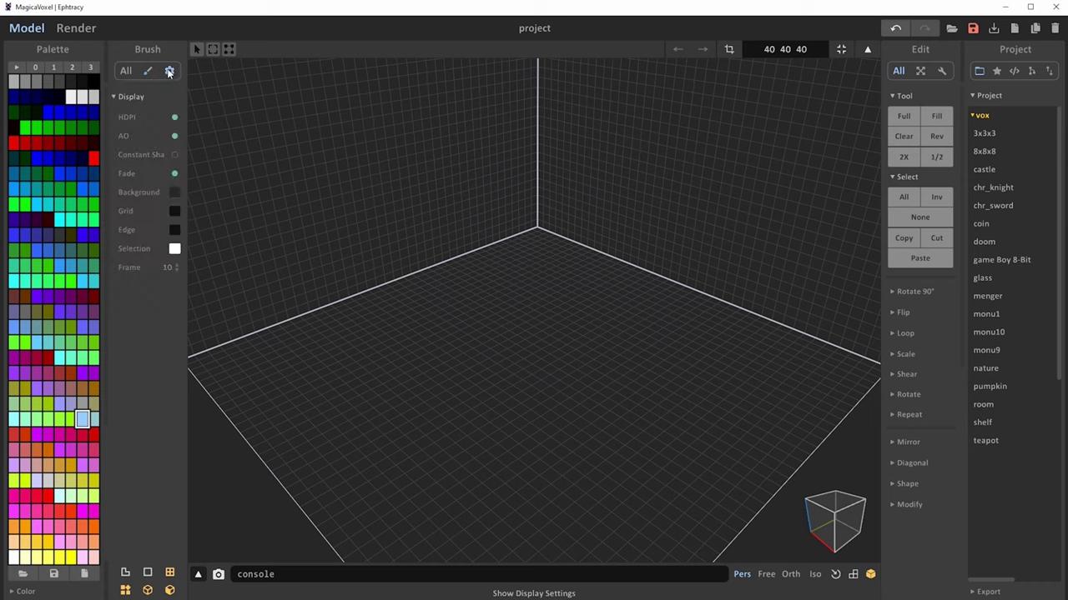
left_click(147, 72)
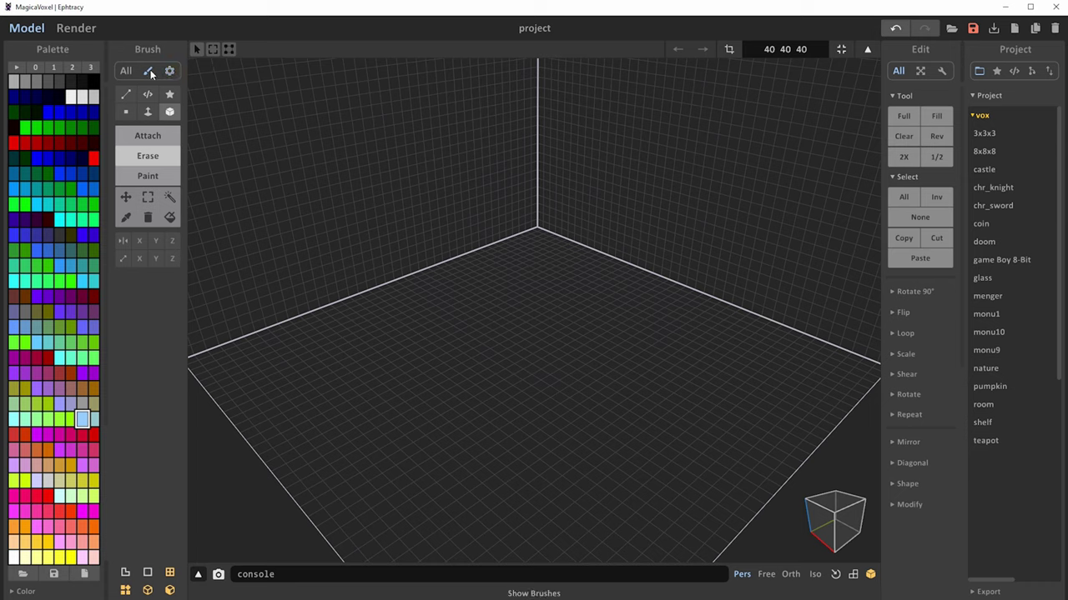
Attach four separate single light-blue voxels to the grid floor with the box brush
left_click(159, 134)
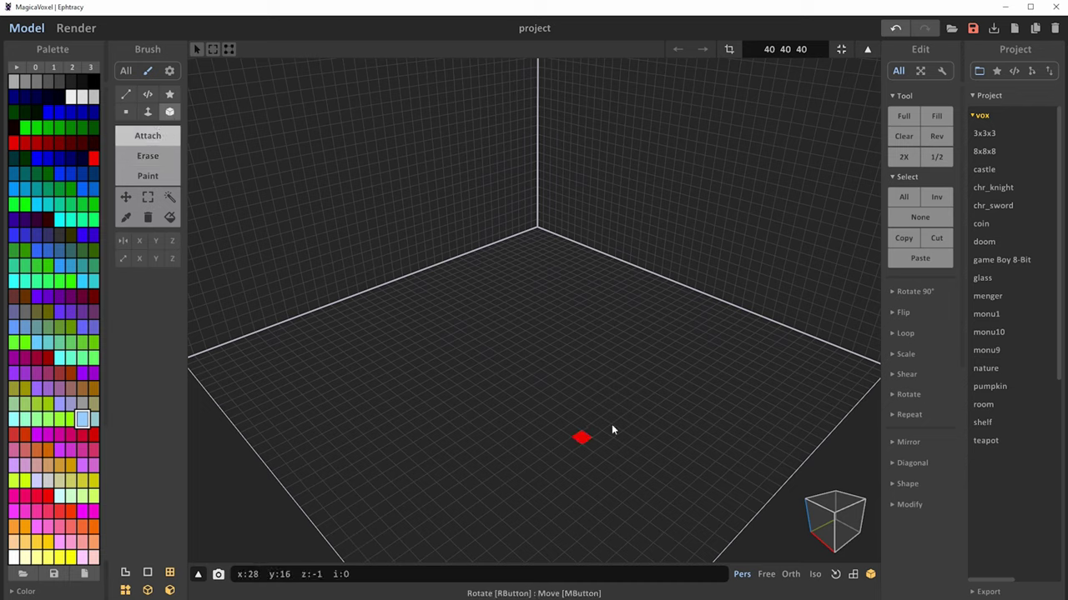
left_click(416, 335)
left_click(597, 314)
left_click(599, 409)
left_click(648, 366)
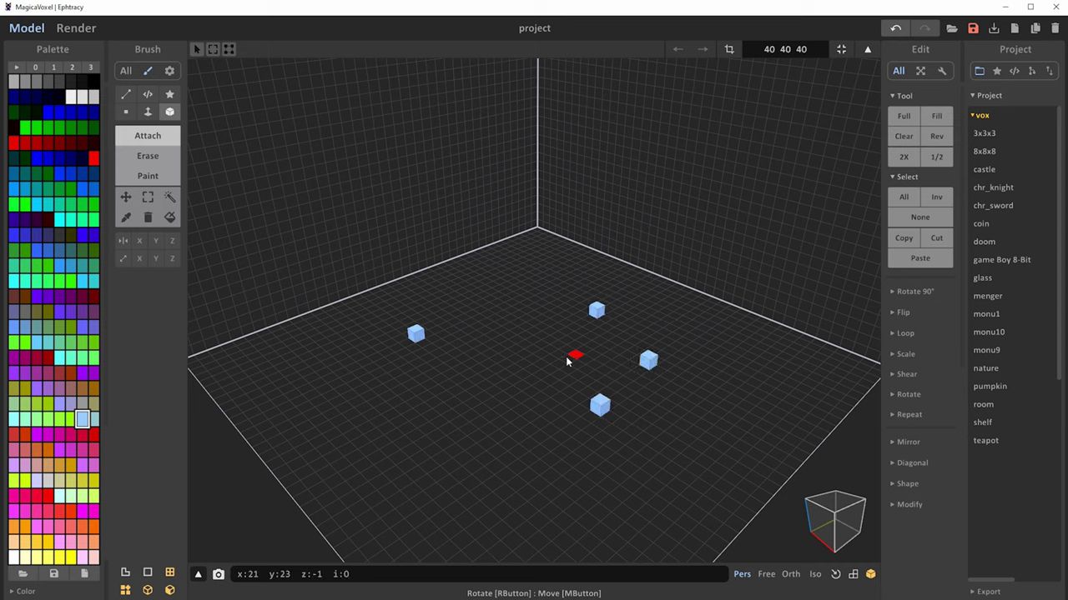
Build two light-blue slabs on the floor with the box brush, each with a smaller raised box on top
left_click(528, 324)
mouse_move(518, 347)
left_mouse_down()
mouse_move(493, 380)
mouse_move(477, 430)
mouse_move(485, 457)
mouse_move(430, 416)
mouse_move(474, 433)
mouse_move(497, 422)
mouse_move(490, 430)
mouse_move(489, 381)
mouse_move(481, 406)
left_mouse_up()
left_click_drag(326, 373, 357, 412)
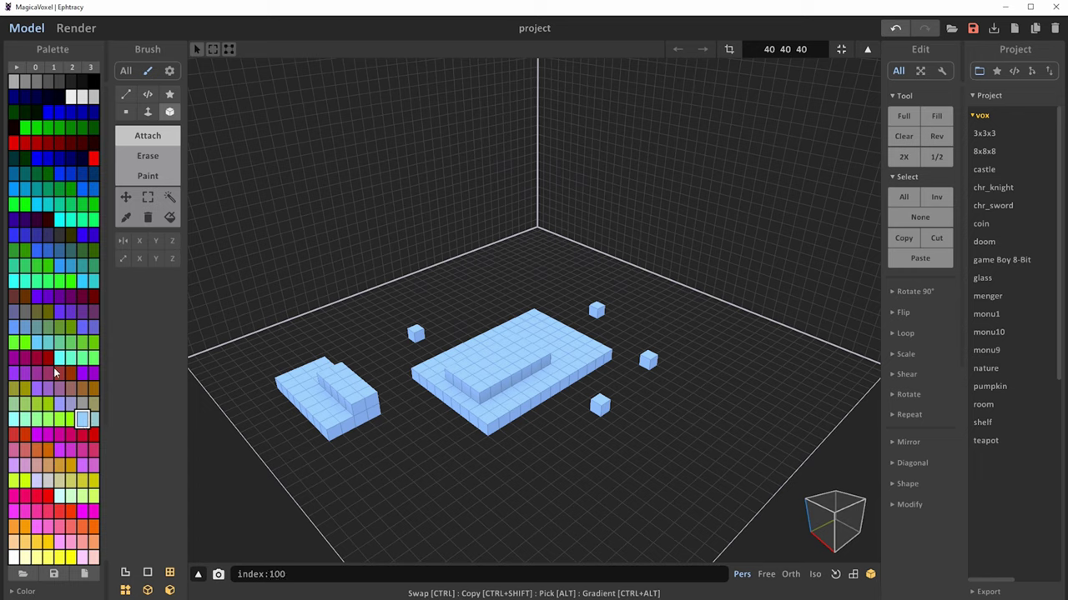
Attach two rectangular magenta slabs to the floor in front of and beside the light-blue shapes
left_click(36, 435)
left_click_drag(408, 446, 547, 500)
left_click_drag(744, 417, 613, 454)
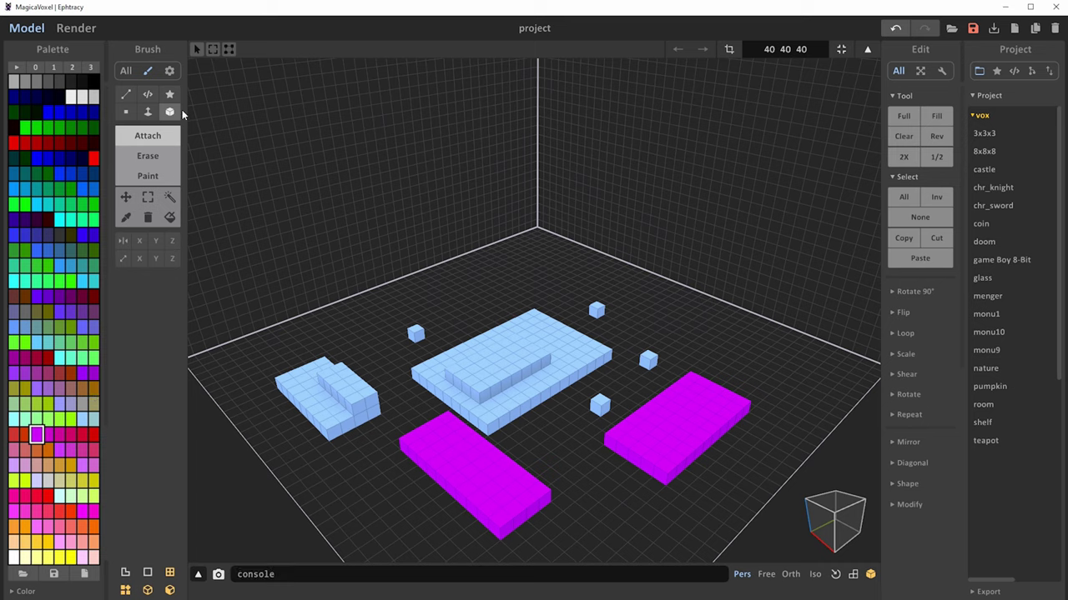
Attach three single magenta voxels behind the central light-blue slab with the voxel brush
left_click(127, 117)
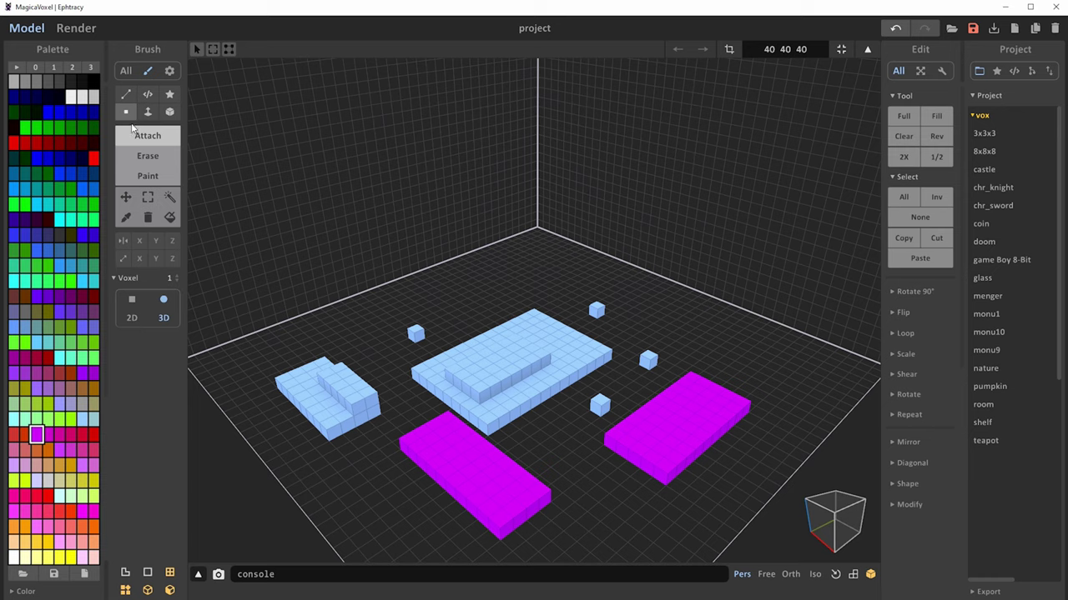
left_click(485, 288)
left_click(633, 303)
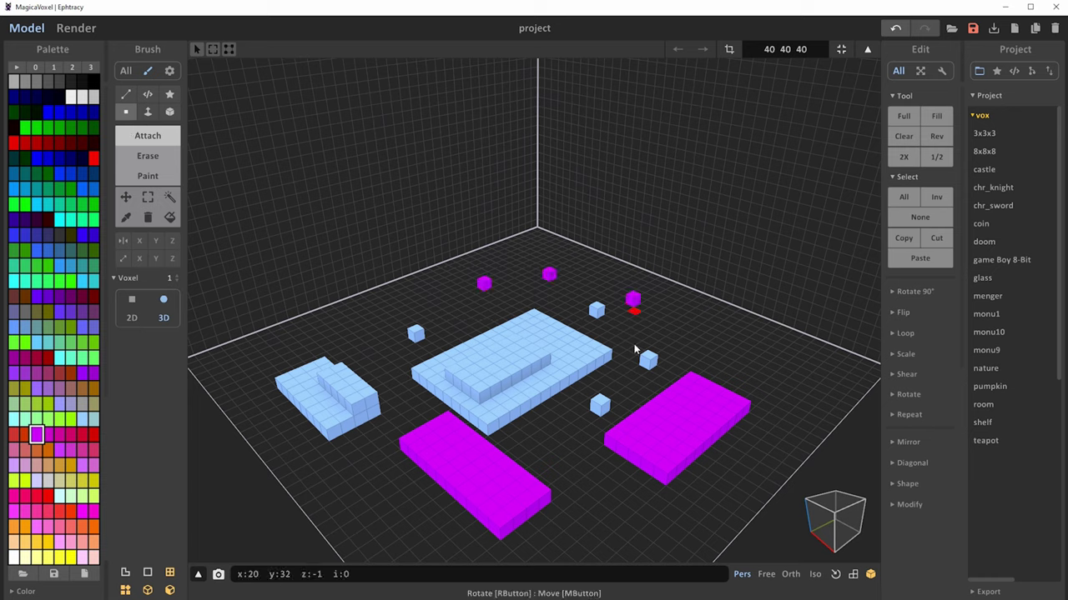
Draw freehand trails of magenta voxels over the floor and across the existing shapes
mouse_move(445, 302)
left_mouse_down()
mouse_move(425, 357)
mouse_move(359, 345)
mouse_move(291, 364)
mouse_move(283, 389)
mouse_move(308, 416)
mouse_move(326, 478)
mouse_move(383, 491)
mouse_move(441, 449)
mouse_move(508, 475)
mouse_move(639, 431)
mouse_move(589, 362)
mouse_move(607, 331)
mouse_move(673, 379)
mouse_move(791, 433)
mouse_move(624, 519)
mouse_move(467, 369)
mouse_move(401, 382)
mouse_move(356, 421)
left_mouse_up()
mouse_move(376, 334)
left_mouse_down()
mouse_move(376, 309)
mouse_move(341, 317)
left_mouse_up()
left_click_drag(243, 364, 238, 377)
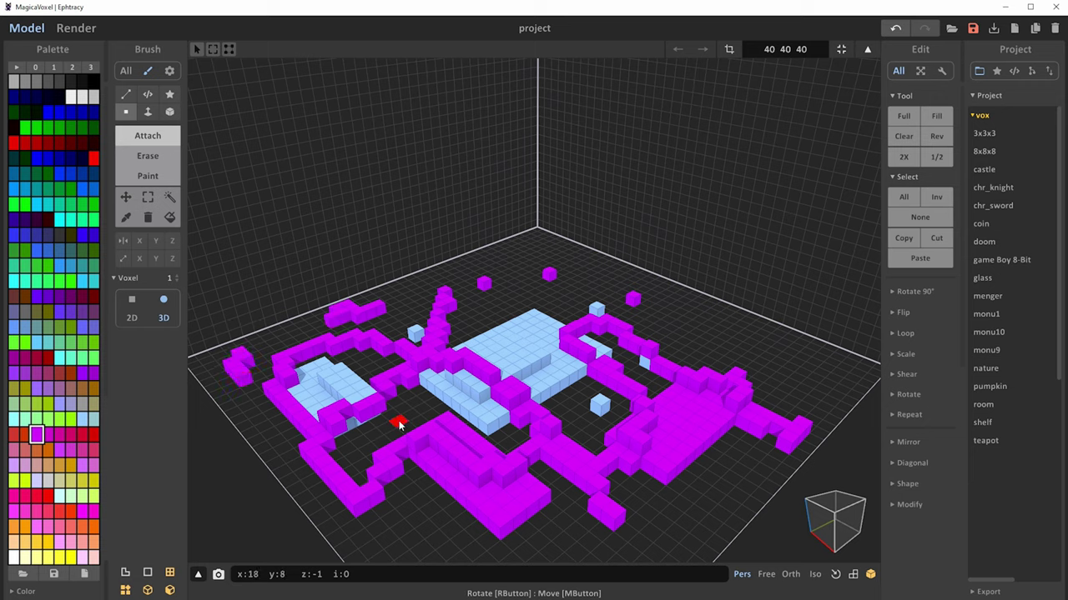
Undo all the freehand magenta voxel strokes
key("ctrl+z")
key("ctrl+z")
key("ctrl+z")
key("ctrl+z")
key("ctrl+z")
key("ctrl+z")
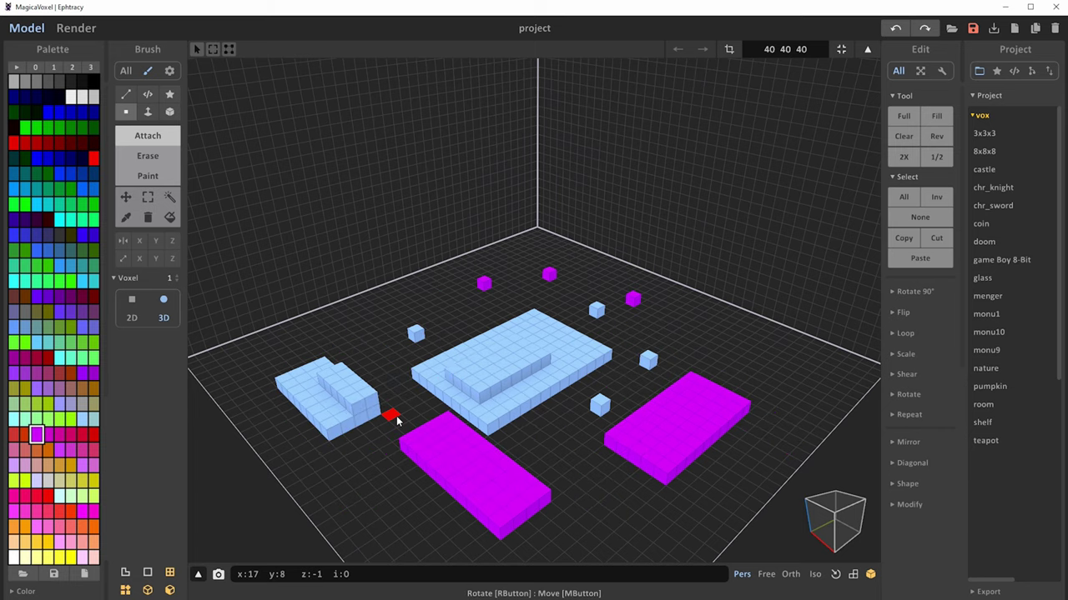
Use the face brush to add a magenta layer on the central slab's raised box and its surrounding top face
left_click(148, 112)
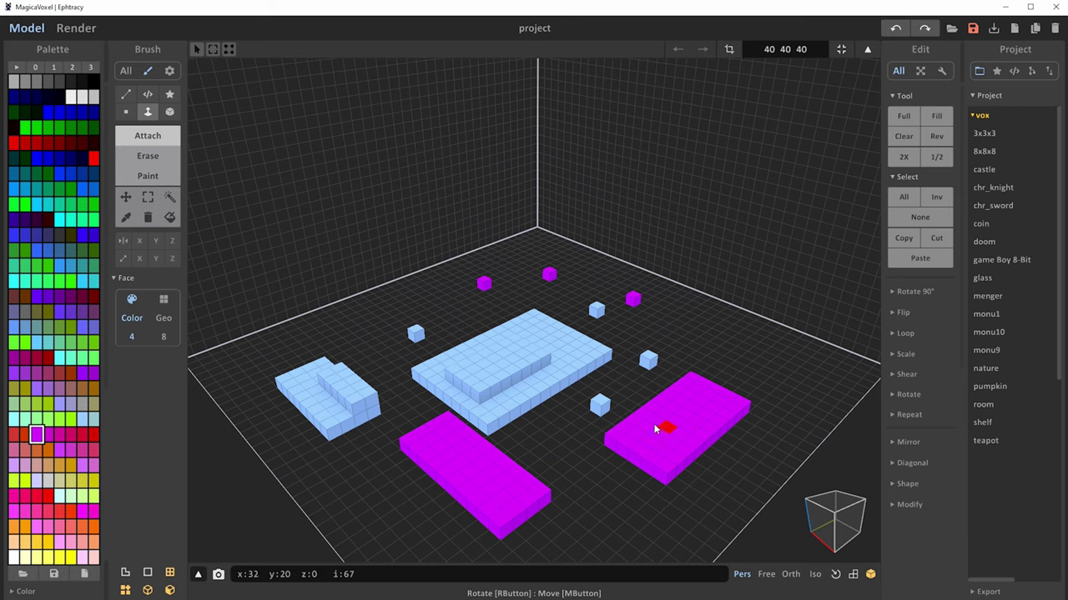
left_click(482, 372)
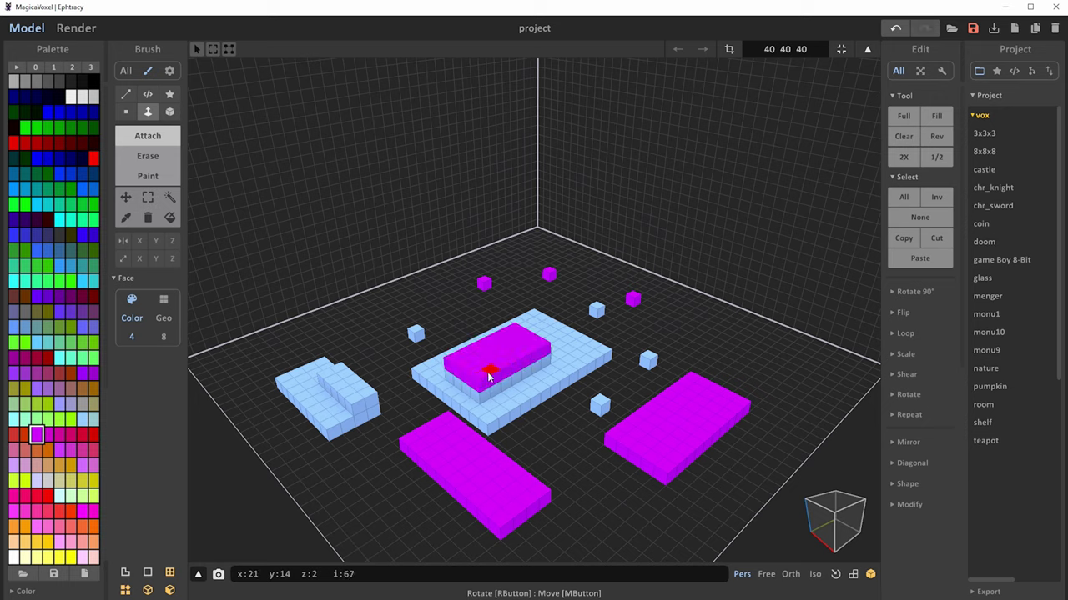
left_click(586, 354)
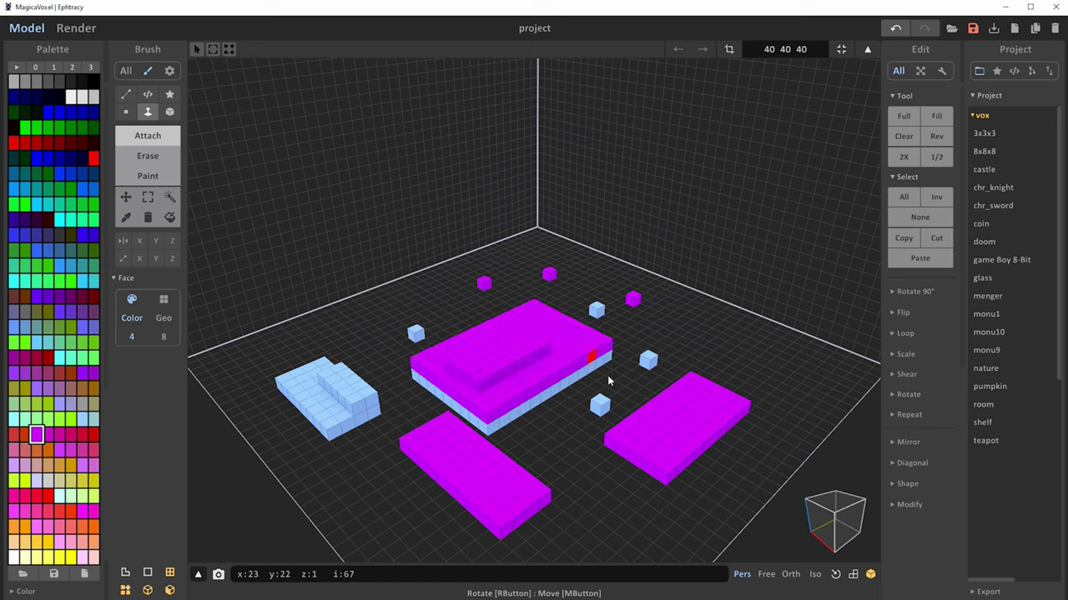
Extrude the magenta slab beside the central slab upward into a tall block and extend its side face outward
left_click(671, 430)
mouse_move(671, 430)
left_mouse_down()
mouse_move(691, 358)
mouse_move(708, 162)
mouse_move(709, 268)
mouse_move(693, 381)
mouse_move(733, 168)
mouse_move(733, 268)
mouse_move(699, 434)
mouse_move(726, 185)
left_mouse_up()
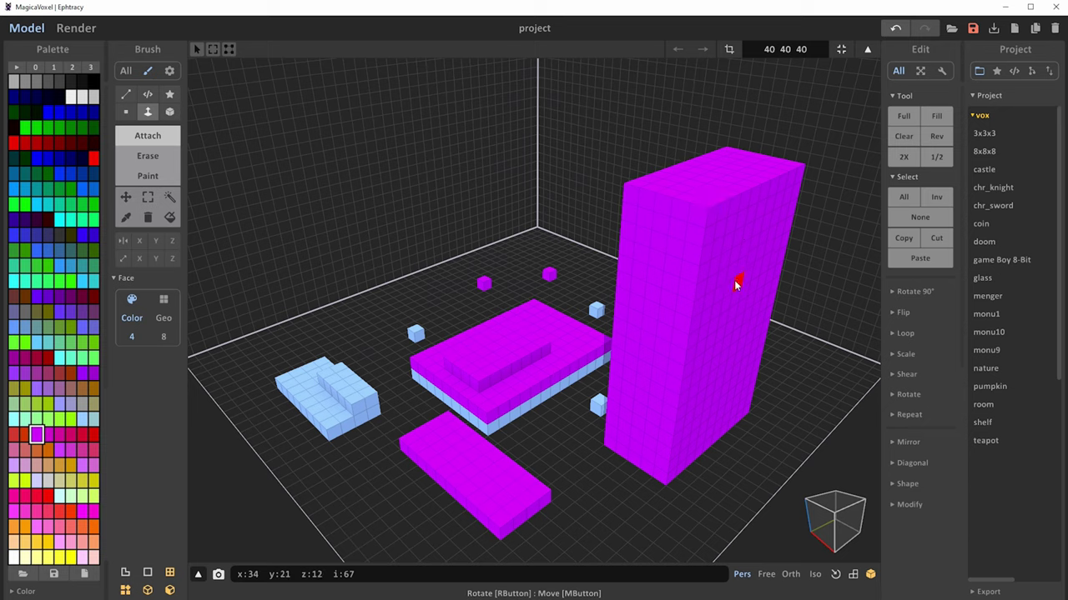
mouse_move(738, 275)
left_mouse_down()
mouse_move(782, 311)
mouse_move(687, 272)
mouse_move(771, 337)
mouse_move(732, 314)
left_mouse_up()
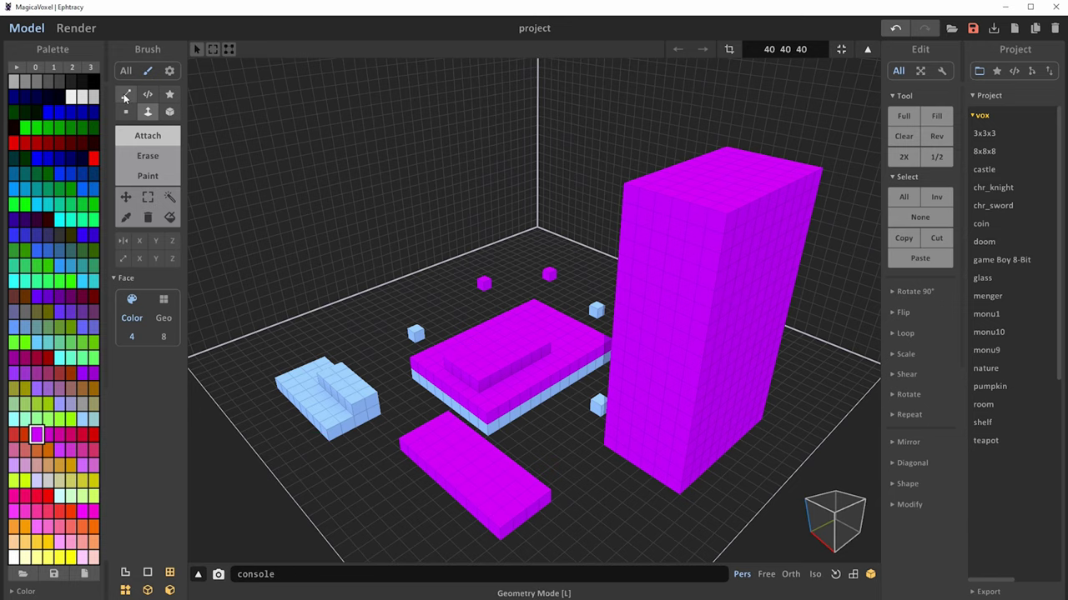
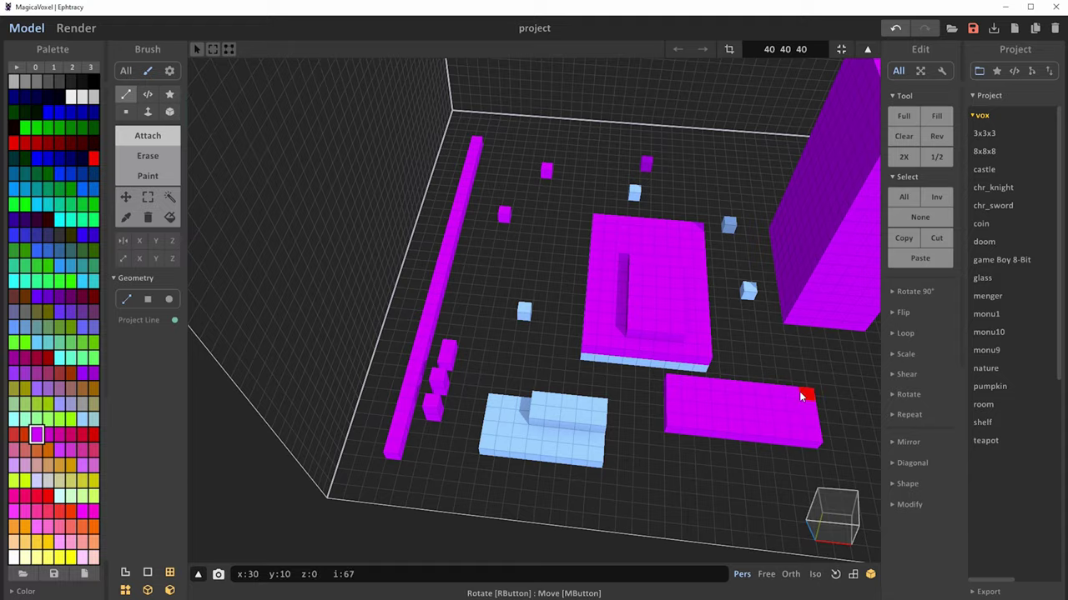
Erase the single light-blue voxel and two single magenta voxels near the long magenta bar with the box brush
right_click_drag(803, 394, 669, 393)
left_click(170, 112)
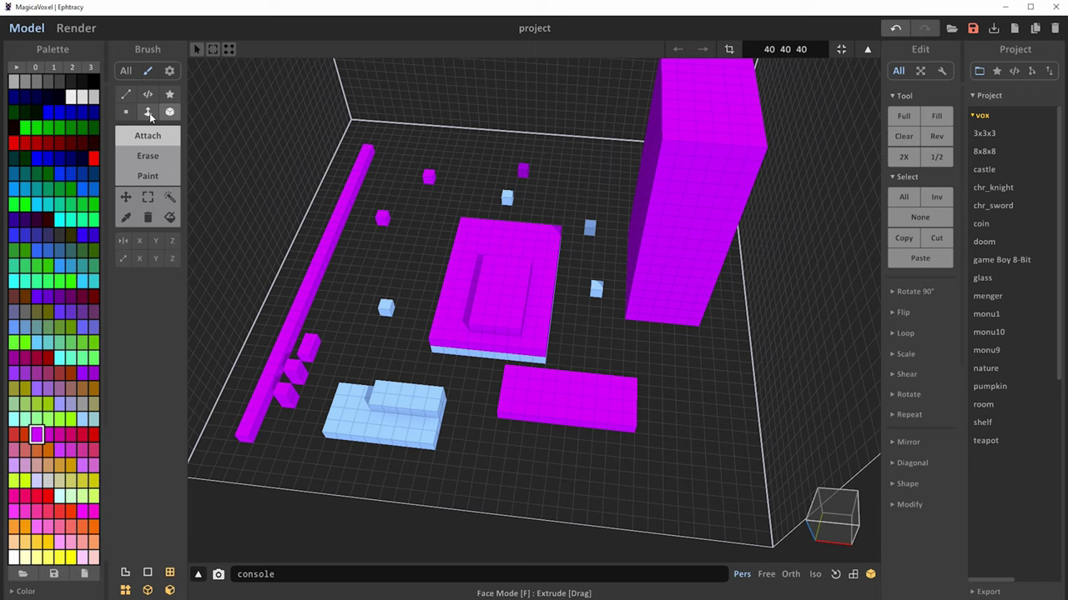
left_click(156, 157)
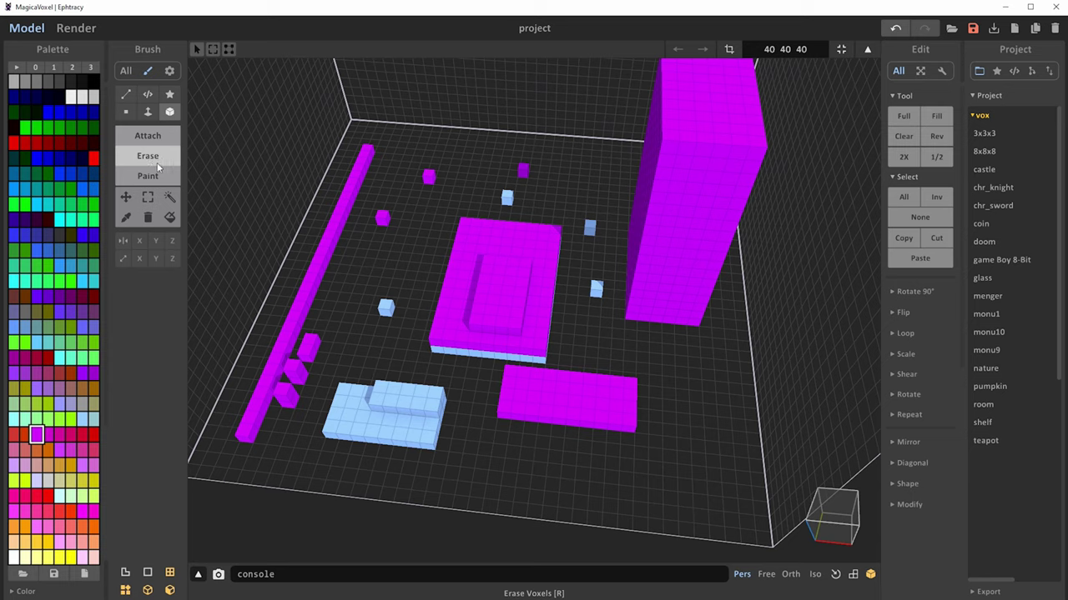
left_click(385, 308)
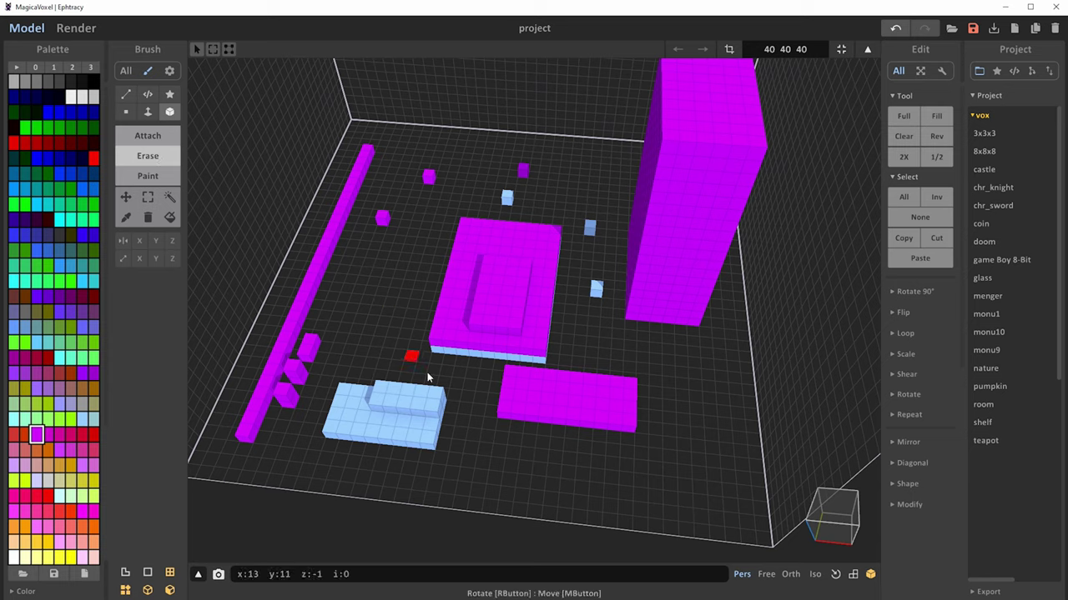
left_click(382, 218)
left_click(430, 180)
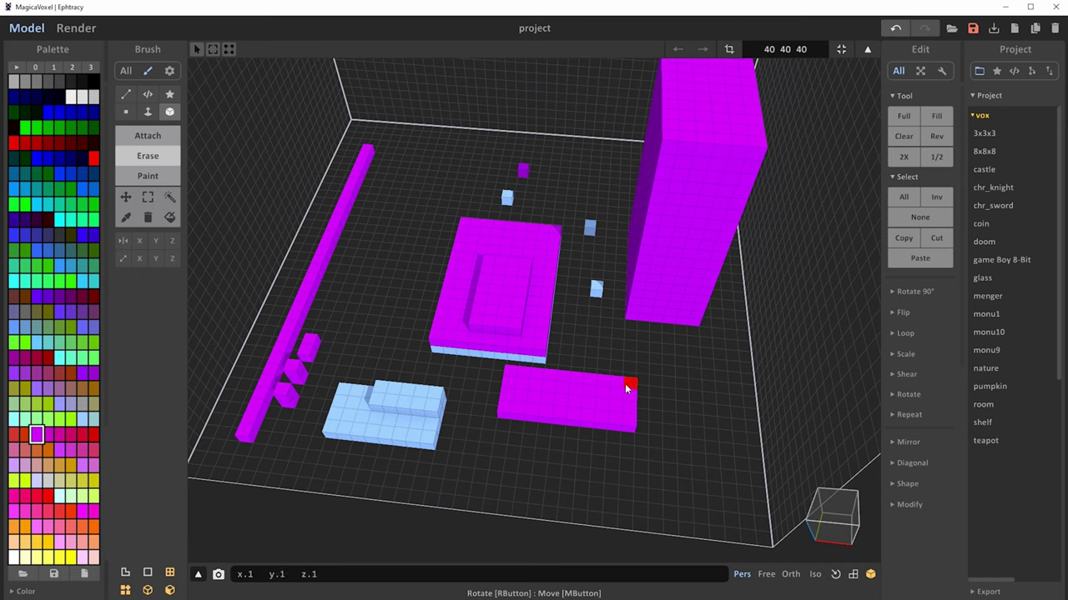
Erase the remaining low magenta slab and the lower part of the small light-blue slab around its raised box
left_click(530, 384)
left_click(501, 398)
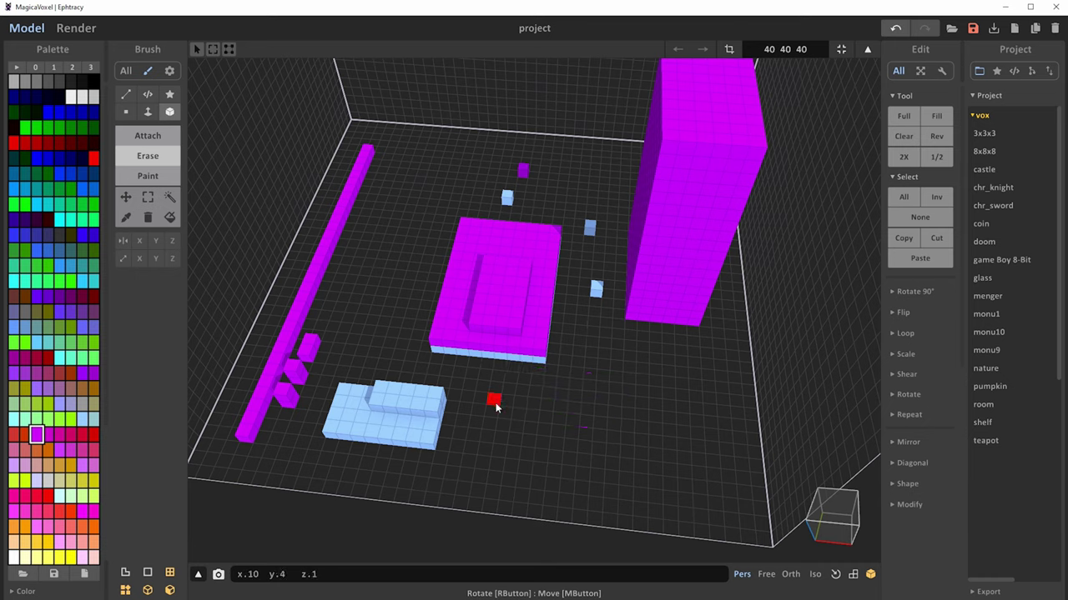
left_click(404, 434)
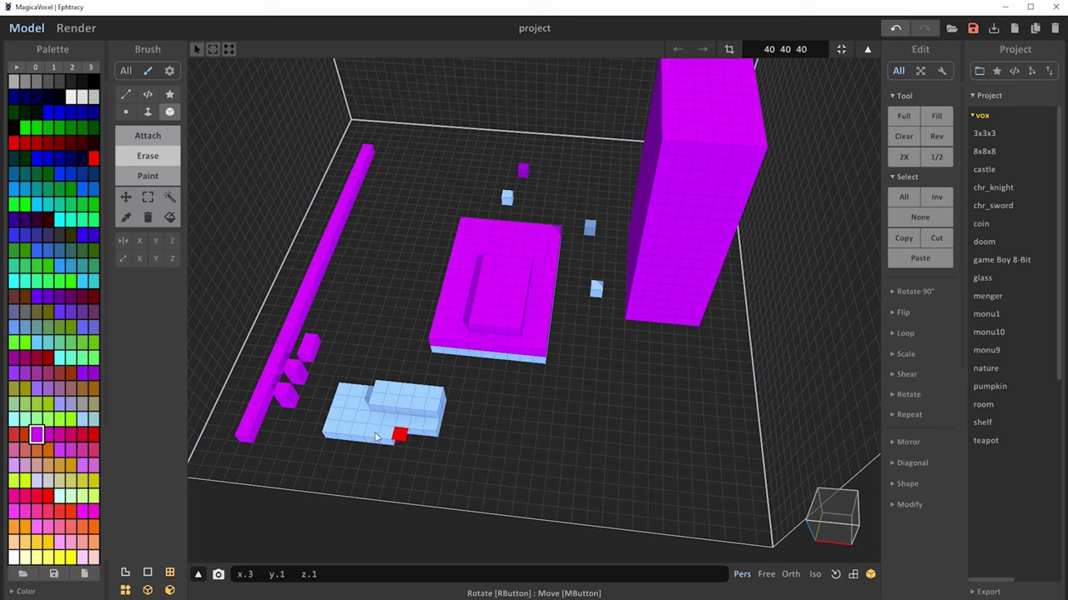
left_click(359, 417)
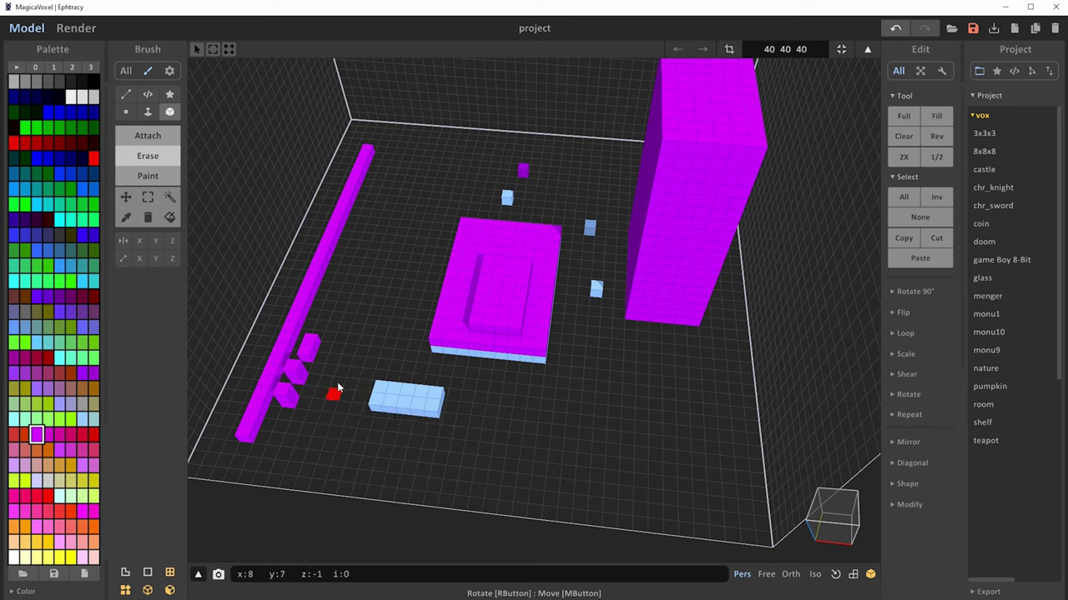
Erase one whole layer from the tall magenta block's front side with the face brush
left_click(148, 112)
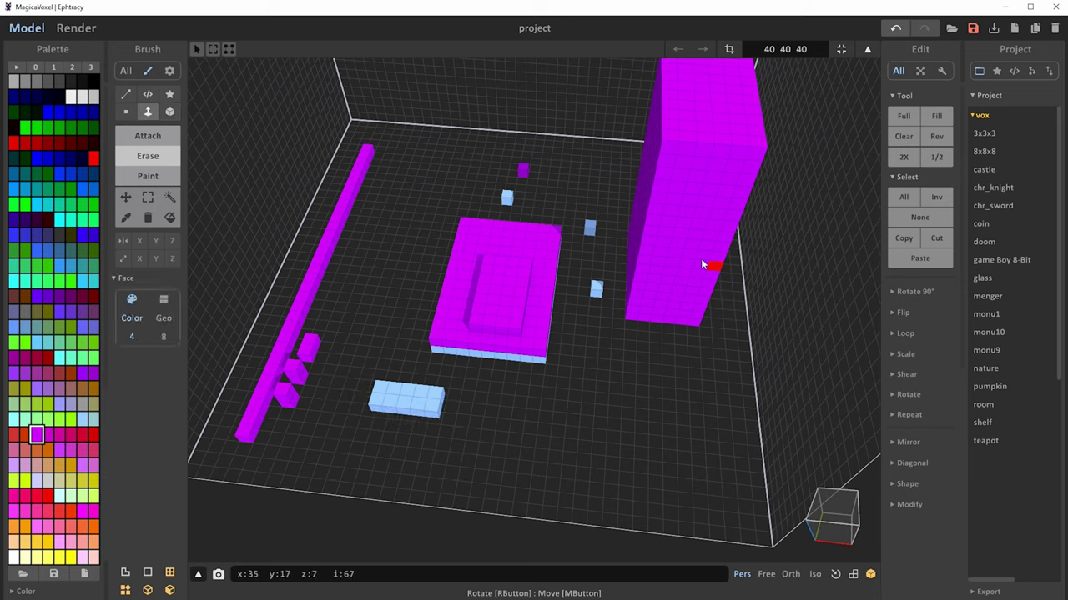
mouse_move(701, 254)
left_mouse_down()
mouse_move(706, 179)
mouse_move(708, 276)
mouse_move(697, 175)
mouse_move(699, 261)
left_mouse_up()
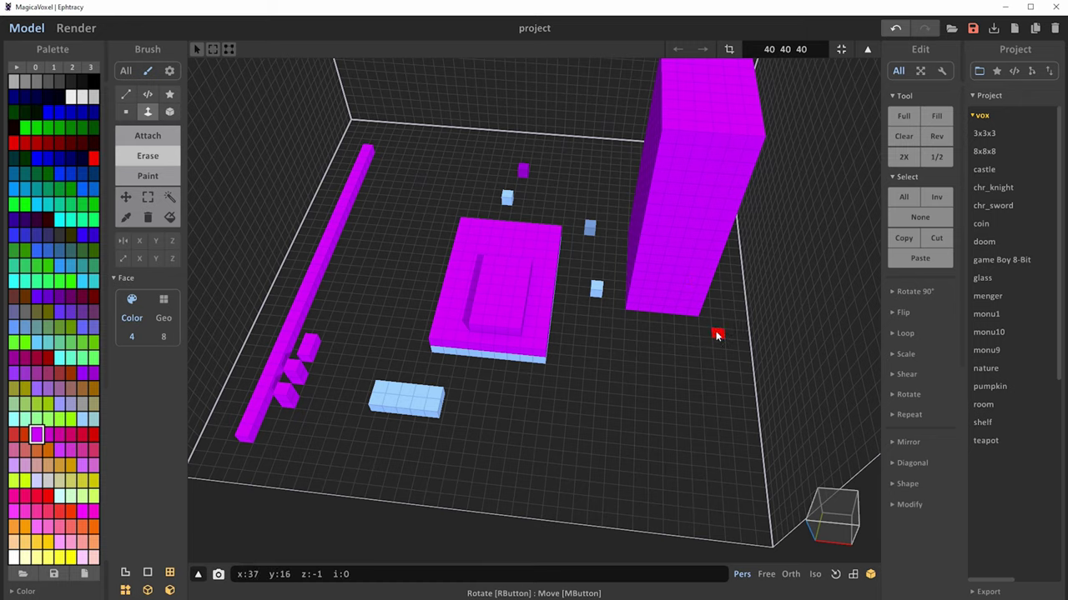
Erase voxels freehand from the central slab and the small light-blue block with the voxel brush
mouse_move(714, 328)
right_mouse_down()
mouse_move(727, 347)
mouse_move(723, 410)
mouse_move(717, 400)
right_mouse_up()
left_click(127, 113)
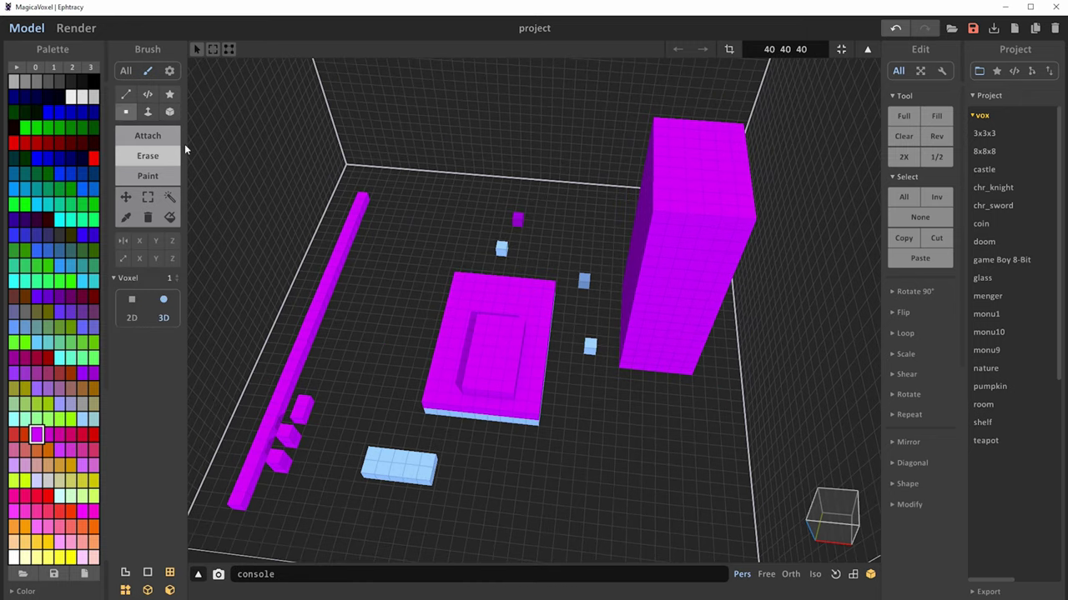
mouse_move(422, 289)
left_mouse_down()
mouse_move(619, 410)
mouse_move(395, 325)
mouse_move(472, 353)
mouse_move(374, 433)
mouse_move(429, 419)
mouse_move(546, 428)
mouse_move(609, 398)
left_mouse_up()
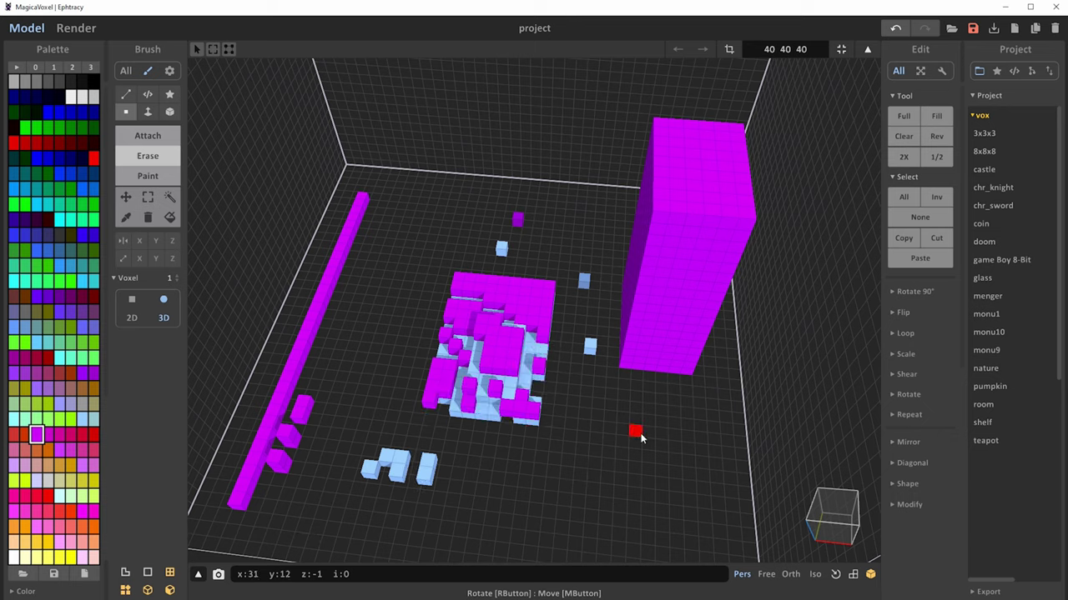
Paint four single voxels yellow on the tall block's side and a yellow rectangle on its top with the box brush
left_click(167, 176)
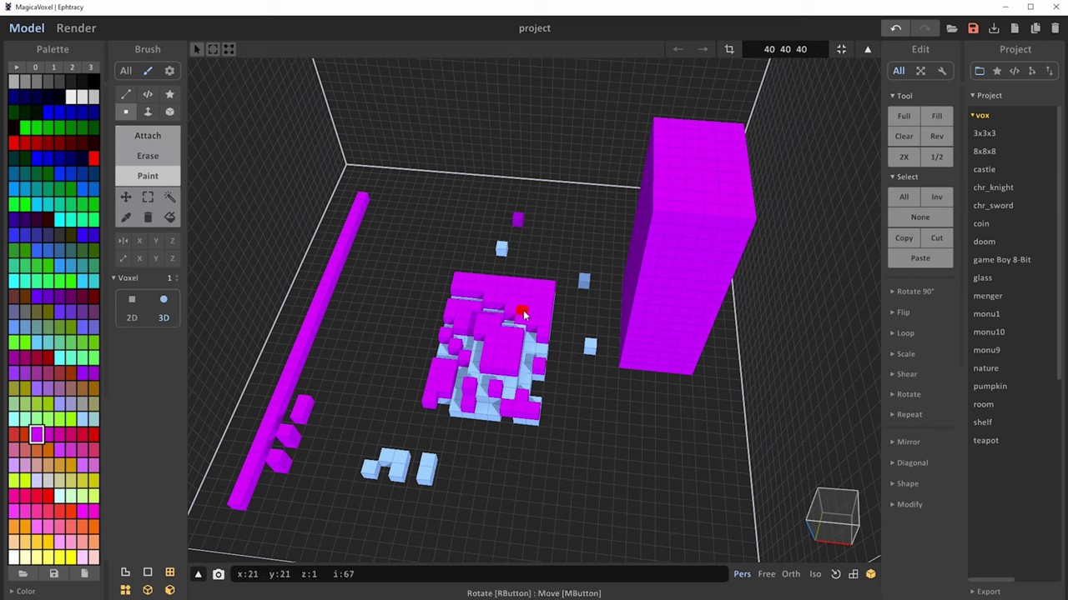
left_click(71, 558)
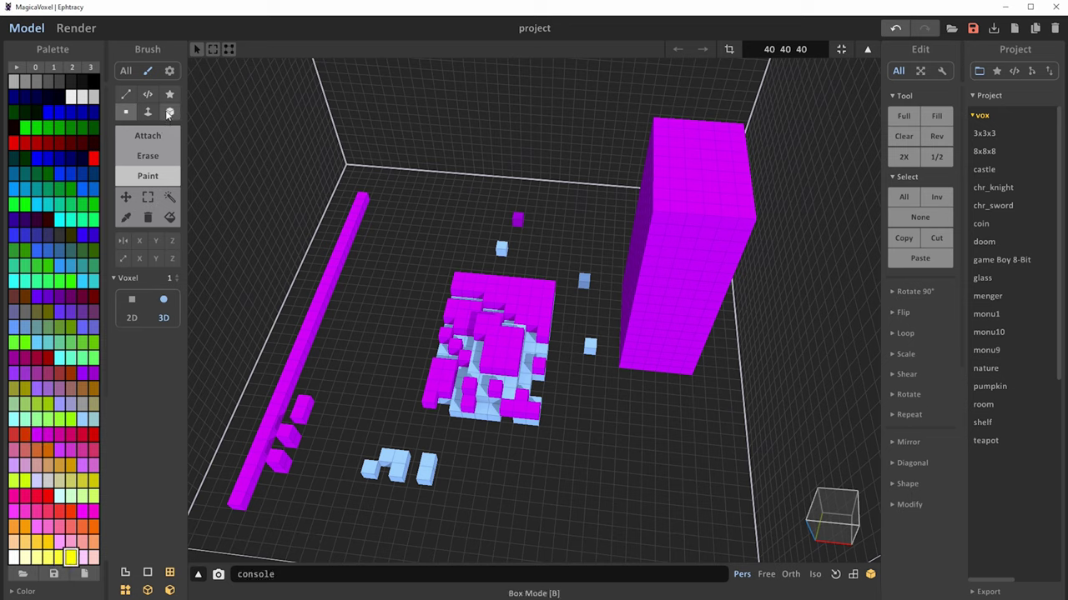
left_click(168, 113)
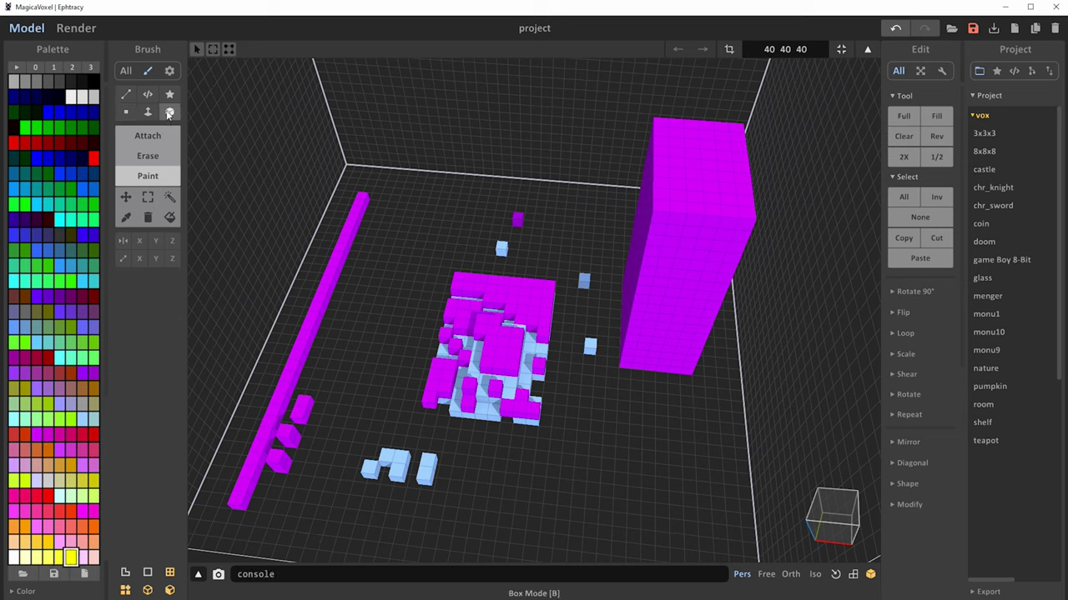
left_click(660, 334)
left_click(667, 310)
left_click(683, 304)
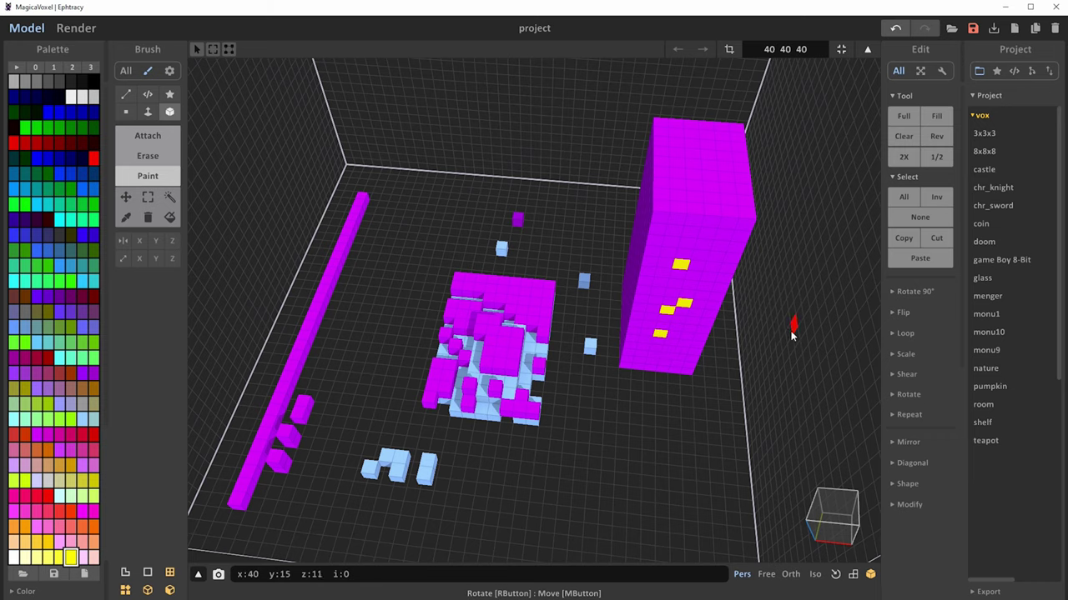
left_click_drag(686, 149, 738, 200)
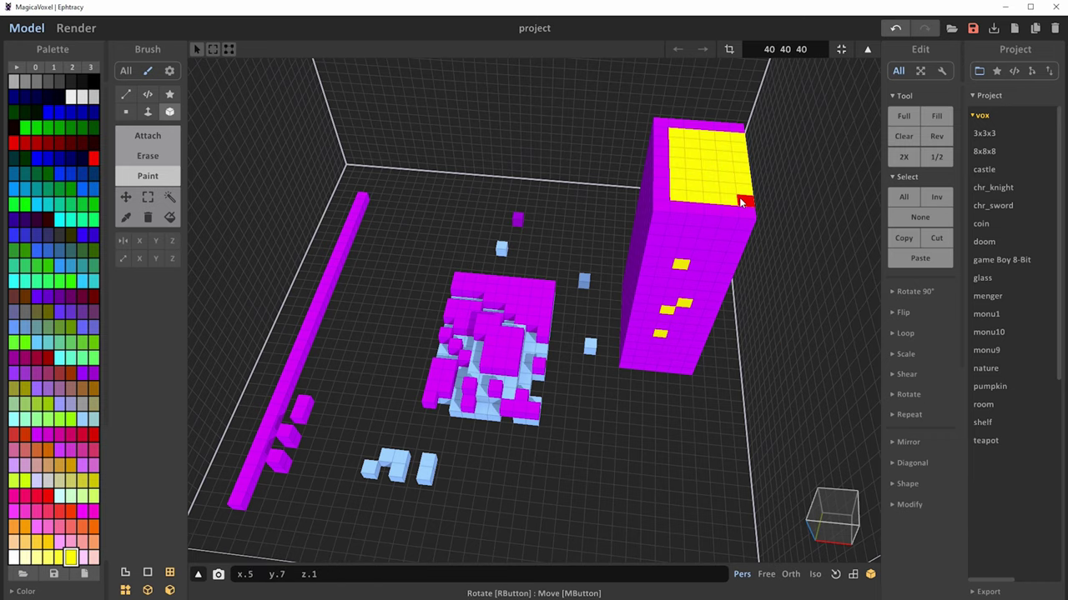
Paint one entire wide side of the tall block yellow with the face brush
mouse_move(781, 287)
right_mouse_down()
mouse_move(786, 300)
mouse_move(705, 245)
mouse_move(706, 262)
right_mouse_up()
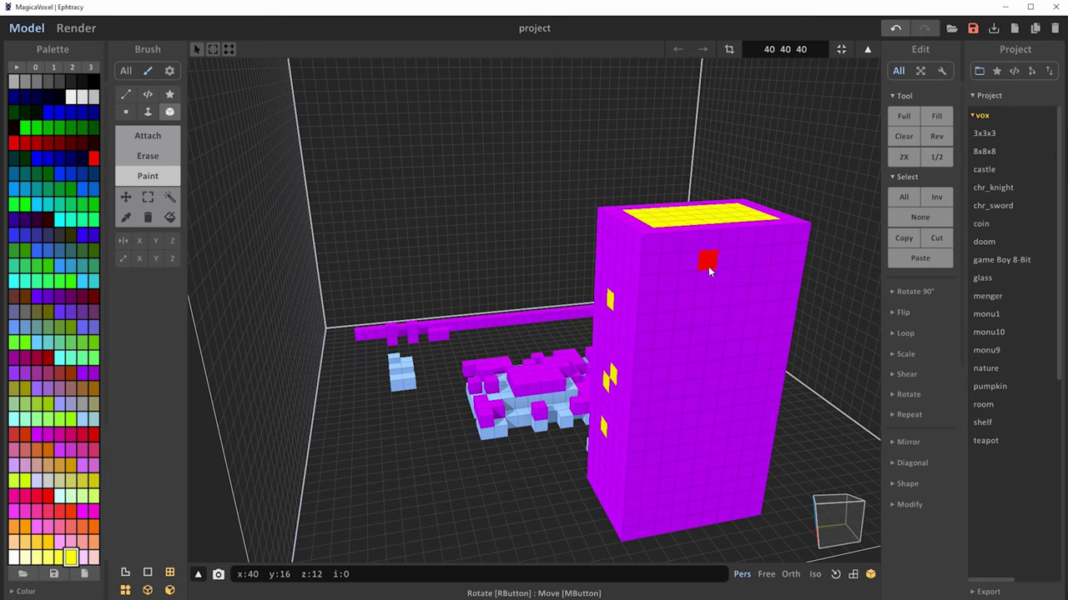
left_click(148, 112)
left_click(708, 386)
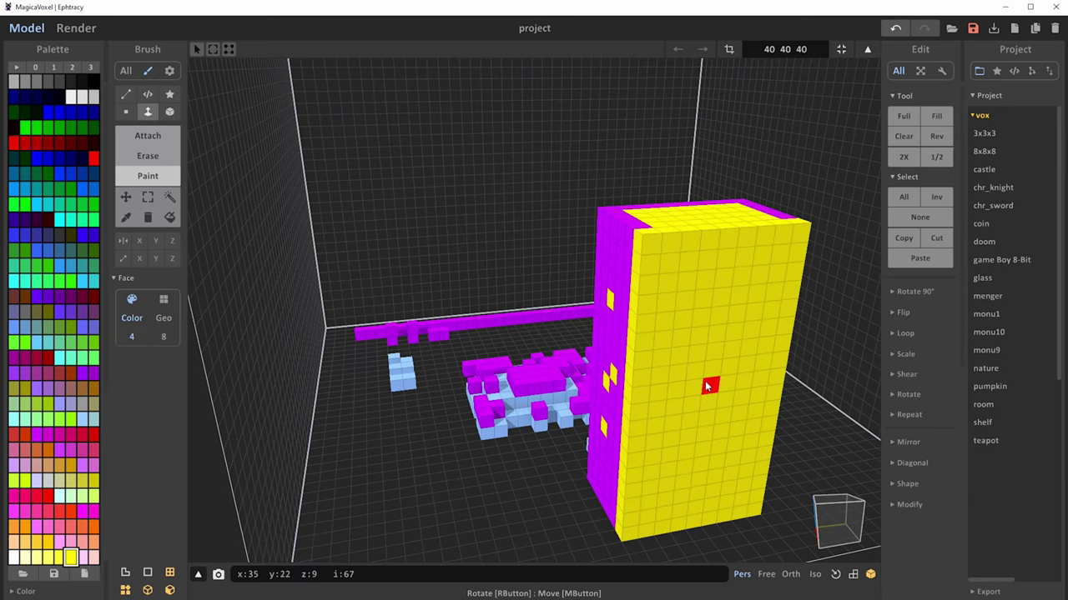
Paint a freehand diagonal yellow line across two adjoining sides of the tall block with the voxel brush
mouse_move(673, 440)
right_mouse_down()
mouse_move(828, 443)
mouse_move(747, 392)
right_mouse_up()
left_click(126, 112)
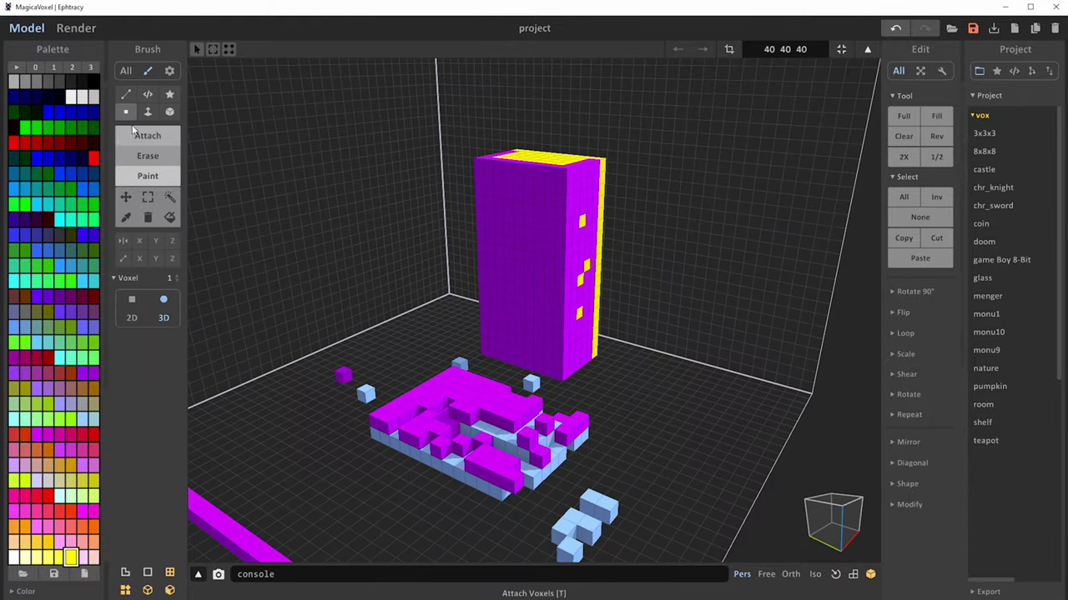
mouse_move(480, 214)
left_mouse_down()
mouse_move(528, 244)
mouse_move(592, 333)
left_mouse_up()
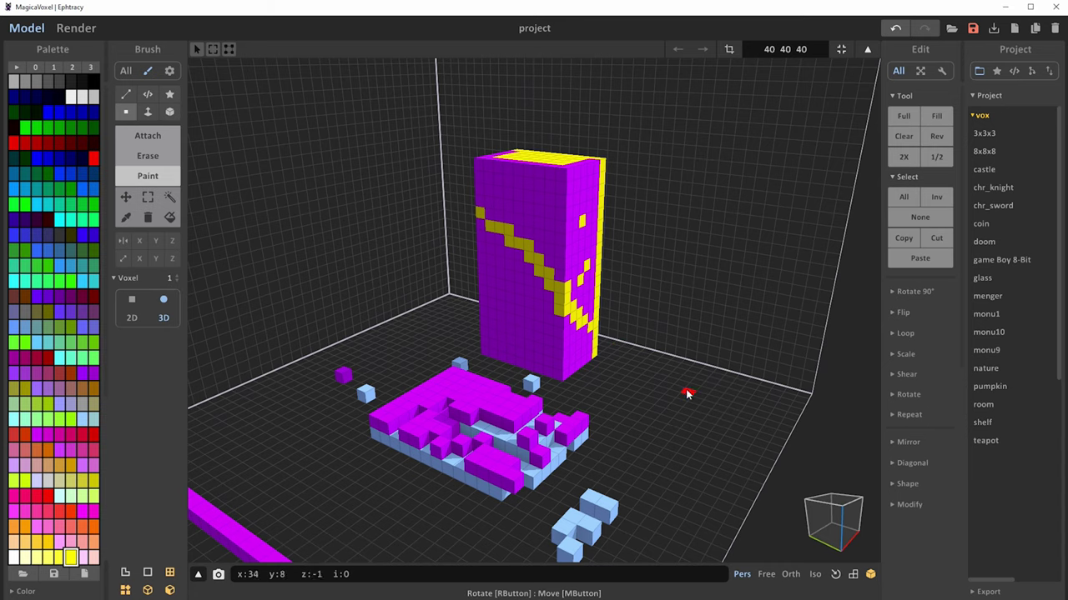
Set the geometry brush to Attach and try shifting the voxels from the central slab with the Move tool
left_click(171, 112)
left_click(141, 135)
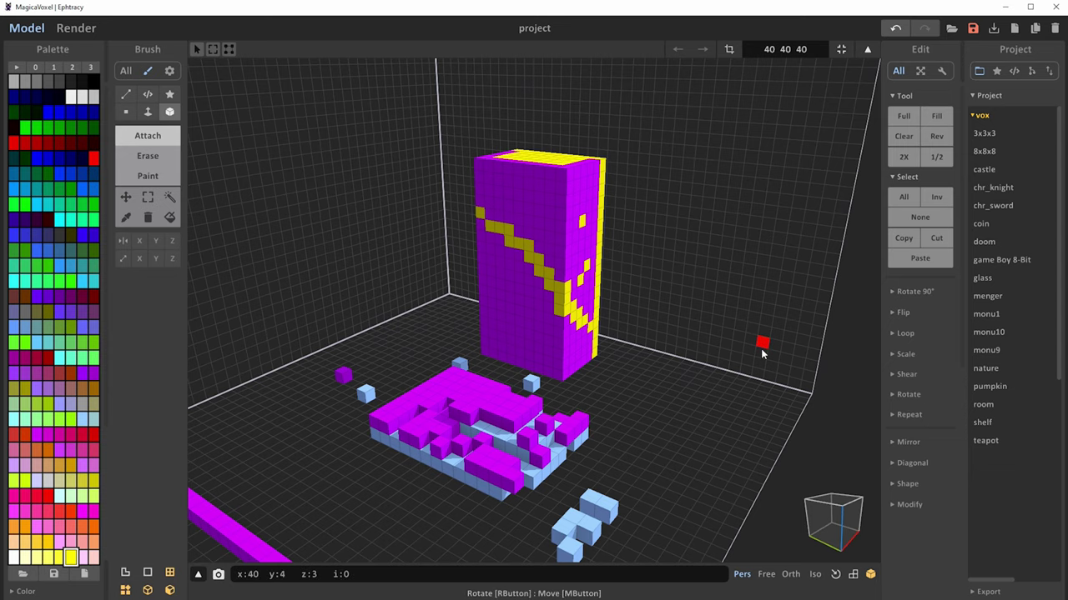
mouse_move(760, 349)
right_mouse_down()
mouse_move(674, 393)
mouse_move(674, 376)
mouse_move(675, 398)
mouse_move(684, 389)
right_mouse_up()
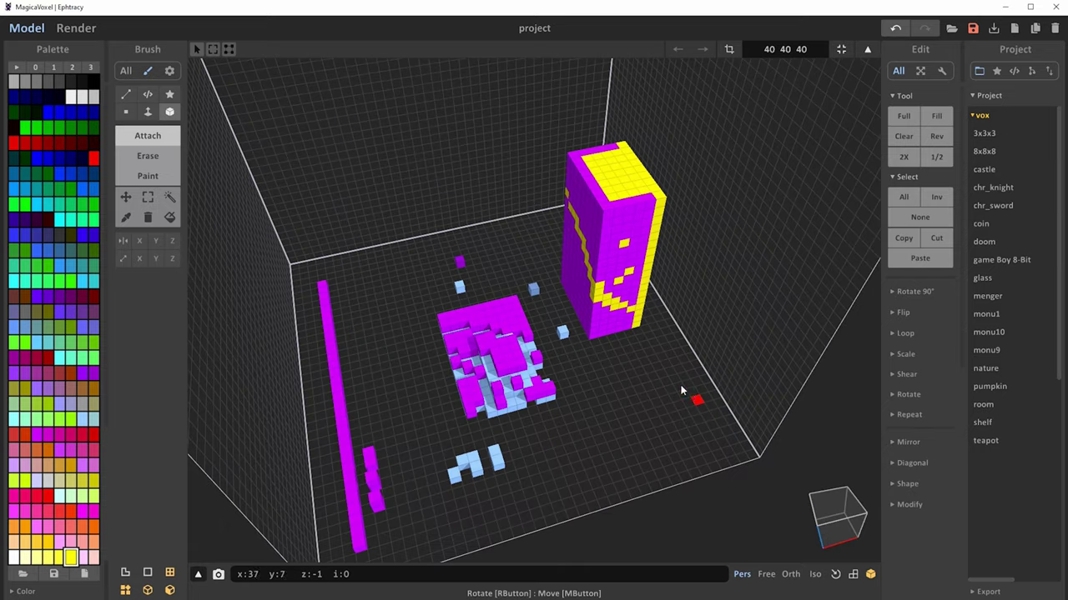
left_click(125, 197)
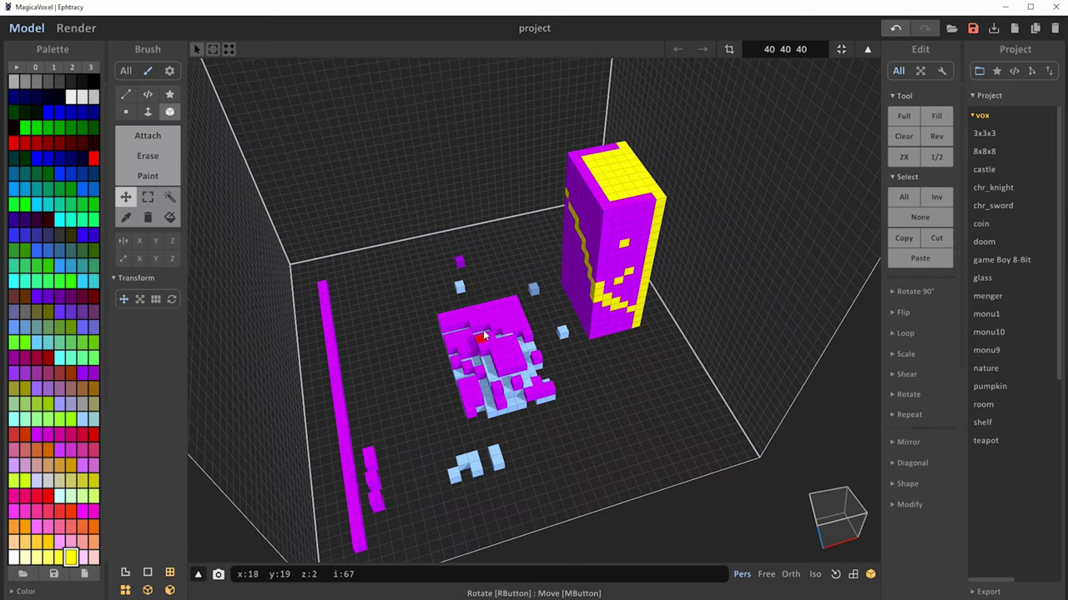
left_click_drag(483, 335, 513, 324)
Marquee-select the central slab with its nearby loose voxels and recolour the selected region lime green with the paint bucket
left_click(148, 197)
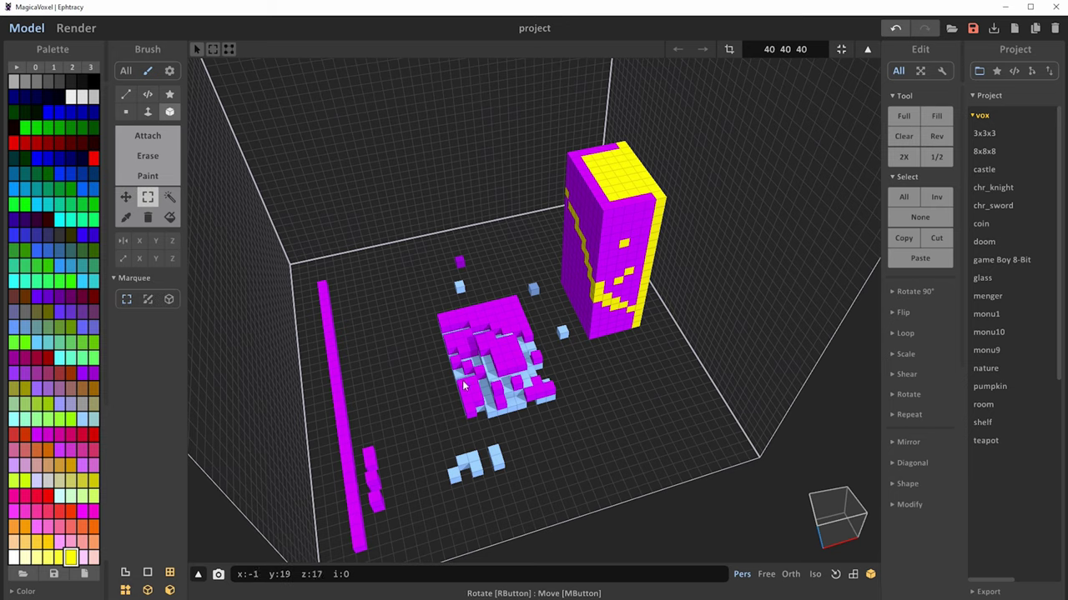
left_click_drag(427, 336, 575, 424)
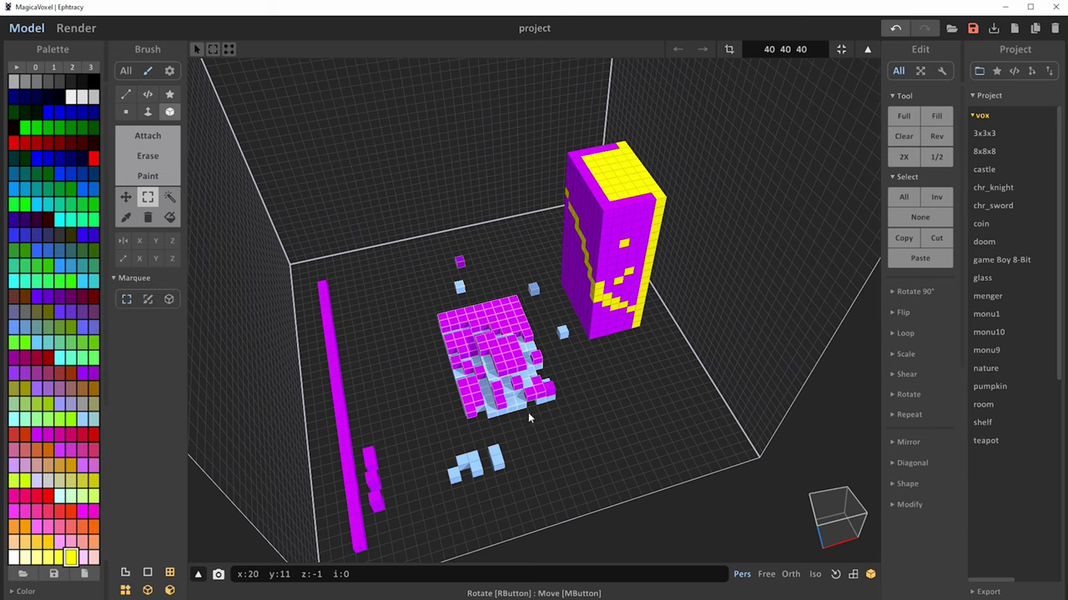
left_click(169, 216)
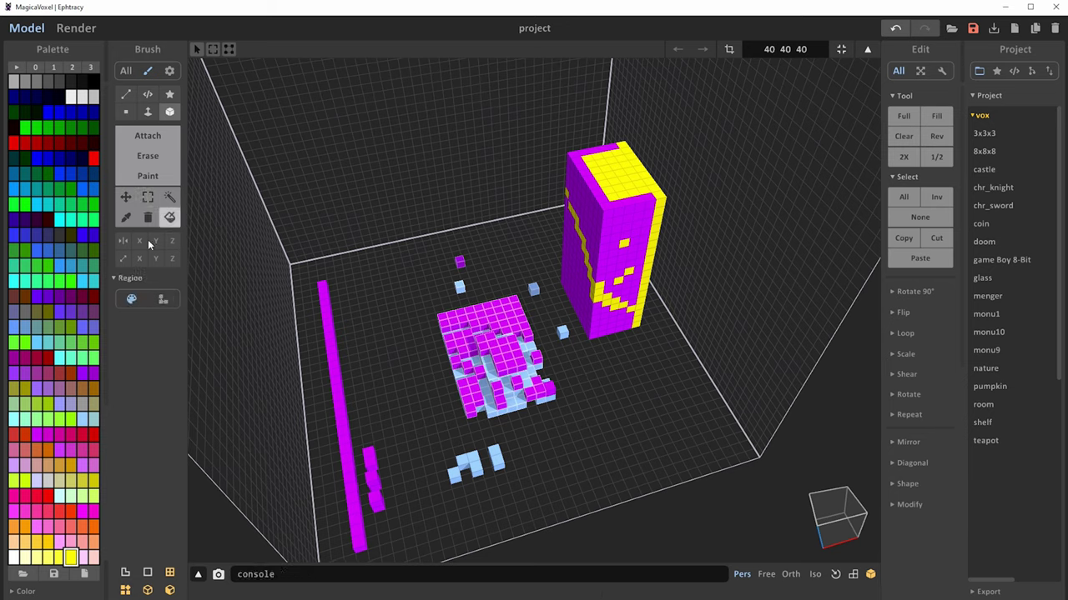
left_click(62, 421)
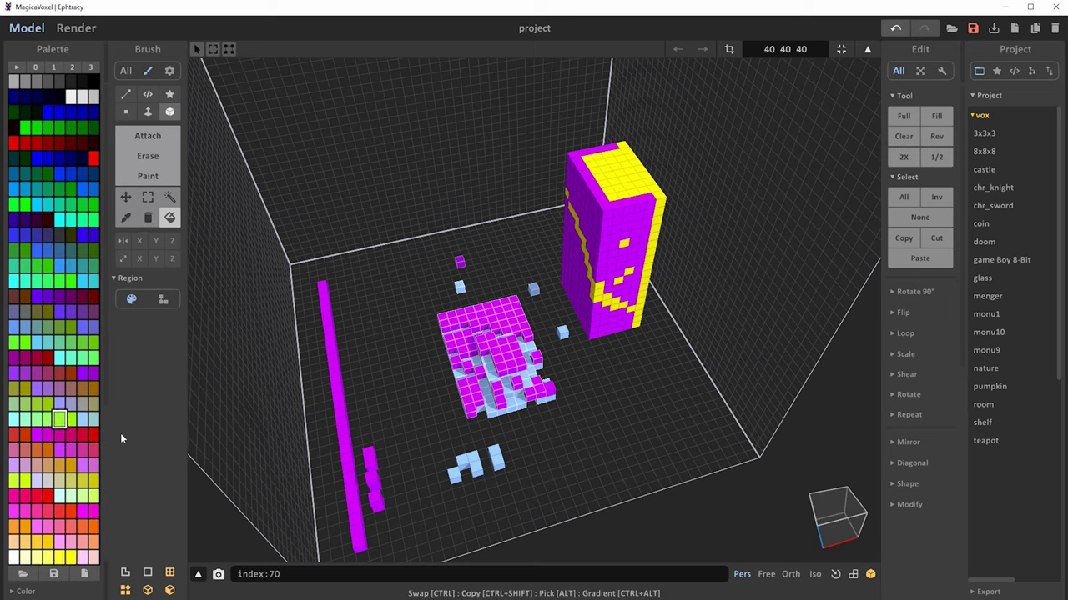
left_click(505, 340)
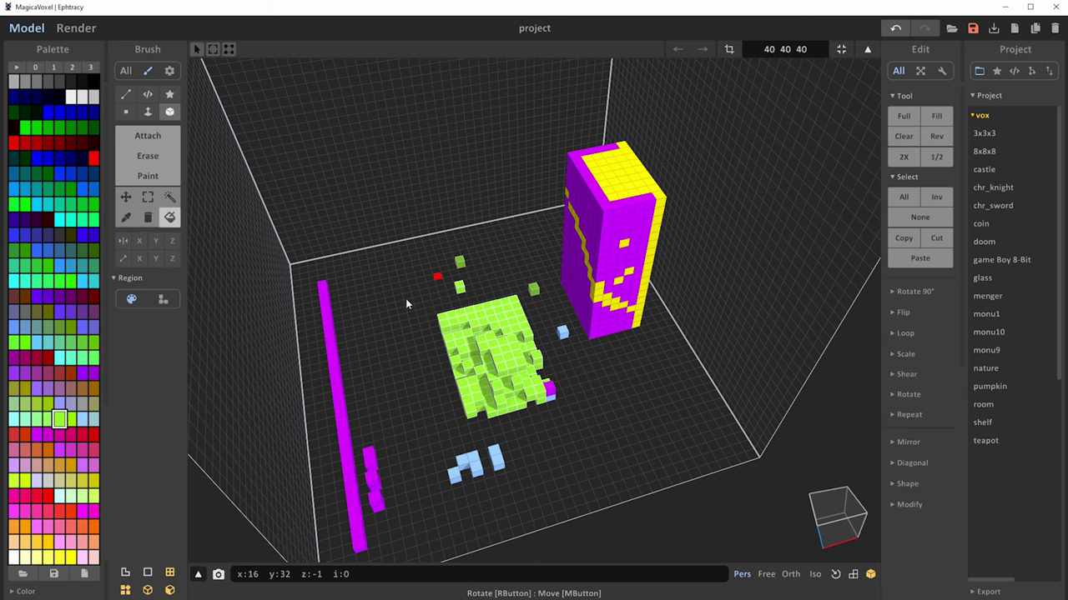
Delete the selected lime-green slab and its neighbouring voxels with the Region Remove tool
left_click(149, 219)
left_click(523, 327)
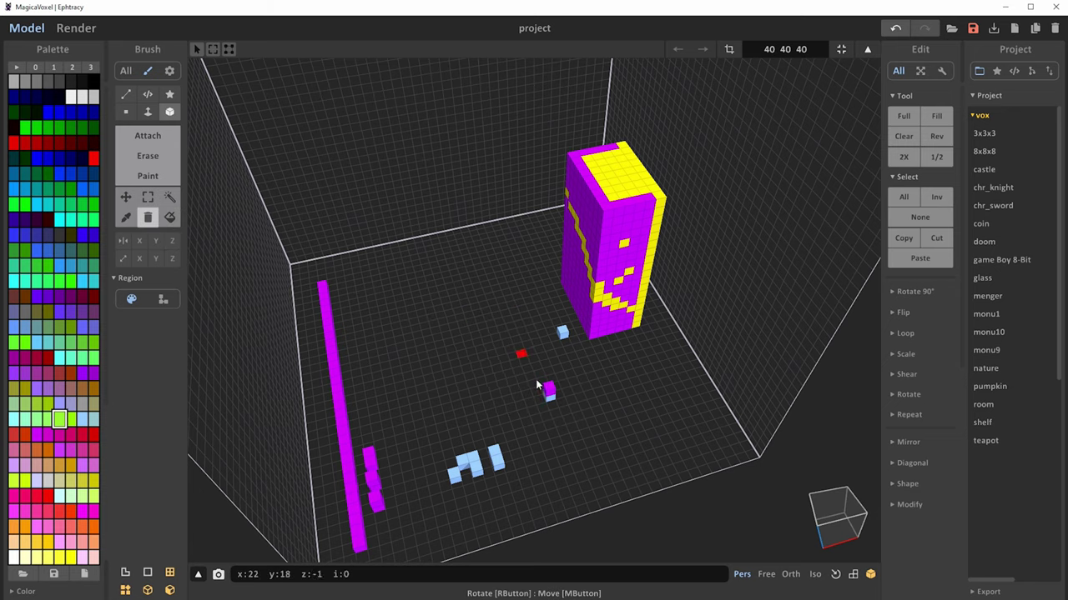
mouse_move(652, 425)
right_mouse_down()
mouse_move(679, 402)
mouse_move(655, 404)
right_mouse_up()
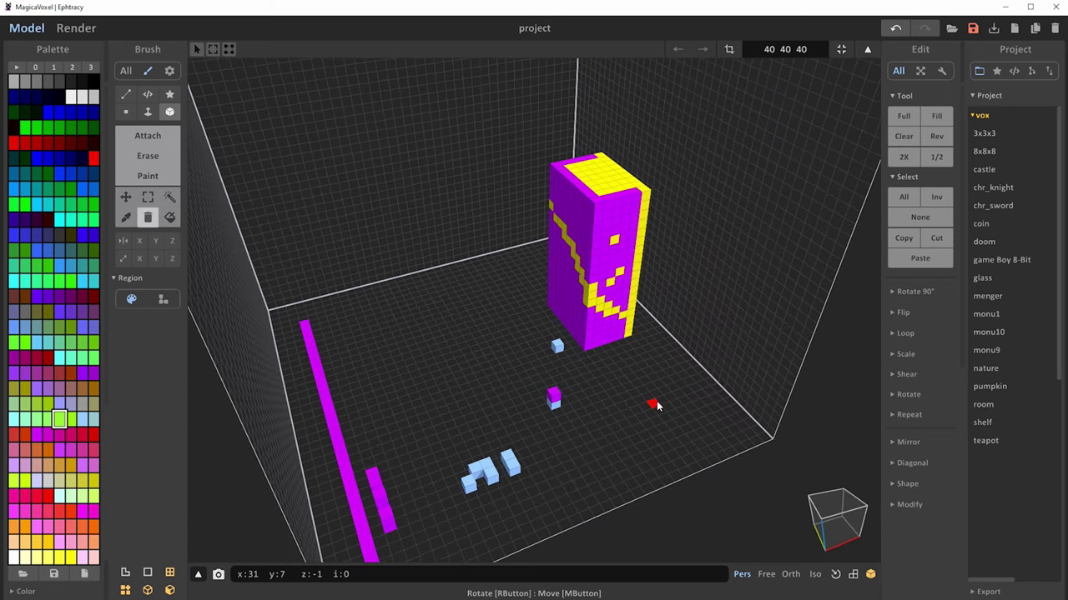
Sample purple and yellow from the tall block, and light blue from the small floor voxels, as the active colour
left_click(127, 220)
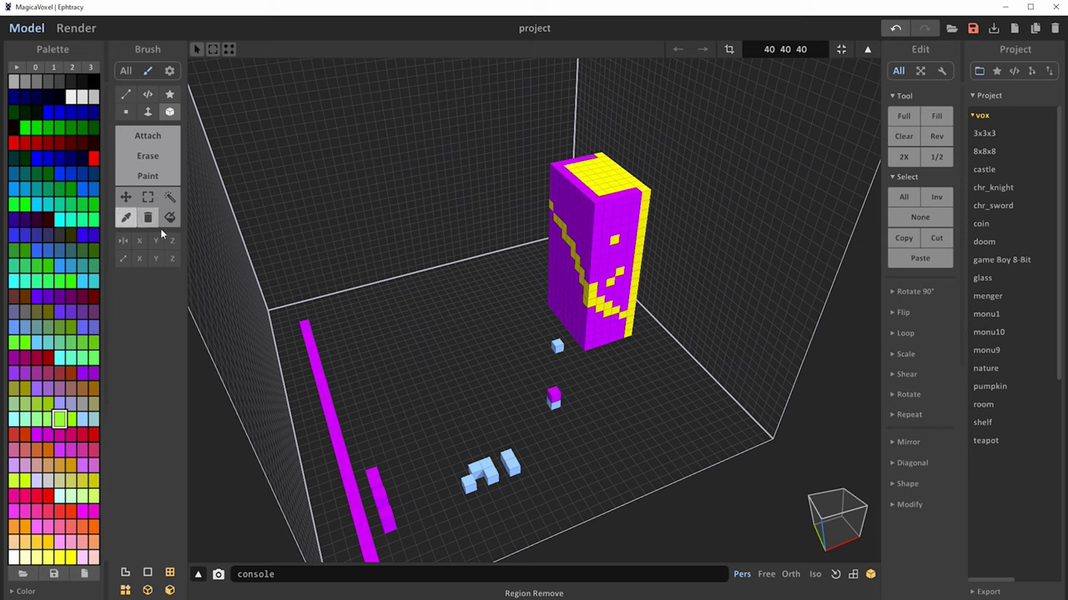
left_click(606, 219)
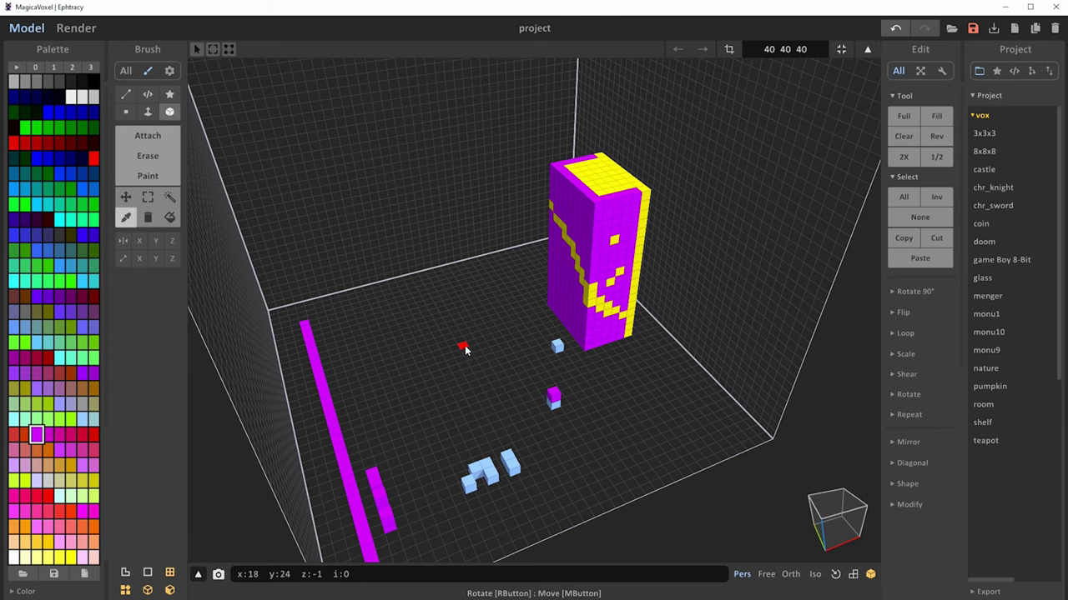
right_click_drag(687, 392, 631, 407)
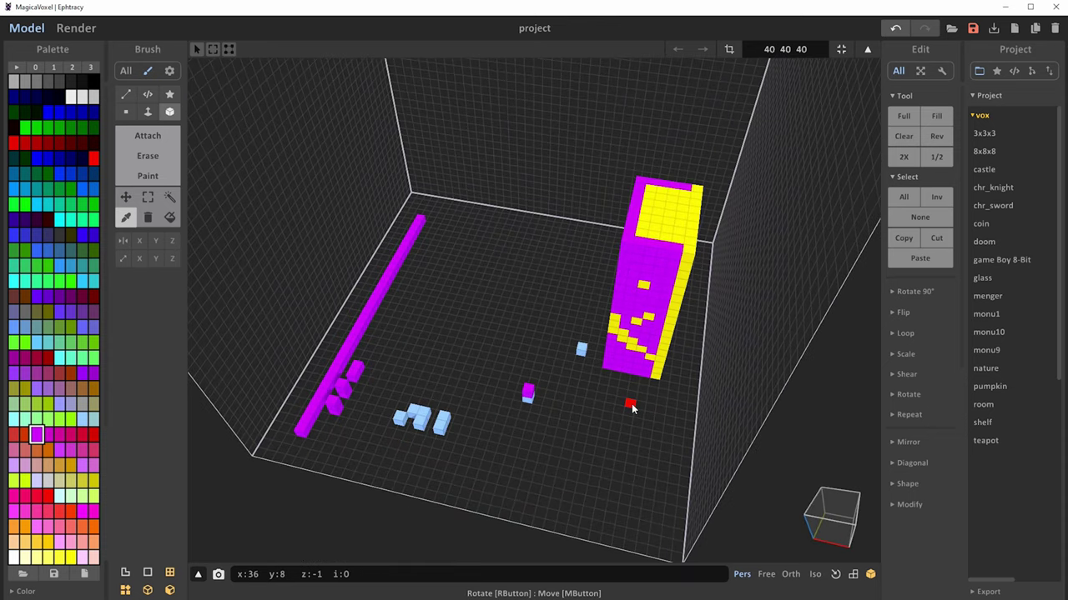
left_click(669, 226)
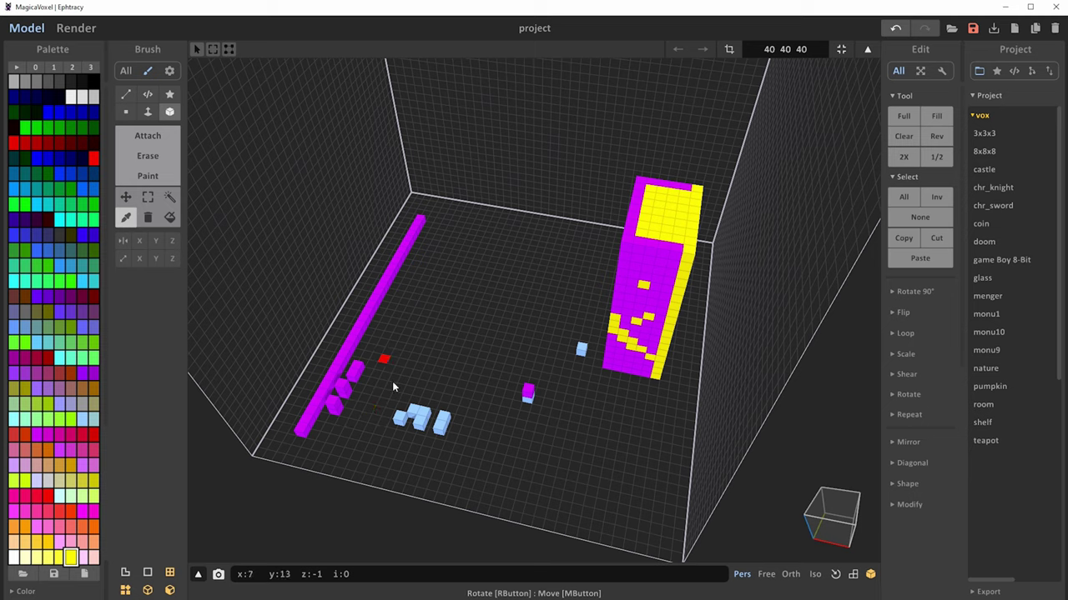
left_click(422, 414, "alt")
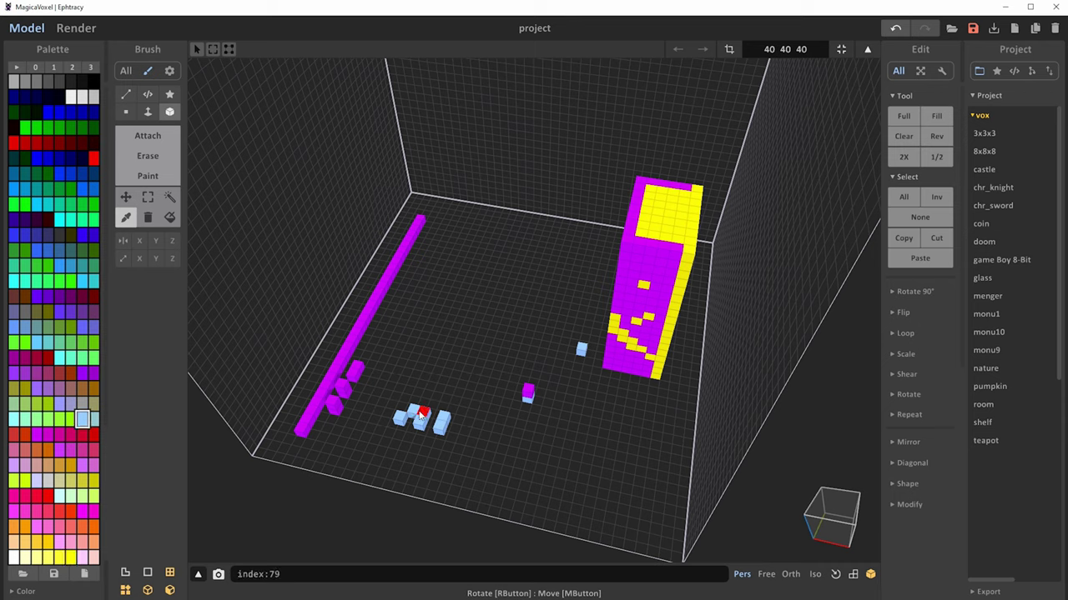
left_click(422, 415)
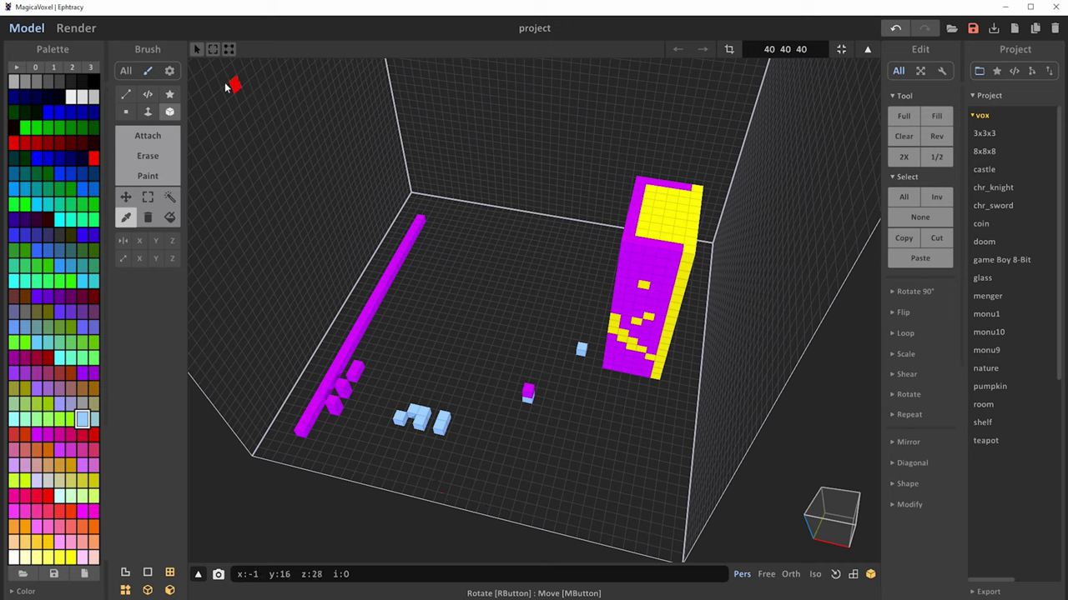
Open the display settings and try adjusting the Background colour's brightness
left_click(171, 71)
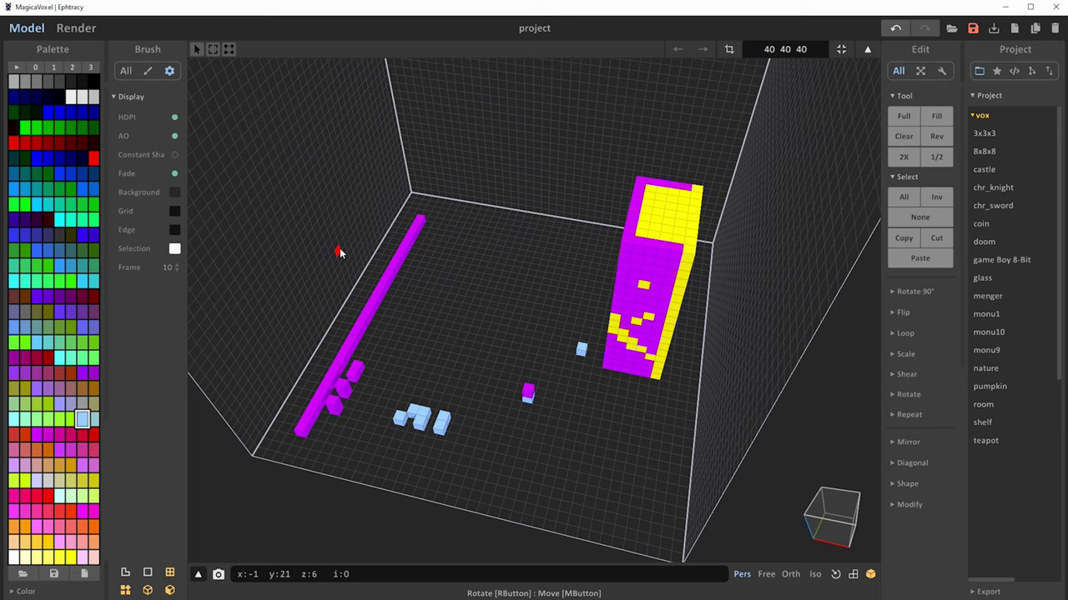
left_click(175, 192)
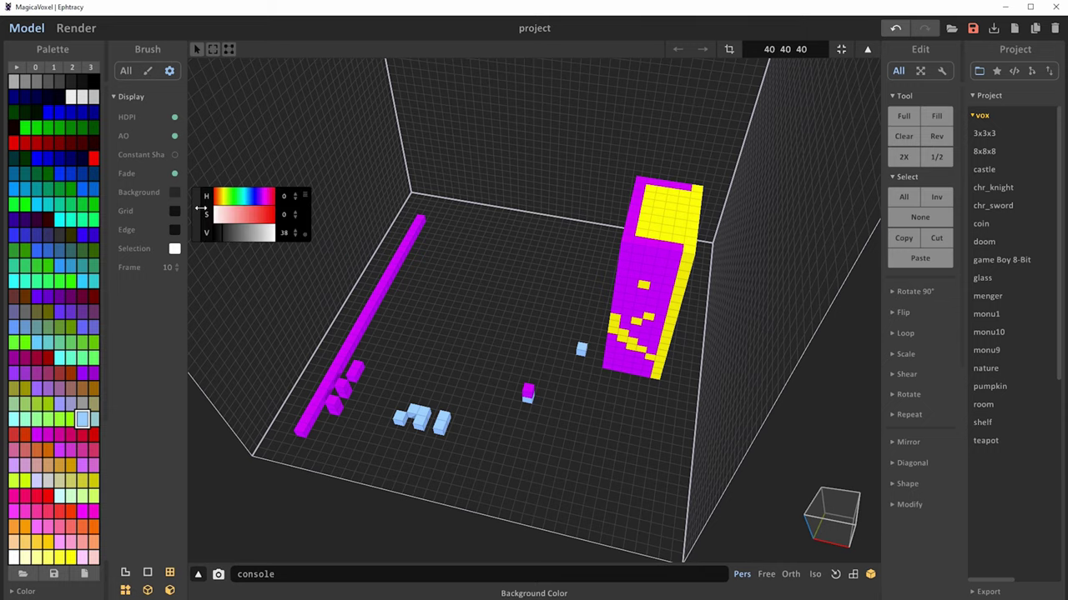
mouse_move(235, 236)
left_mouse_down()
mouse_move(244, 238)
mouse_move(222, 245)
left_mouse_up()
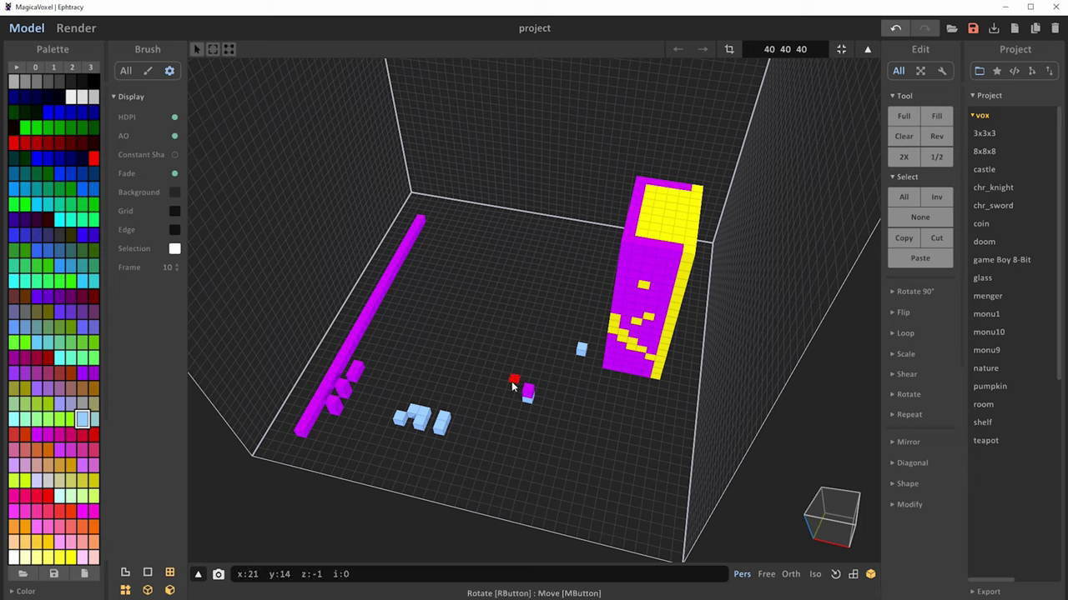
Try the preset palettes 1, 2 and 3 on the model one after another
left_click(54, 67)
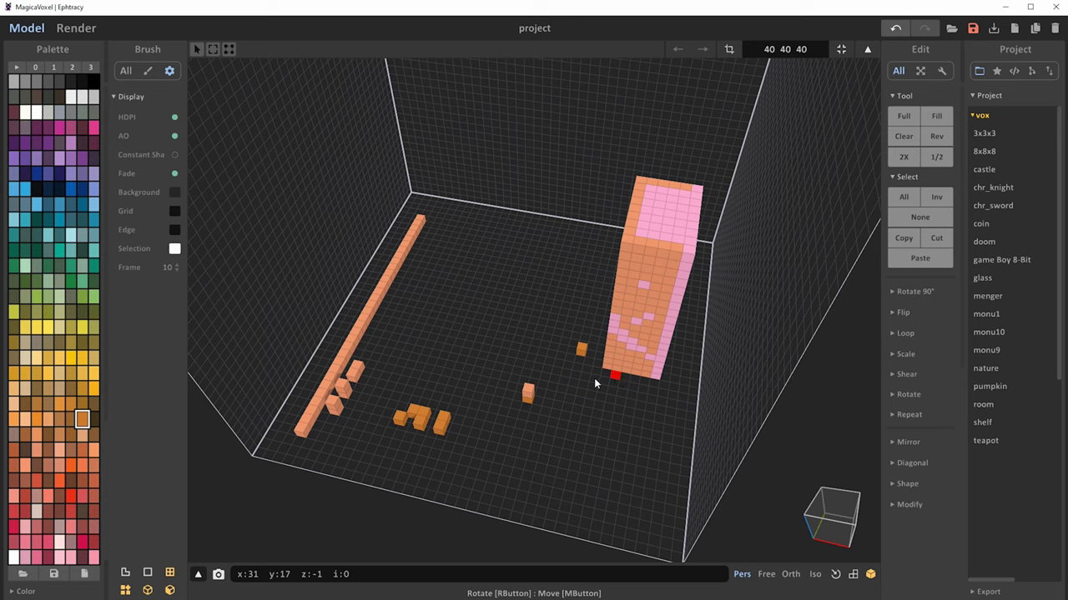
left_click(51, 68)
left_click(71, 67)
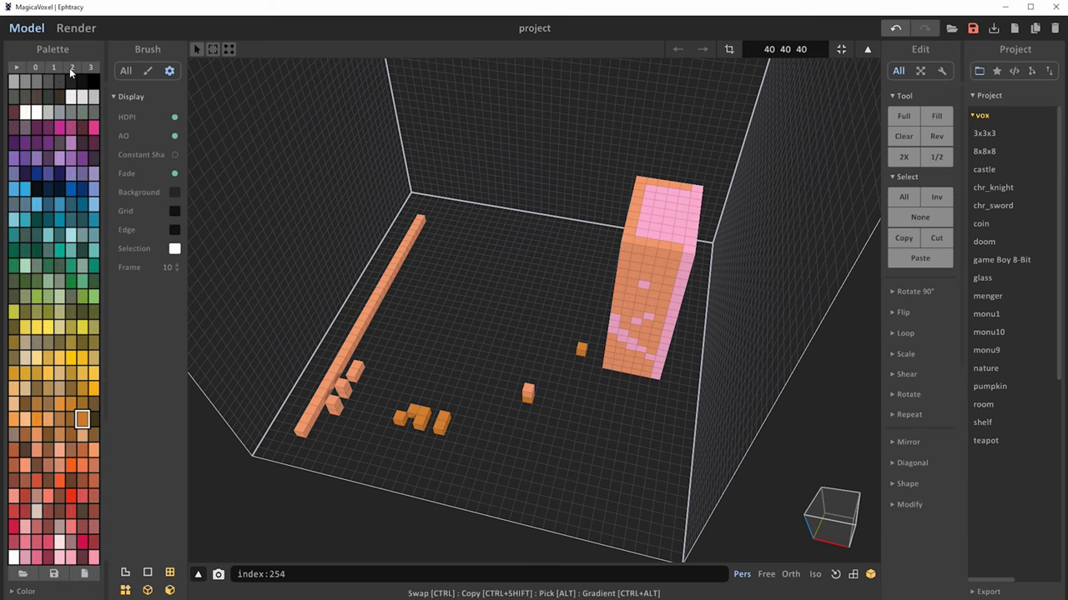
left_click(70, 68)
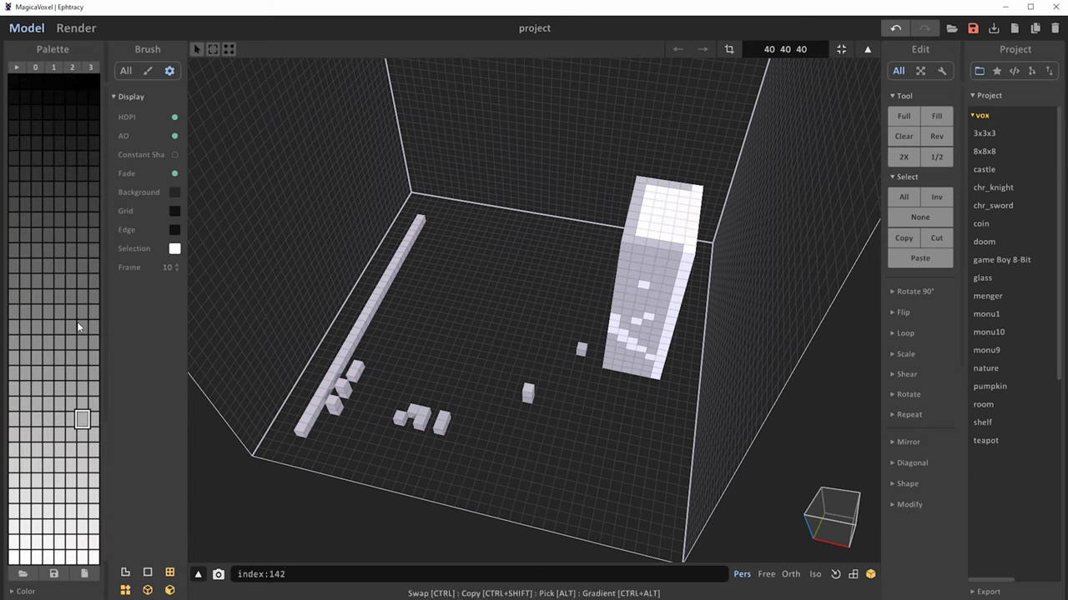
left_click(90, 67)
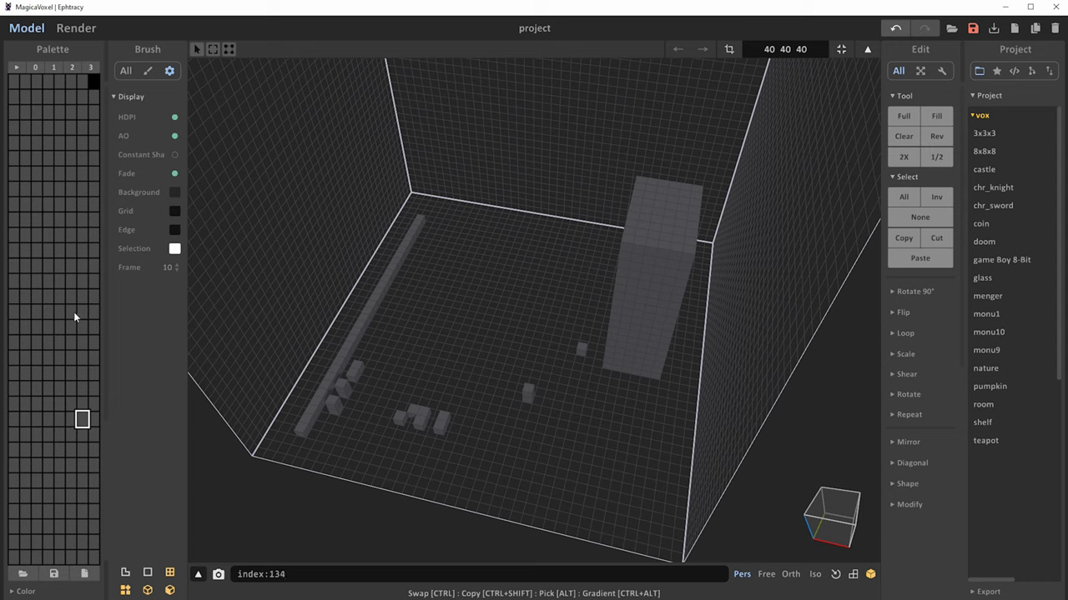
Open the colour editor and change the selected grey entry of palette 3 to green, RGB 3 223 135
left_click(23, 591)
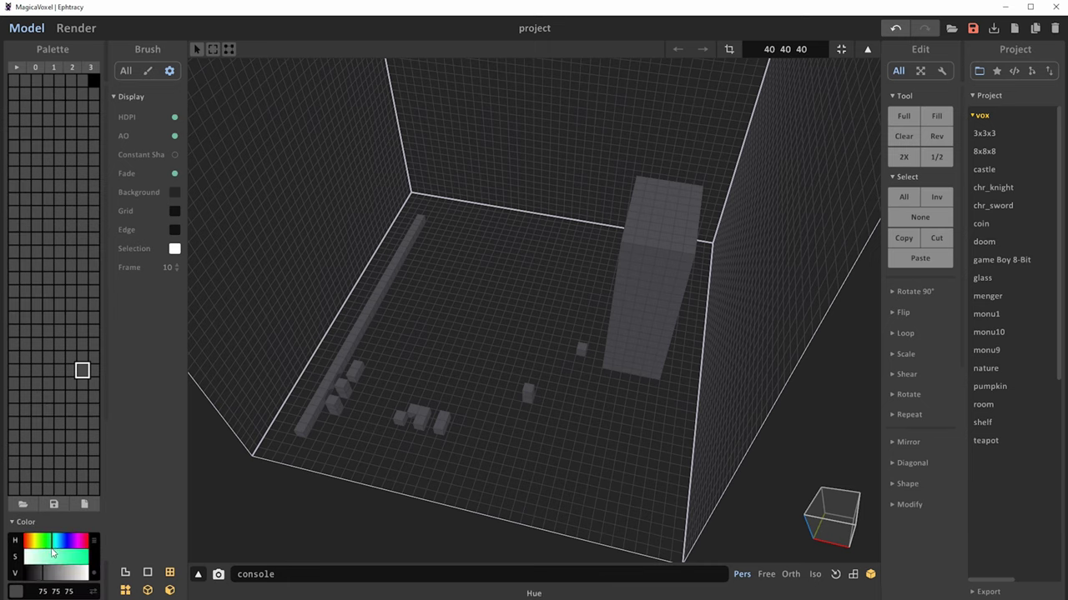
left_click_drag(52, 554, 88, 556)
left_click(83, 573)
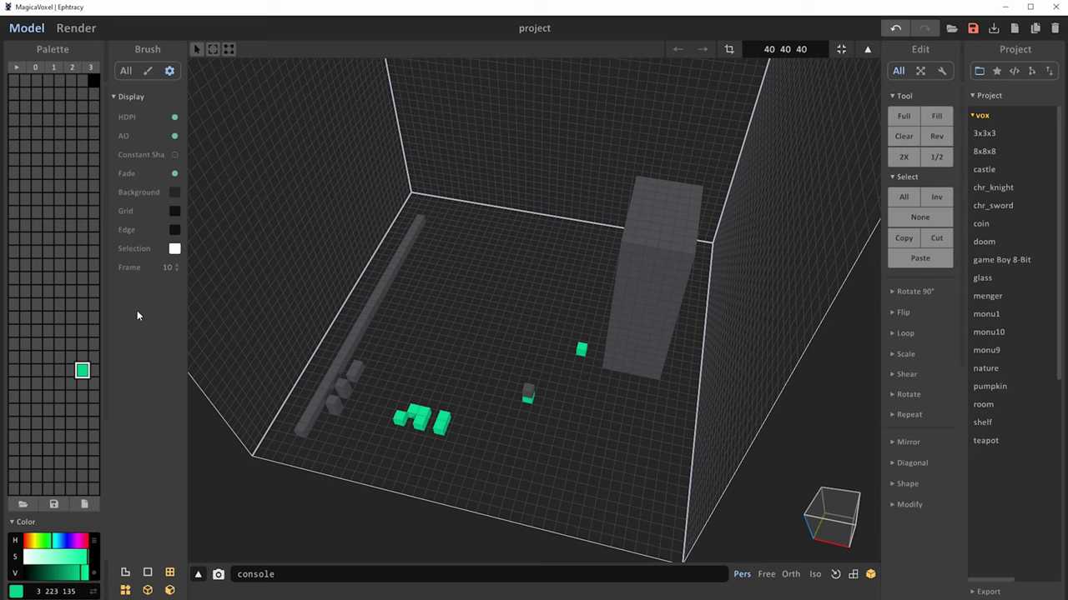
Restore palette 0 with its light-blue entry changed to RGB 25 140 255, and select the lavender swatch 153 153 204
left_click(36, 67)
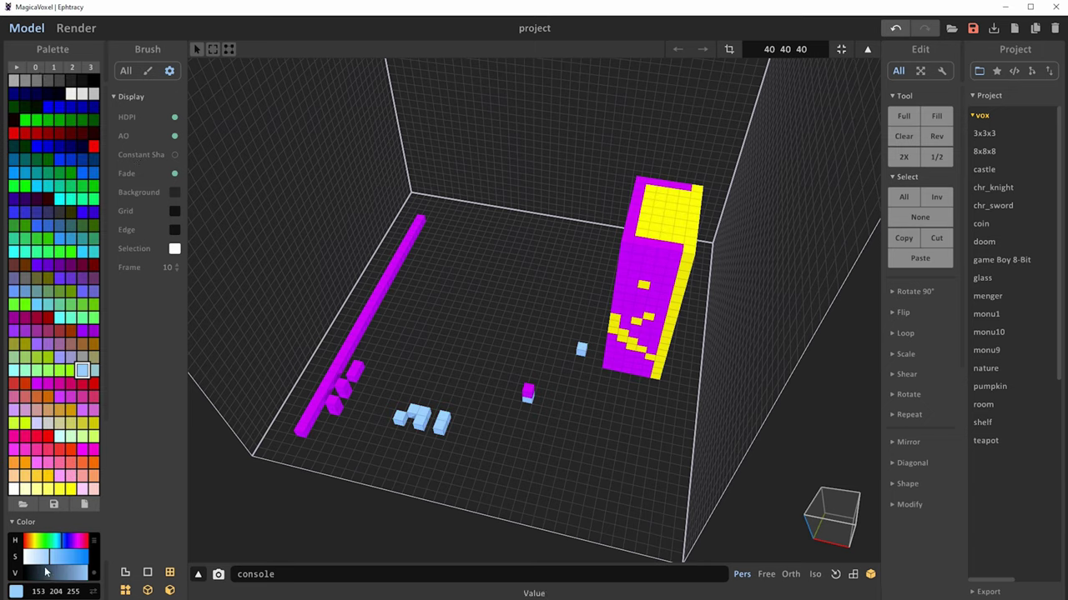
left_click_drag(59, 557, 83, 560)
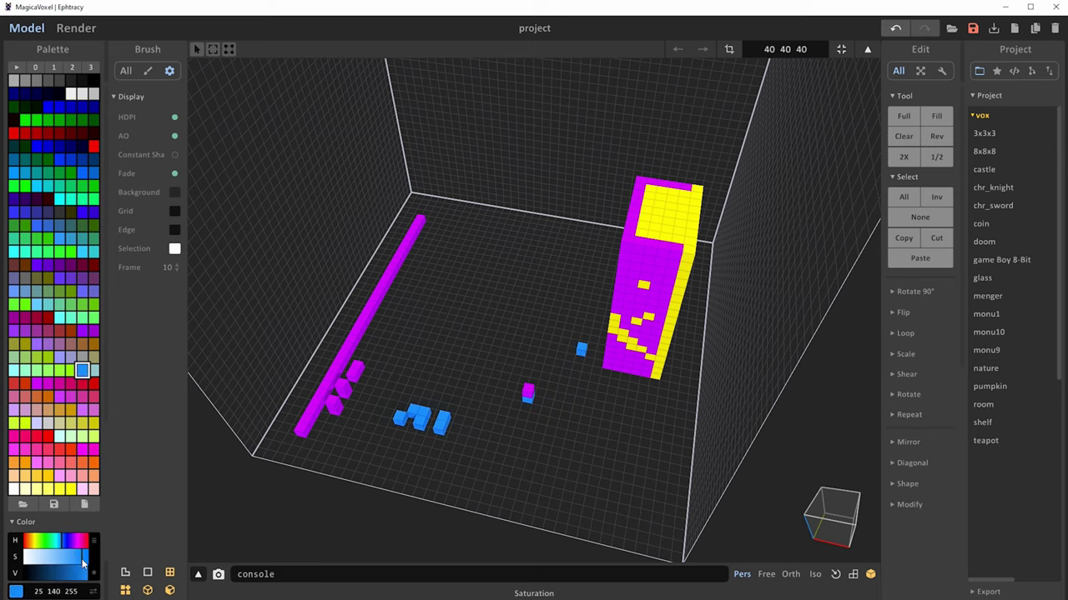
left_click(82, 384)
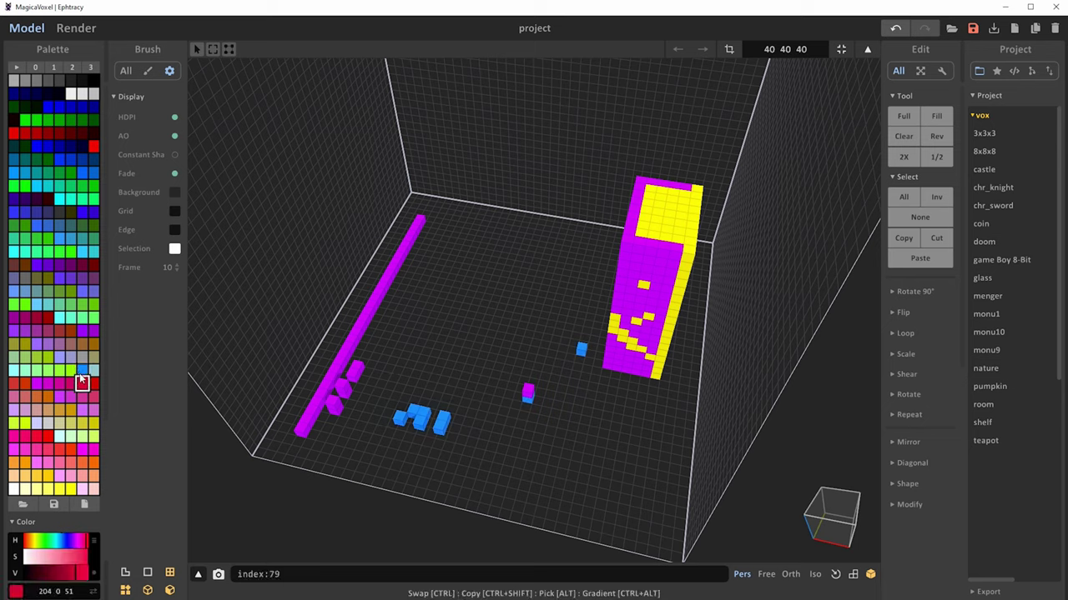
left_click(71, 357)
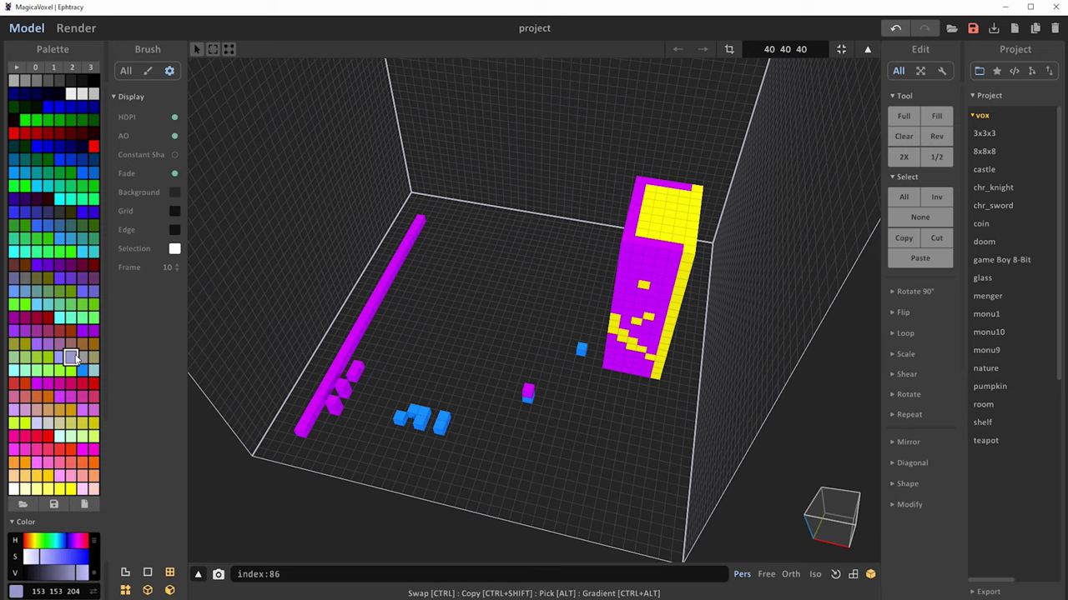
Clear all voxels from the model volume
left_click(904, 136)
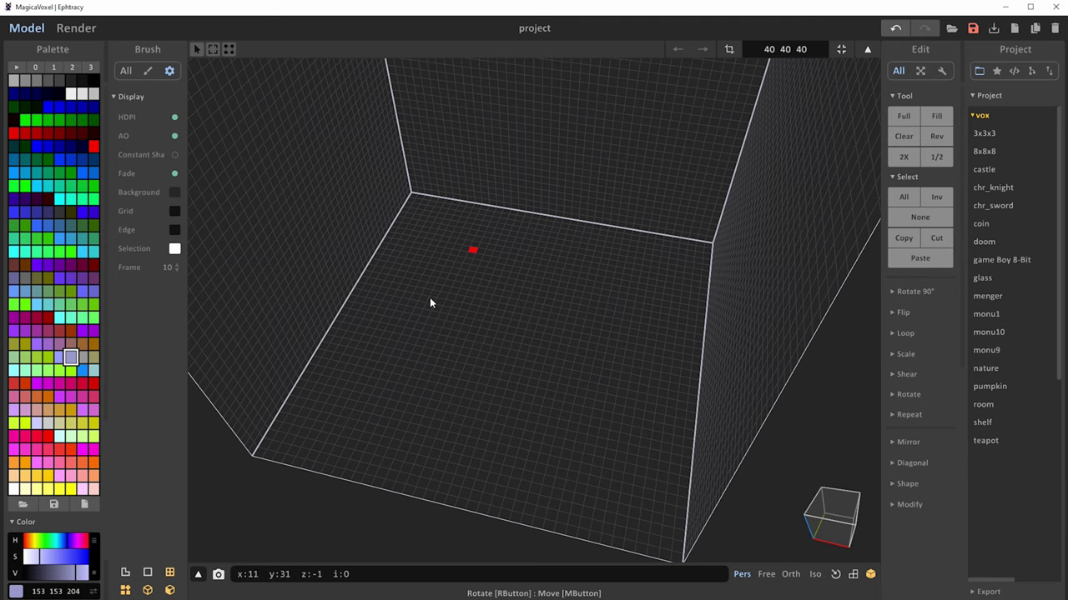
scroll(587, 302, "down", 3)
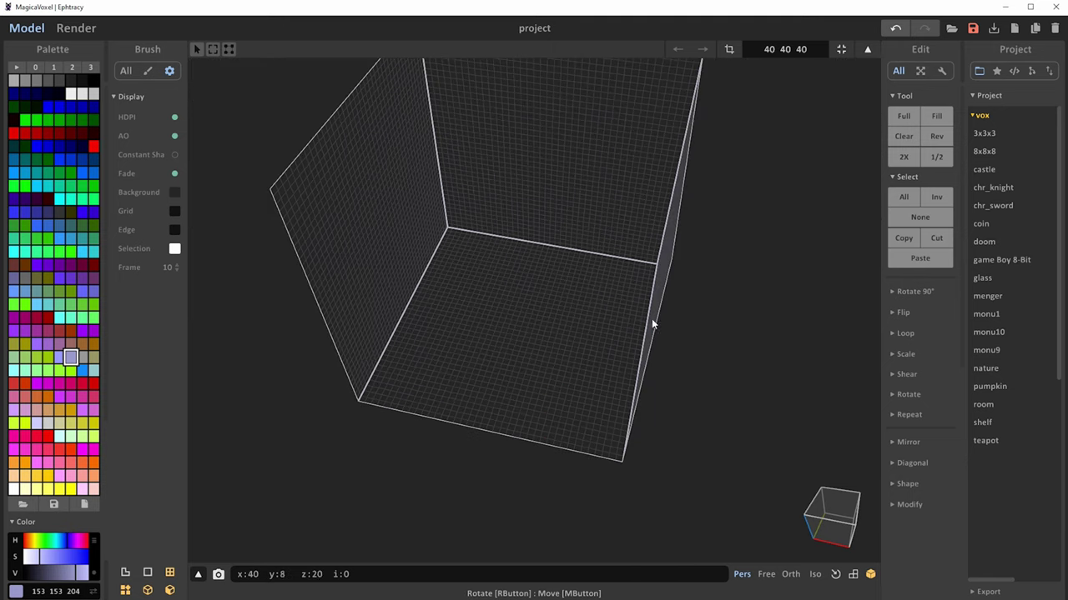
right_click_drag(693, 319, 562, 288)
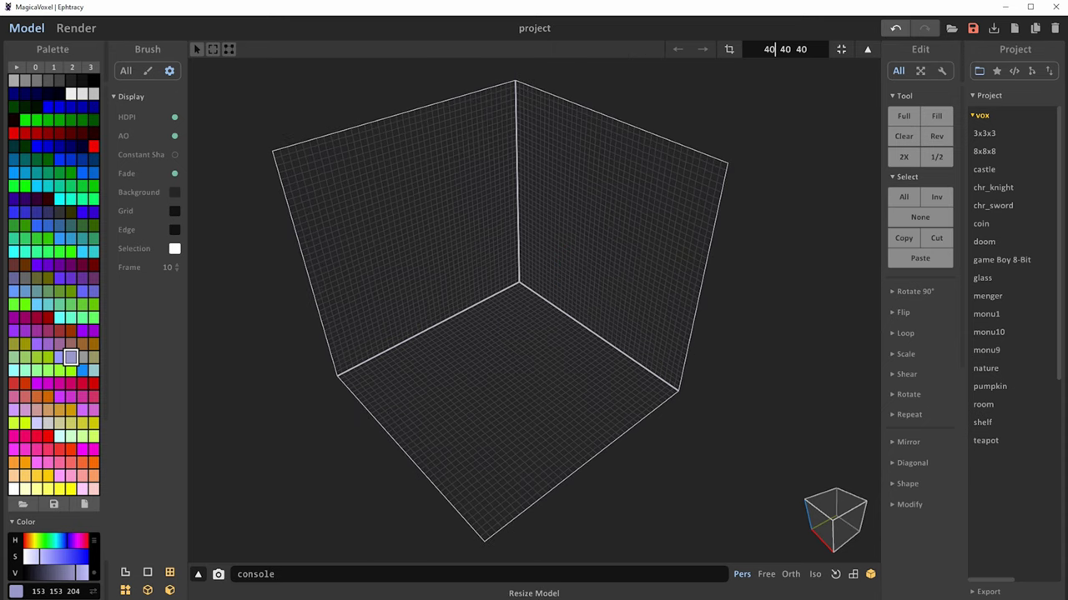
Resize the model volume to 128 voxels along its first dimension
left_click(769, 49)
type("128")
key("Return")
scroll(543, 223, "down", 3)
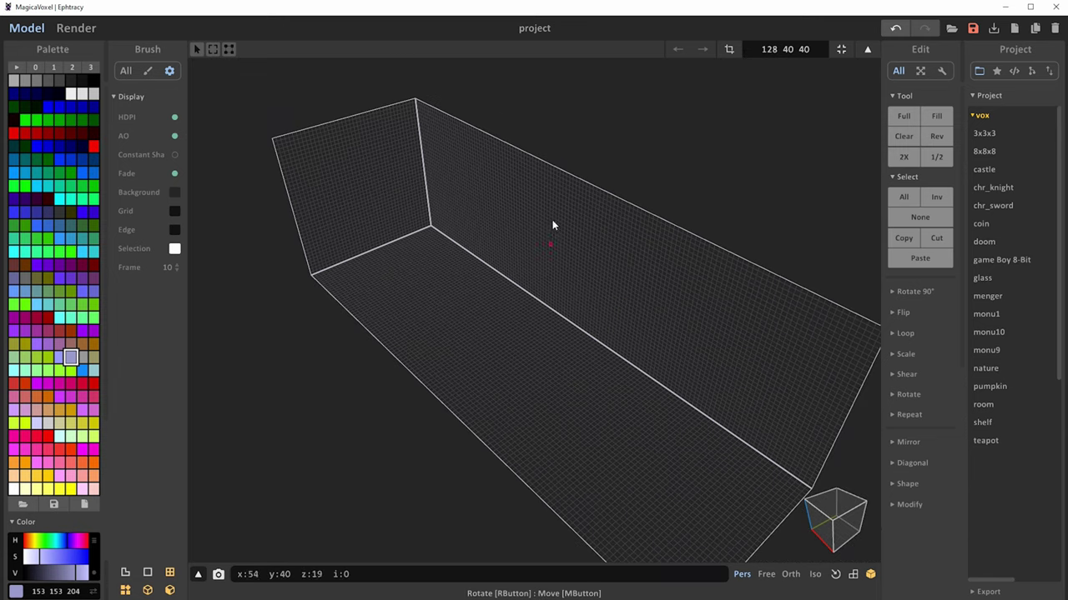
Resize the model volume to 256 voxels along its first dimension, giving 256 40 40
key("Tab")
left_click(769, 49)
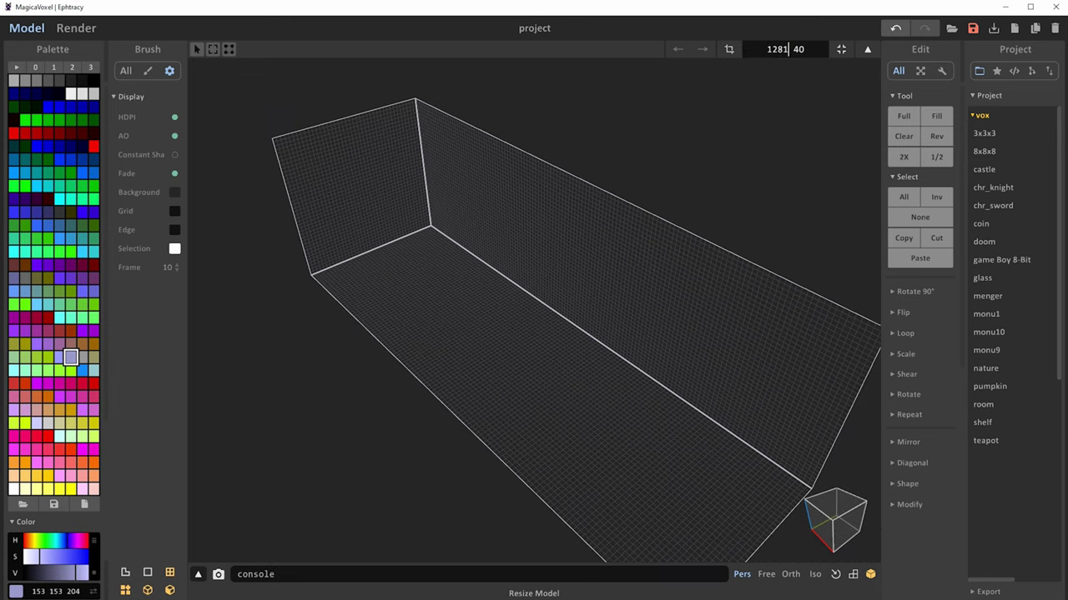
type("256")
key("Return")
scroll(784, 109, "down", 2)
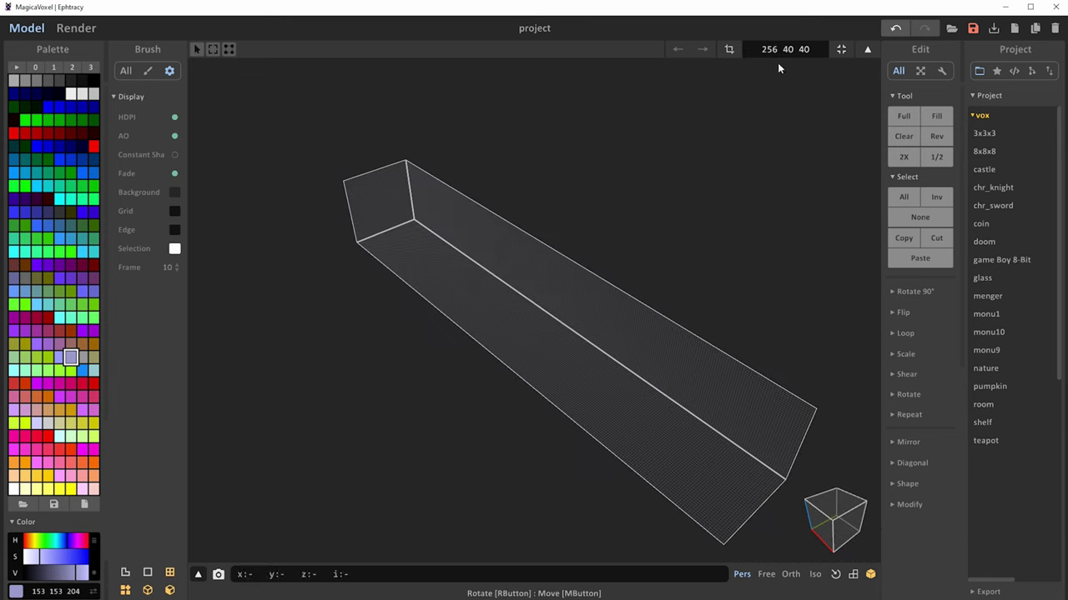
Resize the model volume to 40 voxels along its first dimension, making it 40 40 40
right_click_drag(683, 290, 718, 266)
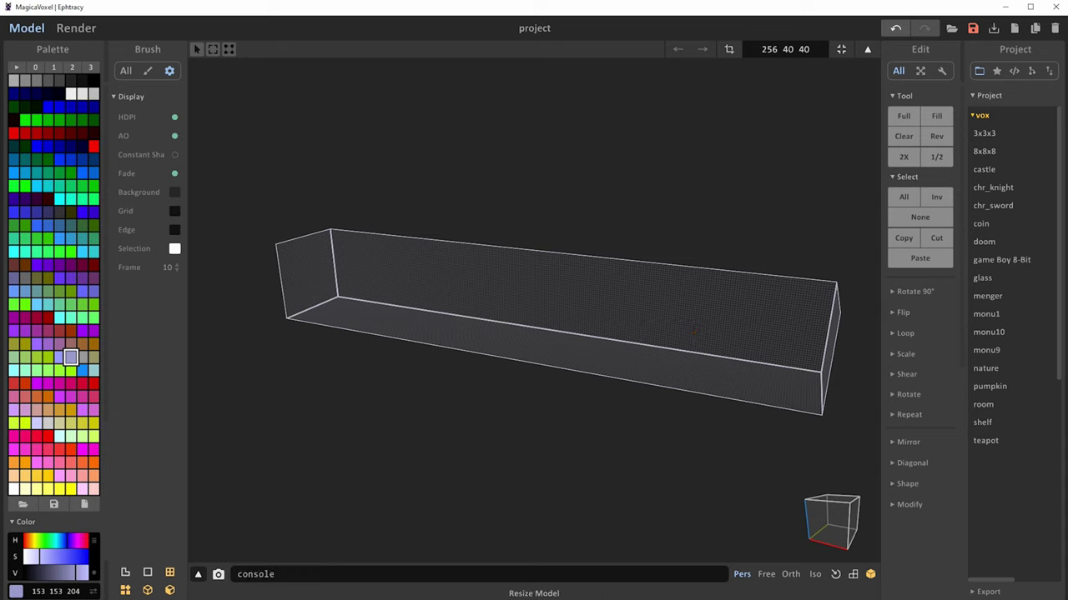
left_click(771, 49)
type("40")
key("Return")
scroll(685, 359, "up", 10)
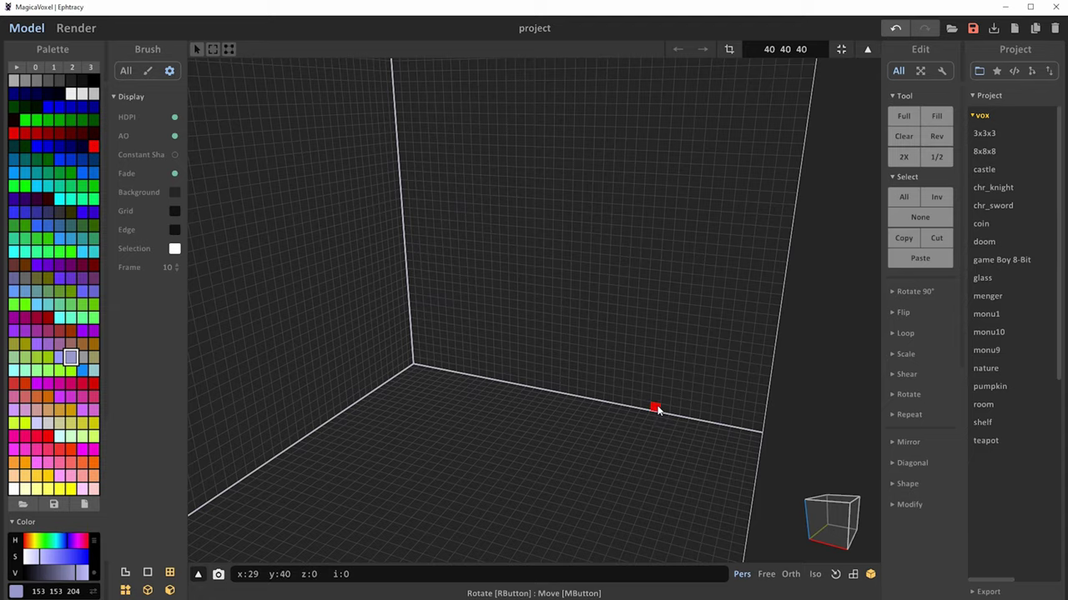
Attach two parallel slabs in box mode with grey 170 170 170, each 3 voxels wide and 1 high, the nearer one 10 voxels long
right_click_drag(656, 409, 639, 381)
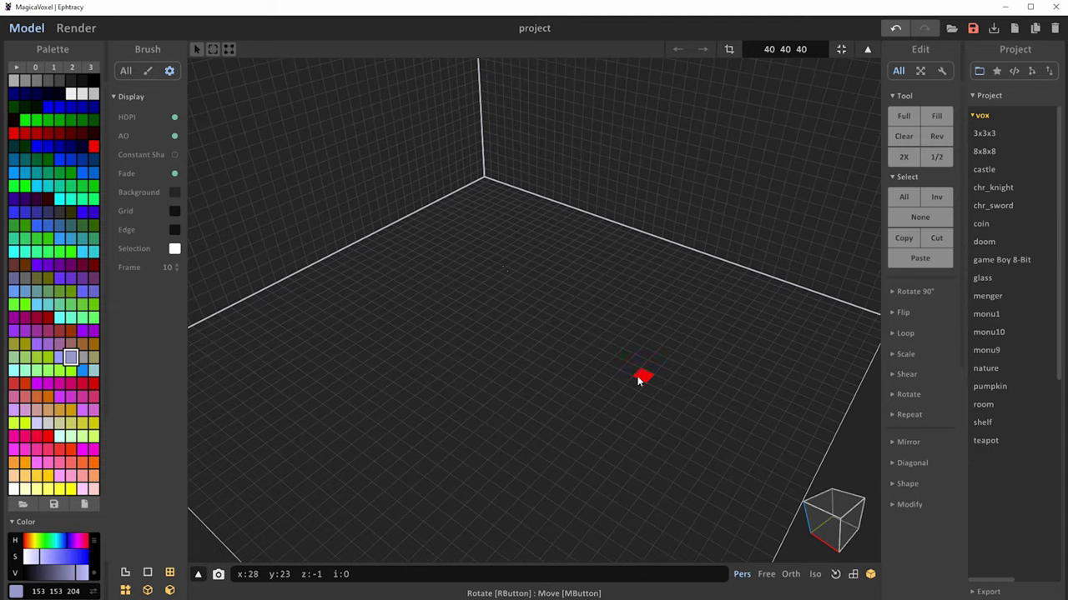
right_click_drag(495, 262, 516, 285)
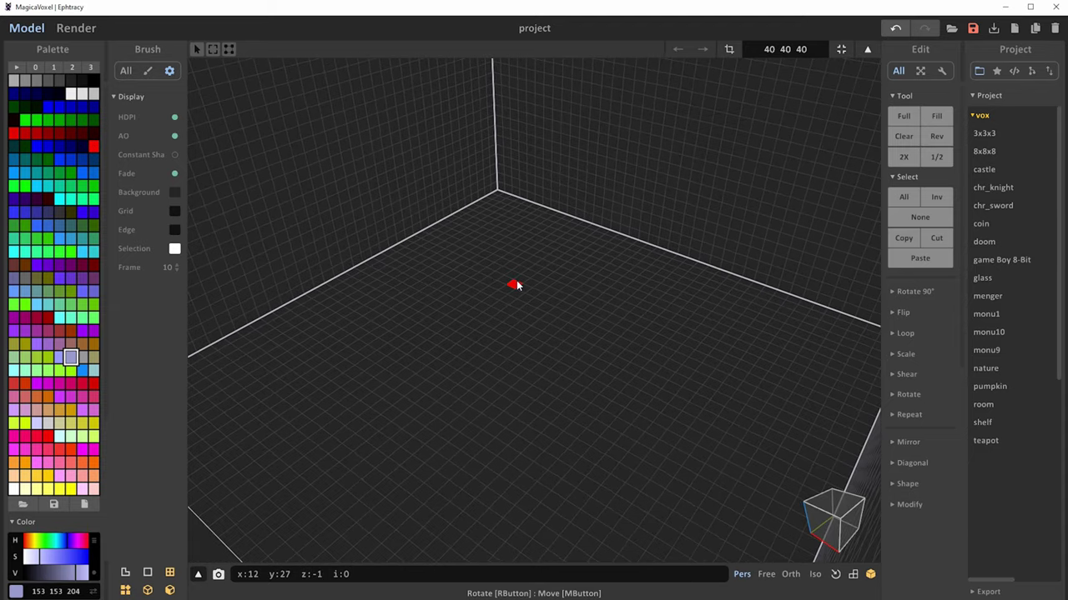
left_click(146, 72)
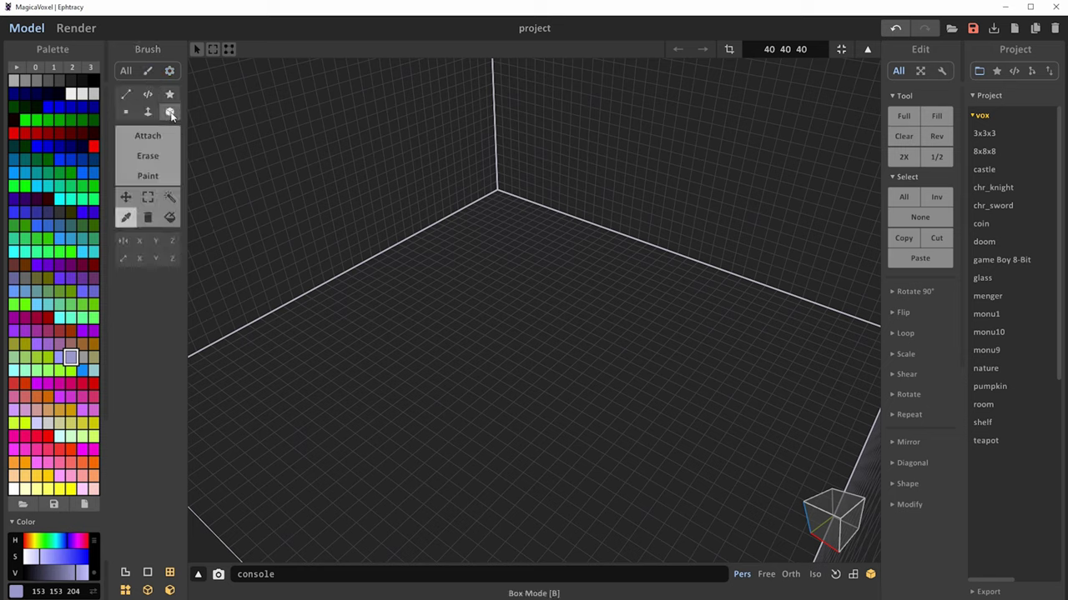
left_click(155, 135)
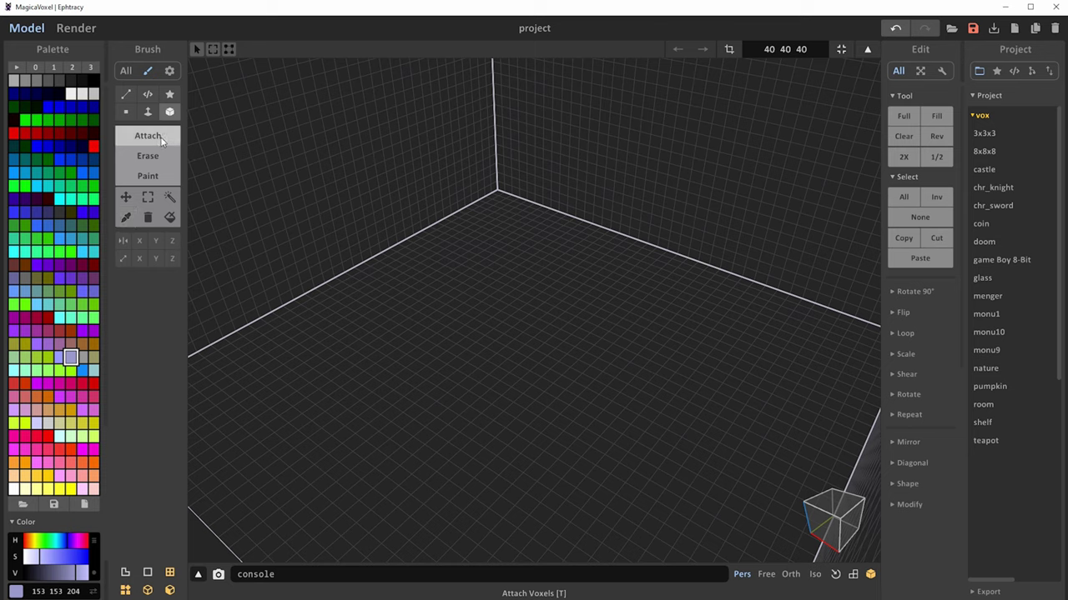
left_click(14, 83)
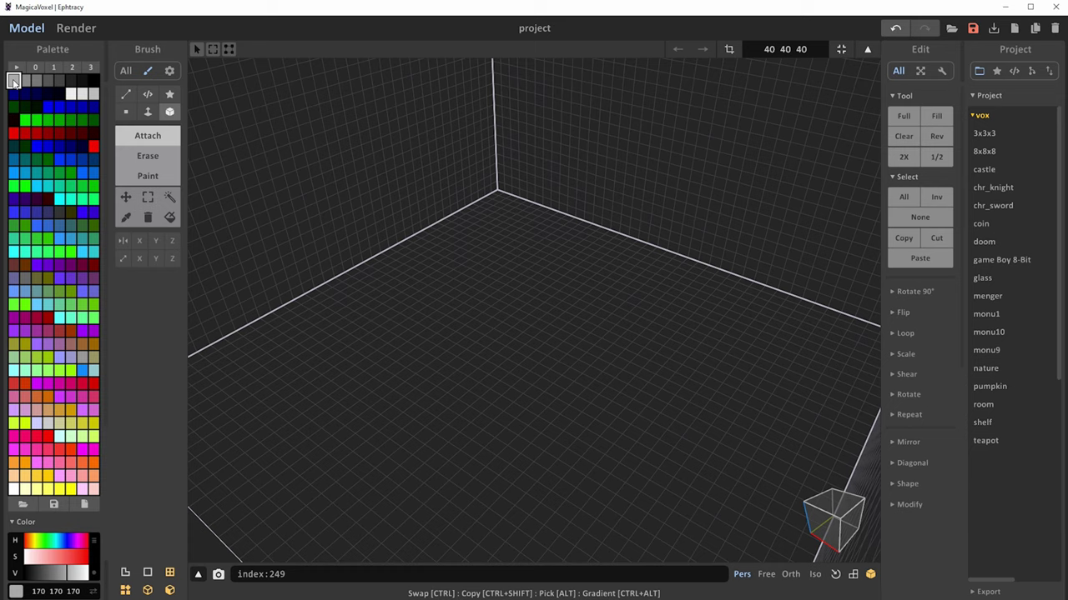
left_click_drag(511, 355, 488, 369)
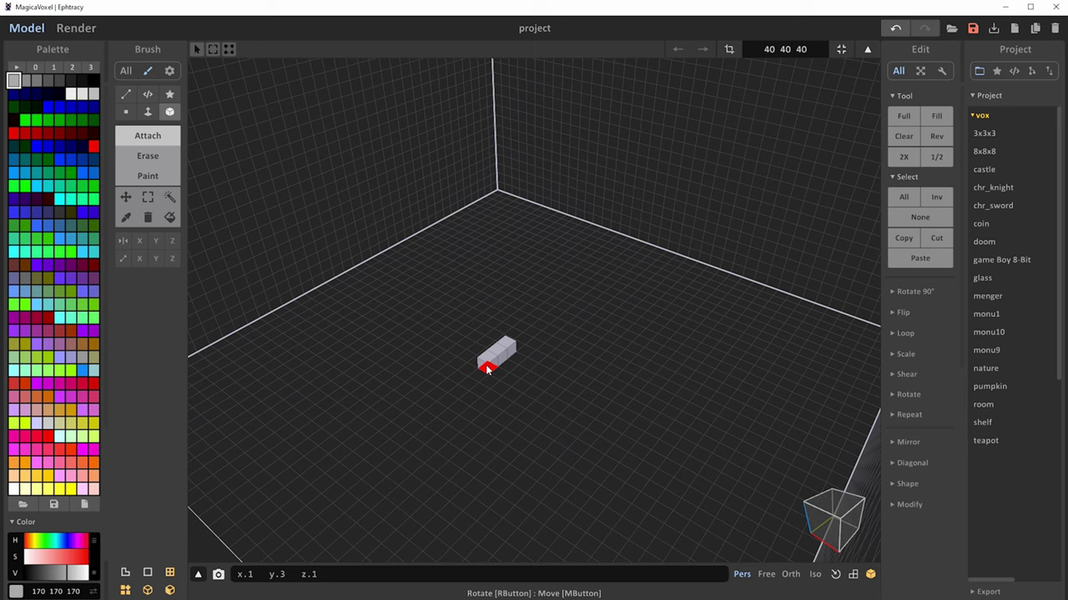
left_click_drag(490, 371, 614, 439)
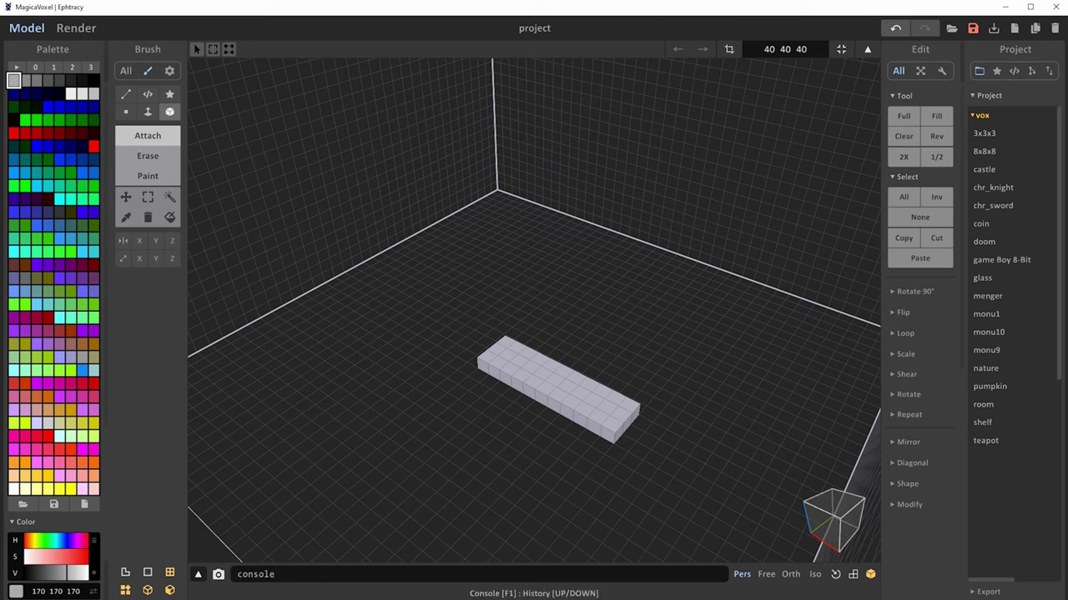
left_click_drag(446, 406, 543, 498)
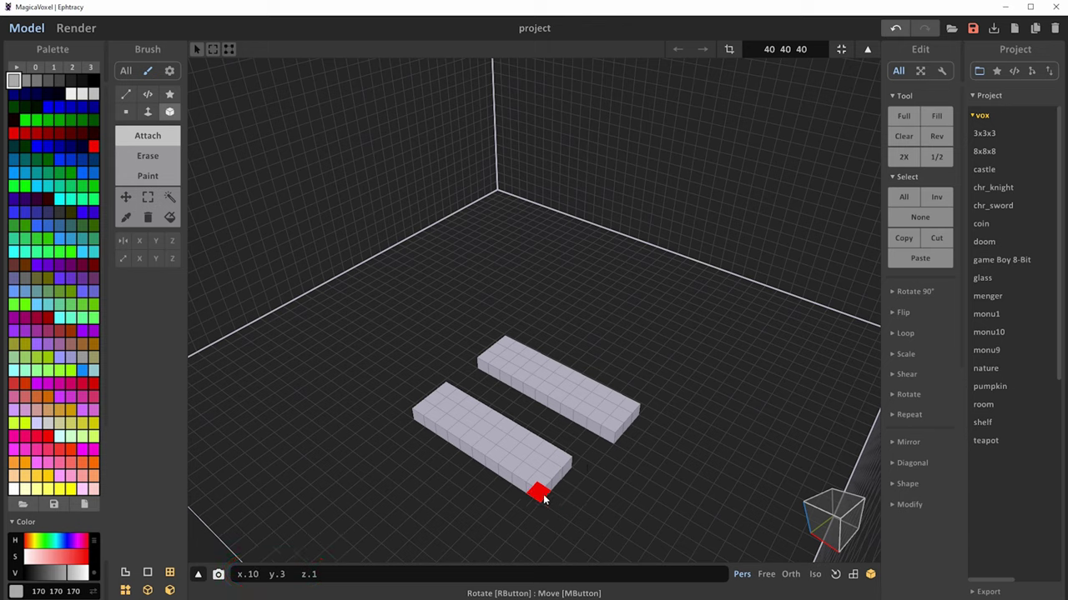
left_click_drag(543, 498, 543, 498)
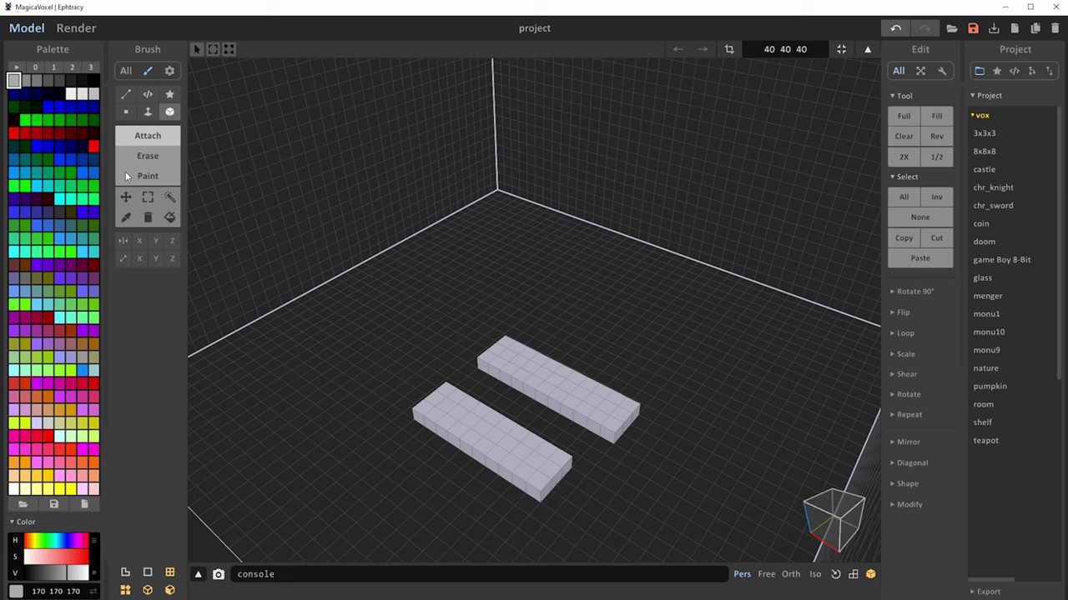
Erase the whole farther slab in box mode, keeping only the nearer slab
left_click(148, 156)
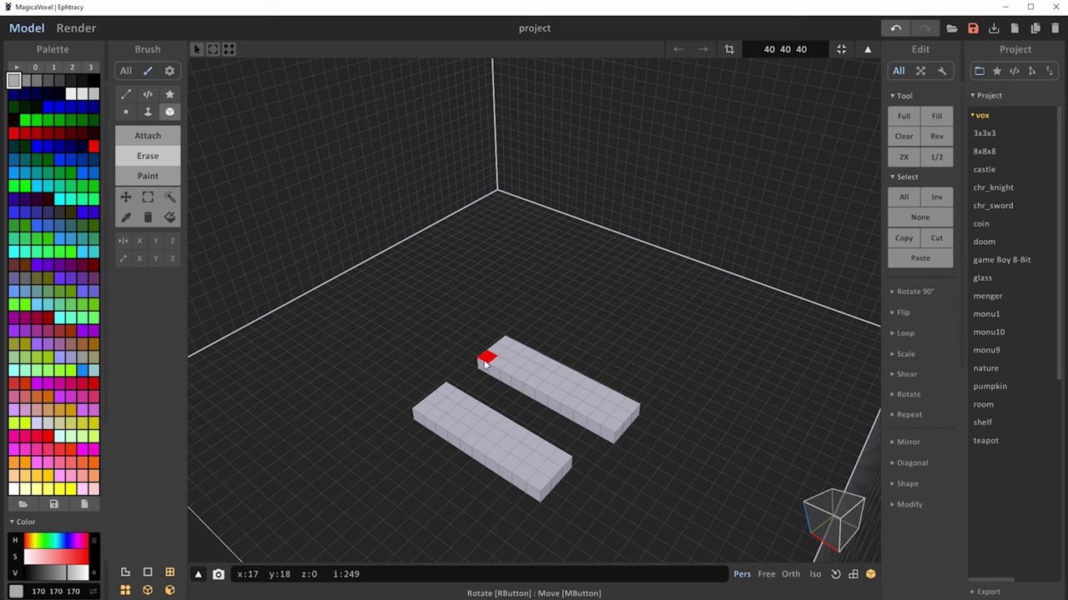
left_click_drag(490, 360, 651, 419)
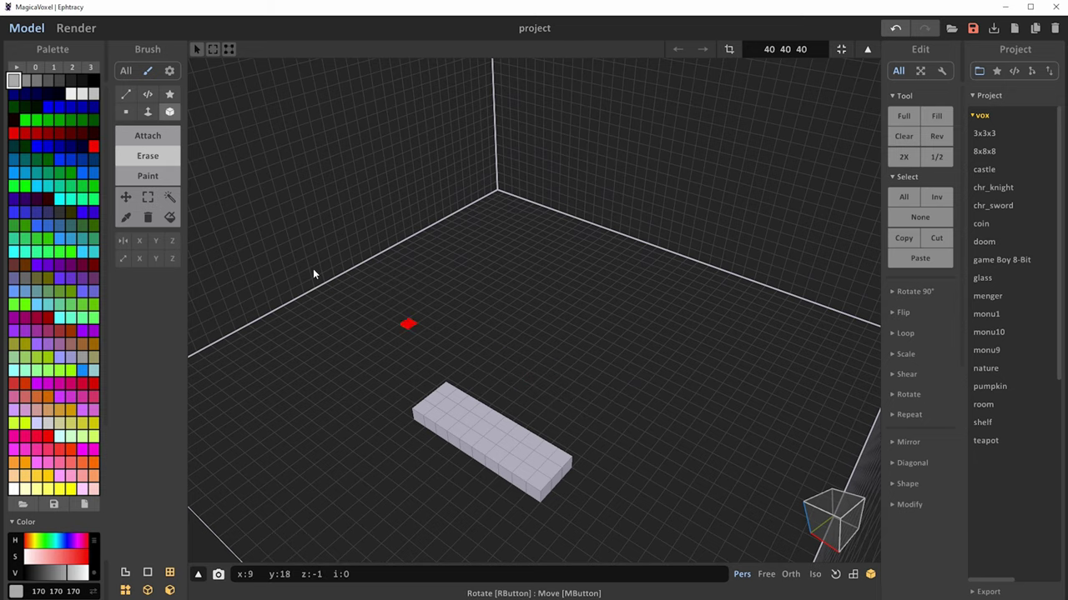
Extrude the remaining slab's top face upward in face Attach mode into an upright block about 15 voxels tall
left_click(147, 135)
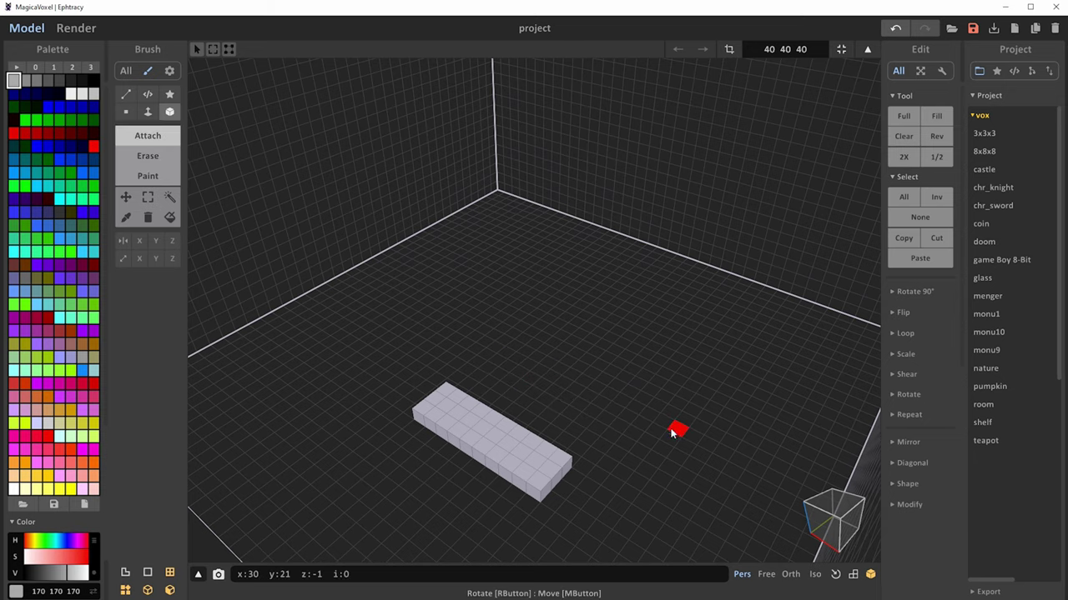
right_click_drag(677, 429, 522, 341)
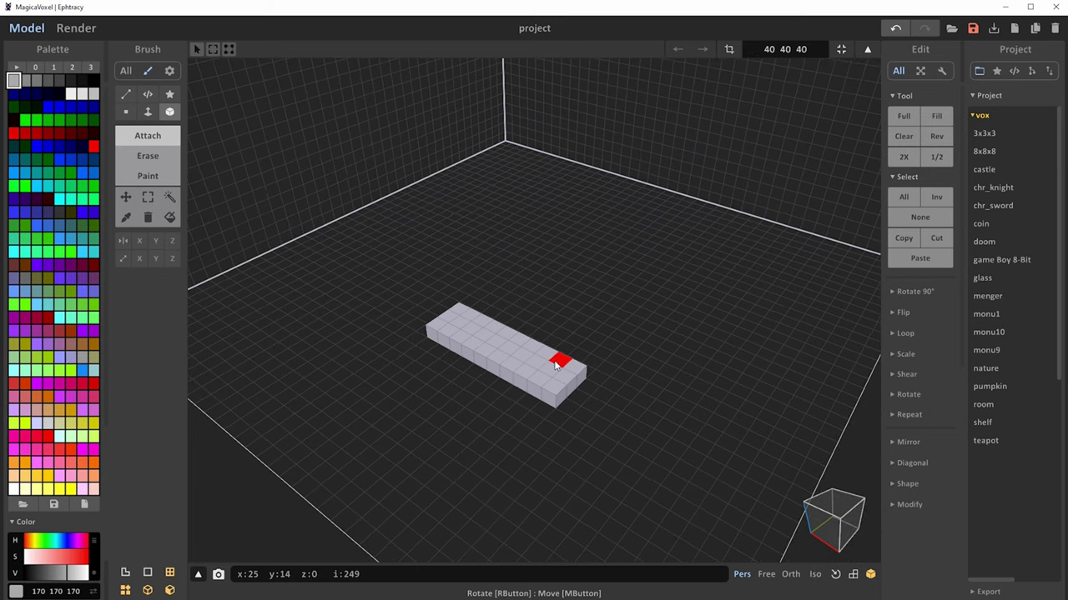
left_click(148, 113)
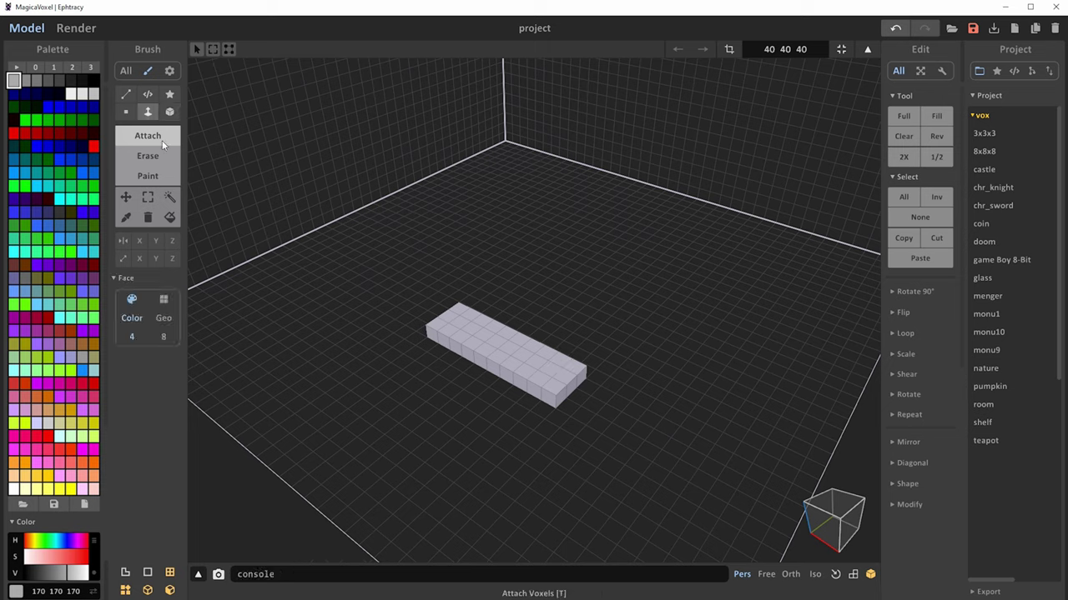
left_click(524, 363)
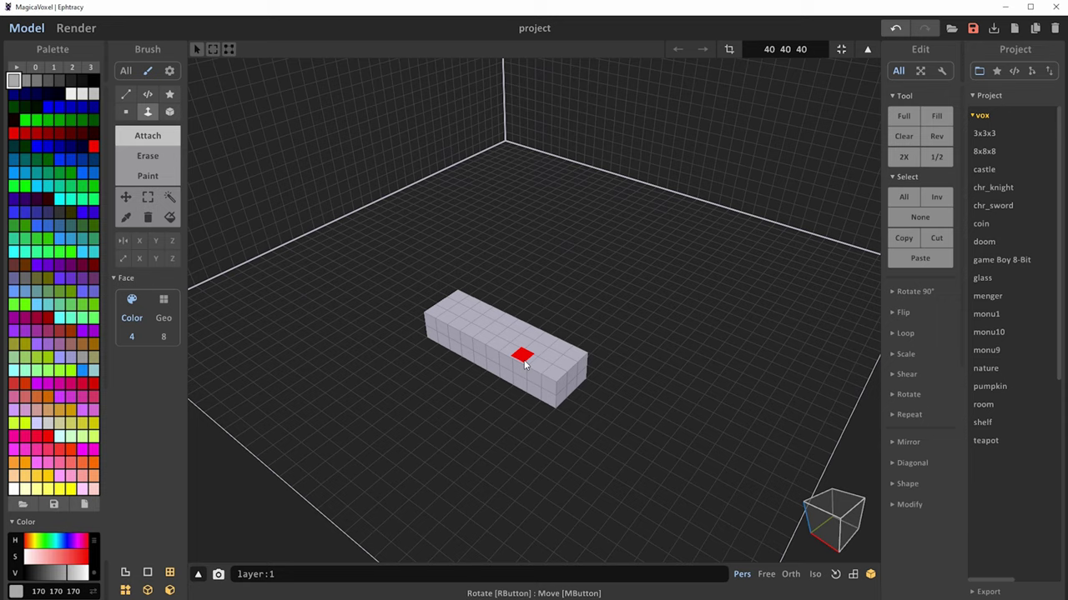
left_click_drag(524, 363, 539, 134)
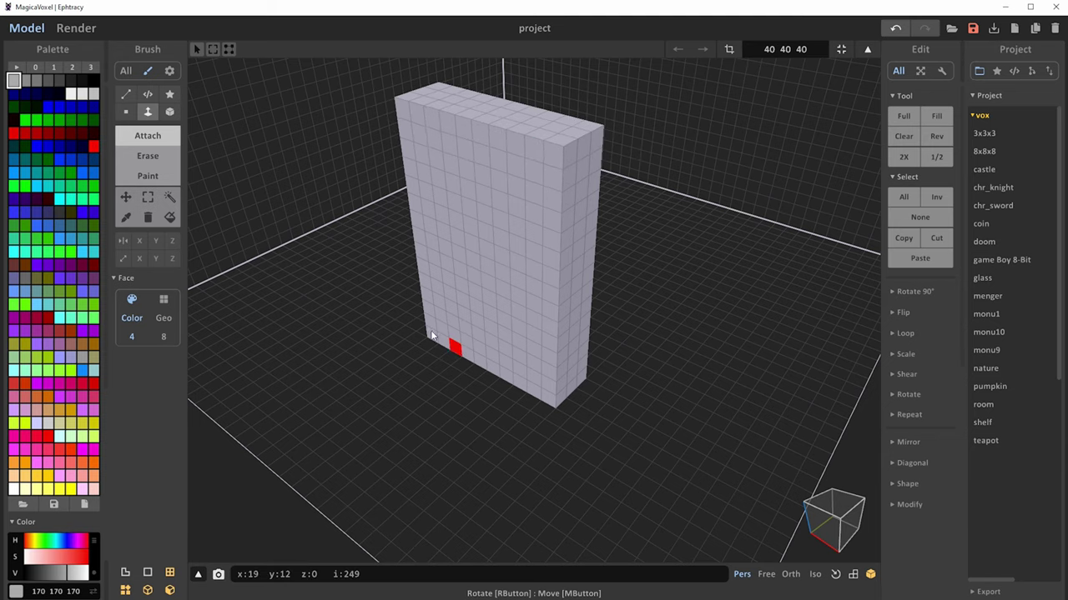
Erase the row of voxels along the lower-right edge of the upright block in box mode
right_click_drag(675, 451, 593, 397)
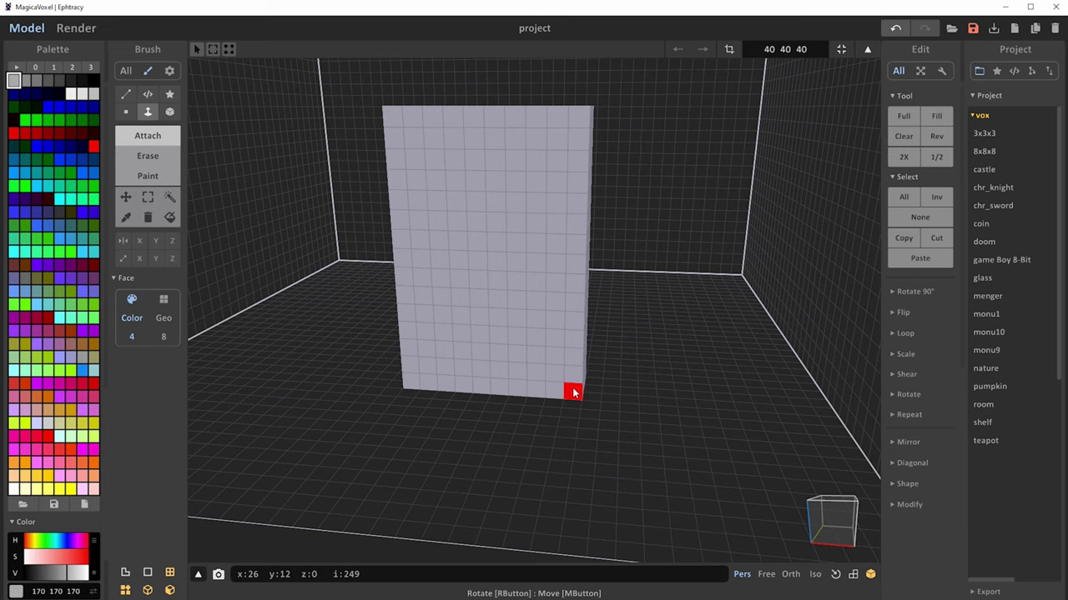
right_click_drag(588, 392, 582, 395)
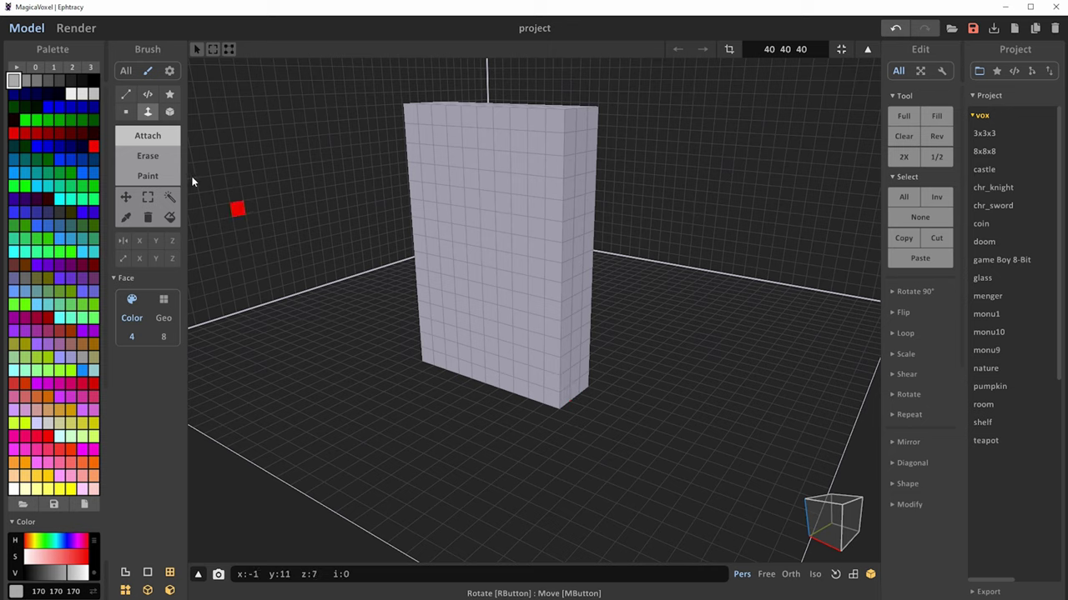
left_click(170, 113)
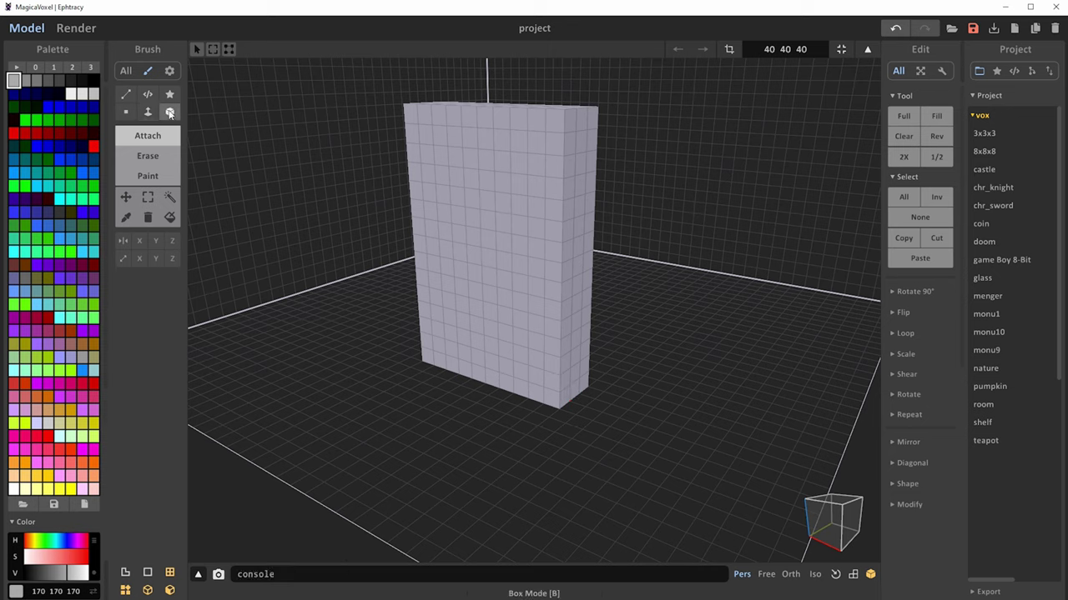
left_click(152, 157)
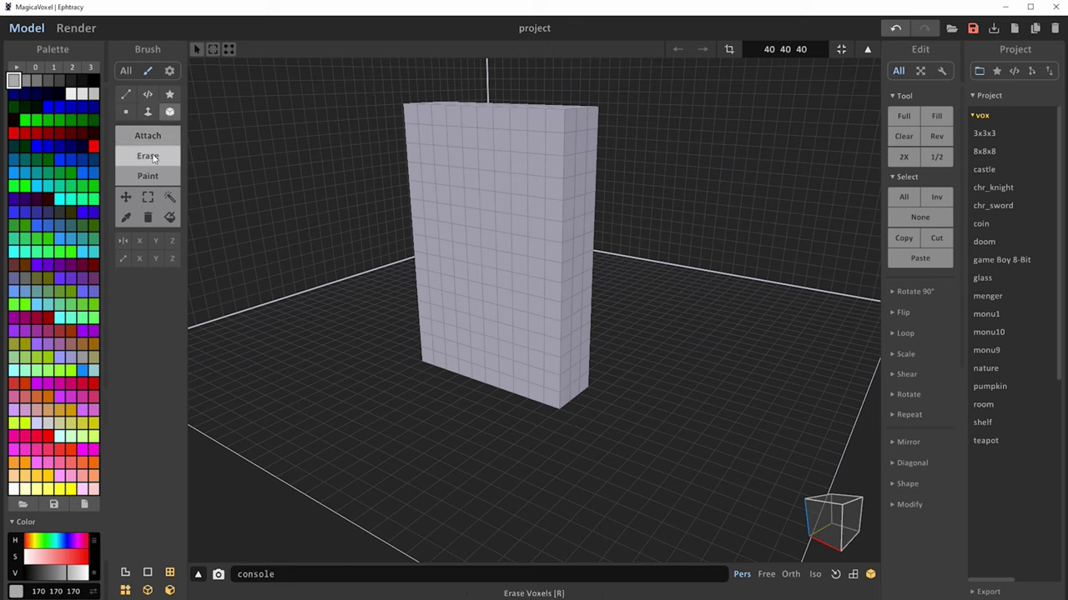
left_click(557, 393)
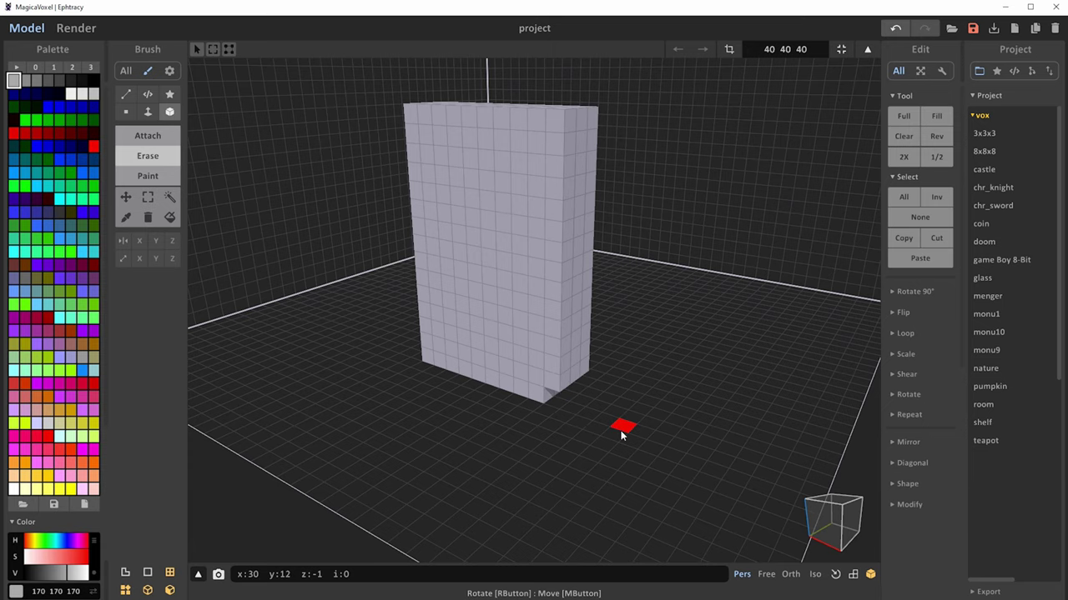
Paint a plus-shaped directional pad, three voxels across, in dark grey 34 34 34 on the lower-left part of the block's front face
mouse_move(620, 429)
right_mouse_down()
mouse_move(648, 406)
mouse_move(674, 410)
mouse_move(654, 406)
right_mouse_up()
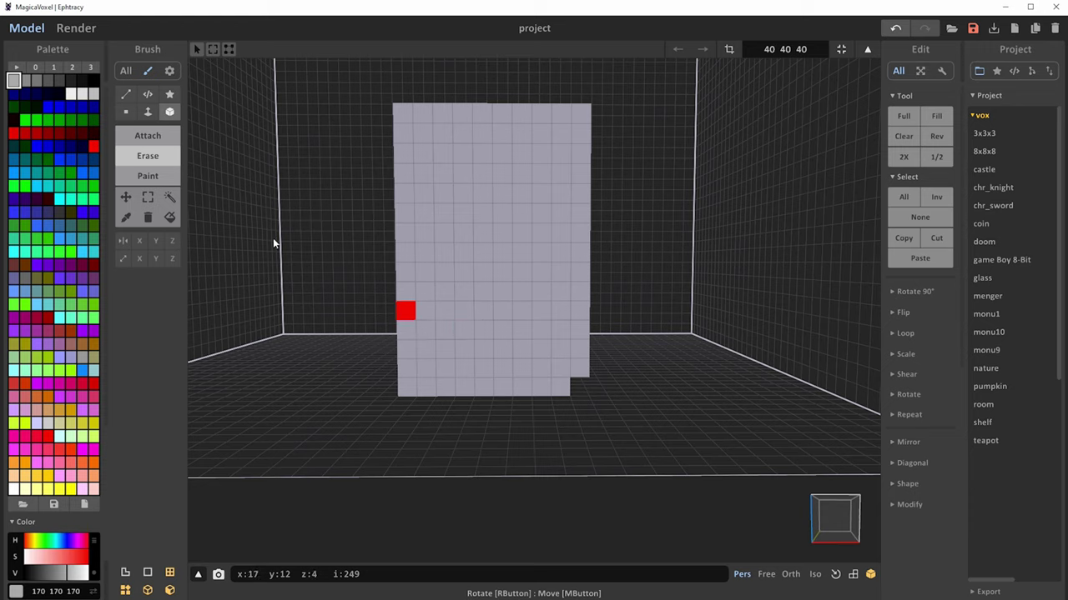
left_click(148, 176)
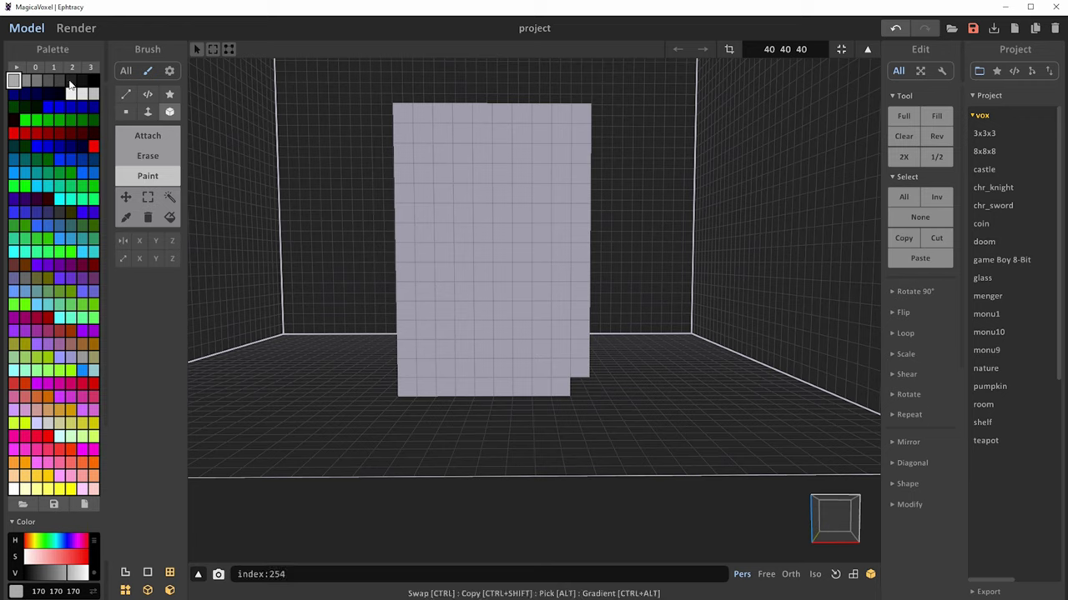
left_click(72, 82)
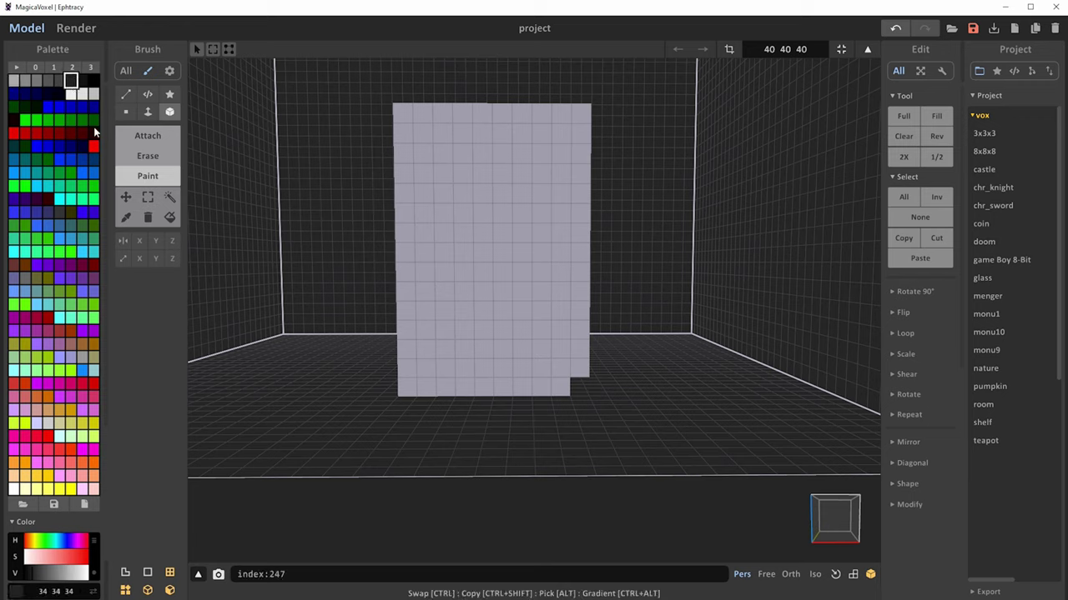
left_click(445, 331)
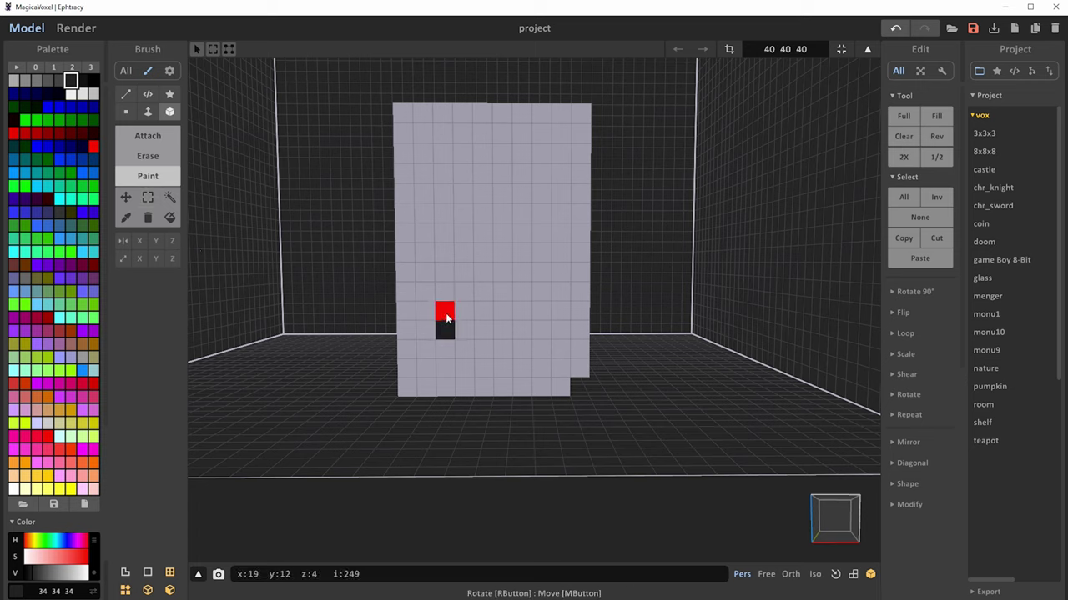
left_click(444, 310)
left_click(425, 310)
left_click(447, 299)
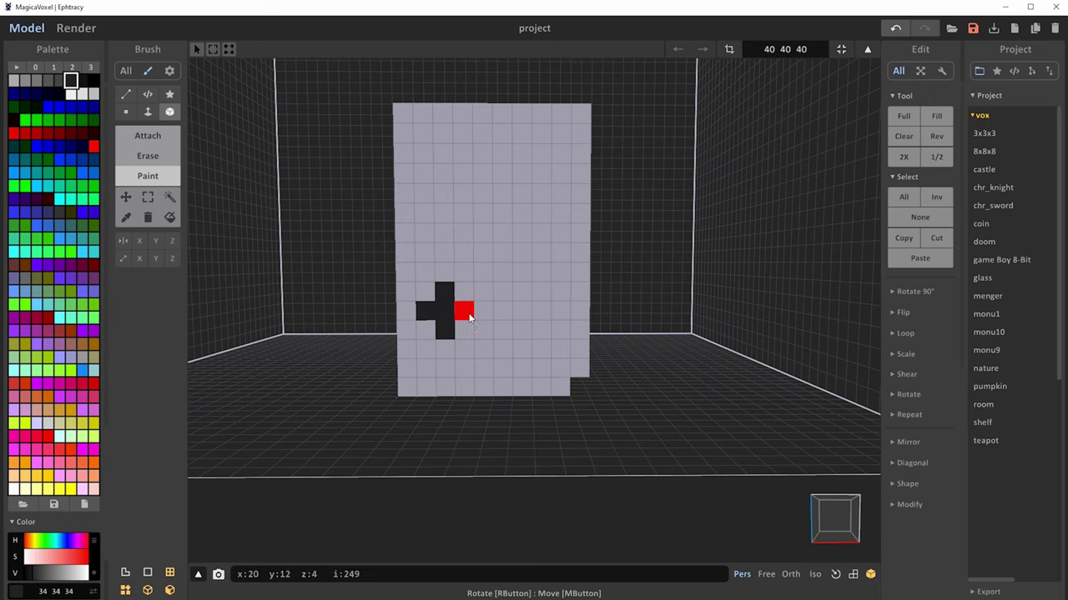
Paint two separate voxels in grey 85 85 85 near the bottom of the front face, with one unpainted voxel between them
right_click_drag(561, 405, 729, 391)
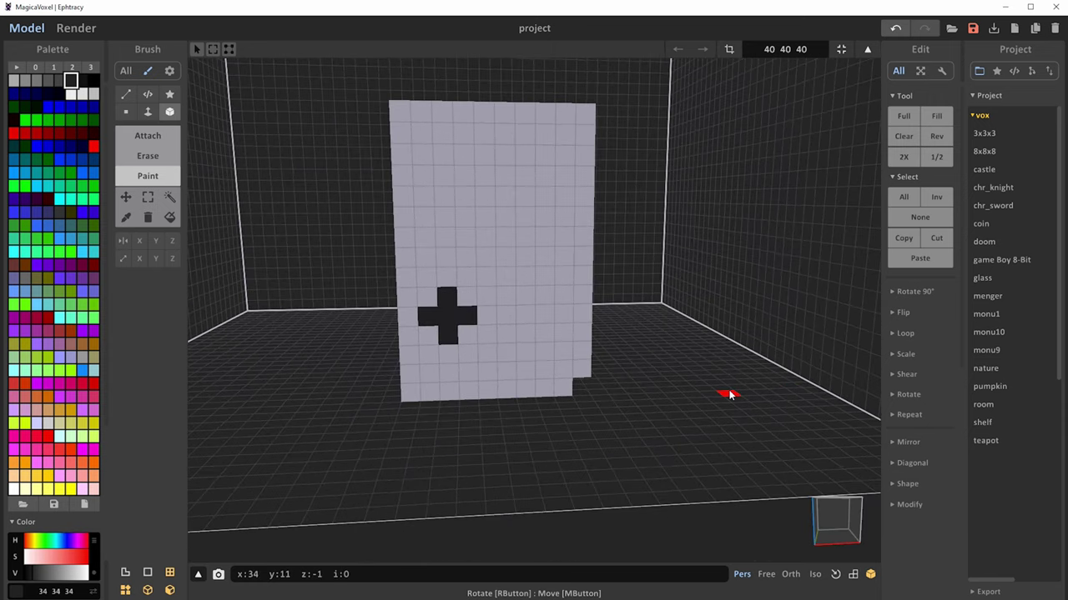
left_click(49, 81)
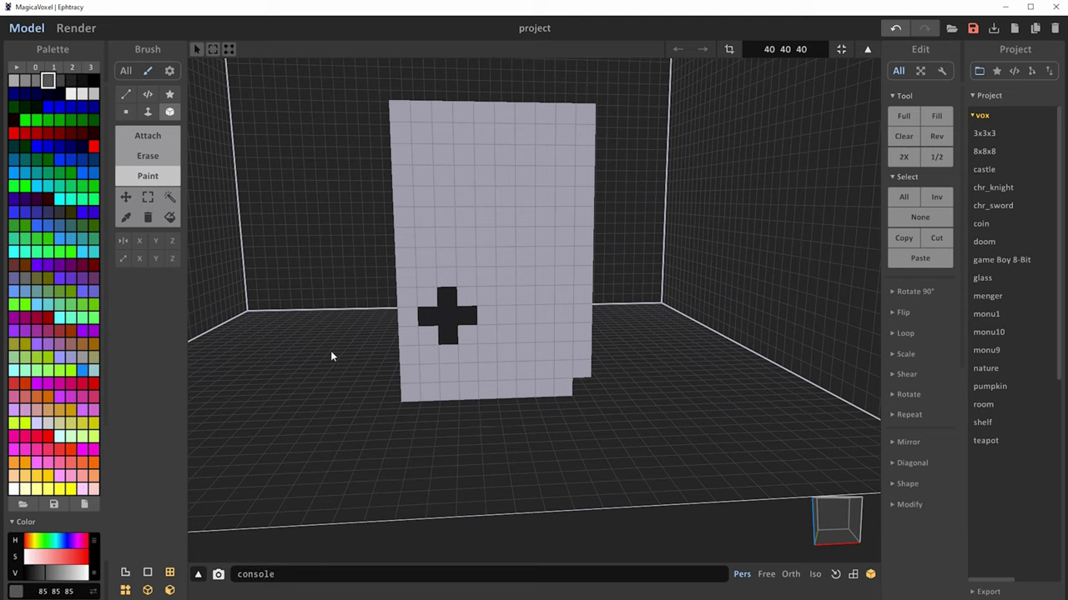
left_click(495, 380)
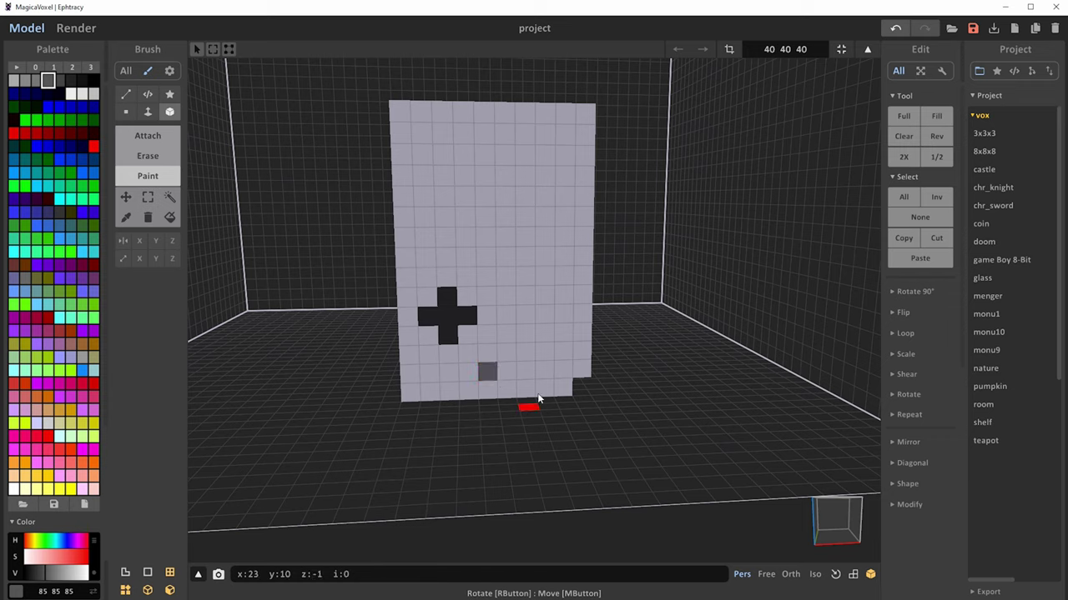
left_click(530, 375)
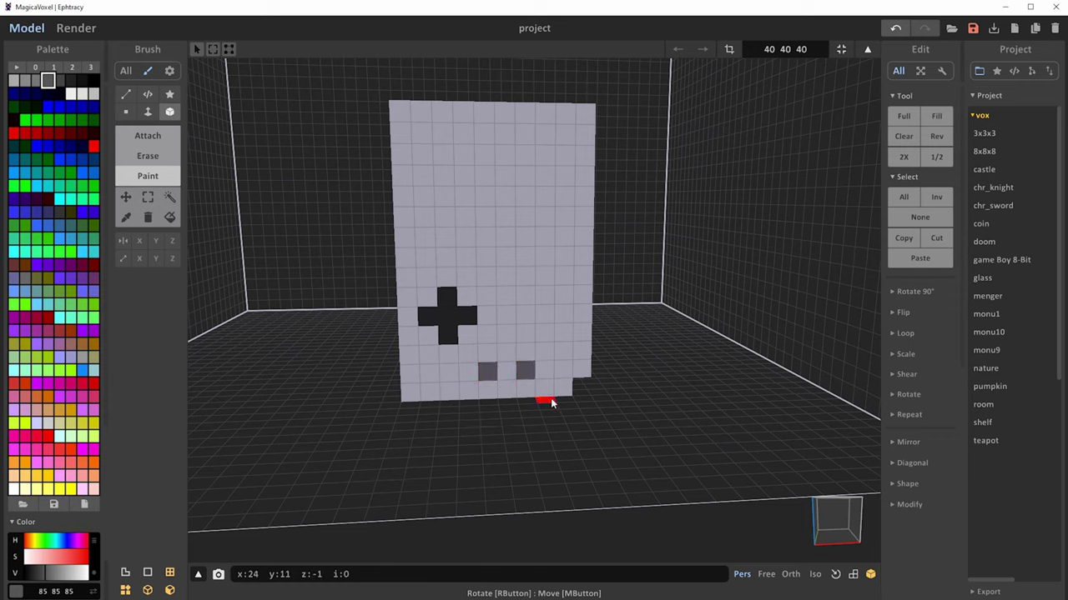
Paint two diagonally offset button voxels in dark red 153 0 51 beside the directional pad on the front face
left_click(38, 321)
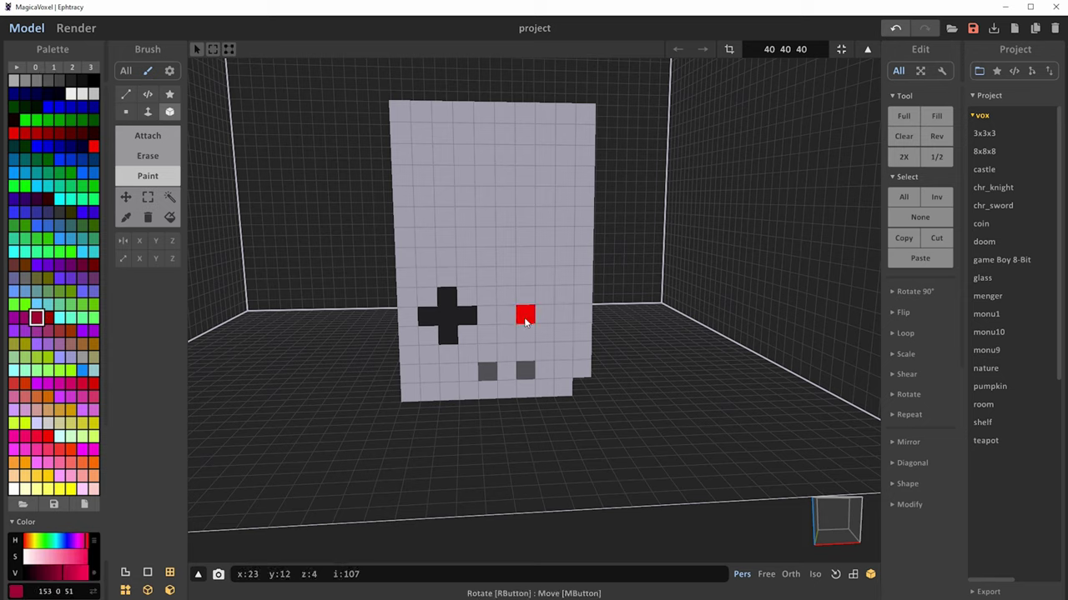
left_click(525, 320)
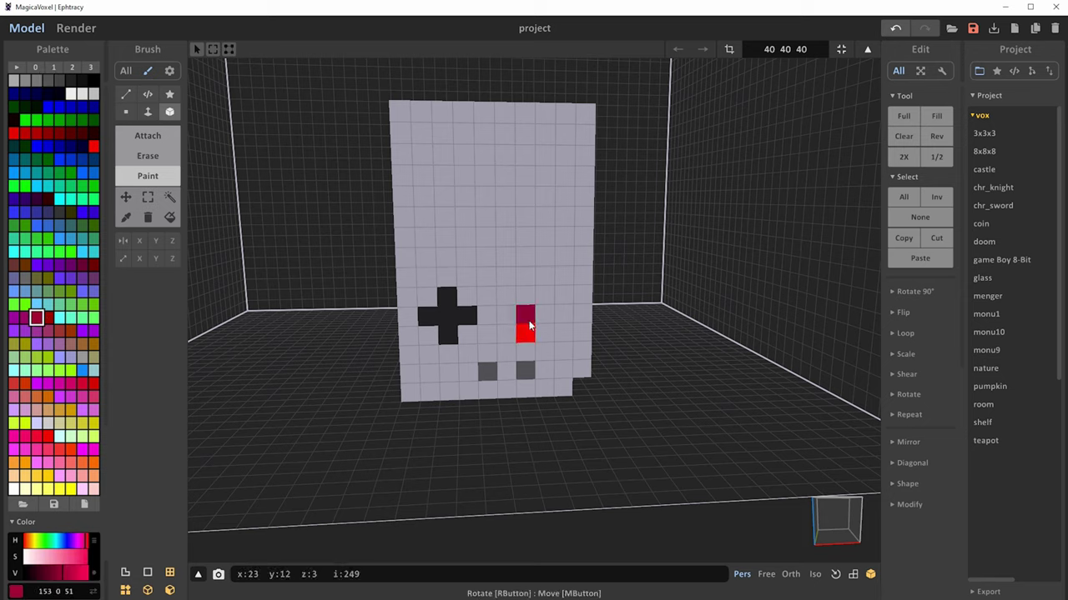
left_click(564, 294)
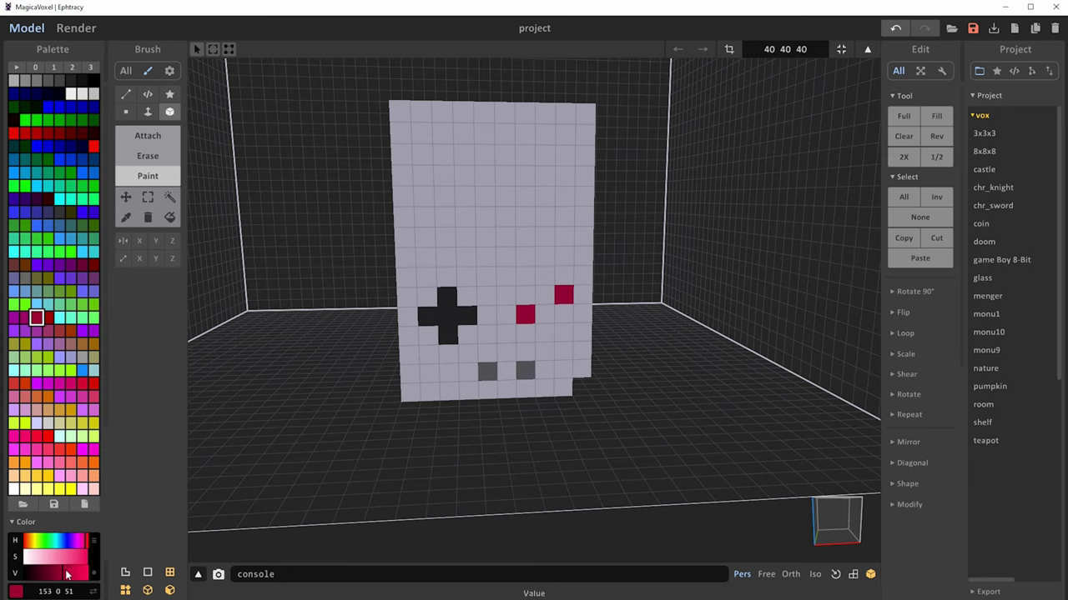
Adjust the button red to 163 0 54, and paint an 8 by 6 voxel screen surround in grey 85 85 85 on the upper front face
left_click_drag(68, 575, 69, 574)
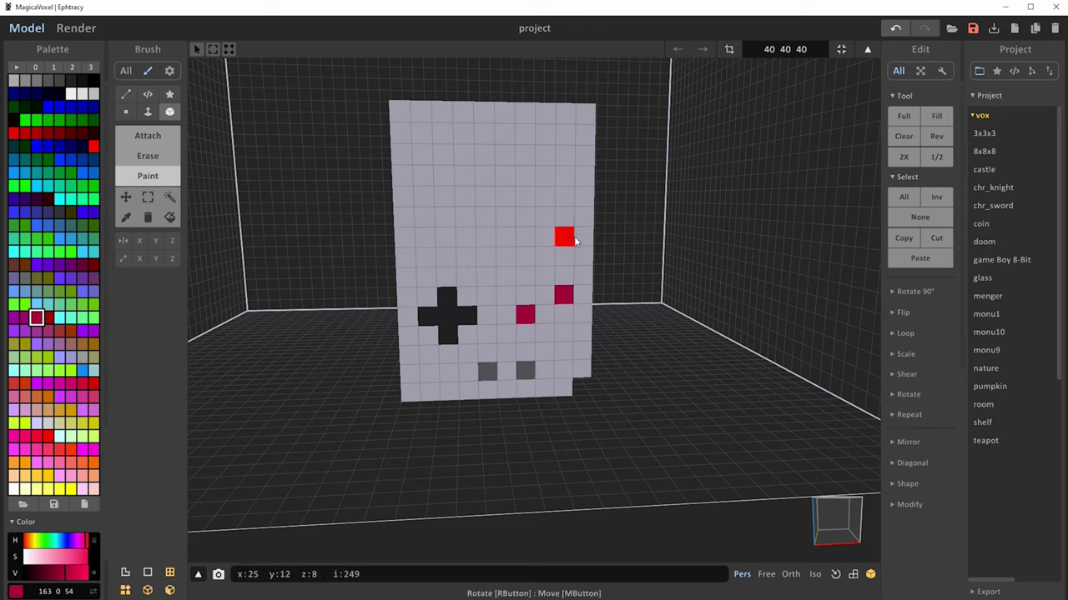
left_click(49, 81)
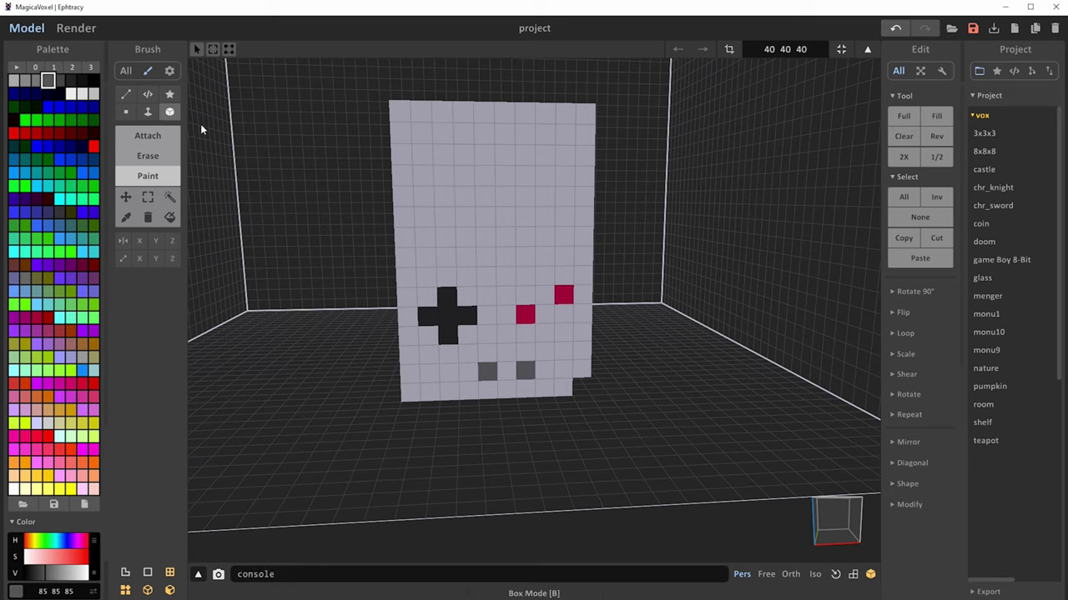
mouse_move(421, 133)
left_mouse_down()
mouse_move(565, 219)
mouse_move(566, 238)
left_mouse_up()
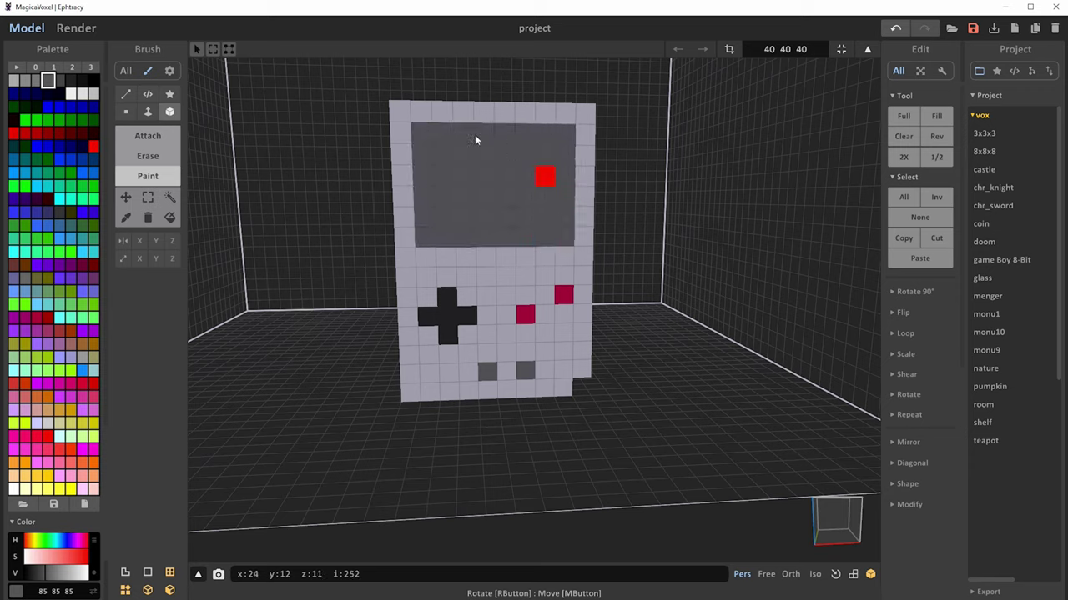
Paint a 6 by 4 voxel display area in olive 102 102 51, centred inside the grey screen surround
mouse_move(731, 308)
right_mouse_down()
mouse_move(710, 302)
mouse_move(693, 336)
mouse_move(726, 342)
mouse_move(713, 327)
right_mouse_up()
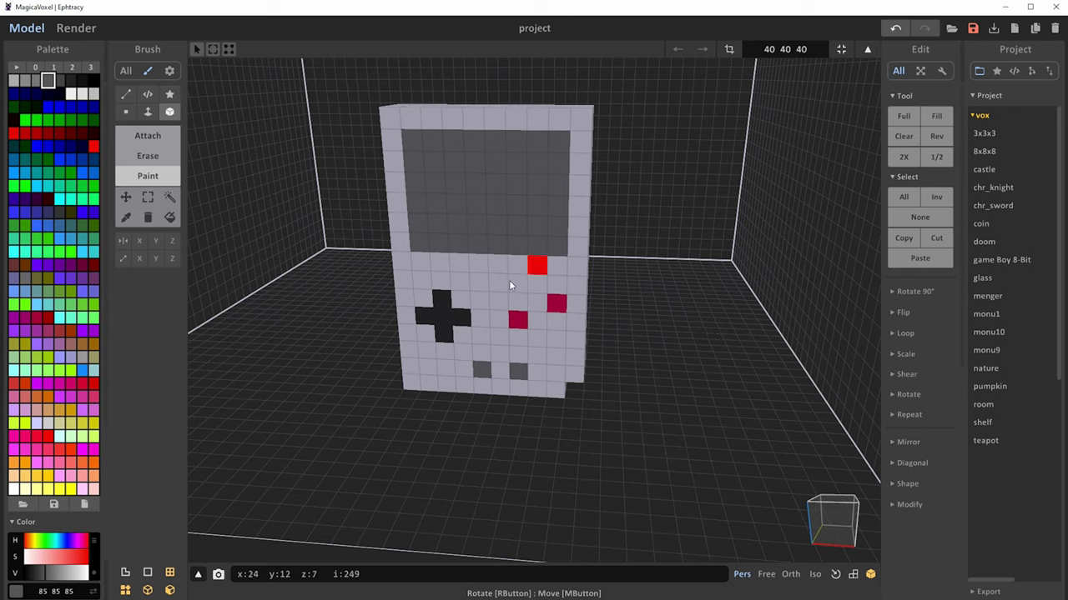
left_click(36, 280)
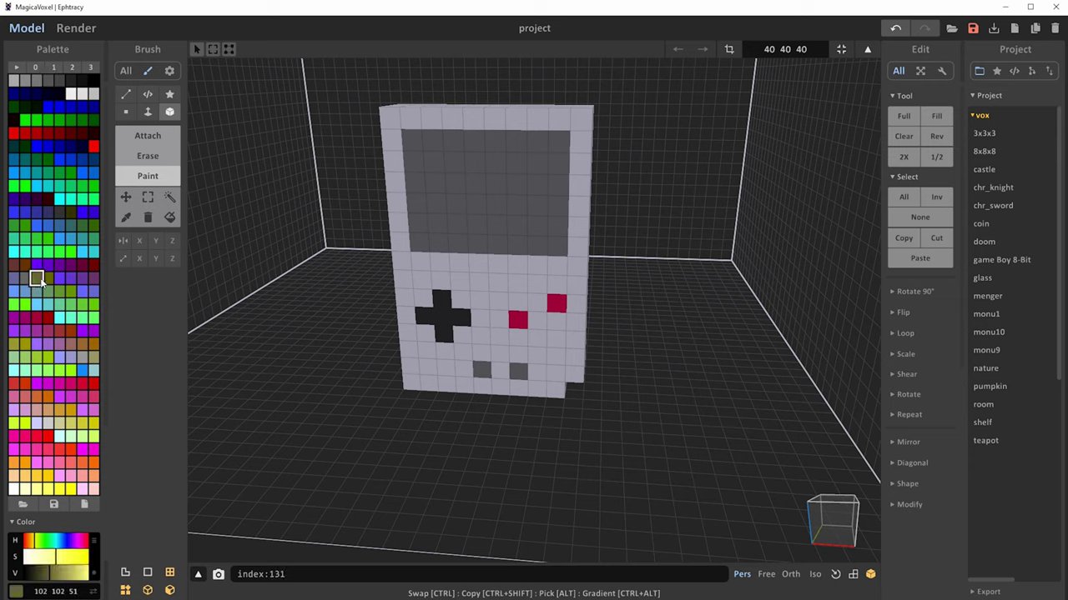
left_click(429, 159)
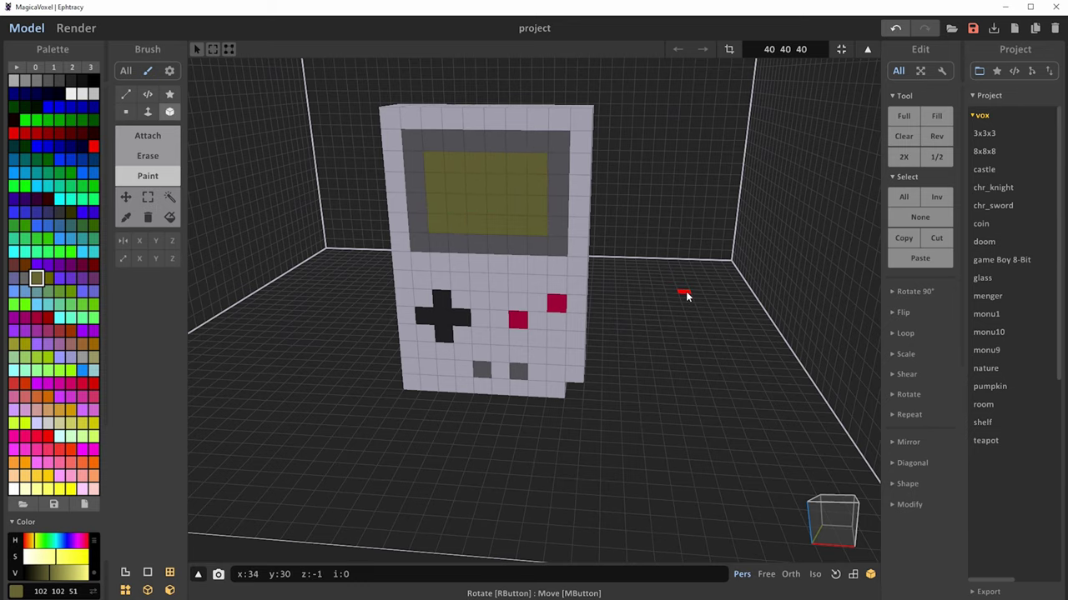
Paint a near-black 17 17 17 mark, one voxel wide and two high, on each side face of the console
right_click_drag(685, 294, 584, 334)
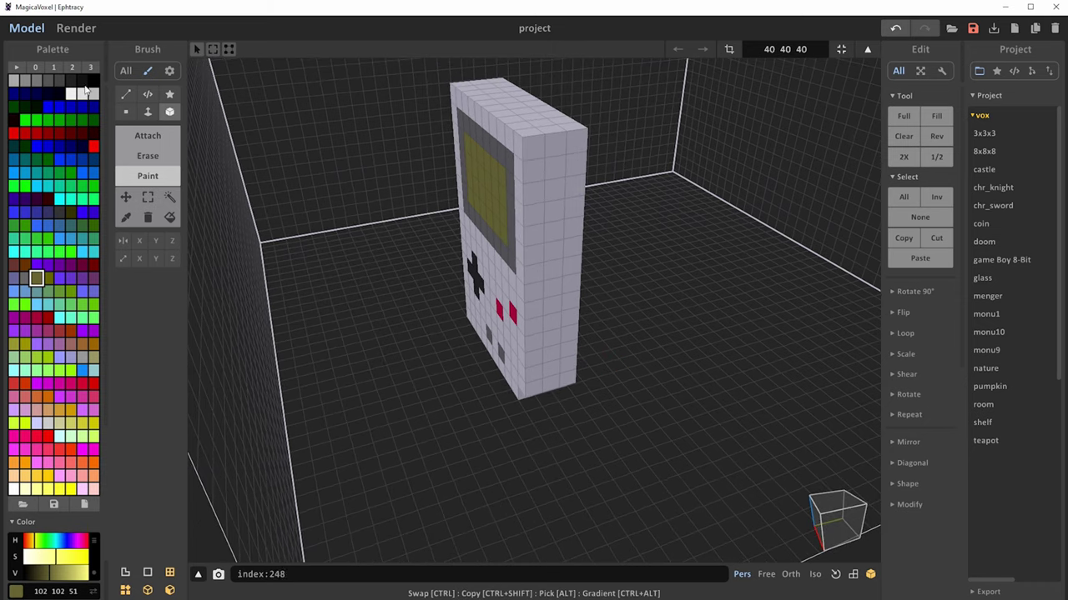
left_click(82, 80)
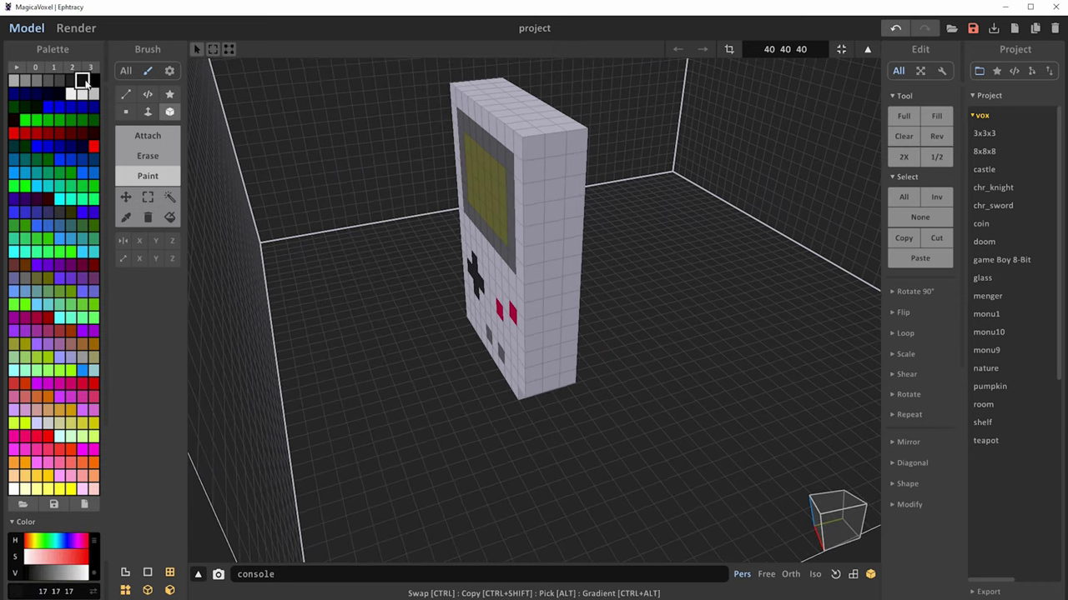
left_click_drag(551, 236, 555, 247)
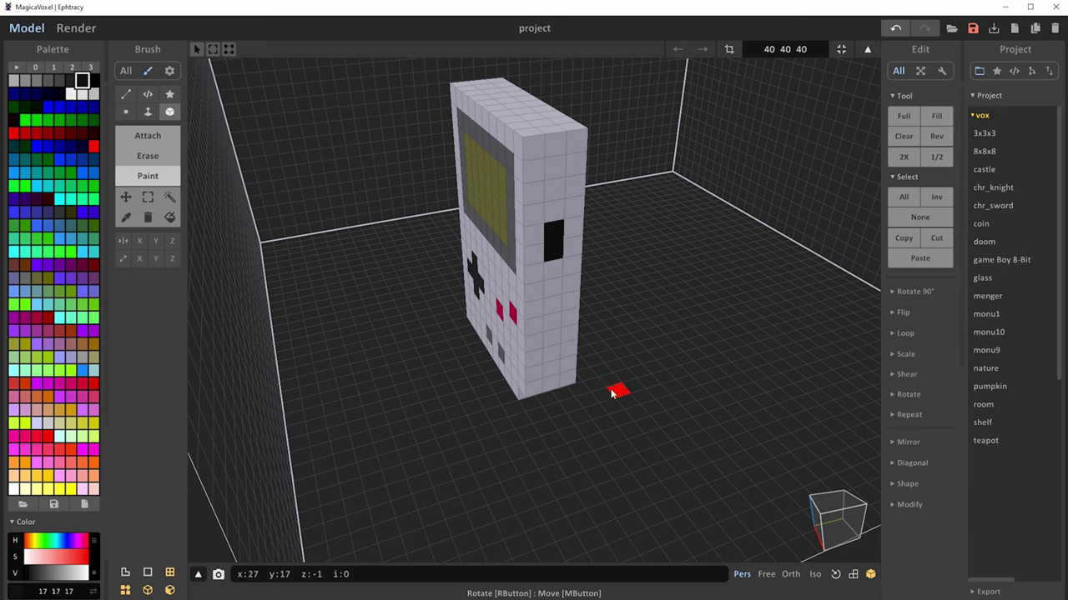
mouse_move(568, 393)
right_mouse_down()
mouse_move(542, 420)
mouse_move(684, 409)
mouse_move(590, 334)
right_mouse_up()
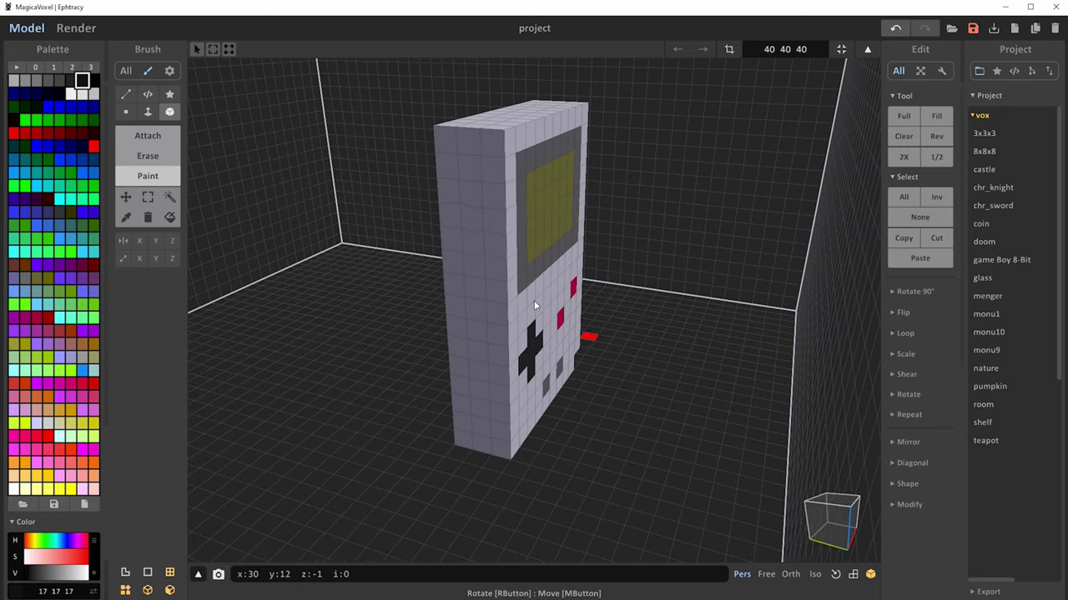
left_click(473, 242)
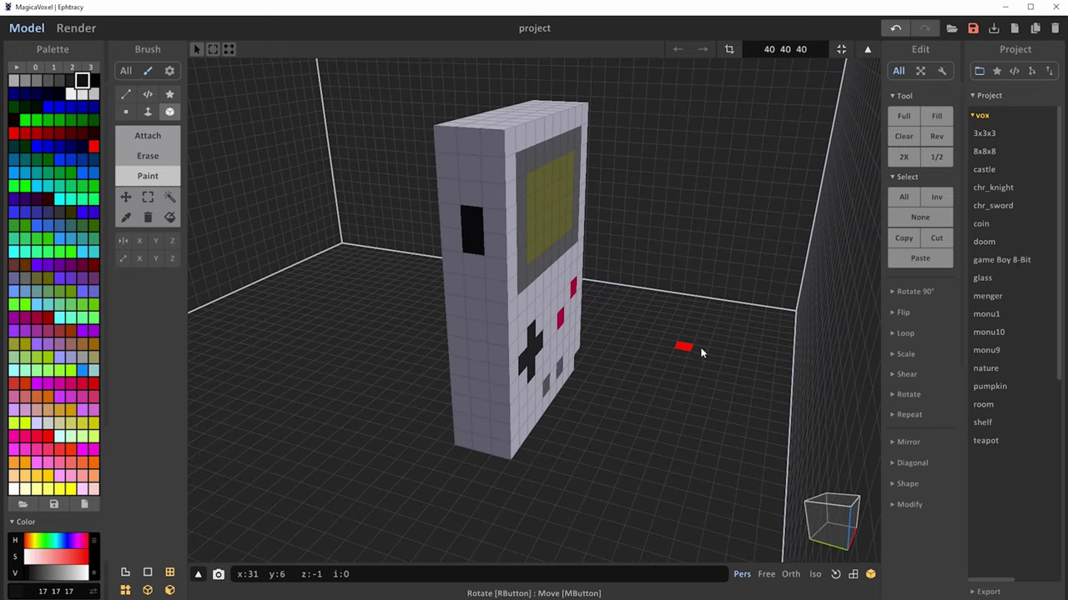
Paint a six-voxel-wide cartridge in red 170 0 0 at the upper middle of the back face, including its row on the top face
mouse_move(703, 353)
right_mouse_down()
mouse_move(710, 367)
mouse_move(763, 358)
mouse_move(679, 386)
mouse_move(520, 391)
mouse_move(401, 376)
mouse_move(393, 386)
mouse_move(293, 329)
right_mouse_up()
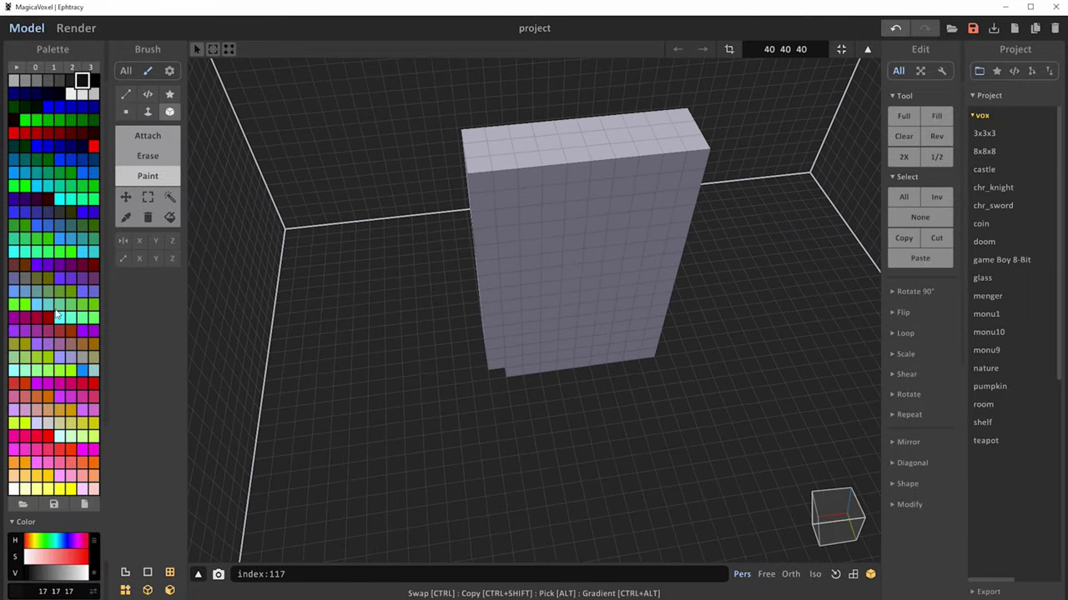
left_click(37, 134)
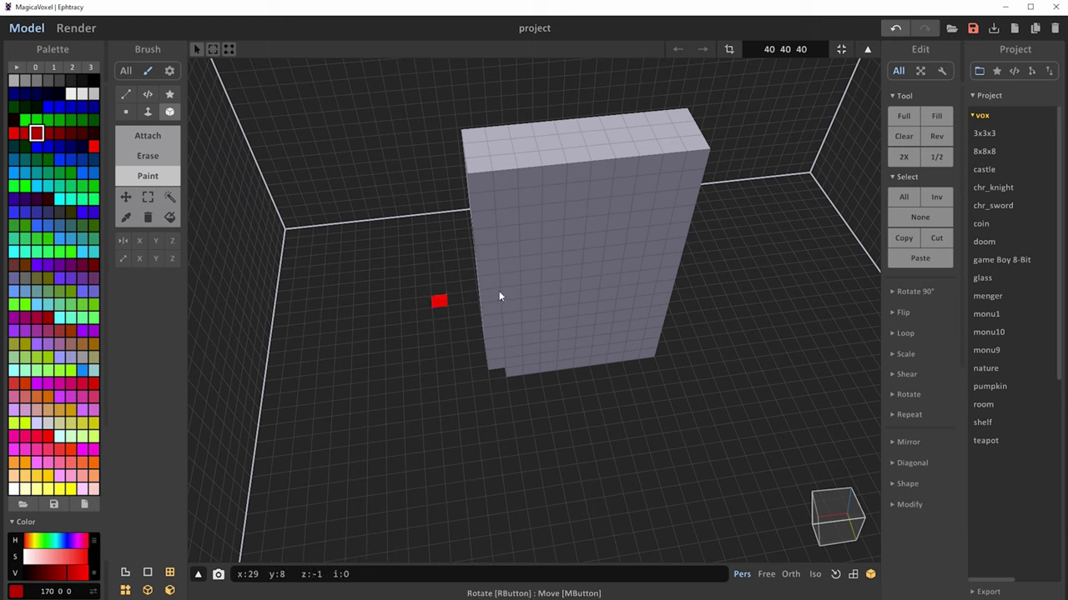
left_click(522, 167)
mouse_move(521, 164)
left_mouse_down()
mouse_move(649, 153)
mouse_move(659, 195)
mouse_move(540, 191)
mouse_move(543, 221)
mouse_move(536, 211)
mouse_move(648, 210)
left_mouse_up()
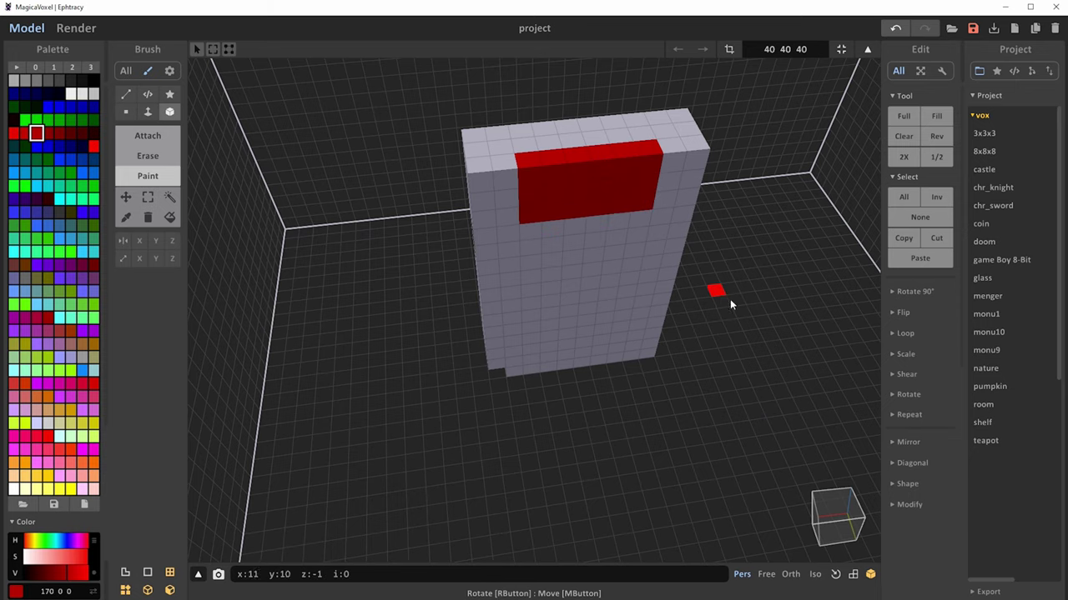
Examine the painted console from the front, sides and above by rotating the view freely and with the view cube
right_click_drag(729, 304, 667, 293)
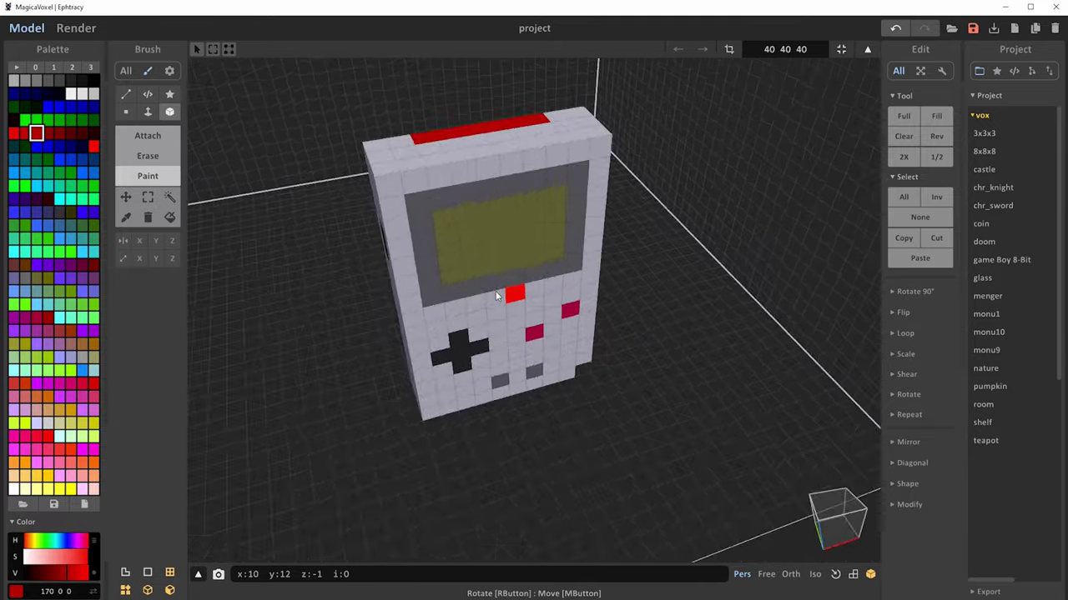
right_click_drag(496, 296, 432, 292)
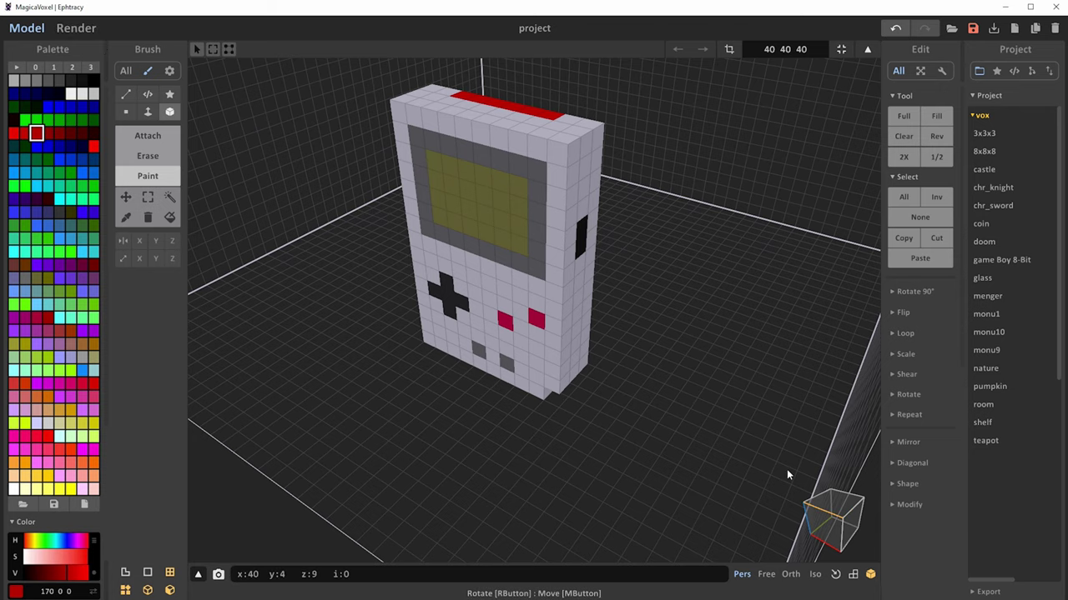
mouse_move(732, 393)
right_mouse_down()
mouse_move(726, 412)
mouse_move(775, 395)
mouse_move(773, 410)
mouse_move(695, 381)
mouse_move(748, 393)
mouse_move(725, 392)
right_mouse_up()
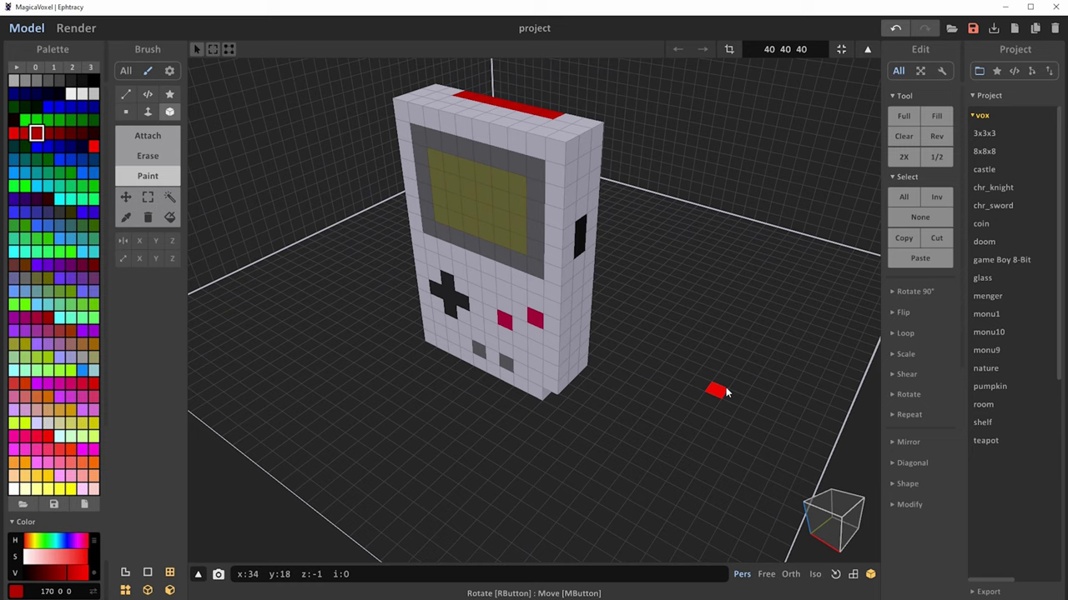
left_click(829, 513)
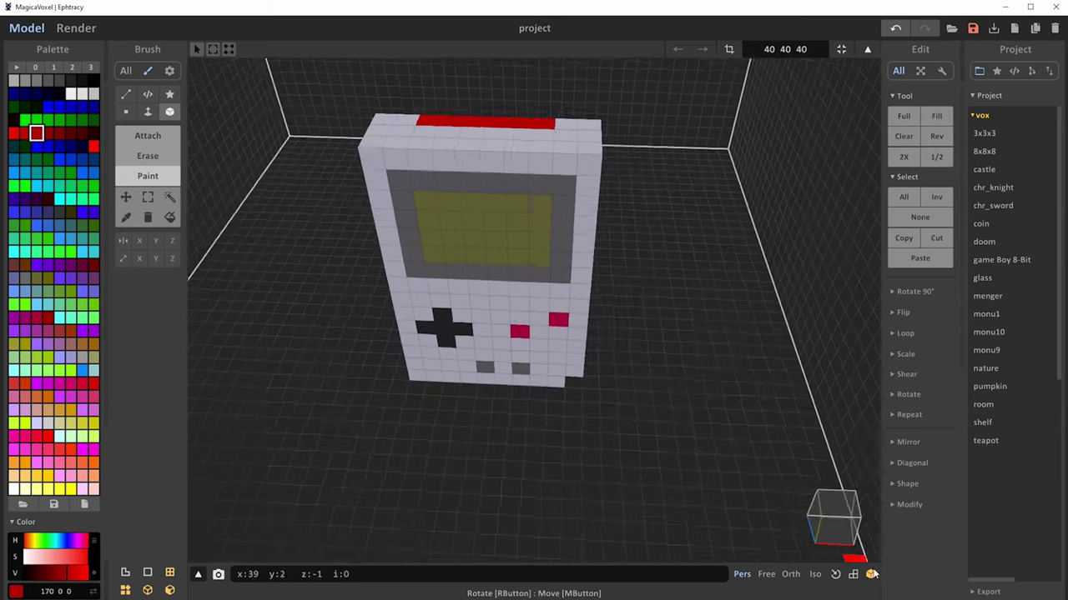
left_click(838, 534)
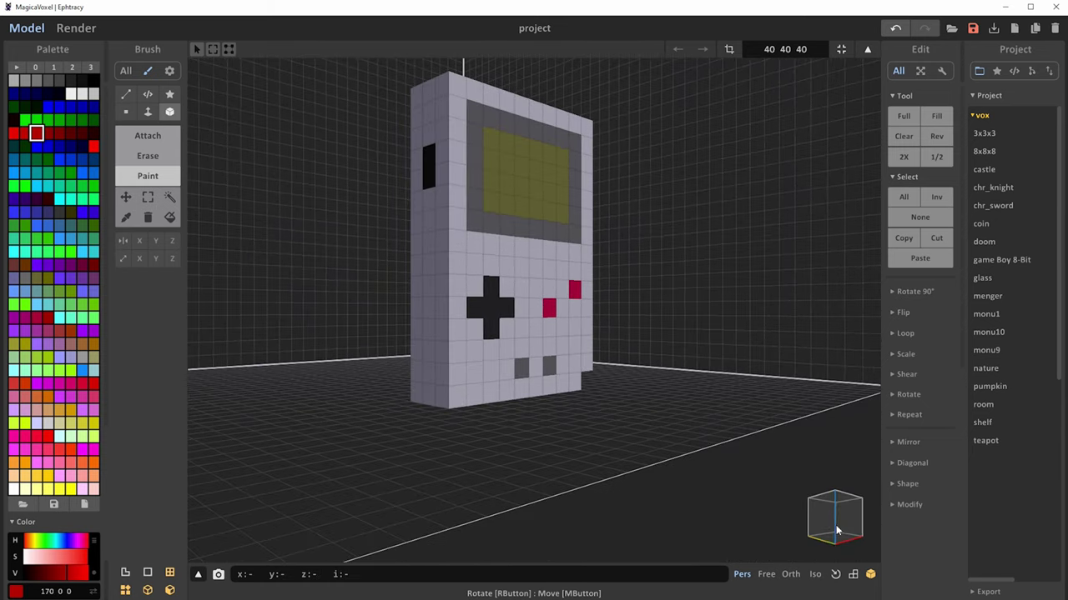
left_click(842, 542)
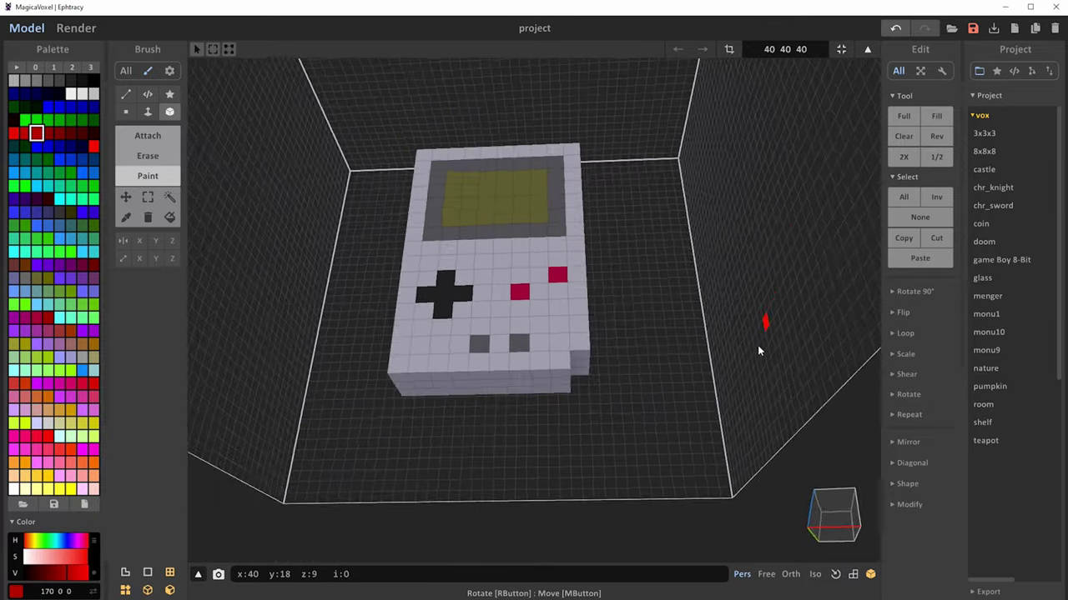
right_click_drag(731, 395, 760, 415)
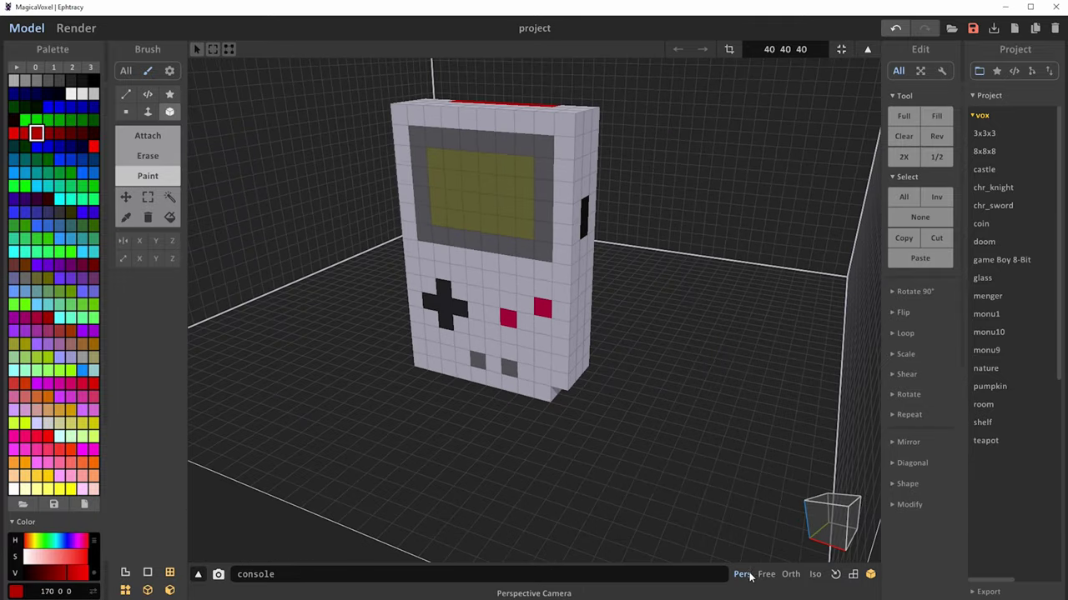
right_click_drag(750, 465, 739, 362)
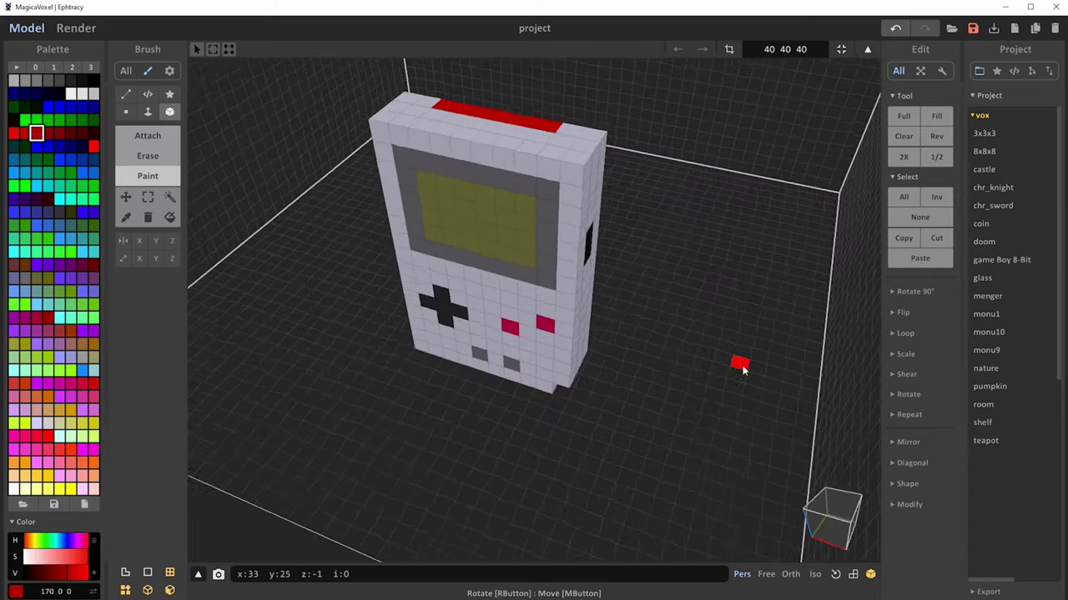
mouse_move(770, 426)
right_mouse_down()
mouse_move(753, 423)
mouse_move(775, 396)
mouse_move(790, 411)
mouse_move(739, 412)
mouse_move(753, 392)
mouse_move(796, 405)
mouse_move(775, 403)
mouse_move(759, 417)
mouse_move(775, 419)
right_mouse_up()
Compare the model in the orthogonal and isometric cameras, and return to the perspective camera
left_click(789, 574)
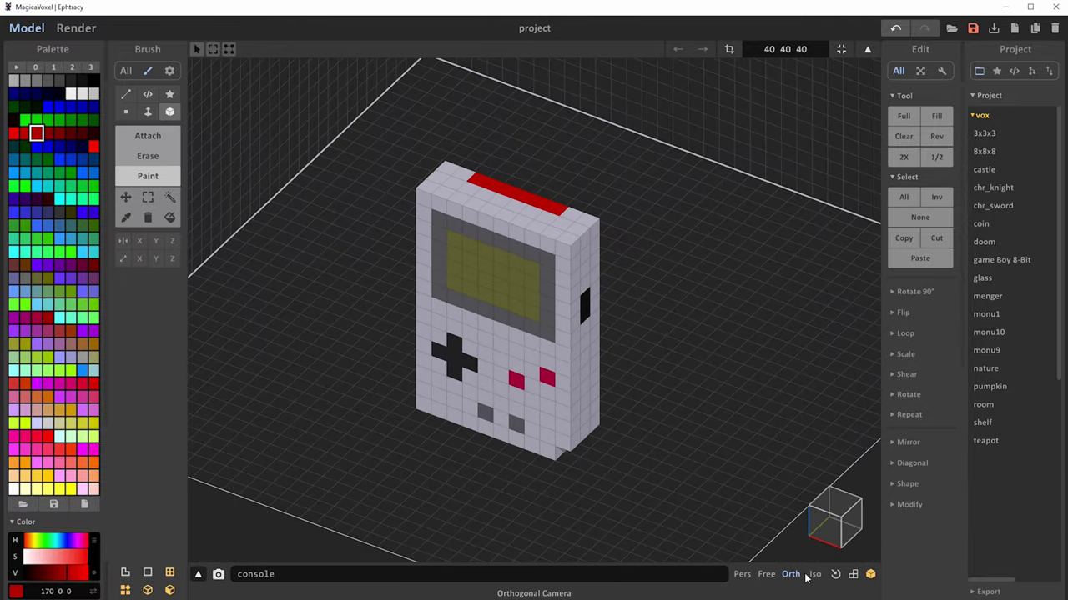
mouse_move(732, 382)
right_mouse_down()
mouse_move(711, 356)
mouse_move(753, 358)
mouse_move(858, 314)
mouse_move(908, 376)
mouse_move(806, 405)
mouse_move(731, 362)
right_mouse_up()
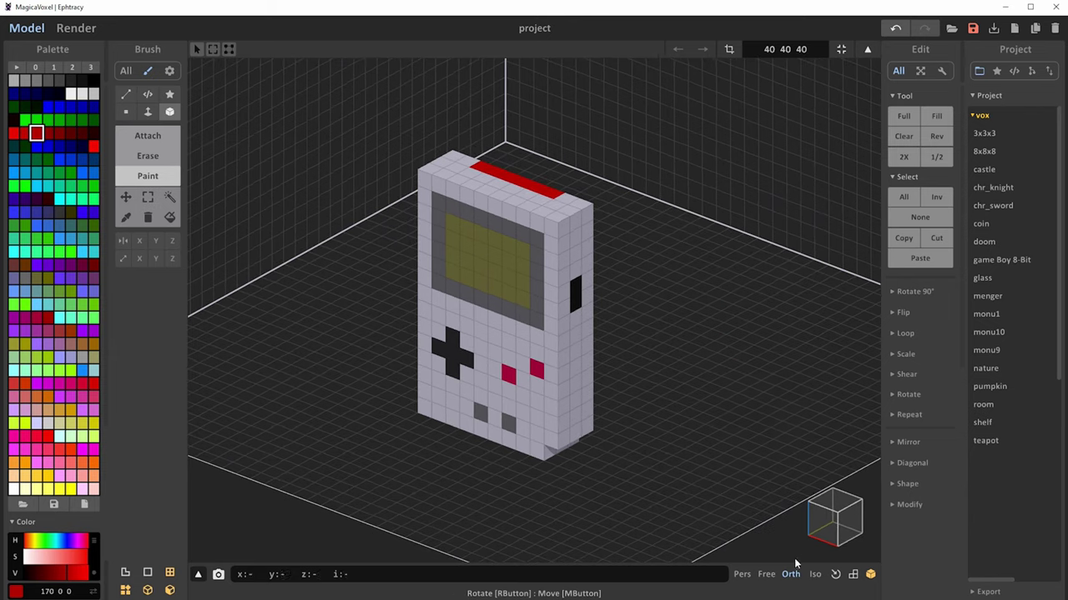
left_click(813, 575)
right_click_drag(746, 431, 759, 500)
left_click(742, 575)
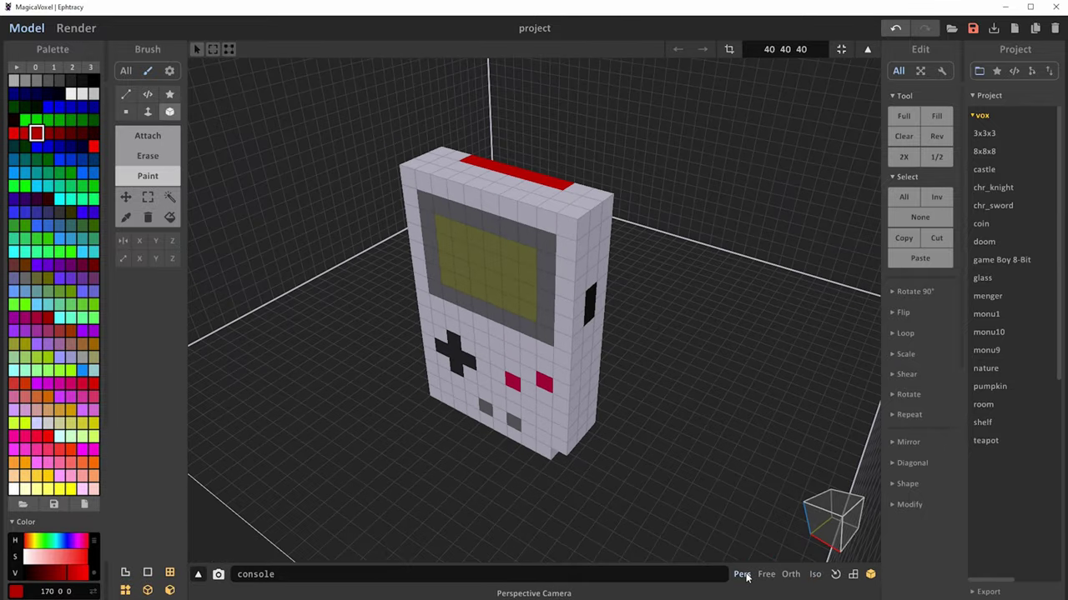
Switch to render mode and frame the console closely so its front and one side face show
scroll(745, 500, "down", 3)
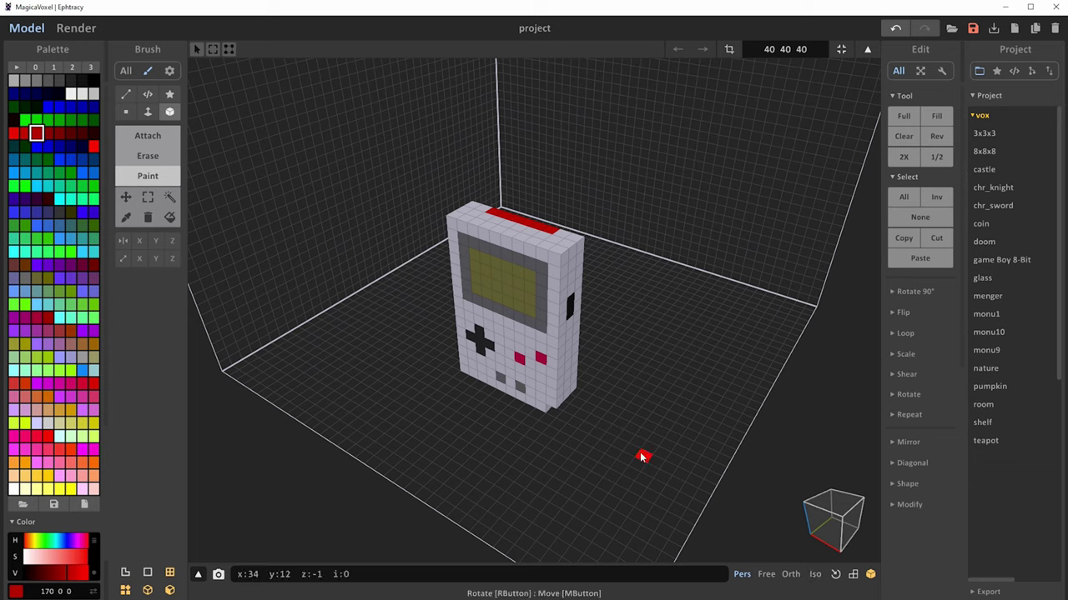
left_click(76, 29)
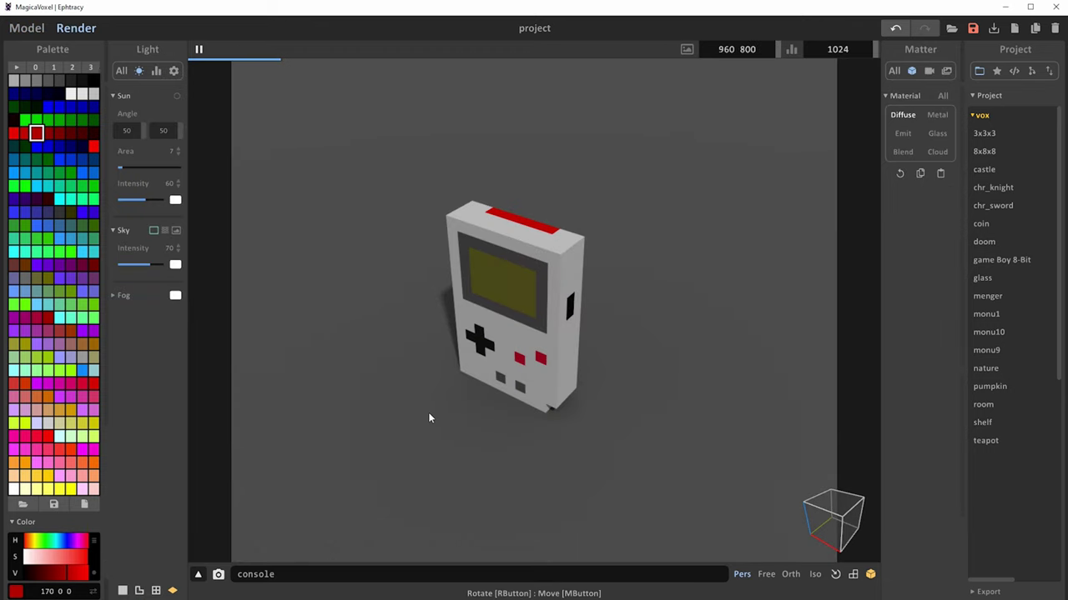
right_click_drag(443, 415, 541, 405)
scroll(633, 360, "up", 2)
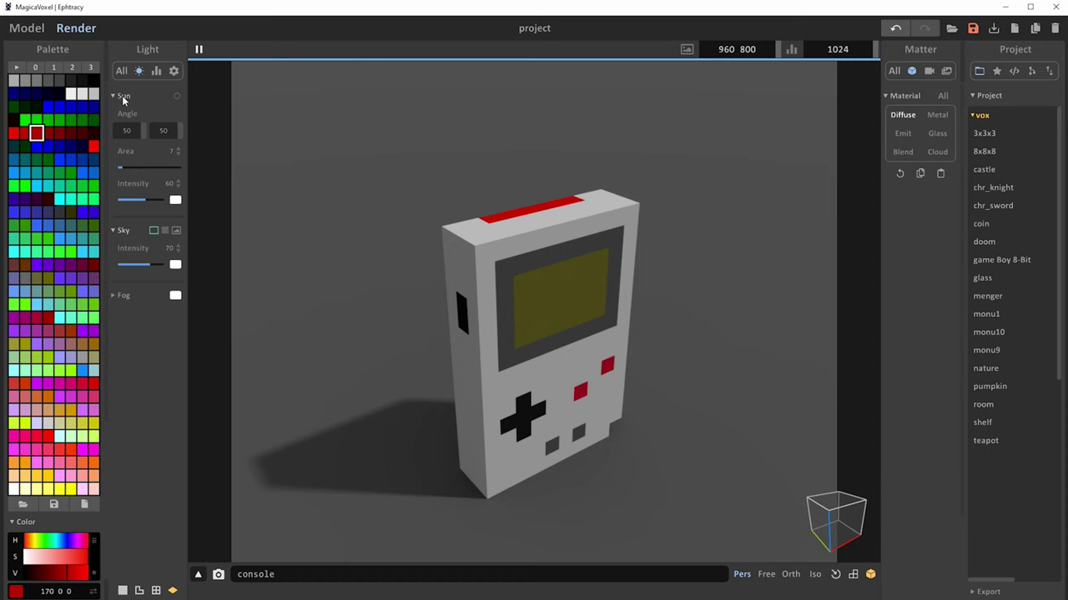
Set the sun's angle to 57 and 23, its intensity to 100 and its area to 0 for a hard-edged shadow
left_click_drag(143, 130, 119, 171)
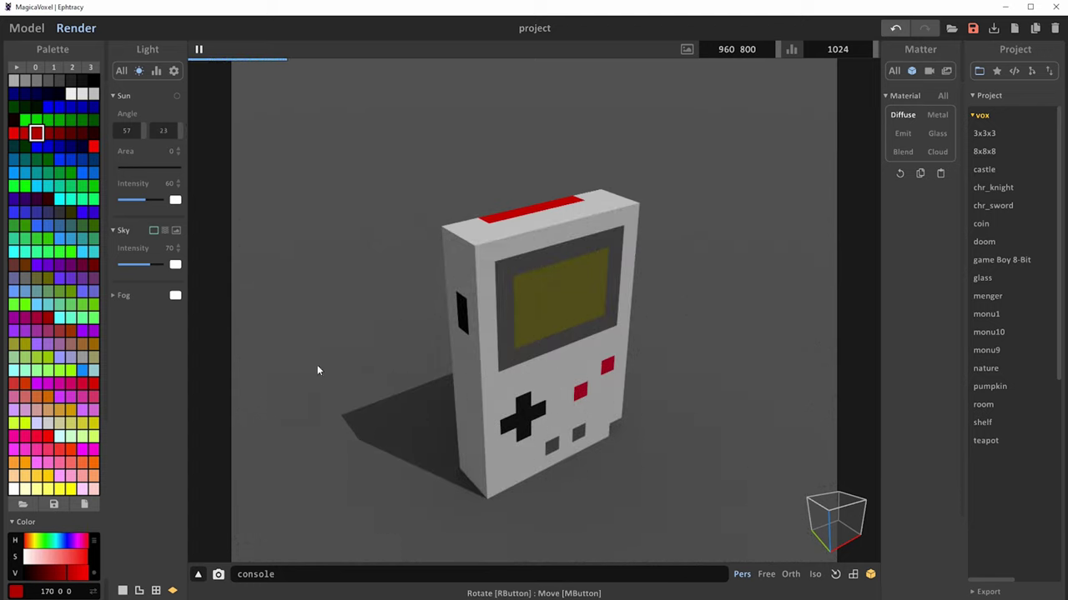
left_click_drag(120, 171, 175, 172)
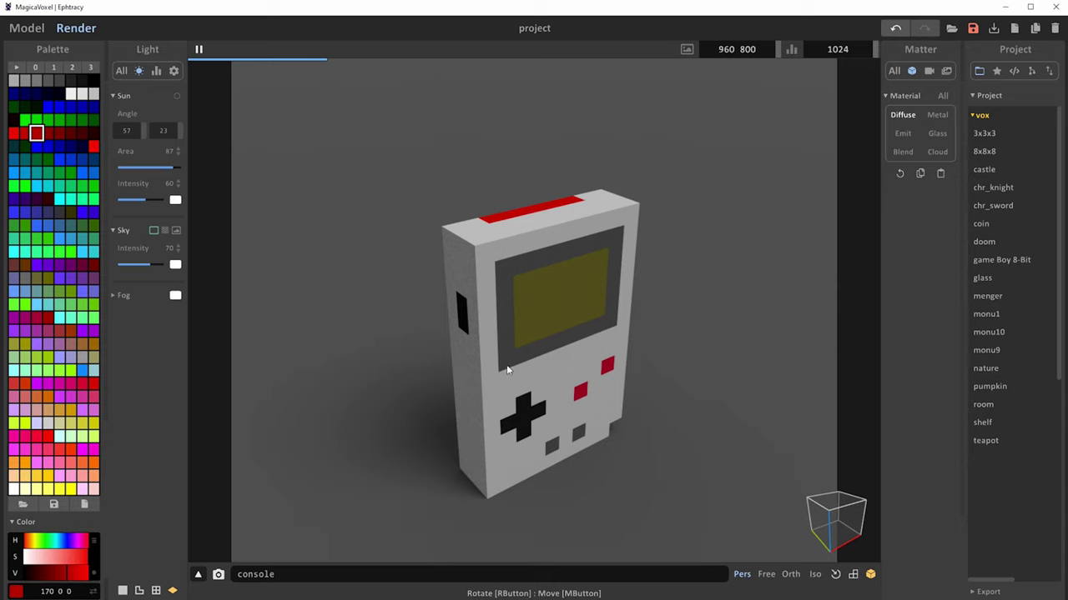
left_click_drag(148, 201, 166, 202)
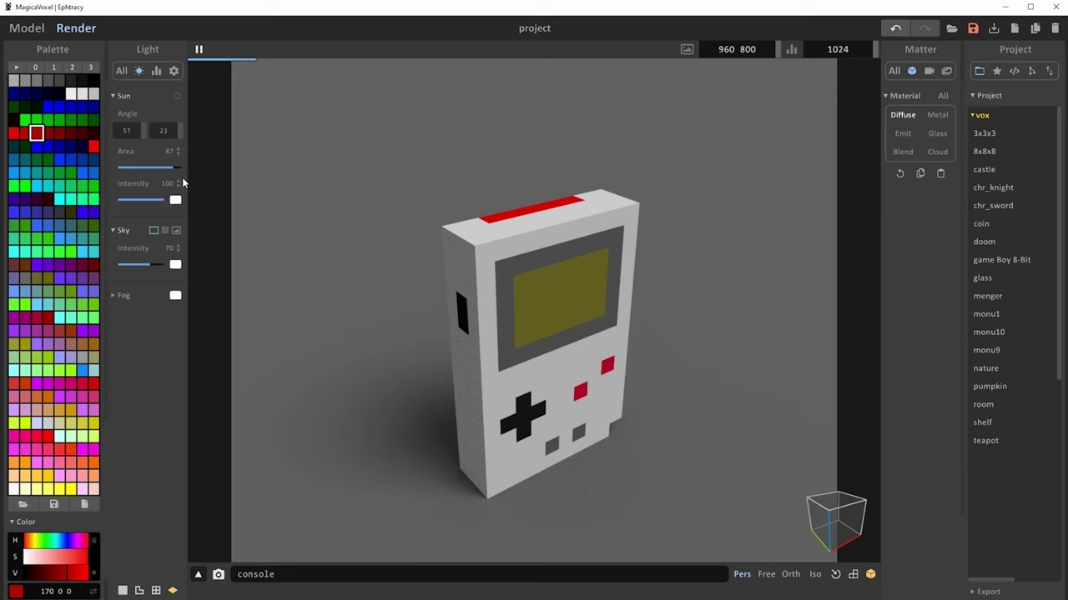
left_click_drag(171, 167, 113, 174)
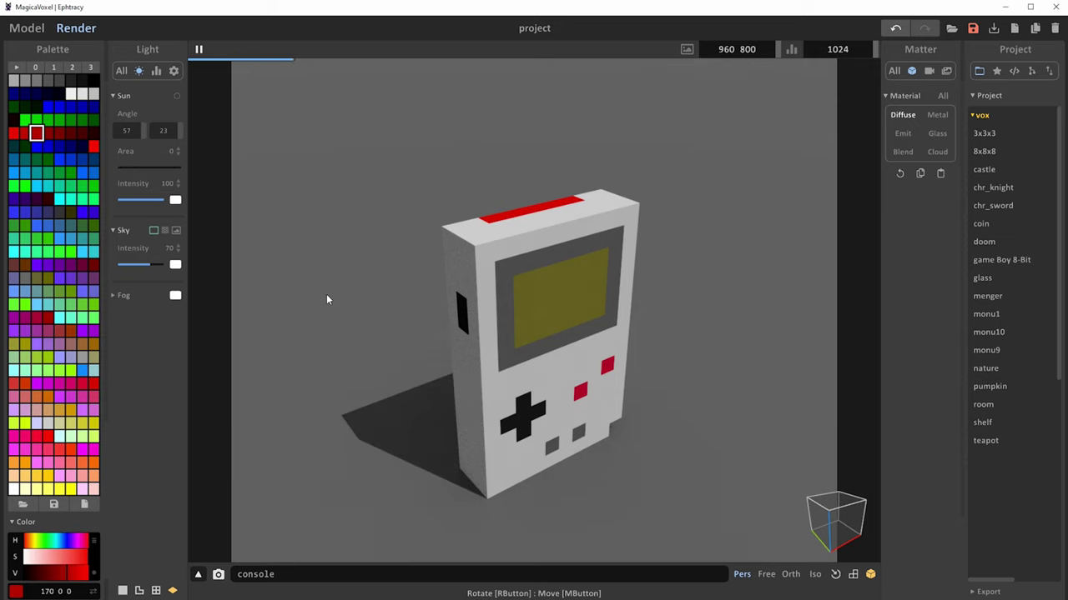
Try a sky intensity of 11, and set the sky intensity to 92 and the sun area to 66
mouse_move(653, 392)
right_mouse_down()
mouse_move(539, 405)
mouse_move(687, 389)
mouse_move(660, 381)
right_mouse_up()
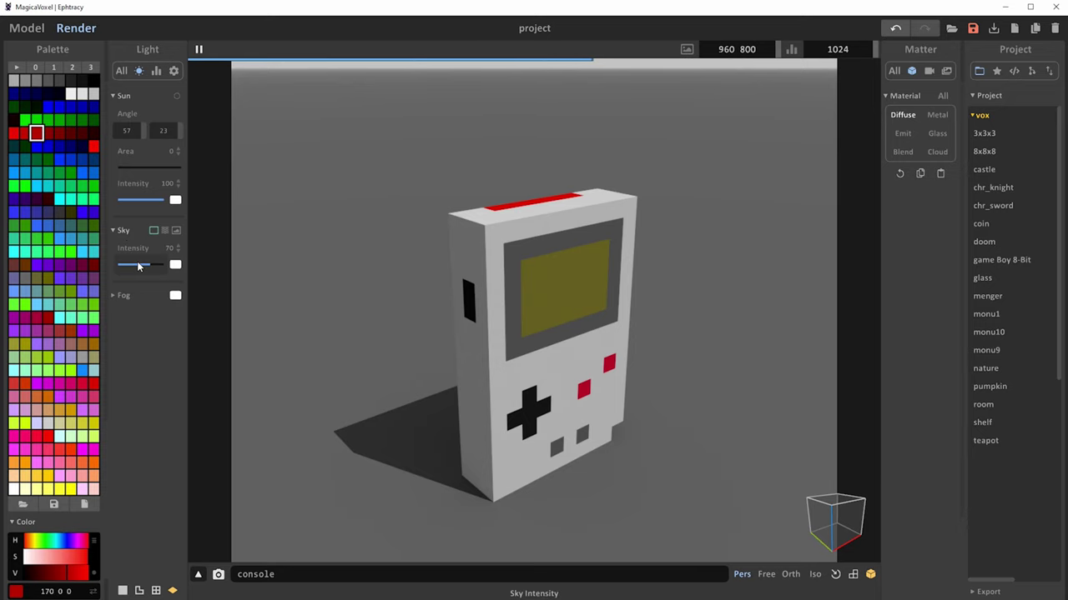
left_click_drag(153, 267, 123, 265)
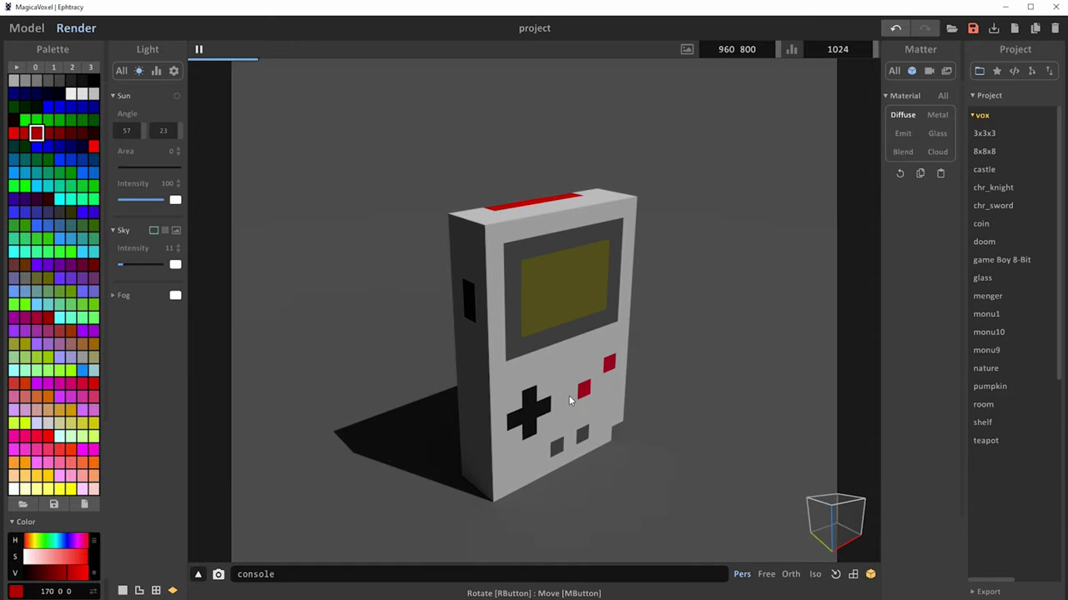
left_click_drag(122, 264, 157, 263)
left_click_drag(129, 172, 158, 167)
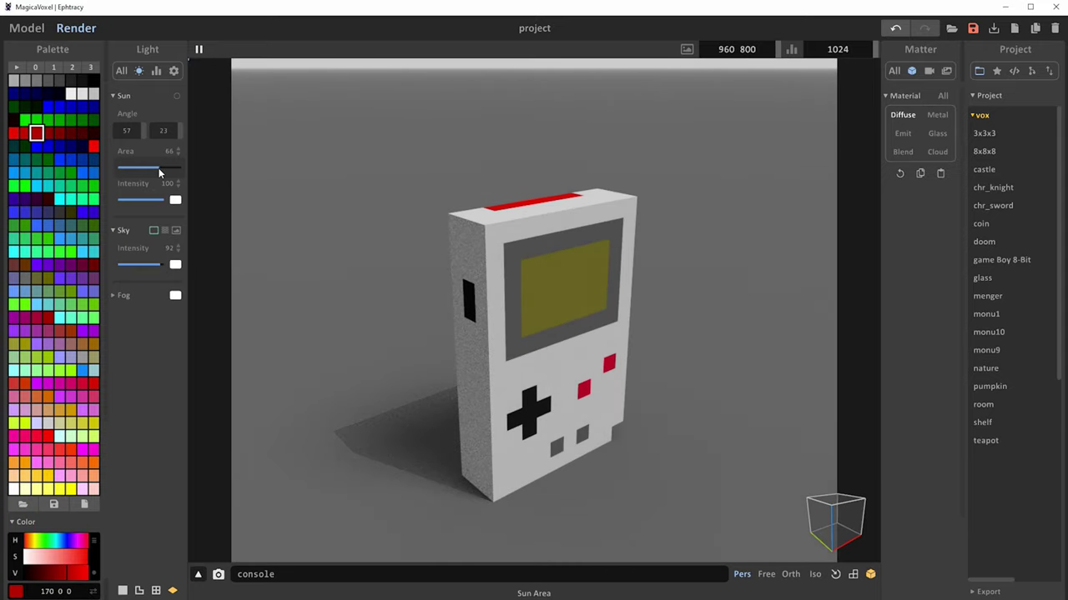
Try the atmospheric sky, and compare image-based lighting on the console from several angles
left_click(164, 231)
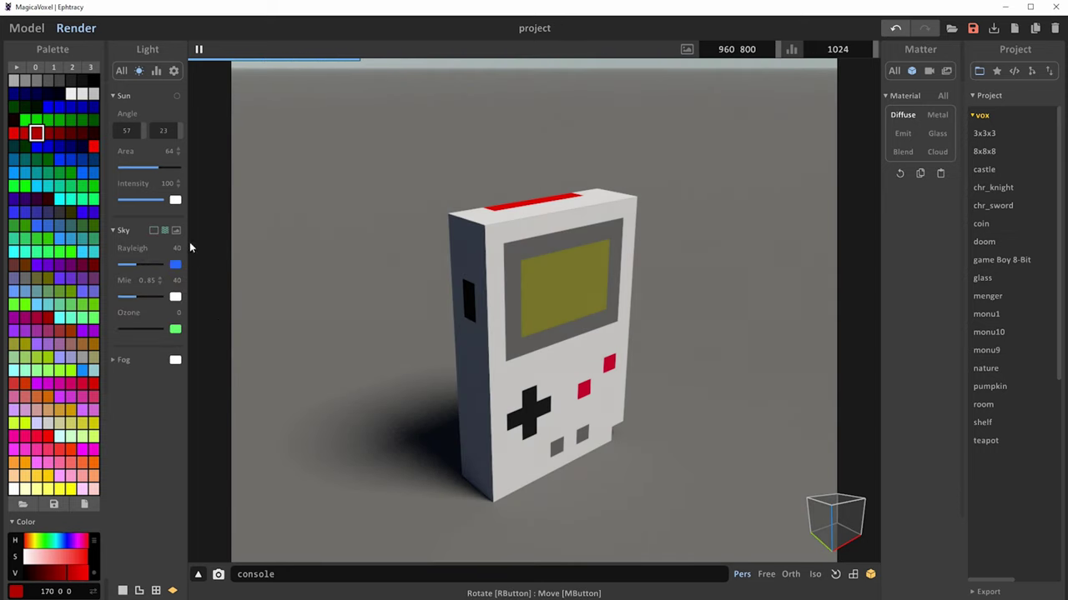
left_click(177, 231)
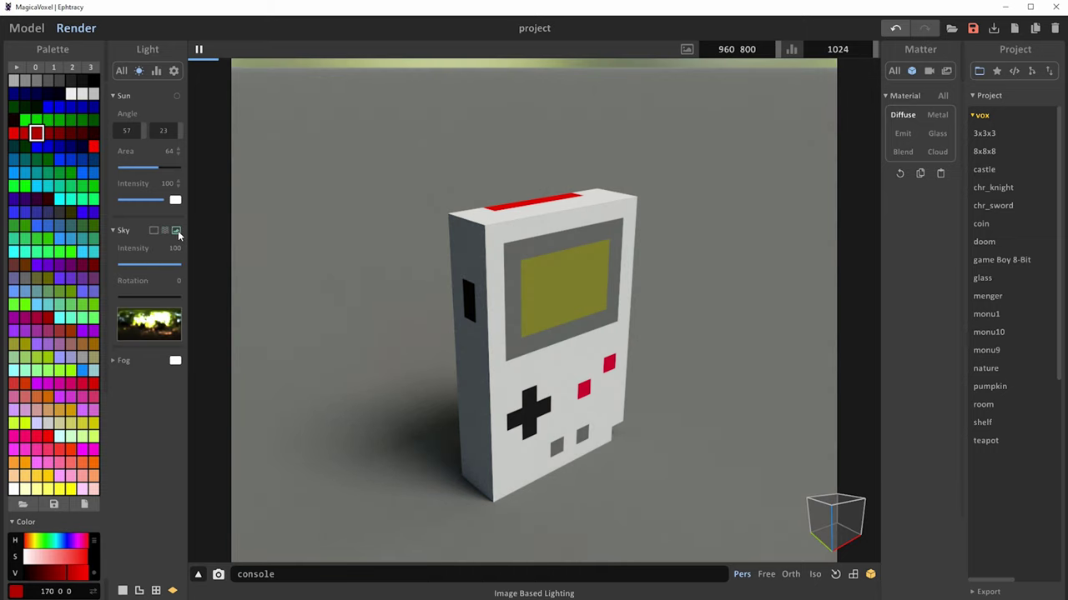
right_click_drag(701, 400, 574, 386)
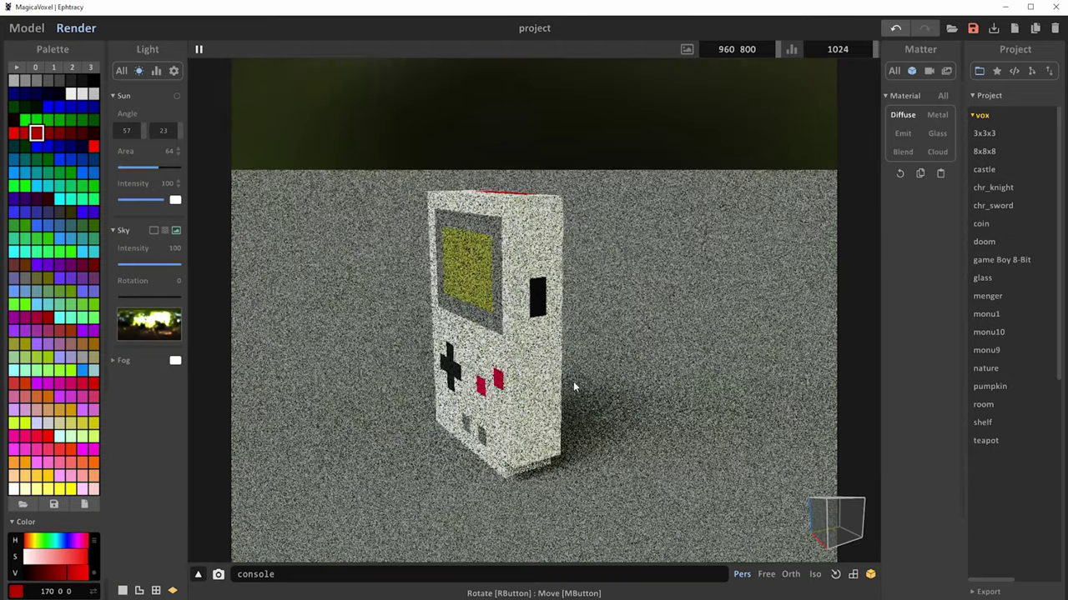
right_click_drag(286, 341, 399, 351)
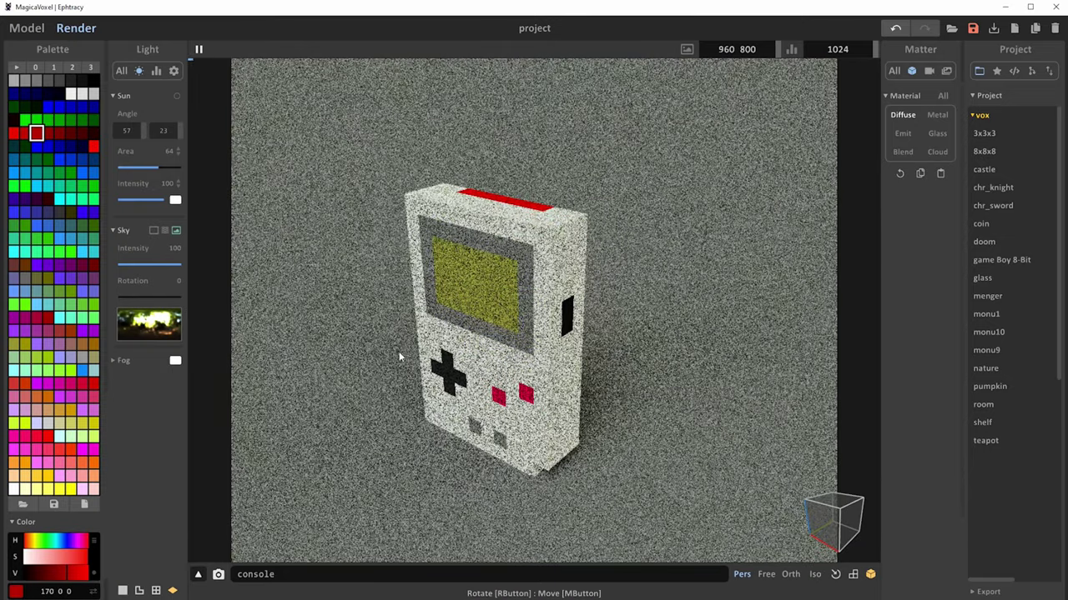
Try rotating the sky image to 277 while keeping the same HDR file, and return to uniform sky lighting
left_click(163, 330)
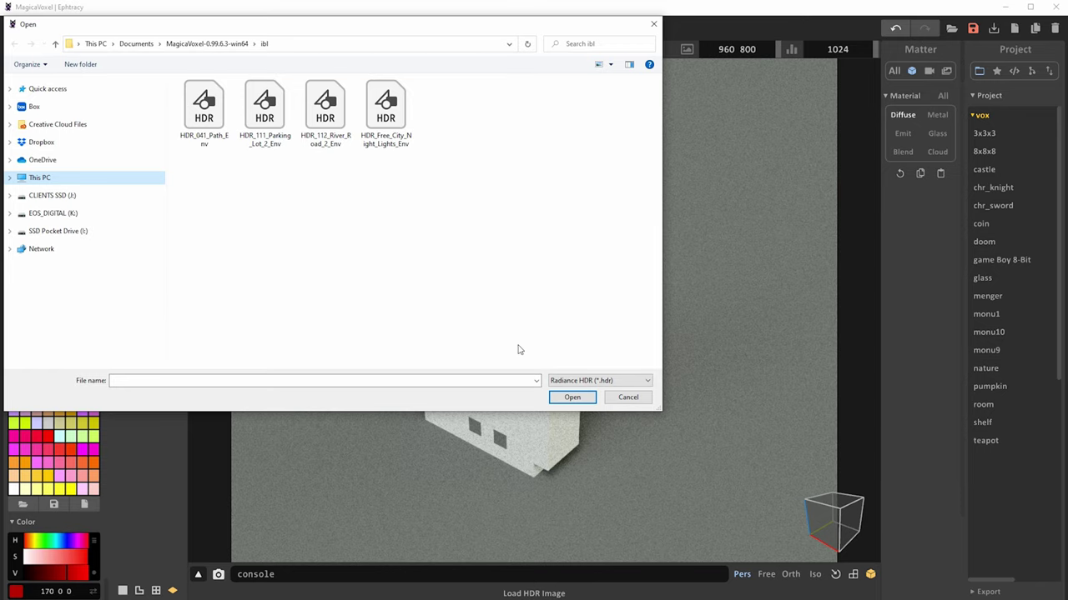
left_click(624, 399)
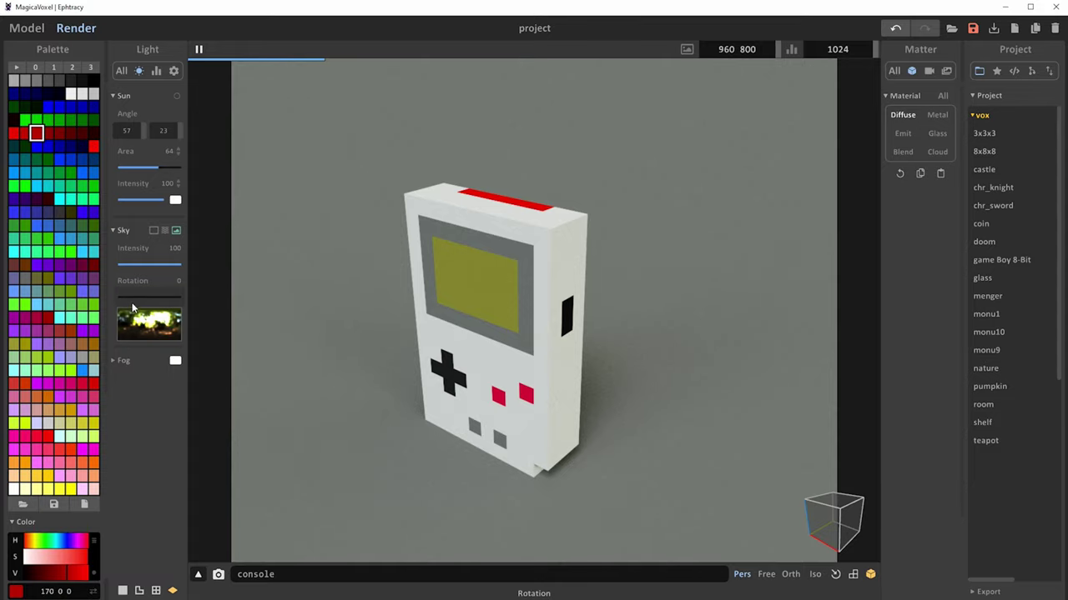
left_click_drag(132, 297, 166, 300)
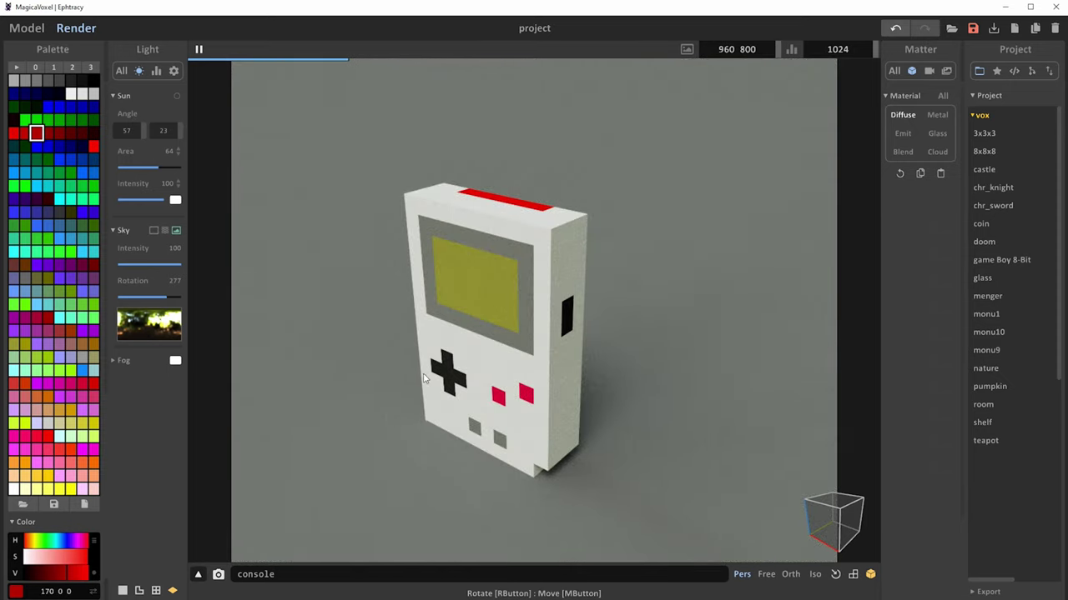
left_click(154, 231)
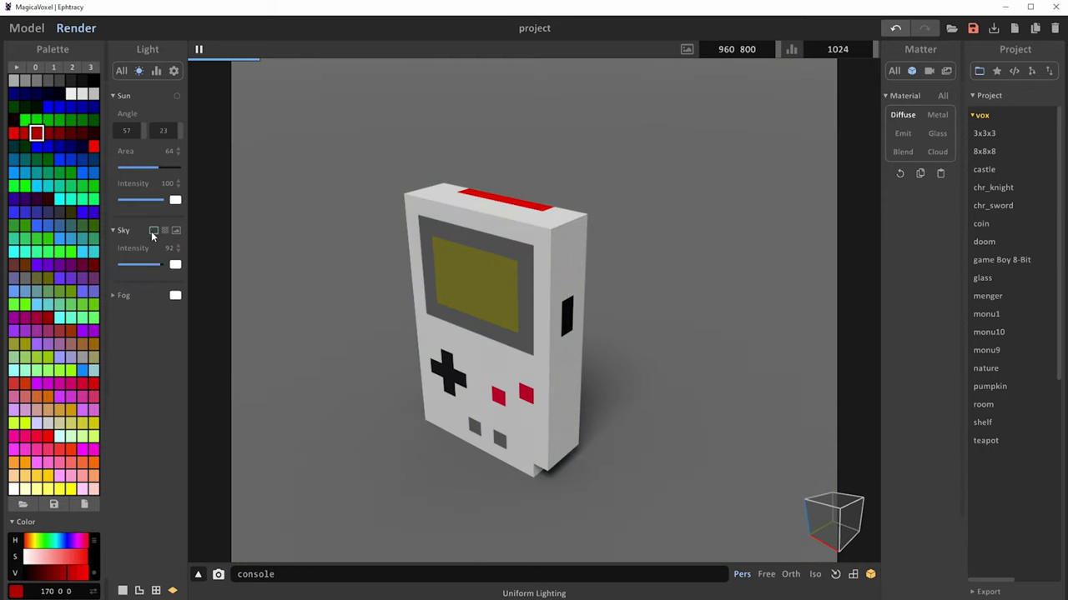
Examine the fog density and phase settings and the light bounce and sampling settings
left_click(115, 296)
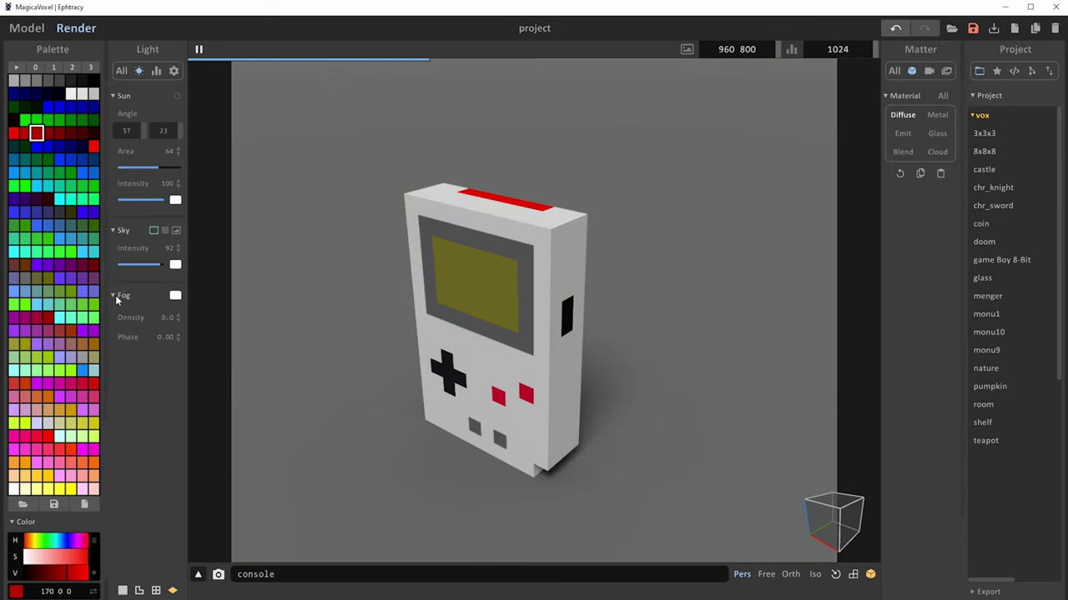
left_click(175, 298)
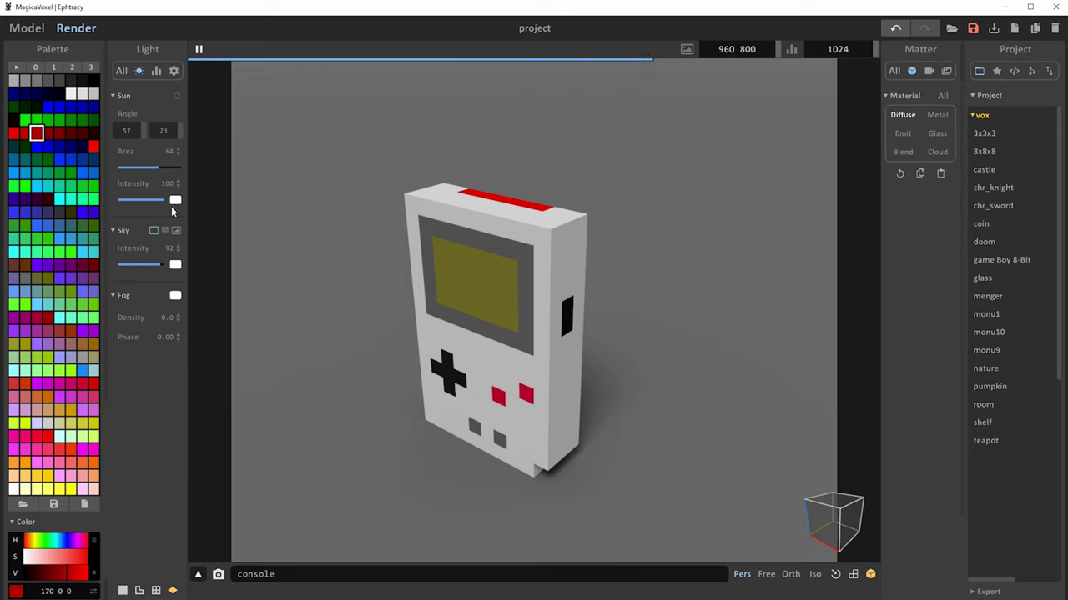
left_click(156, 72)
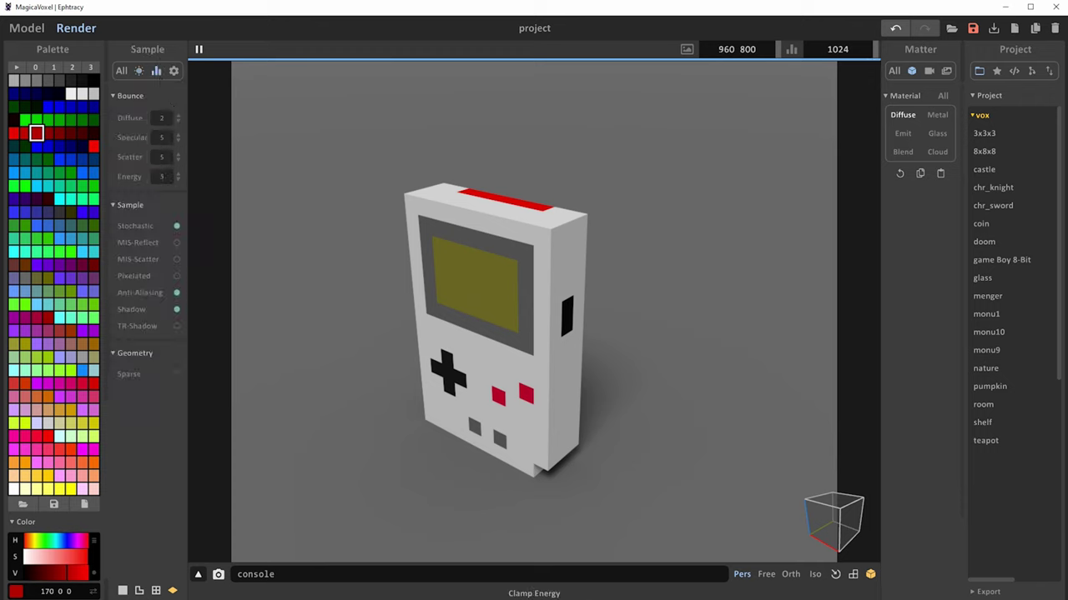
left_click_drag(163, 176, 172, 190)
Set the sun area to 0 with the console's shadow in view
right_click_drag(292, 321, 407, 317)
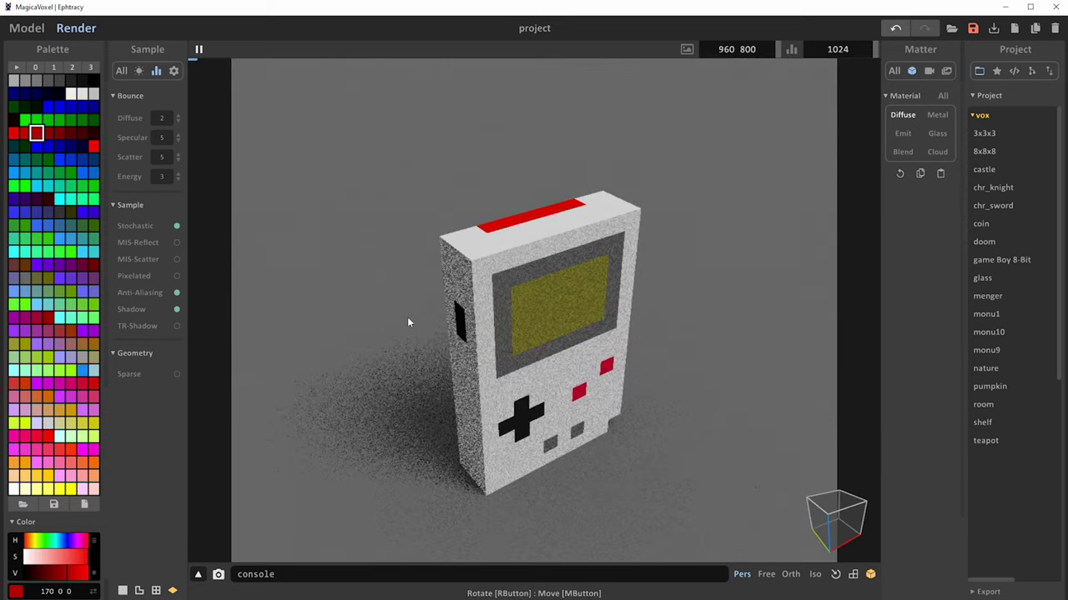
left_click(138, 72)
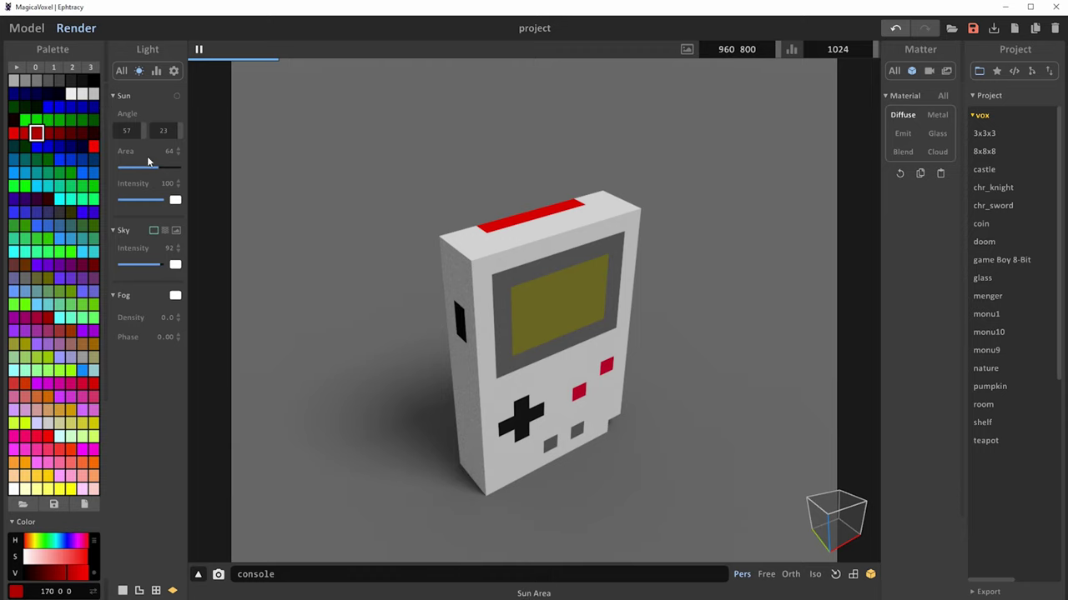
left_click_drag(152, 170, 120, 171)
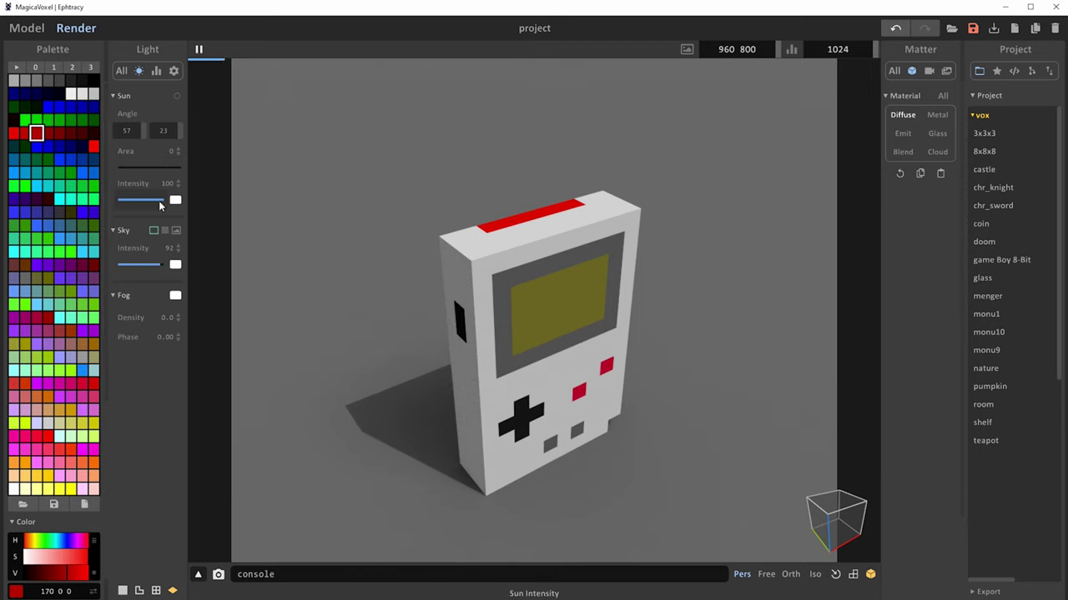
Try pixelated illumination on the console's shadow, and turn it off again
left_click(156, 72)
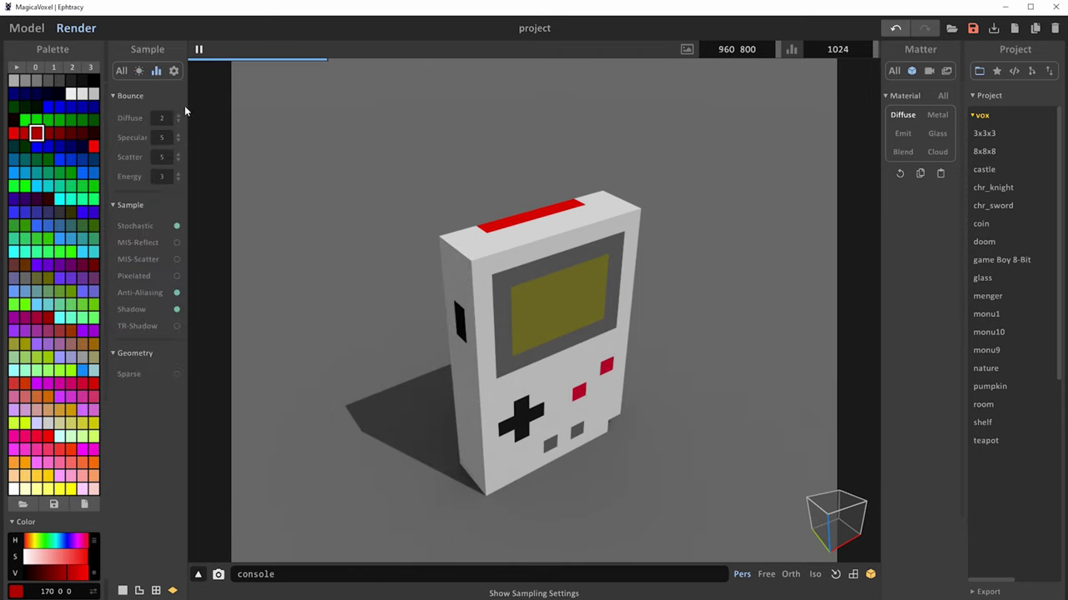
left_click(176, 276)
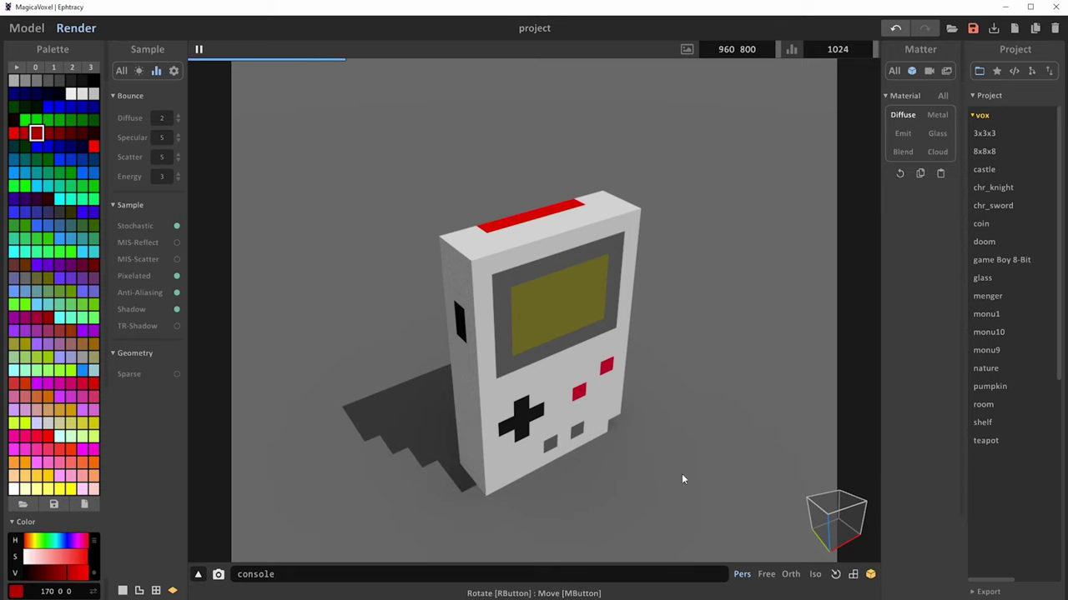
left_click(176, 276)
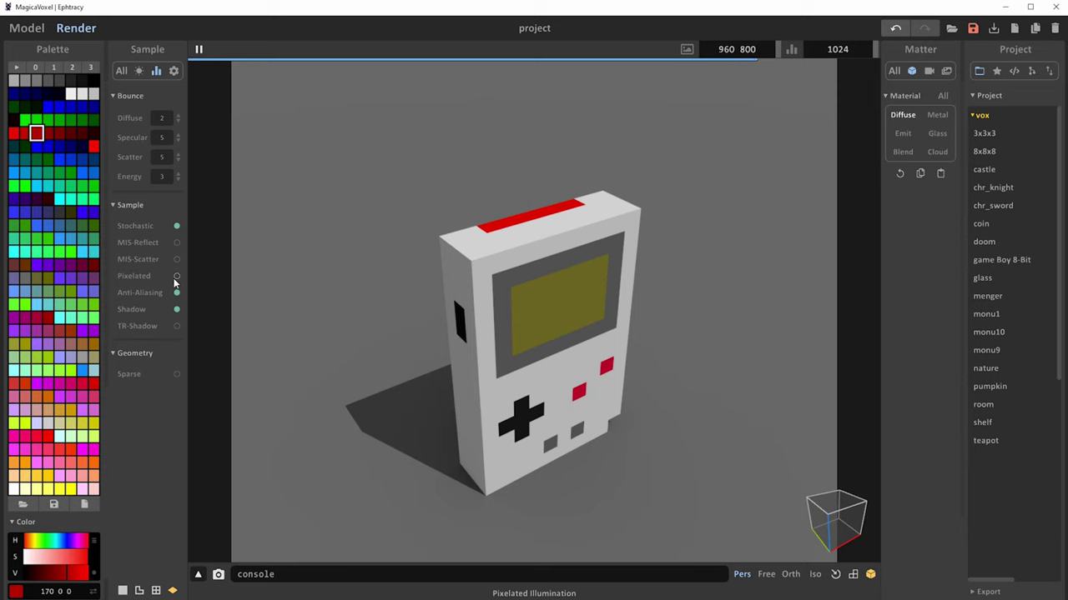
Change the ground color from grey to a mustard yellow
left_click(174, 72)
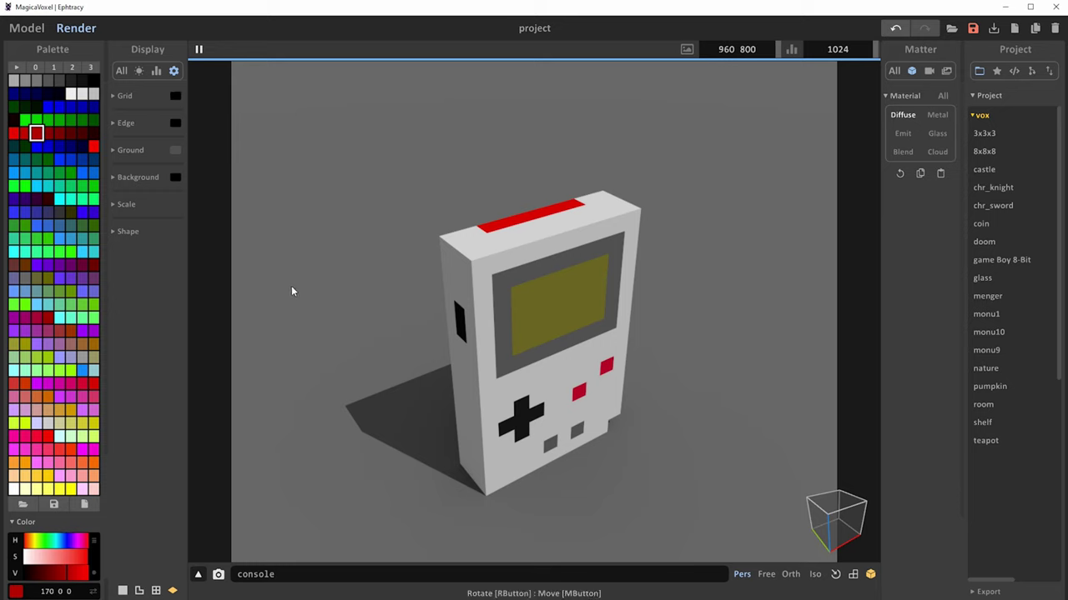
left_click(173, 150)
left_click(222, 157)
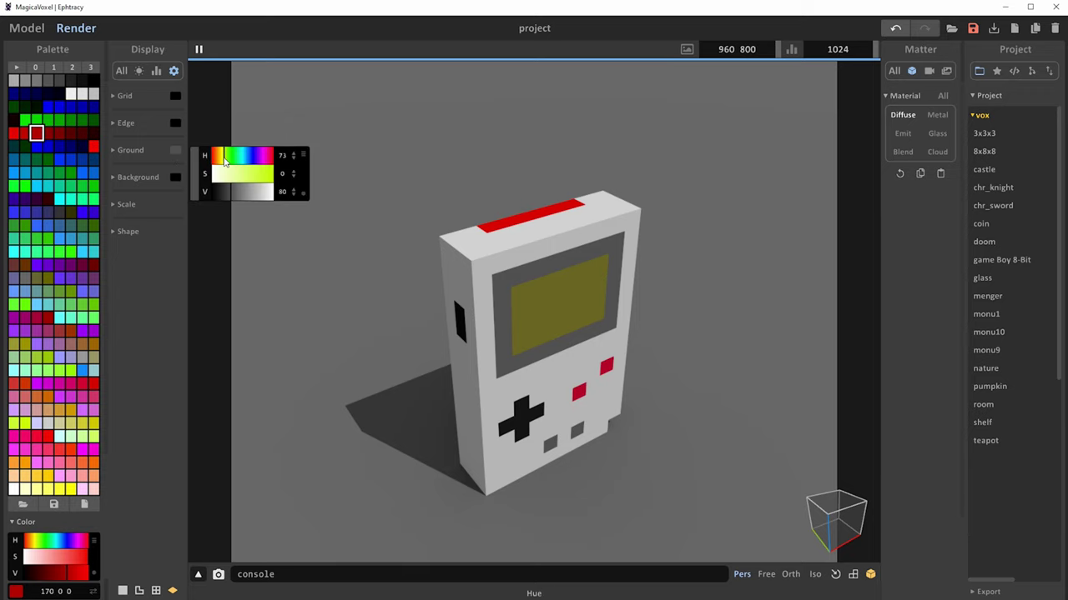
left_click_drag(222, 172, 248, 198)
right_click_drag(639, 291, 576, 250)
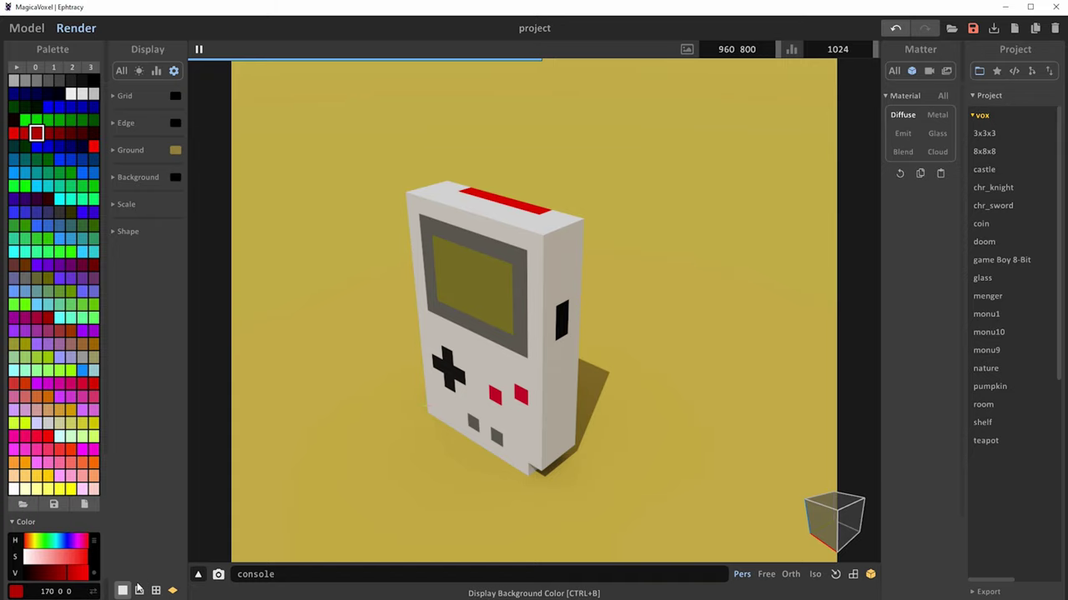
Try the grid and edge outlines in the render, and hide both again
left_click(156, 591)
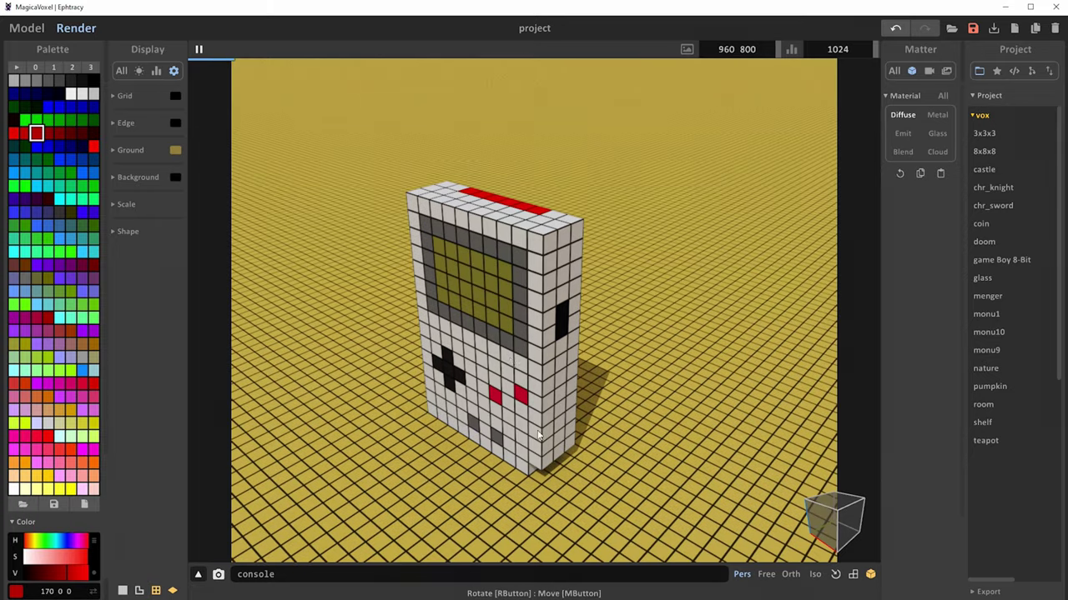
scroll(472, 405, "down", 3)
scroll(472, 405, "up", 5)
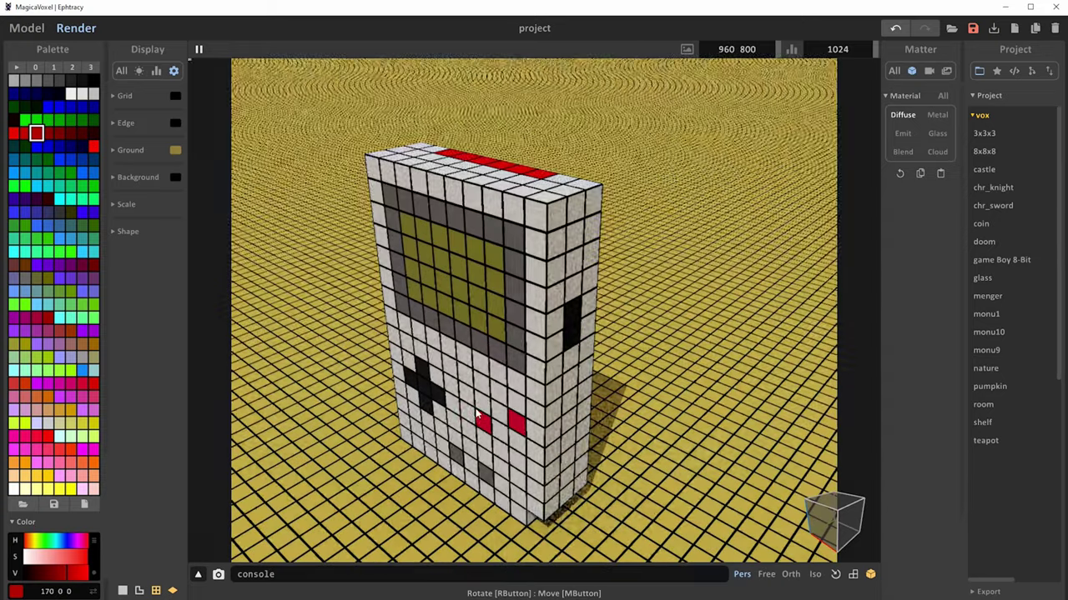
left_click(140, 591)
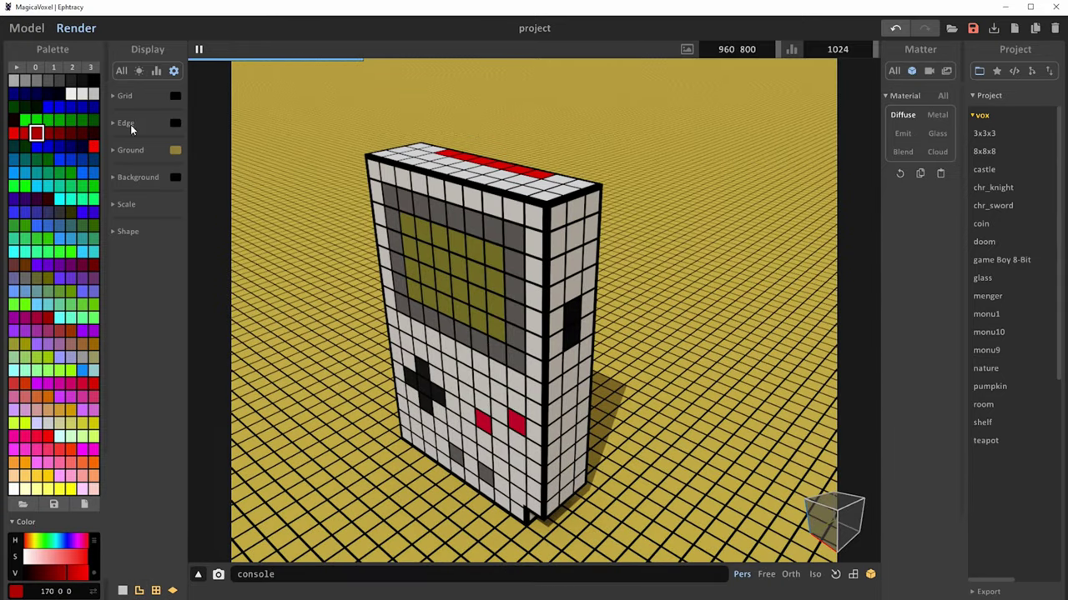
left_click(138, 592)
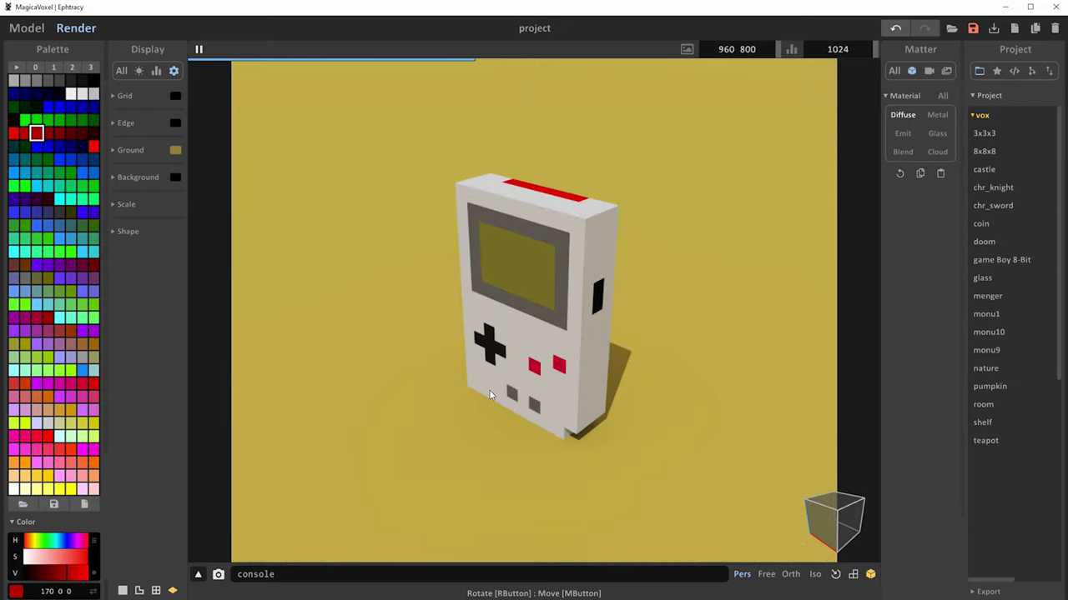
Try rendering without the ground on a transparent background, and restore the opaque background and the ground
left_click(174, 592)
left_click(174, 591)
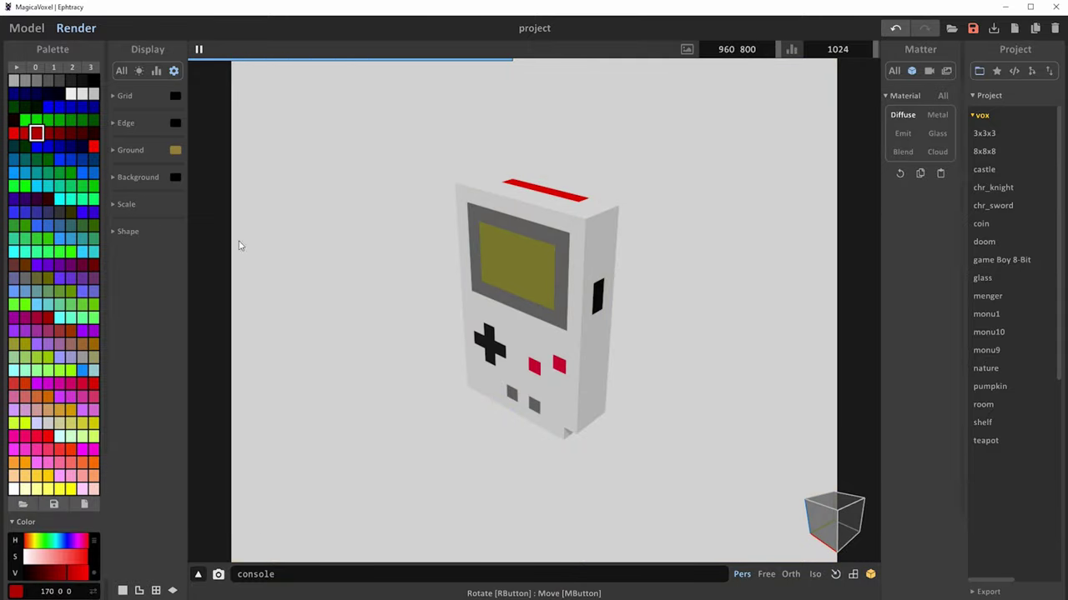
left_click(113, 178)
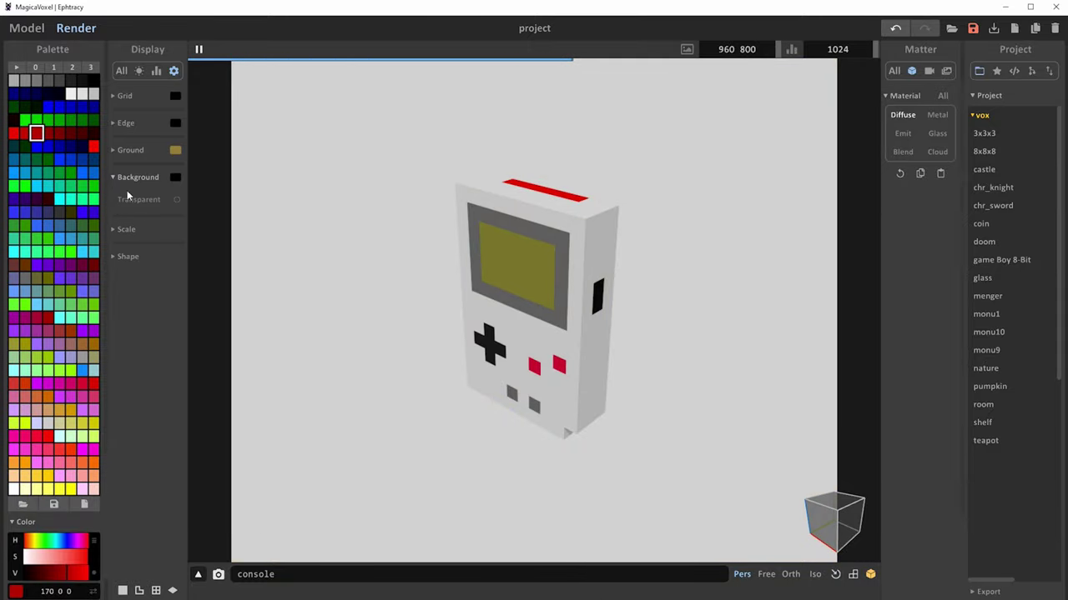
left_click(178, 199)
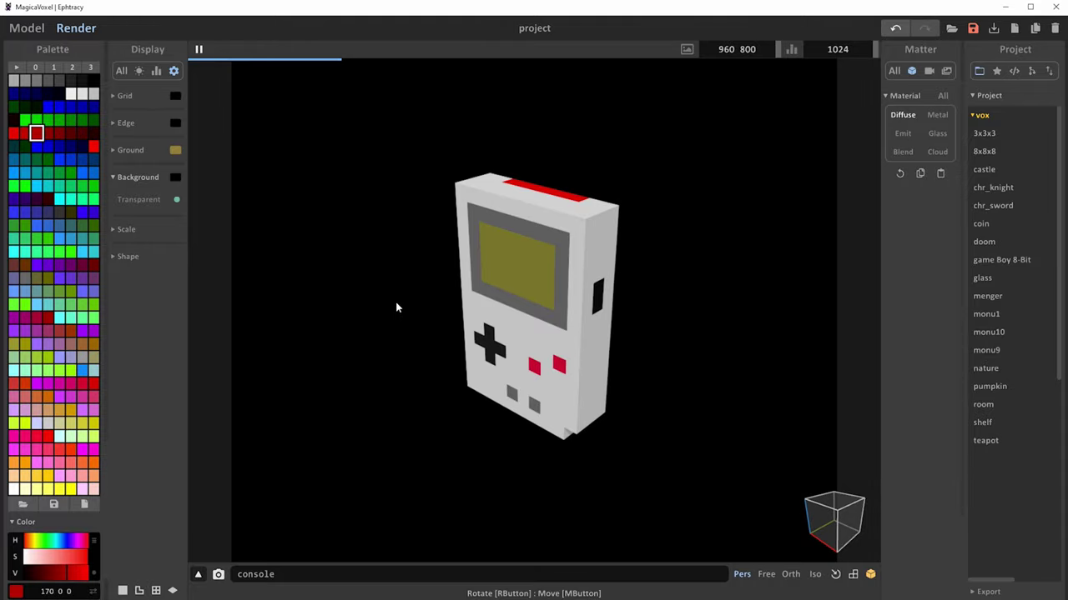
left_click(177, 199)
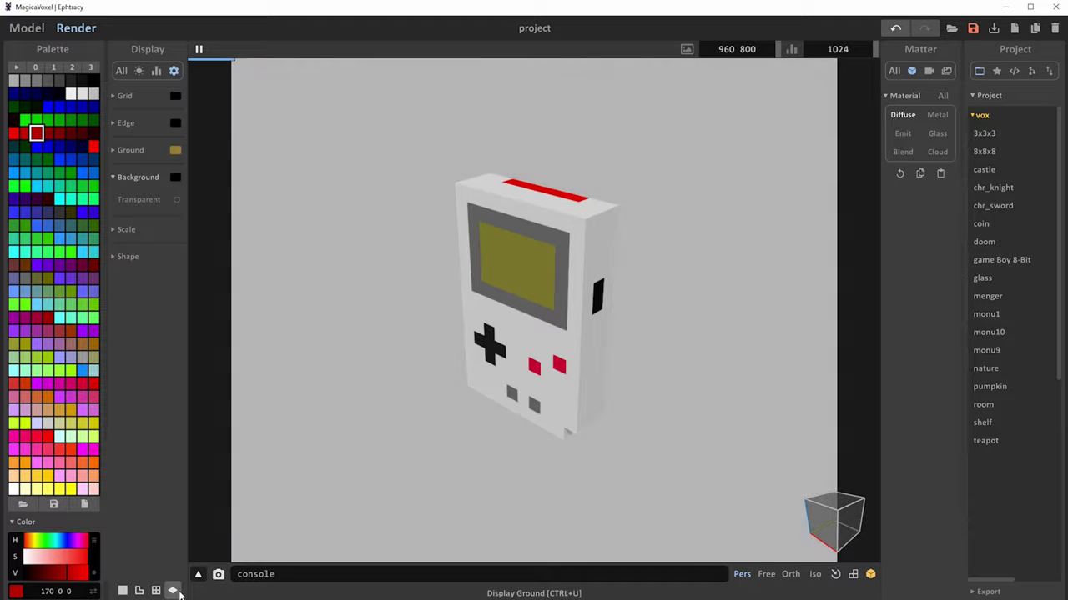
left_click(173, 590)
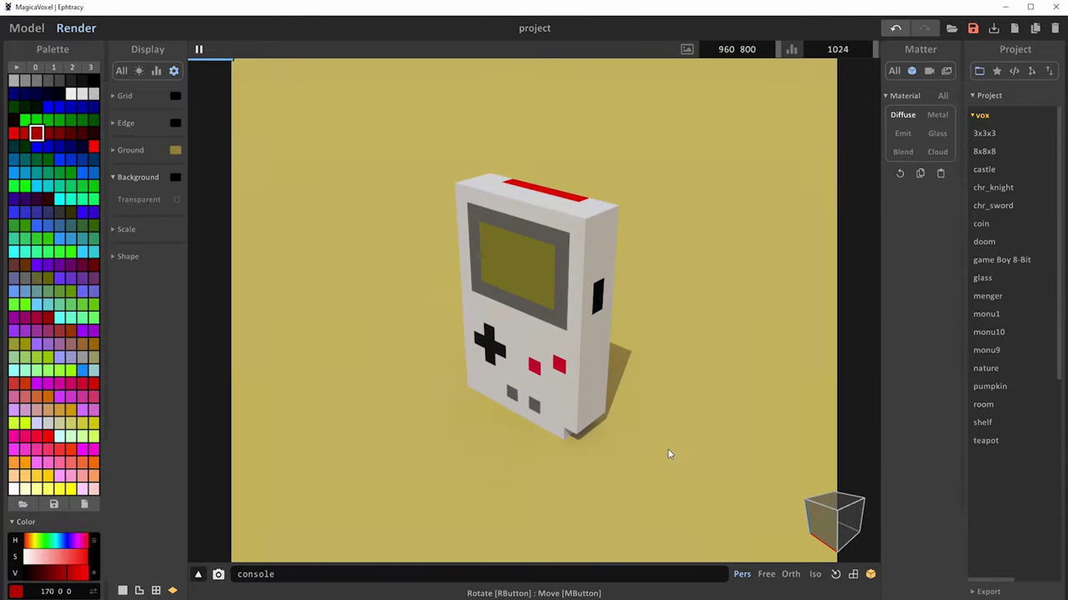
Set the voxel render shape to Lego and inspect the studs on the console's upper face
right_click_drag(672, 453, 738, 460)
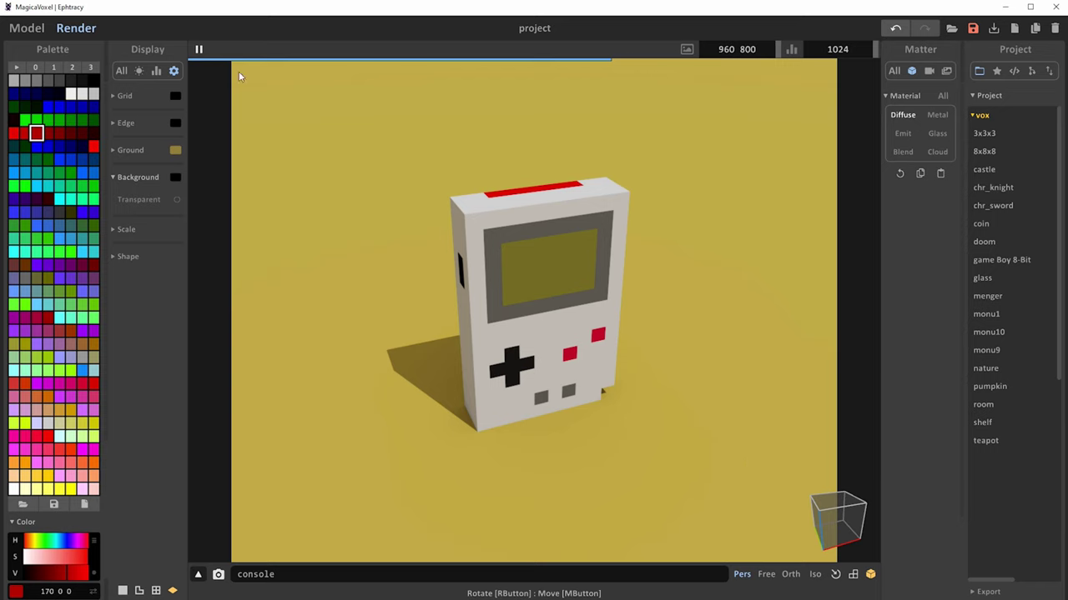
left_click(116, 257)
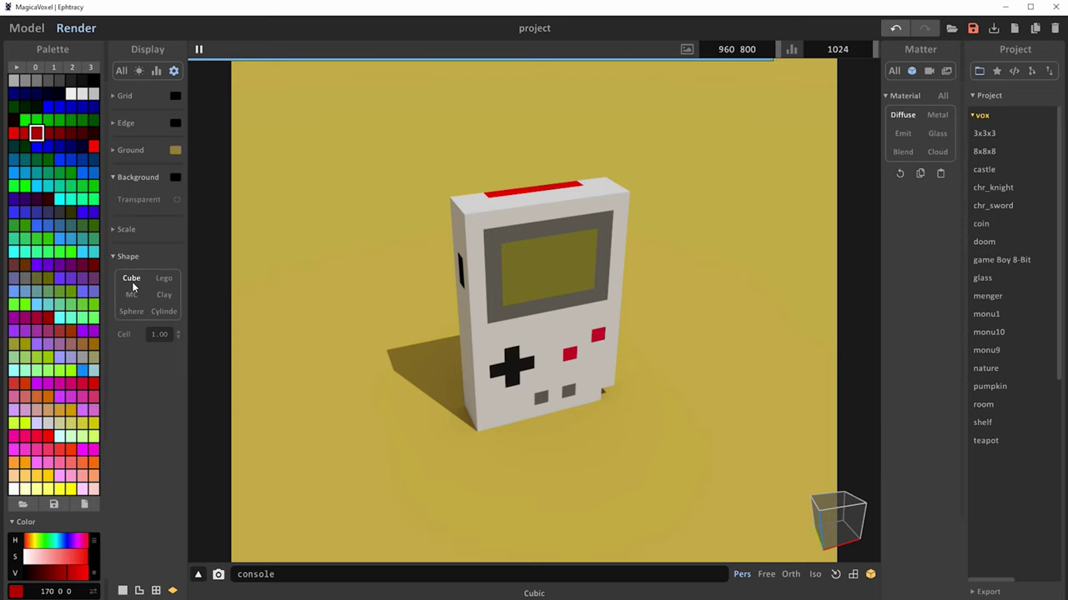
left_click(162, 280)
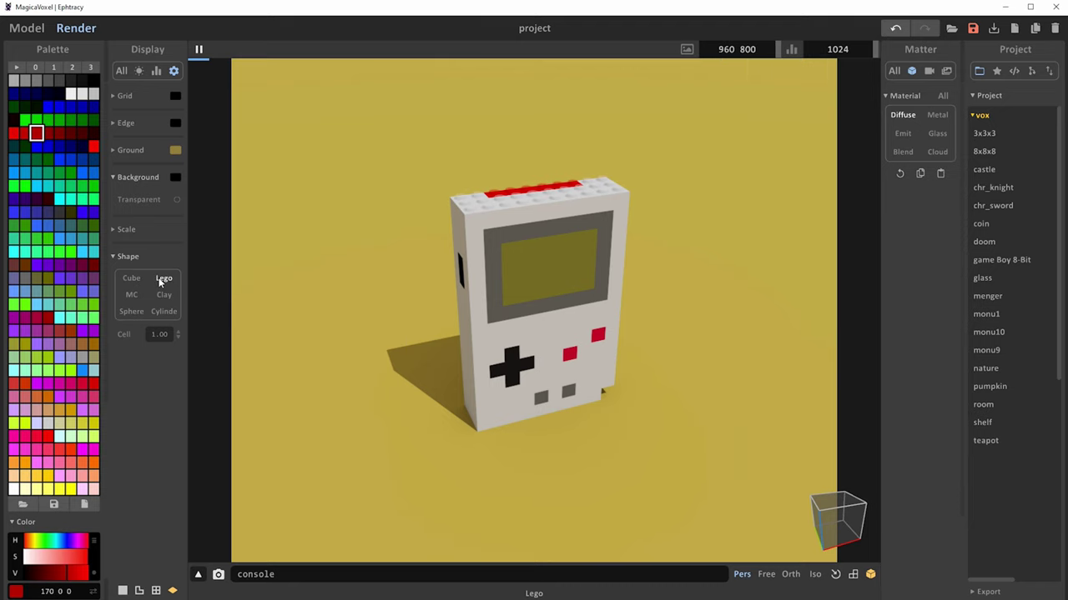
right_click_drag(732, 314, 737, 290)
scroll(641, 297, "up", 3)
scroll(726, 296, "down", 3)
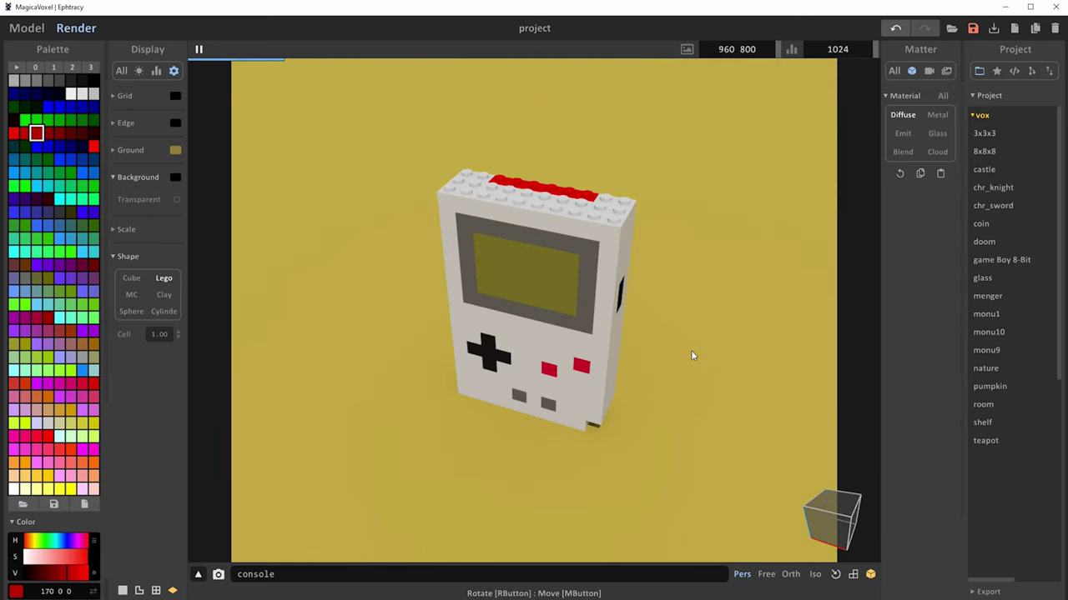
Return to modelling and attach three flat, separate orange-red (204 51 0) blocks on the floor around the console
left_click(27, 27)
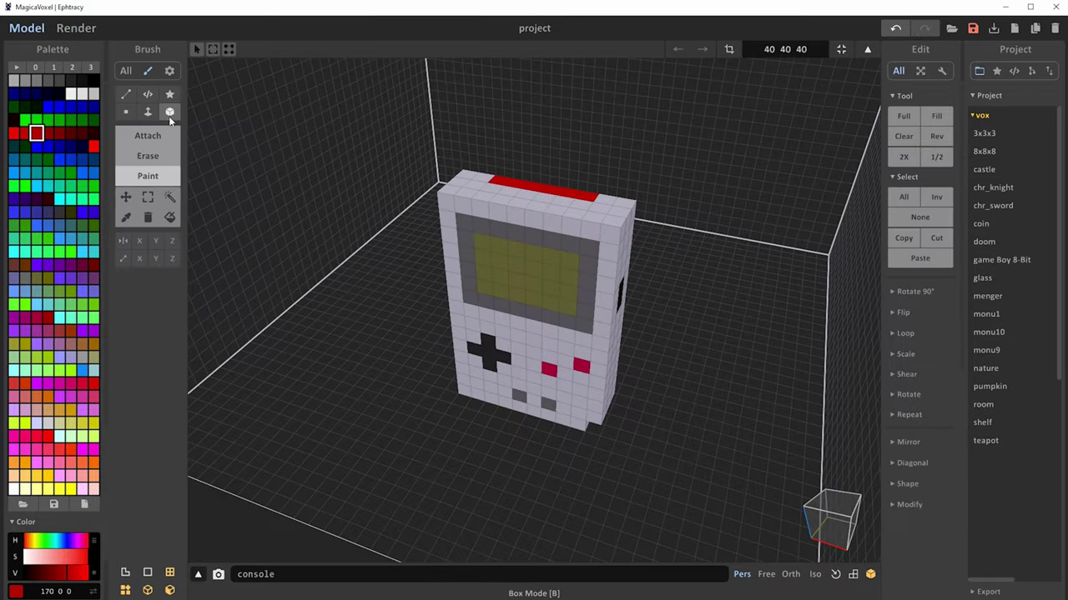
left_click(146, 135)
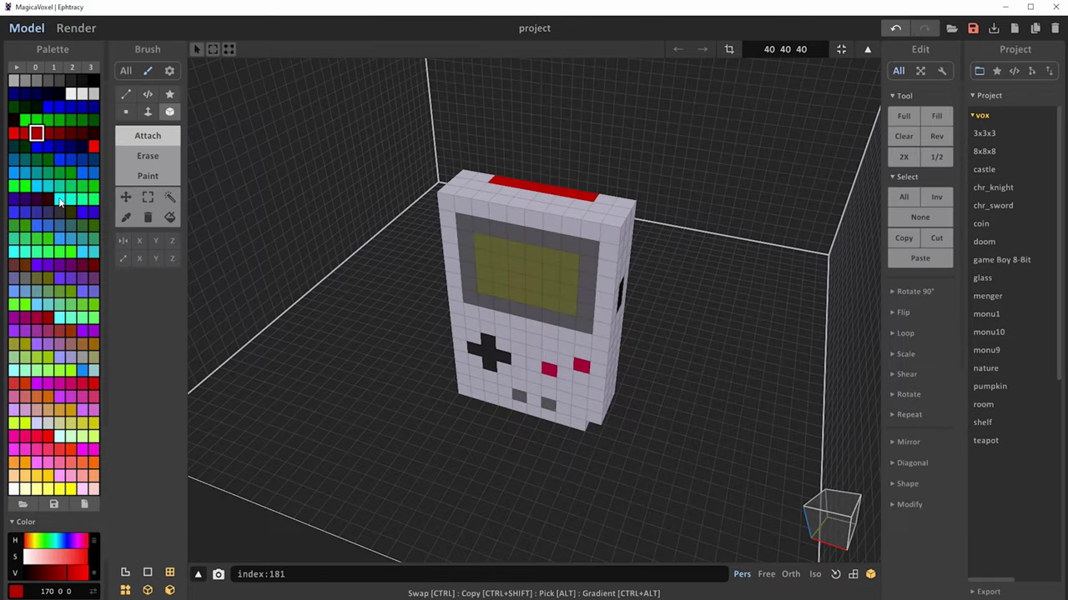
left_click(25, 384)
left_click_drag(349, 417, 357, 453)
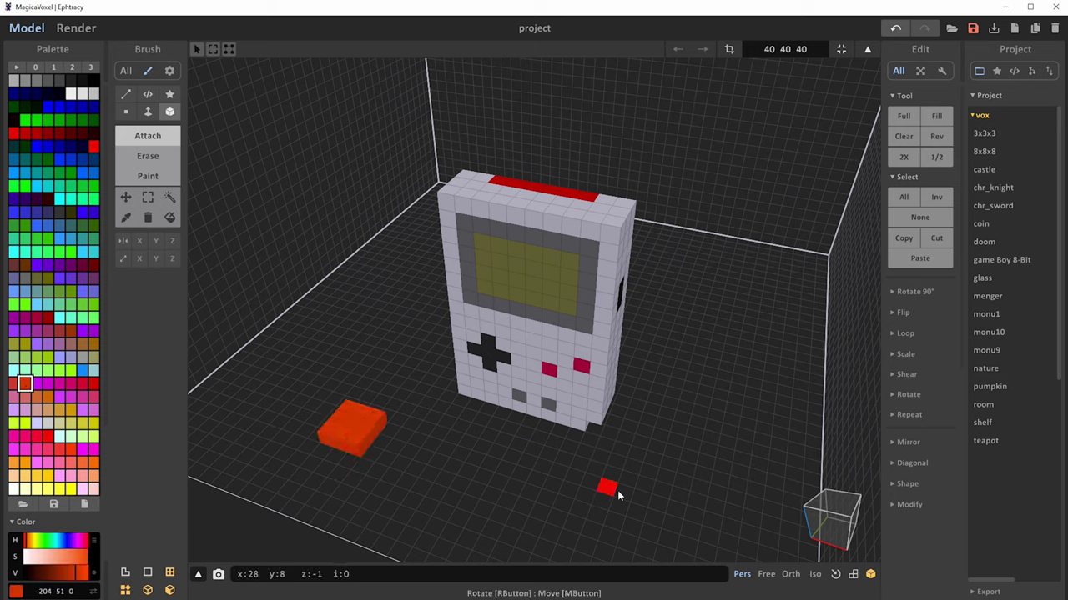
left_click_drag(608, 487, 584, 546)
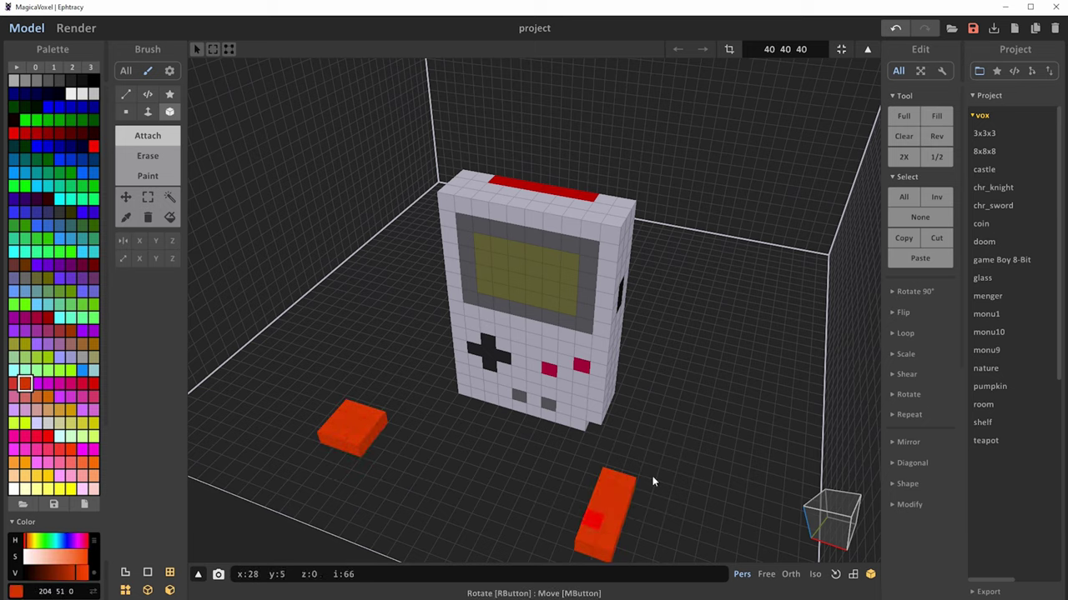
left_click_drag(679, 431, 710, 448)
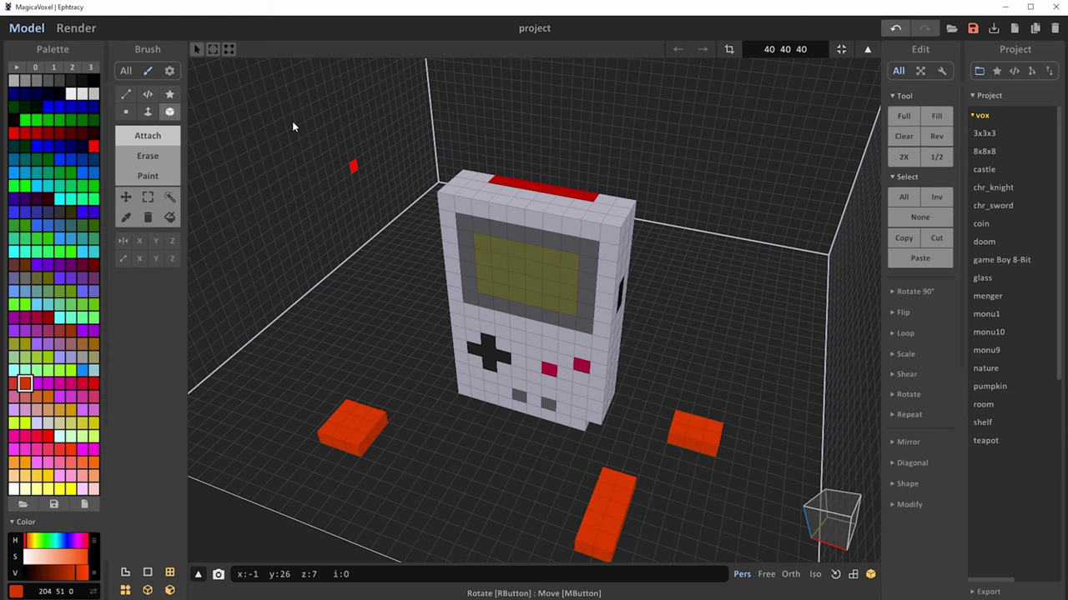
Render the scene and compare the Cube and Lego voxel shapes on the console and the orange-red blocks
left_click(75, 28)
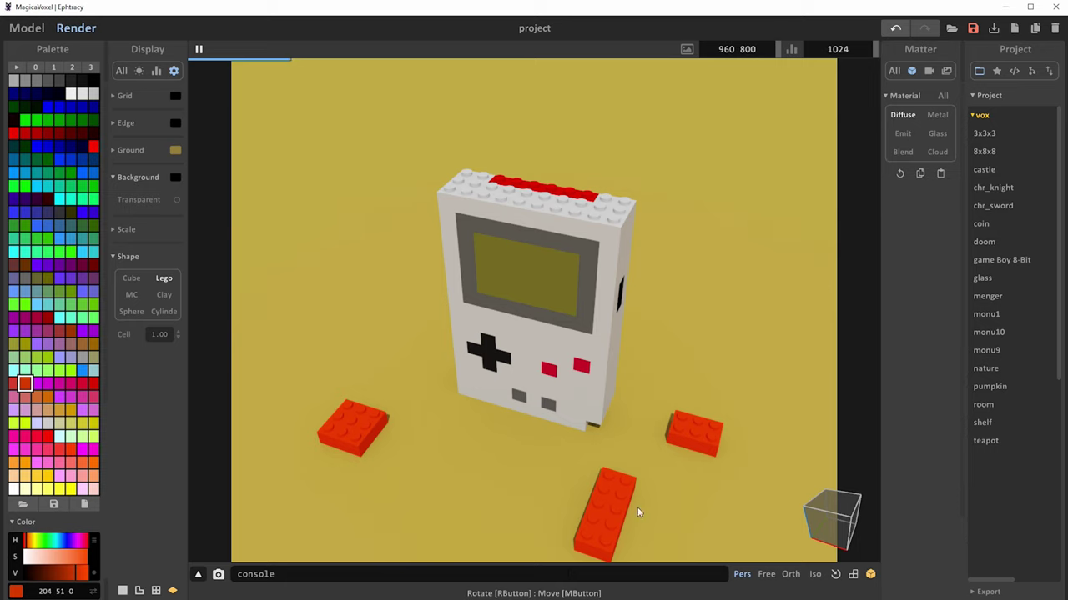
left_click(134, 279)
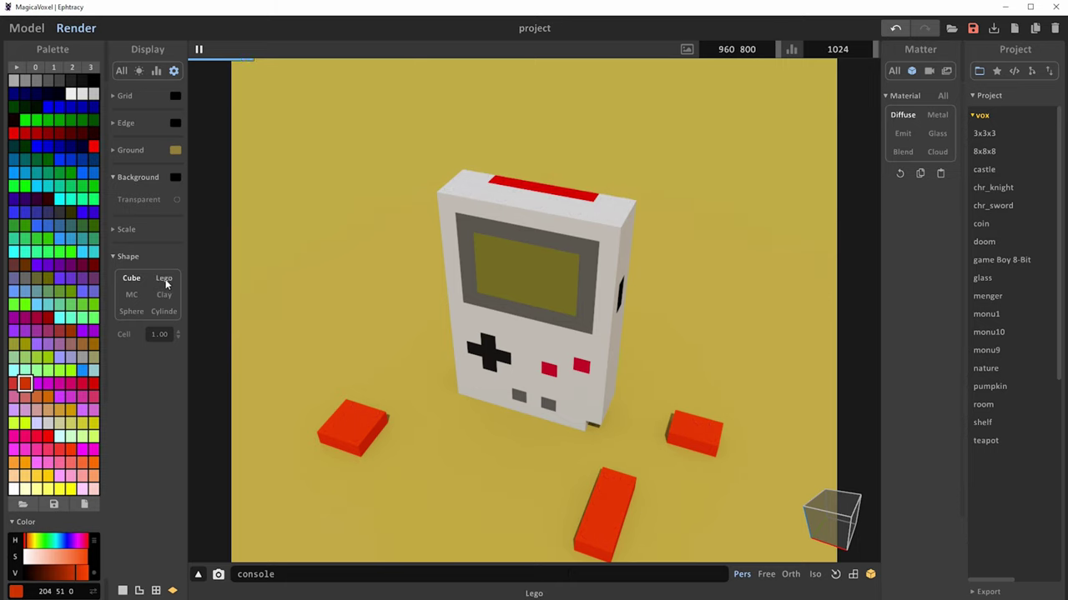
left_click(163, 278)
right_click_drag(530, 471, 508, 431)
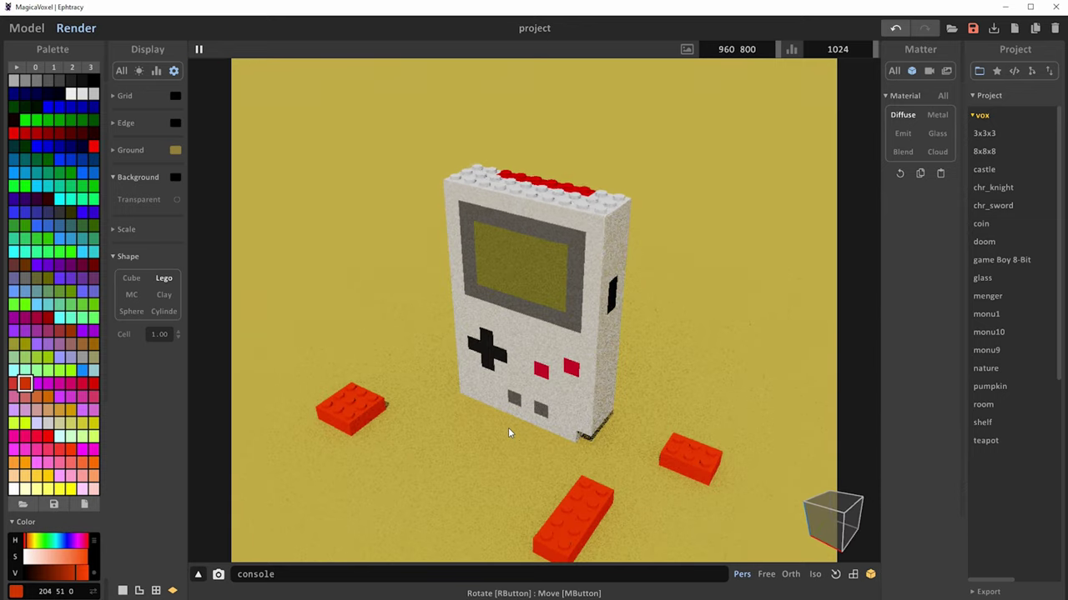
right_click_drag(520, 469, 444, 411)
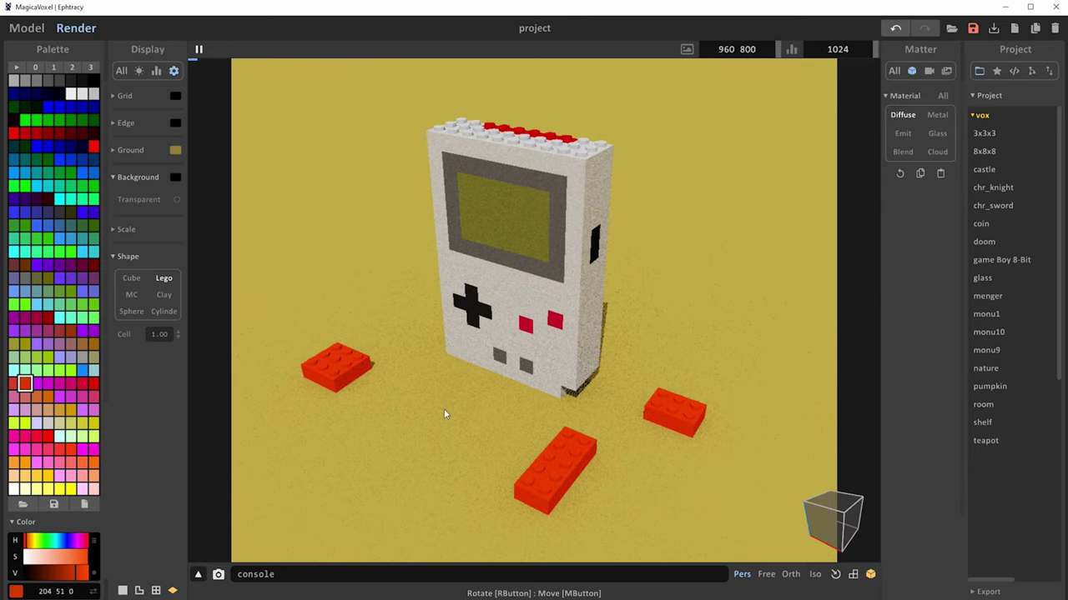
Try the Clay, Sphere and Cylinder voxel shapes in the render, and set the shape to Cube
left_click(165, 294)
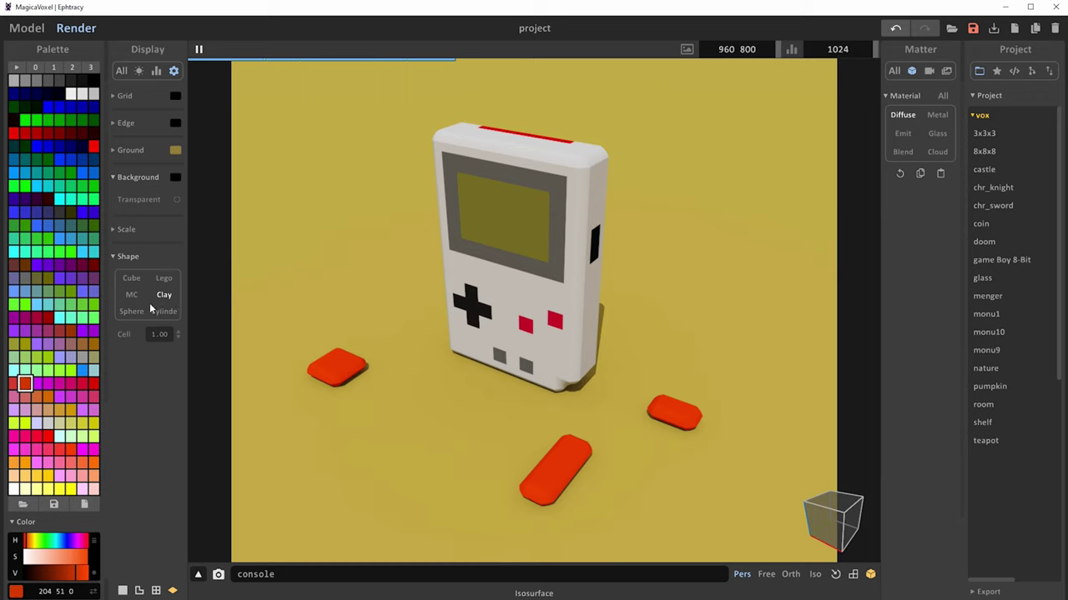
left_click(136, 311)
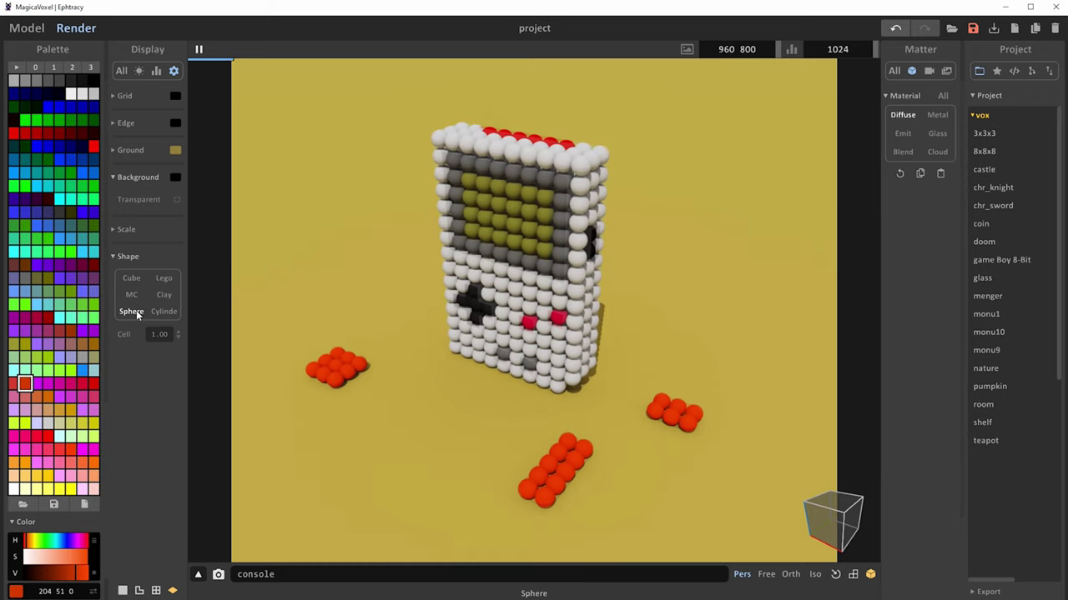
left_click(171, 310)
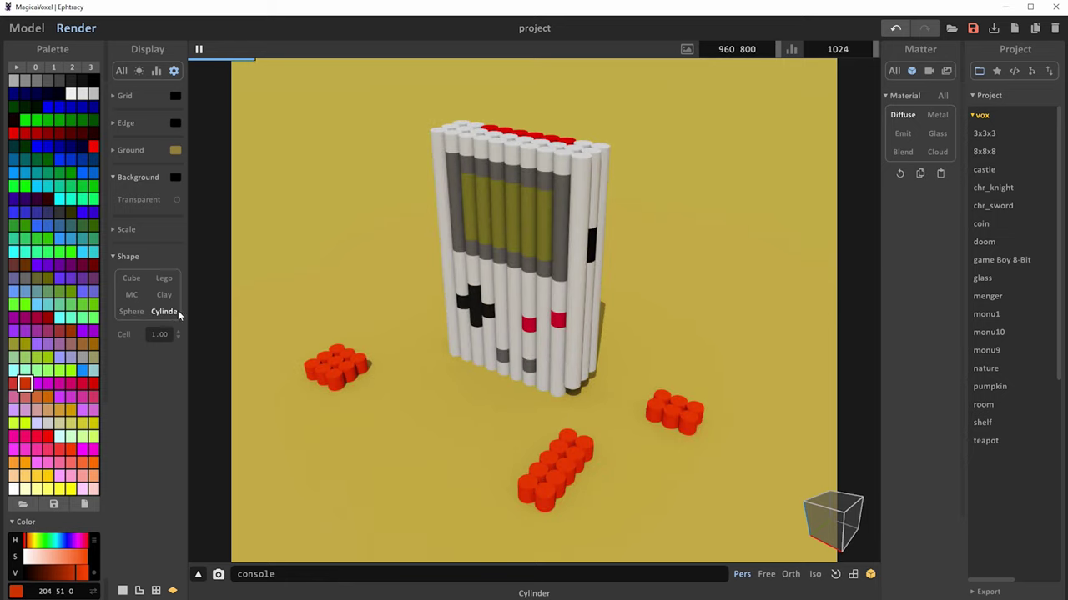
left_click(132, 279)
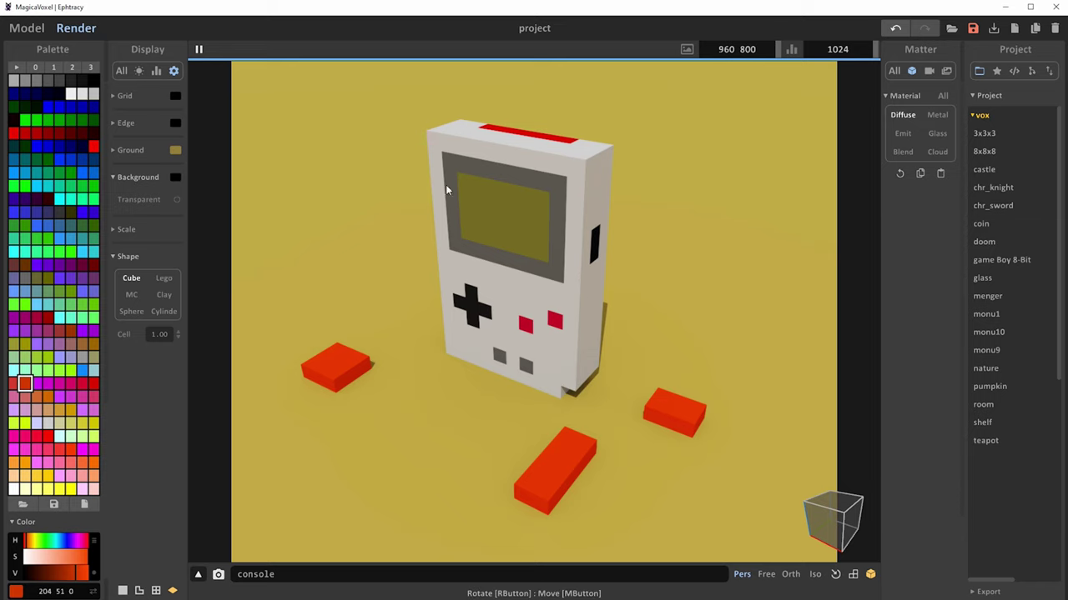
Pick the console body's light grey color and give it a Metal material with Metallic 100
left_click(514, 289)
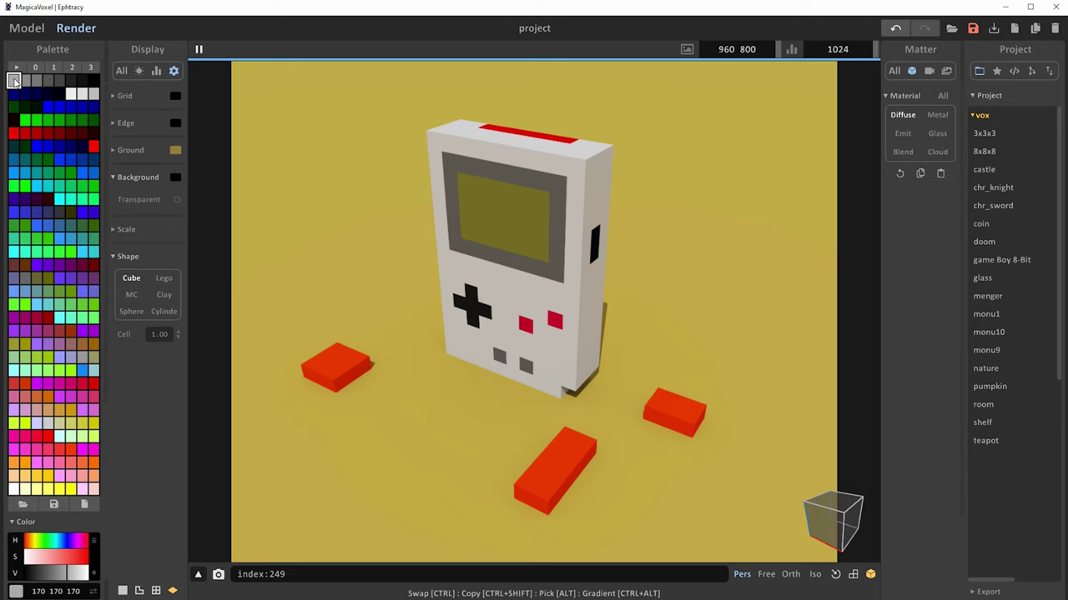
left_click(938, 115)
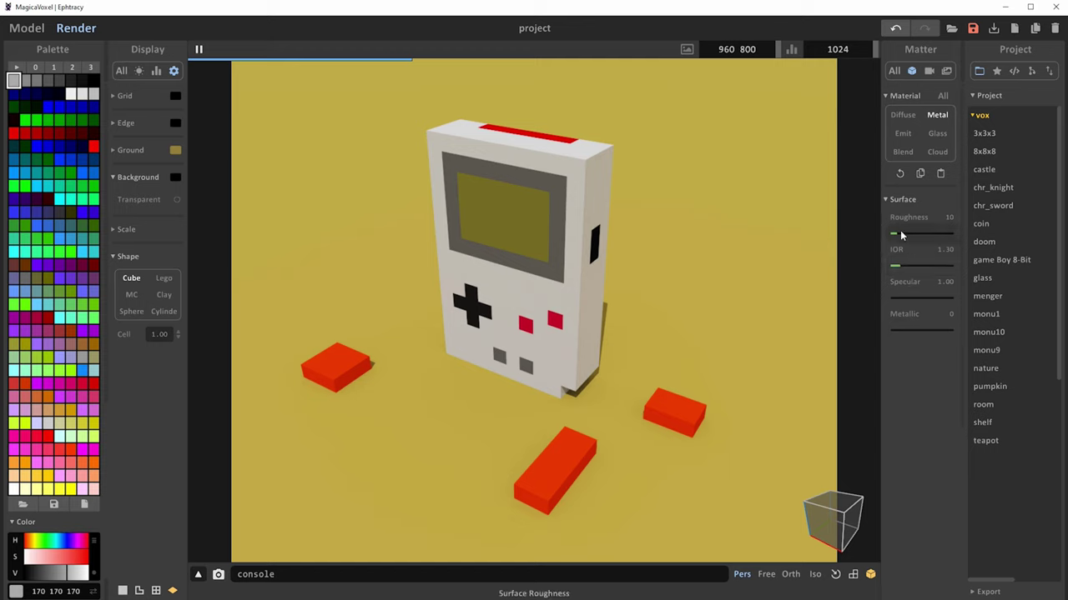
left_click_drag(900, 332, 960, 332)
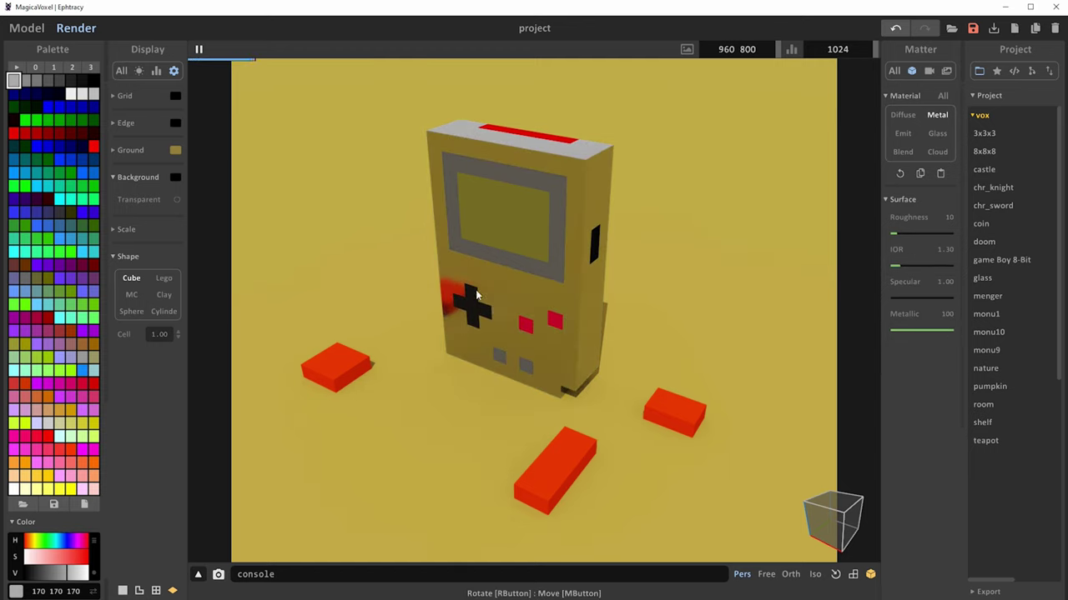
mouse_move(620, 306)
right_mouse_down()
mouse_move(673, 324)
mouse_move(721, 296)
mouse_move(789, 291)
mouse_move(727, 316)
mouse_move(581, 317)
mouse_move(627, 298)
mouse_move(618, 307)
right_mouse_up()
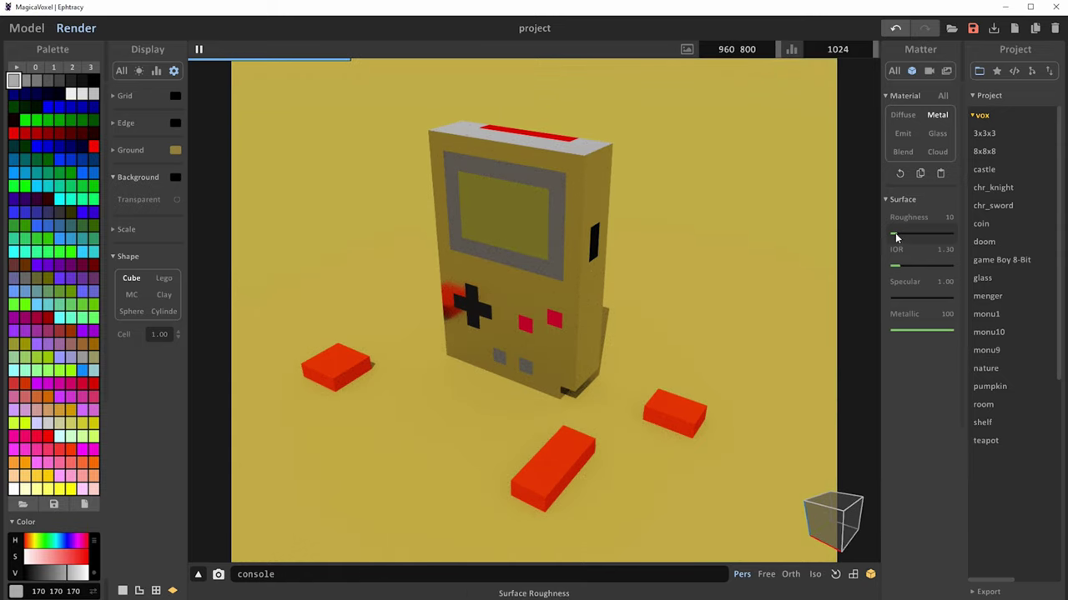
Try Roughness 0 and Metallic 48 on the console body's metal, and return its material to Diffuse
mouse_move(896, 235)
left_mouse_down()
mouse_move(952, 239)
mouse_move(886, 241)
left_mouse_up()
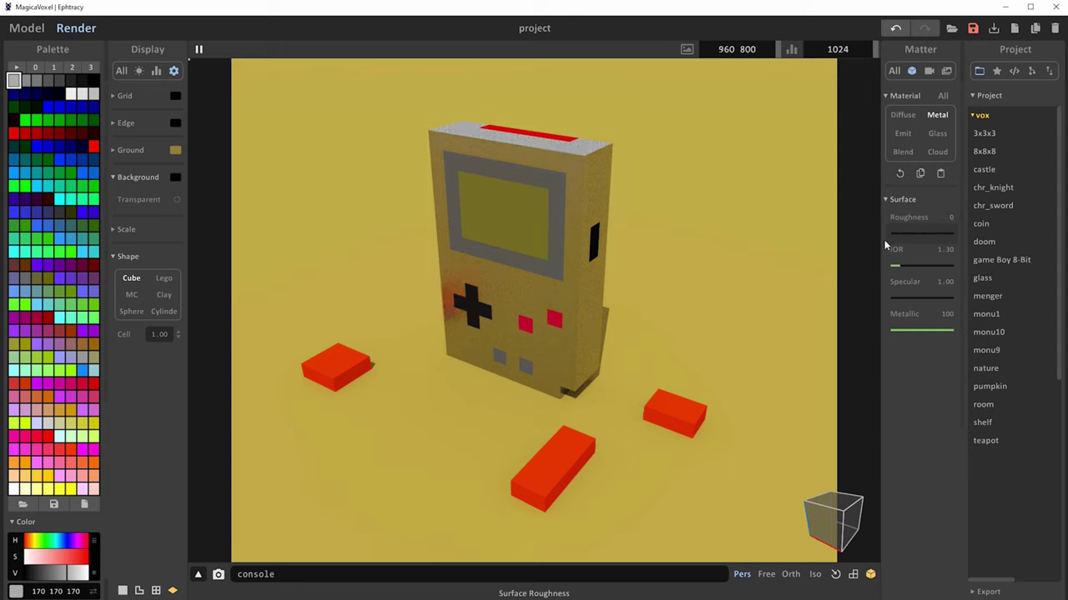
left_click_drag(934, 332, 919, 334)
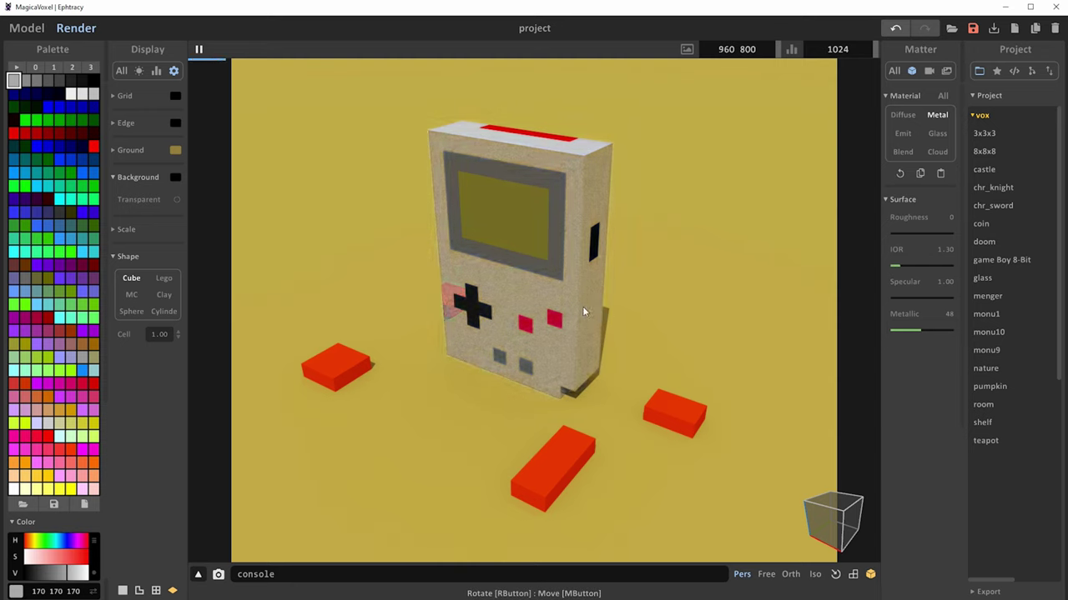
right_click_drag(582, 306, 623, 323)
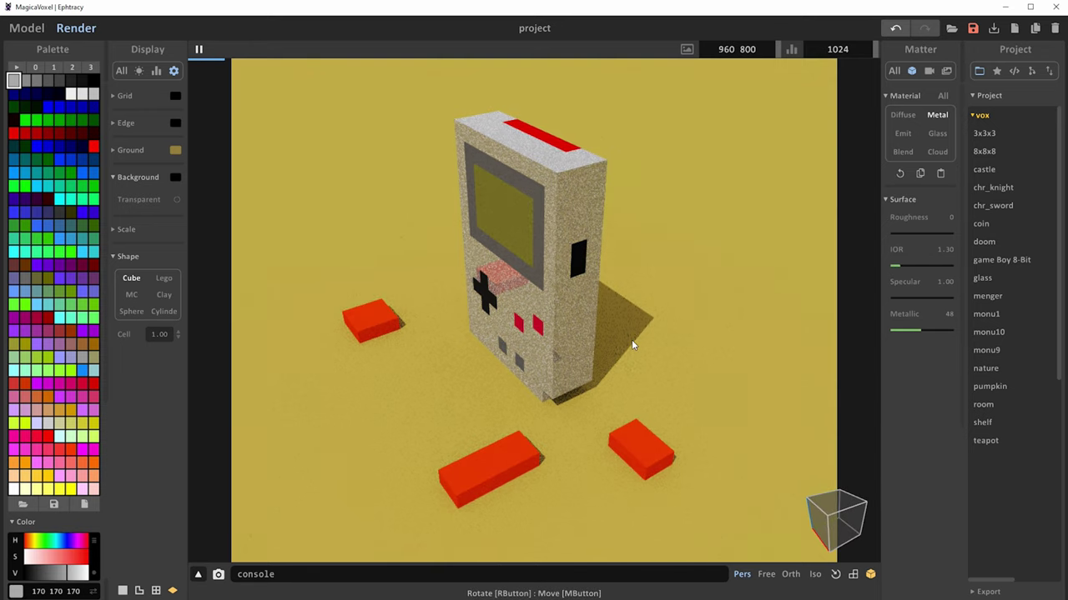
right_click_drag(651, 371, 681, 361)
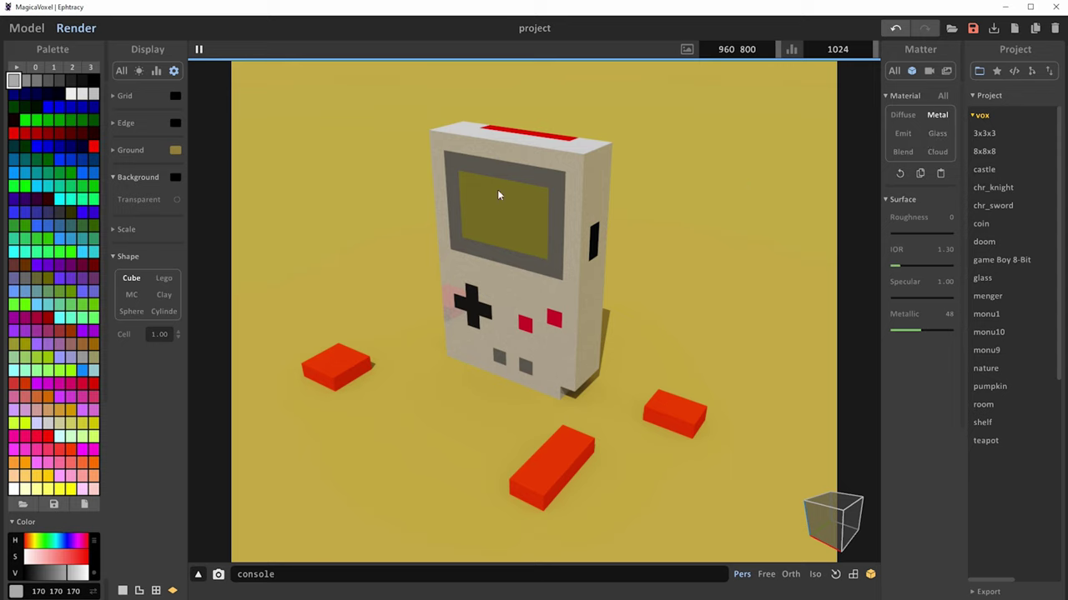
left_click(898, 114)
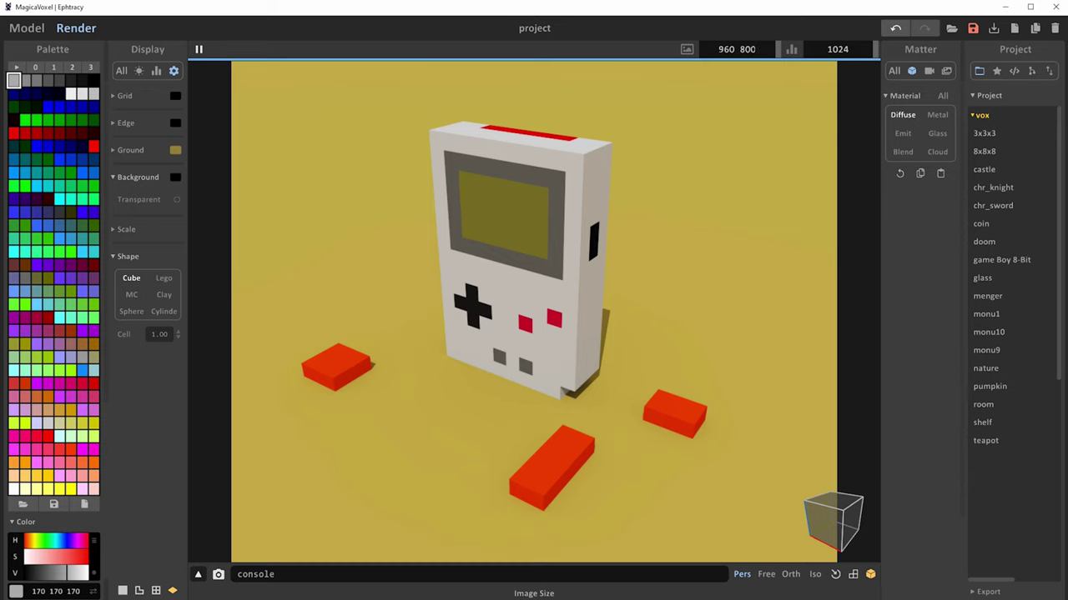
Set the render image size to 1080 x 1080 and reframe the console within the square image
left_click(736, 49)
type("1080")
key("Return")
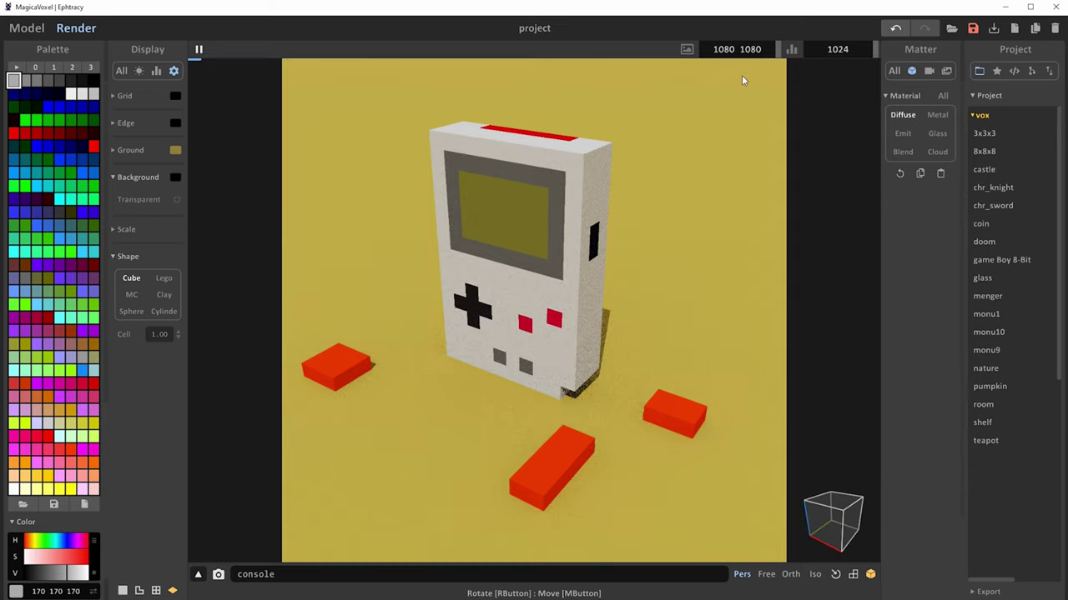
middle_click_drag(711, 253, 702, 242)
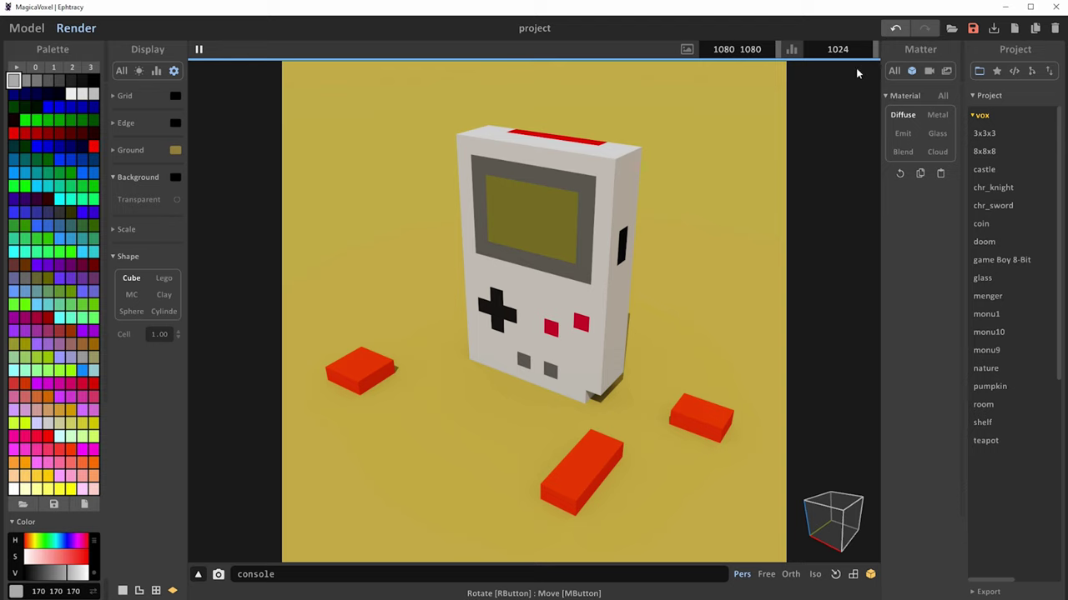
Save the rendered image as a PNG file named Gameboy in the export folder
left_click(219, 574)
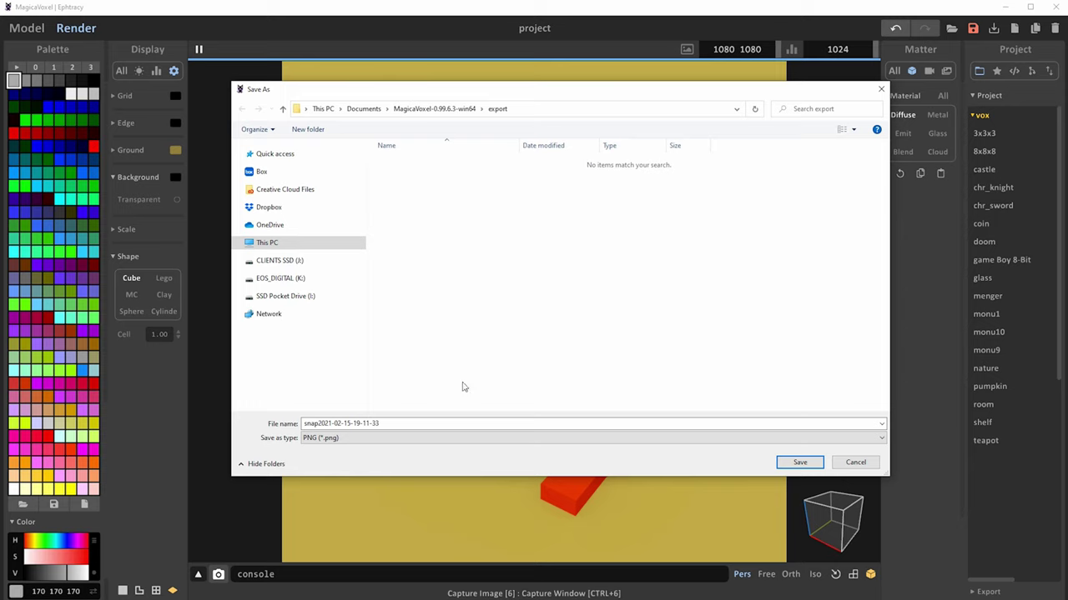
left_click(321, 439)
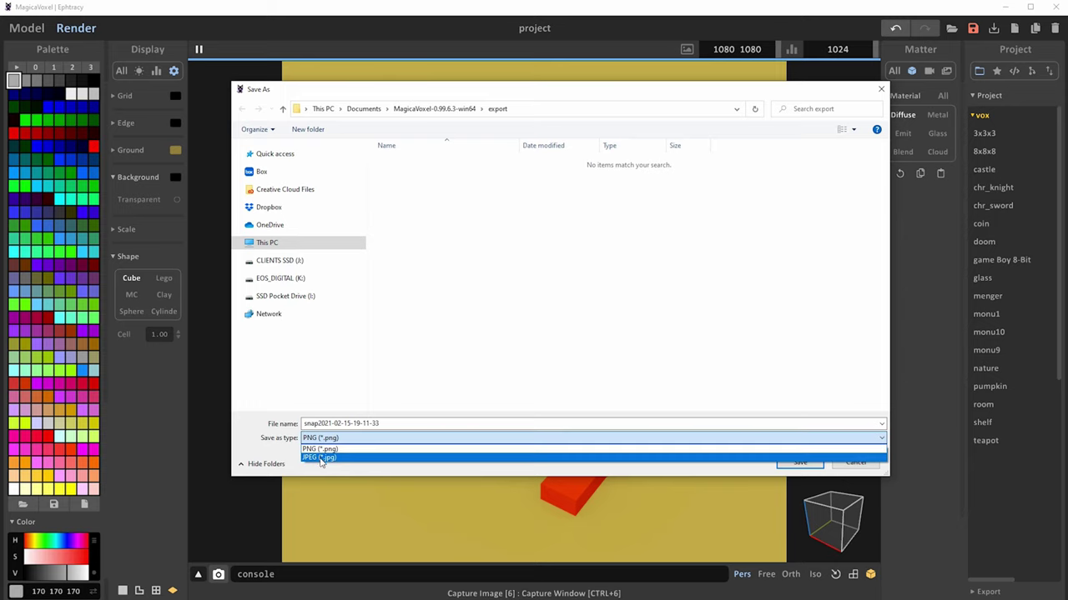
left_click(327, 448)
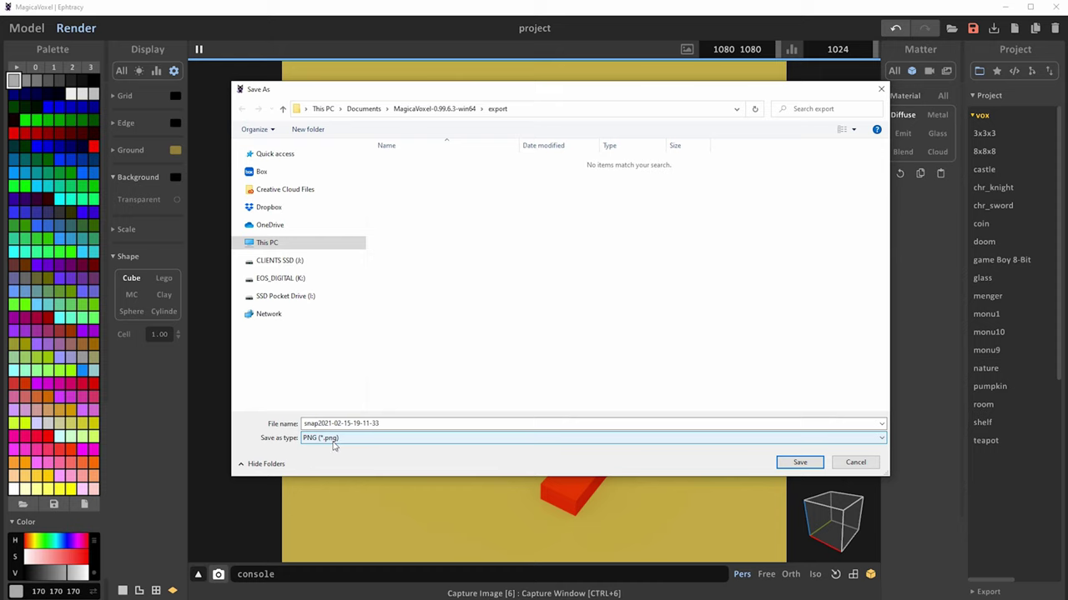
left_click(267, 425)
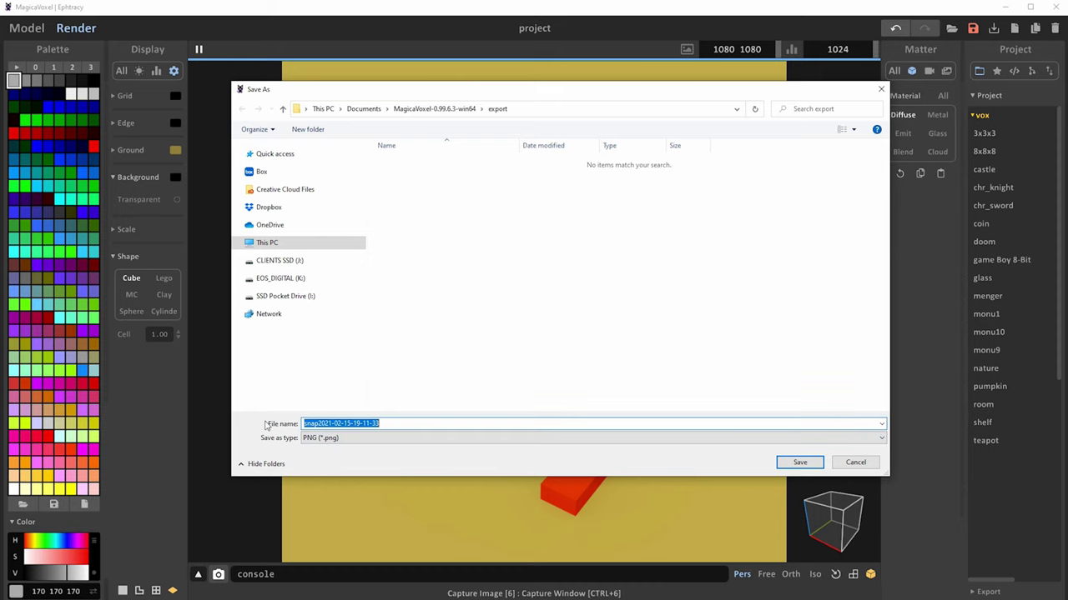
type("Game")
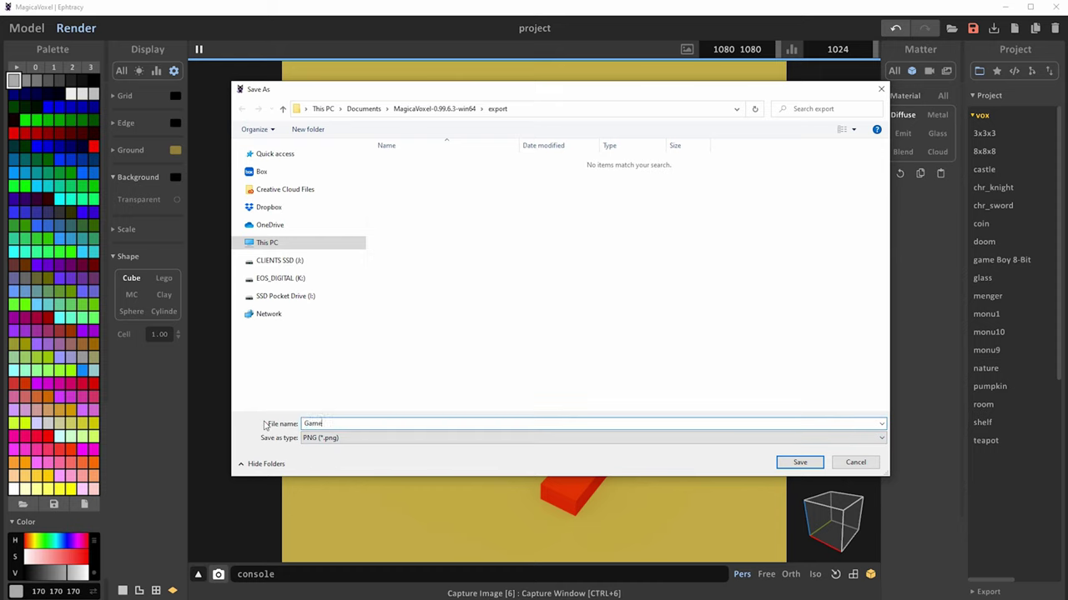
type("Boy")
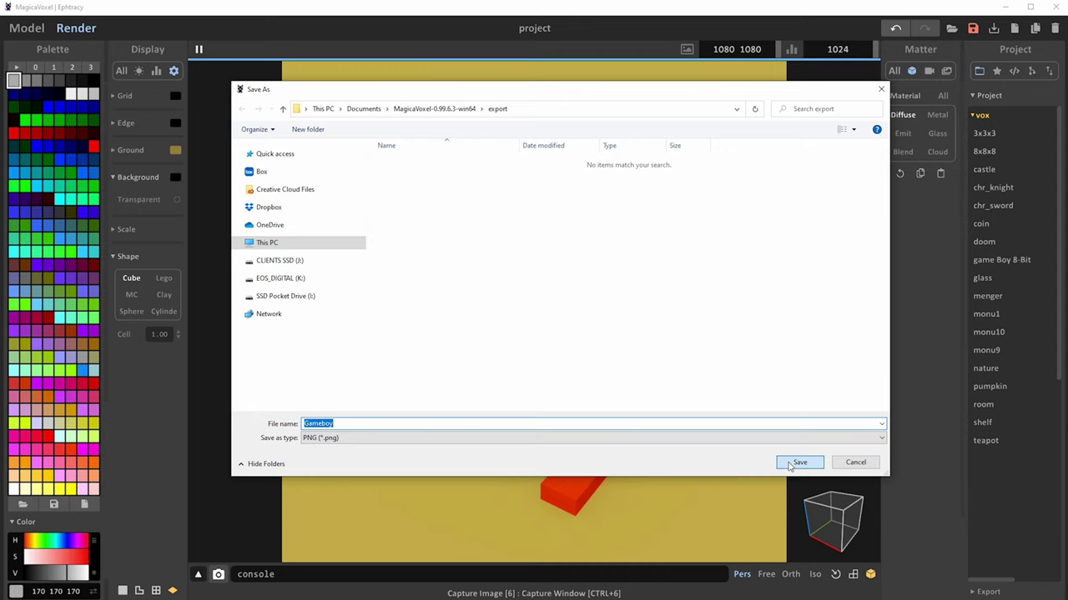
left_click(799, 462)
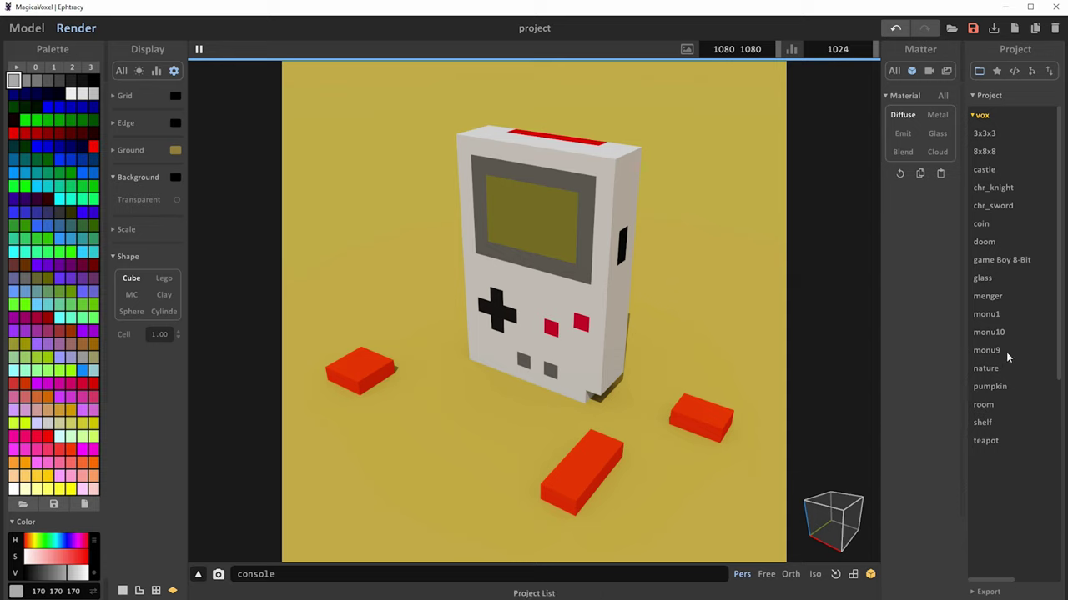
Show the model export formats, and save the project as Gameboy Tutorial in the vox folder
left_click(984, 592)
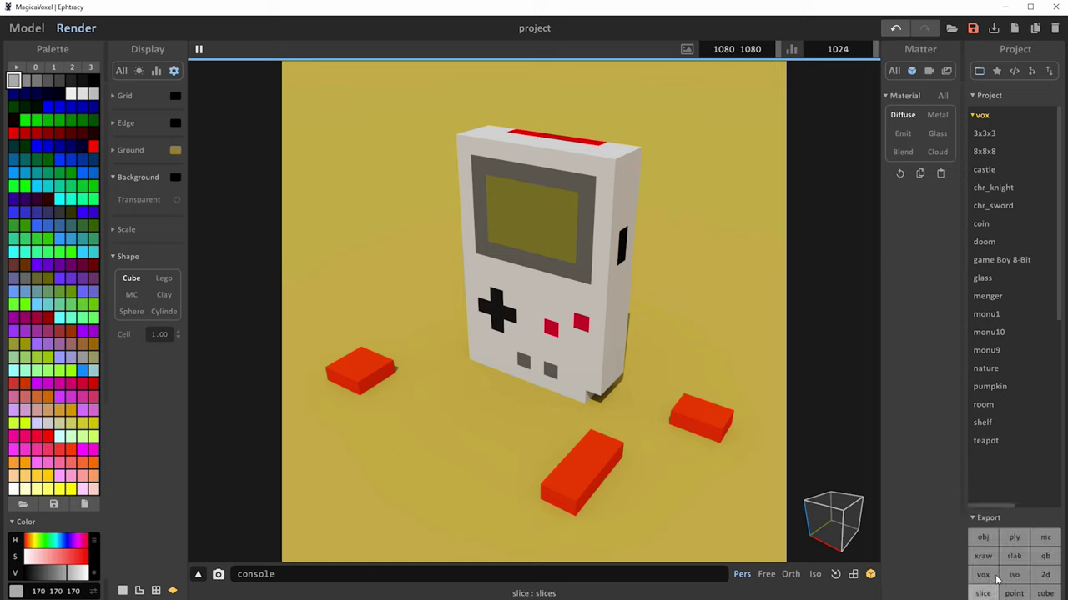
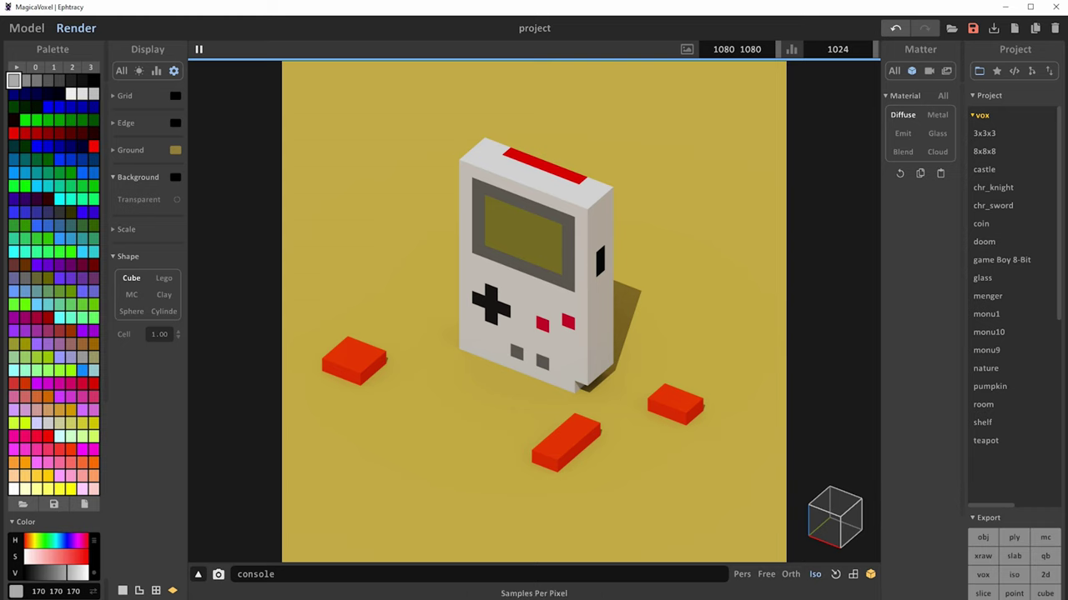
left_click(973, 30)
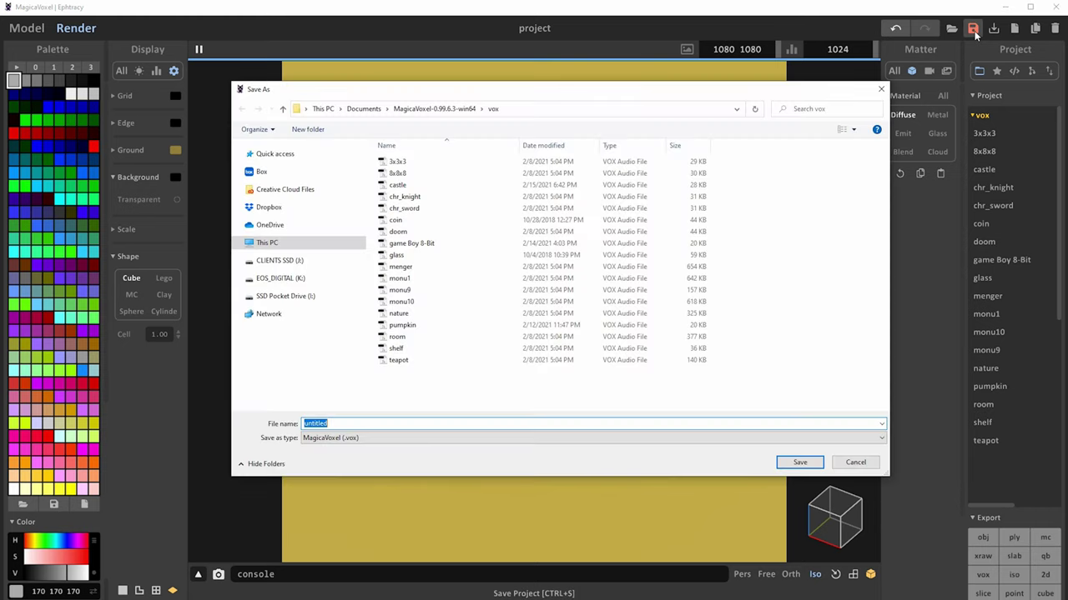
type("Gameboy Tutoria")
left_click(799, 464)
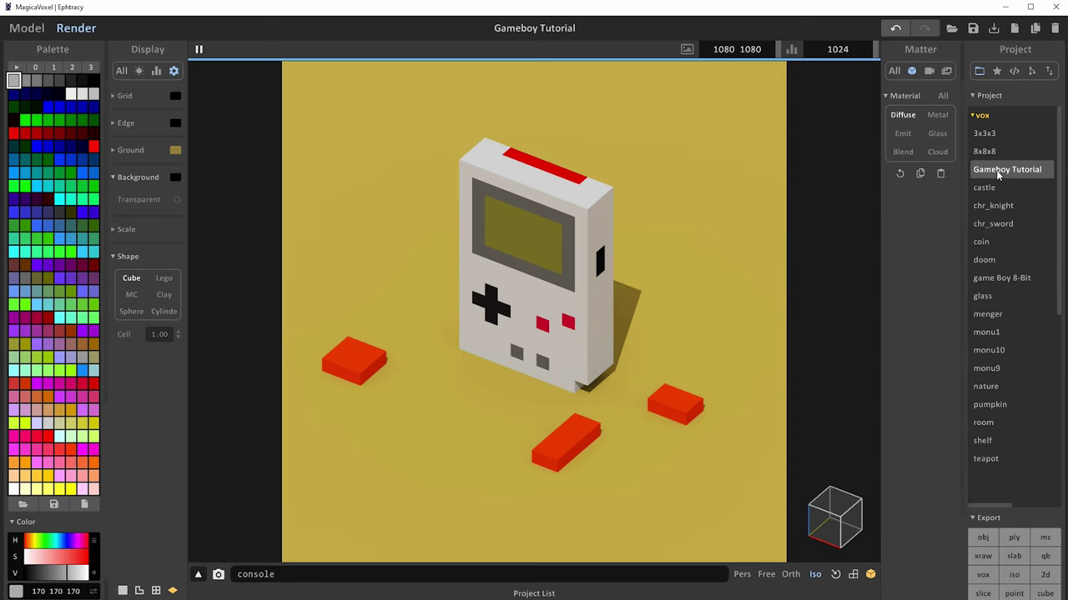
Return to the modelling workspace and erase the three loose red blocks around the console in box mode
left_click(38, 32)
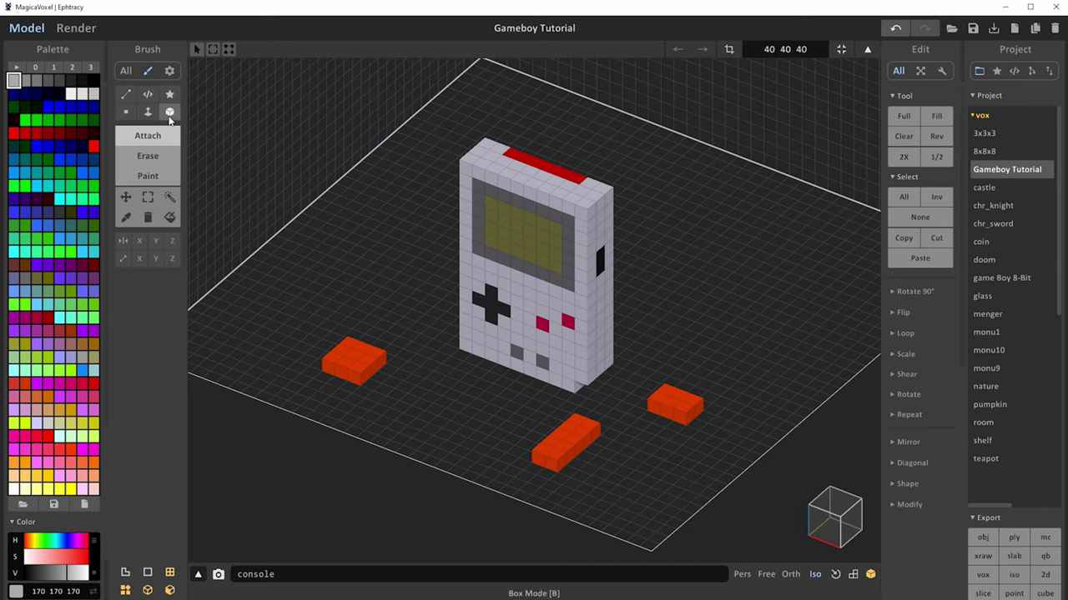
left_click(147, 156)
mouse_move(321, 334)
left_mouse_down()
mouse_move(379, 371)
mouse_move(333, 360)
left_mouse_up()
left_click(330, 350)
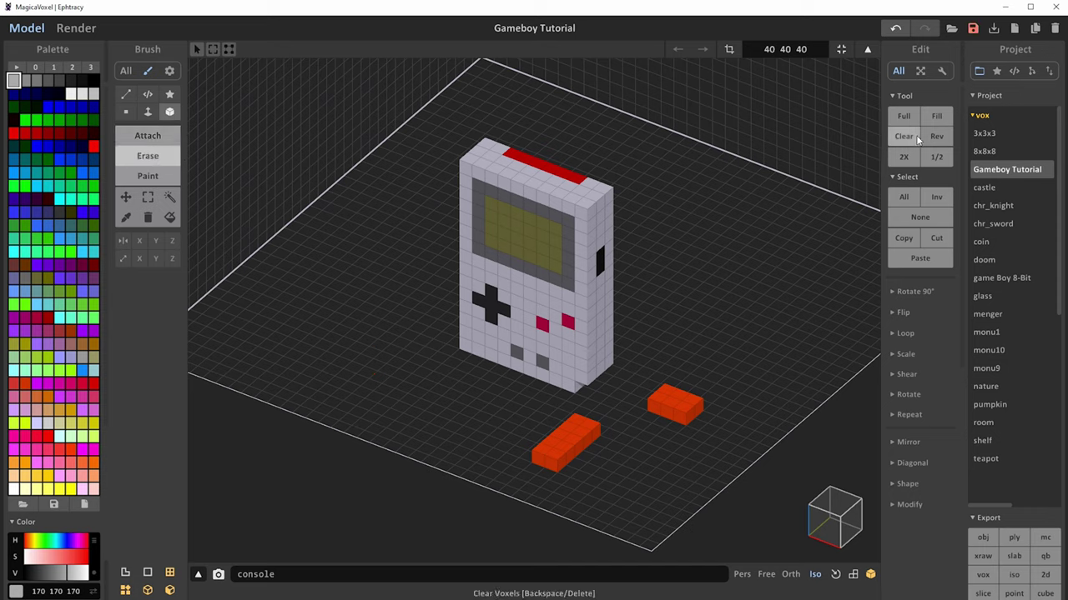
mouse_move(609, 427)
left_mouse_down()
mouse_move(545, 465)
mouse_move(517, 458)
left_mouse_up()
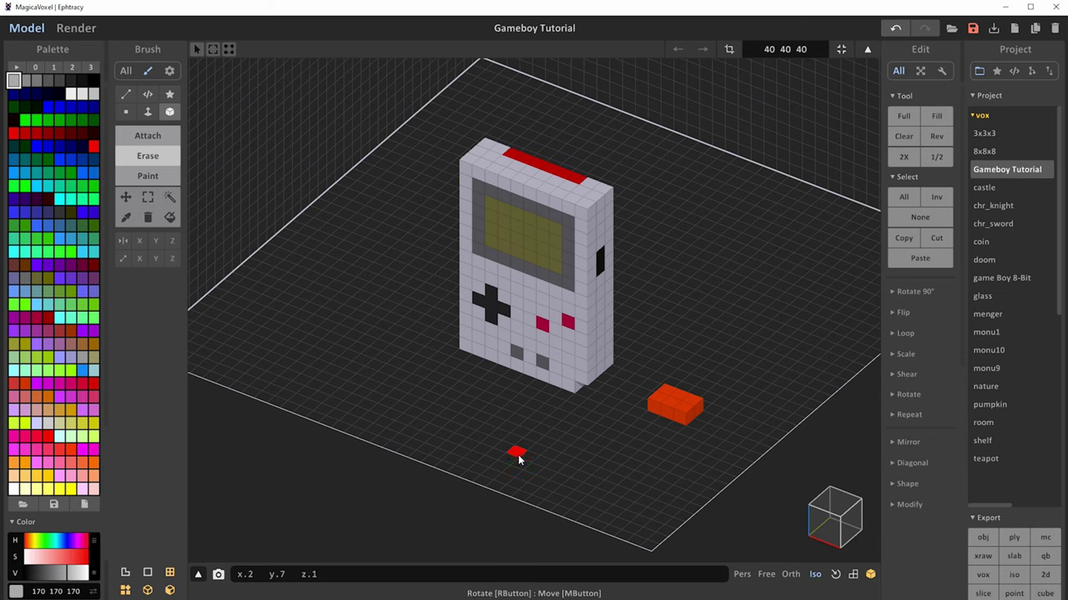
left_click_drag(639, 410, 705, 408)
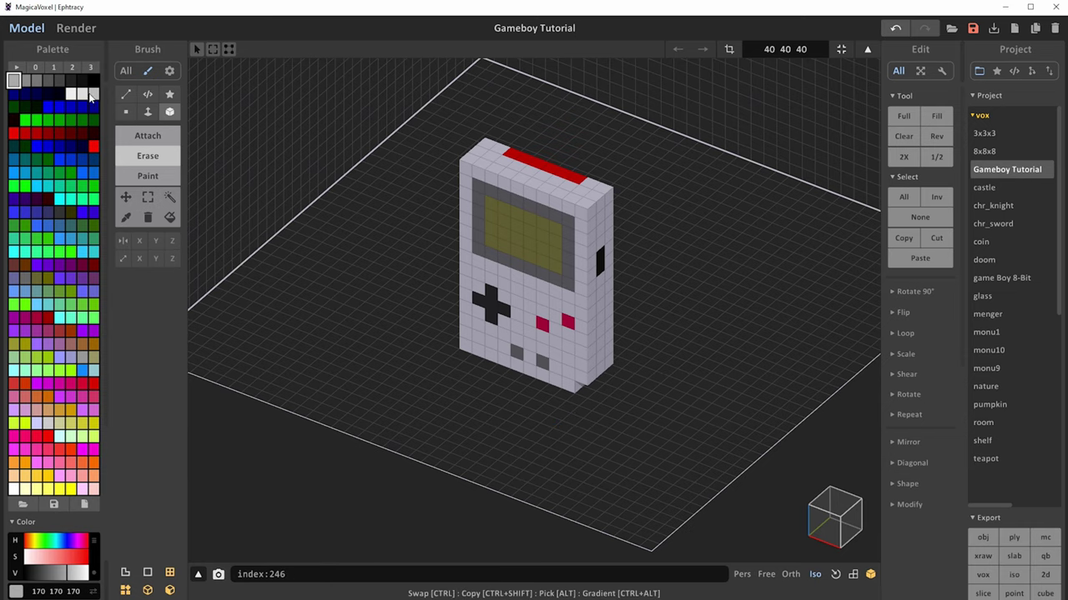
Set the box brush back to Attach and switch the camera to perspective view
left_click(148, 136)
left_click(667, 357)
mouse_move(676, 358)
right_mouse_down()
mouse_move(708, 339)
mouse_move(691, 325)
right_mouse_up()
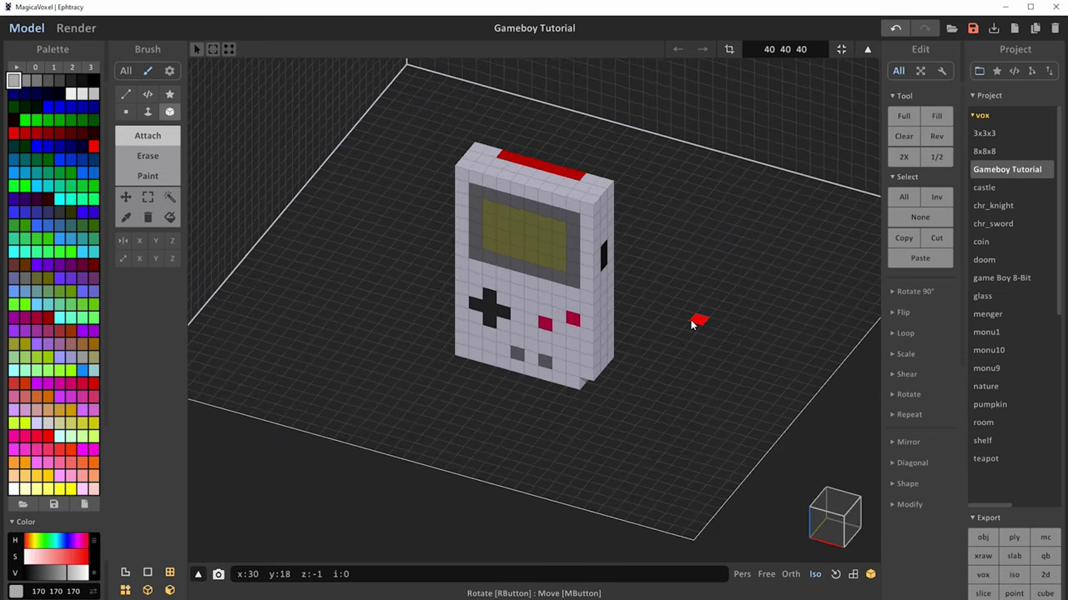
left_click(742, 574)
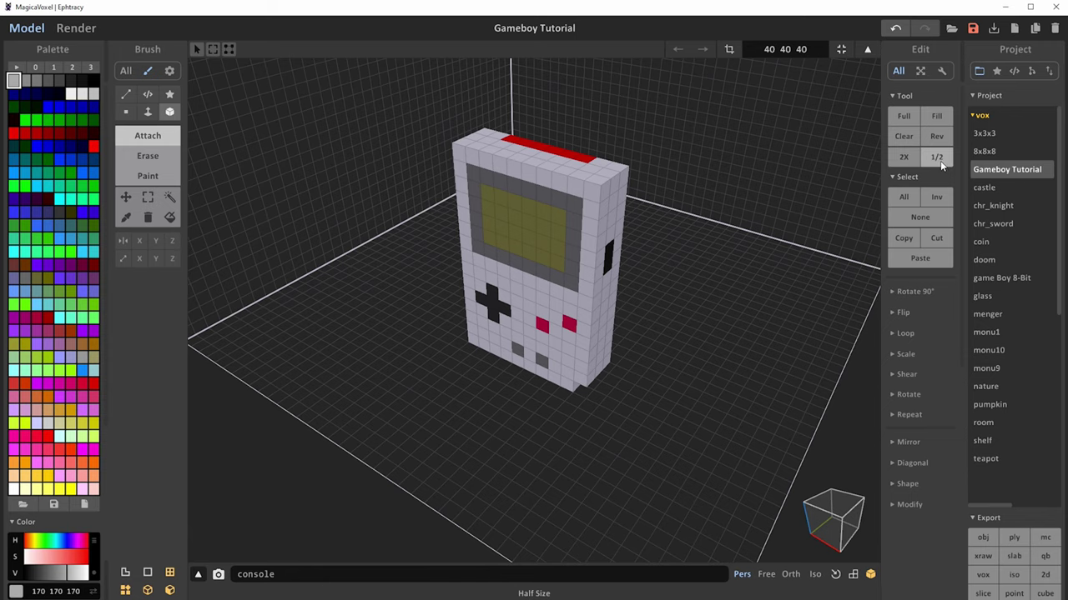
Double the model's size to 80 x 80 x 80 and inspect the console's finer voxel grid up close
scroll(715, 267, "down", 5)
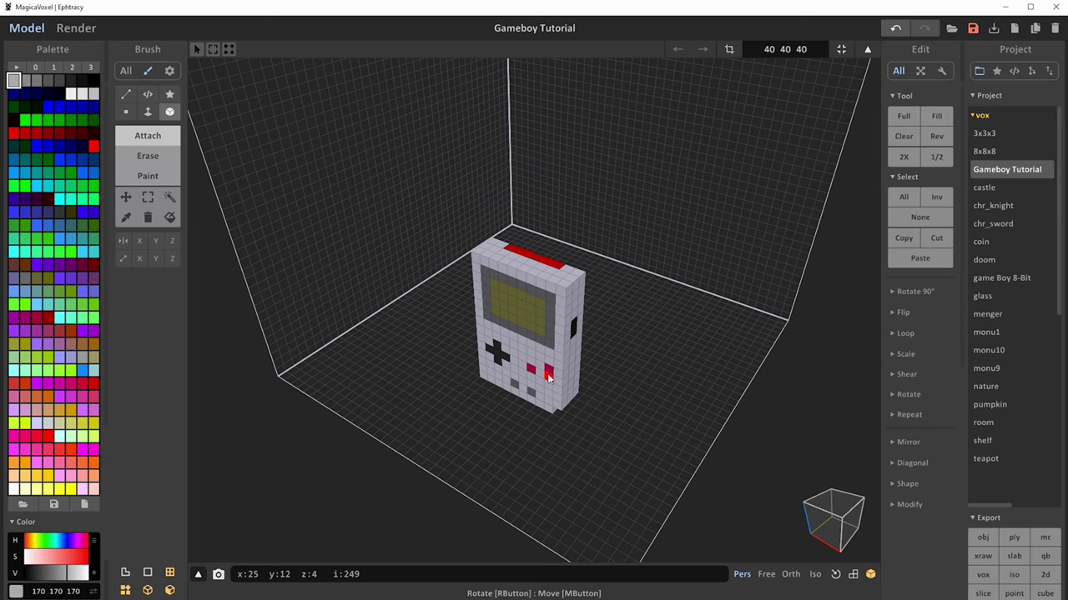
left_click(906, 159)
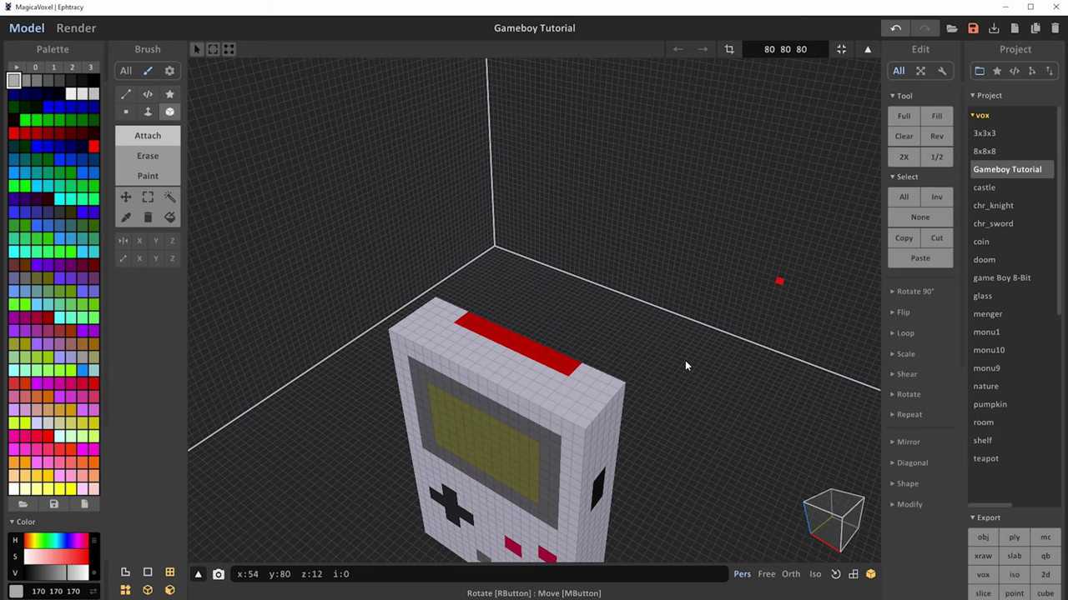
scroll(644, 389, "down", 5)
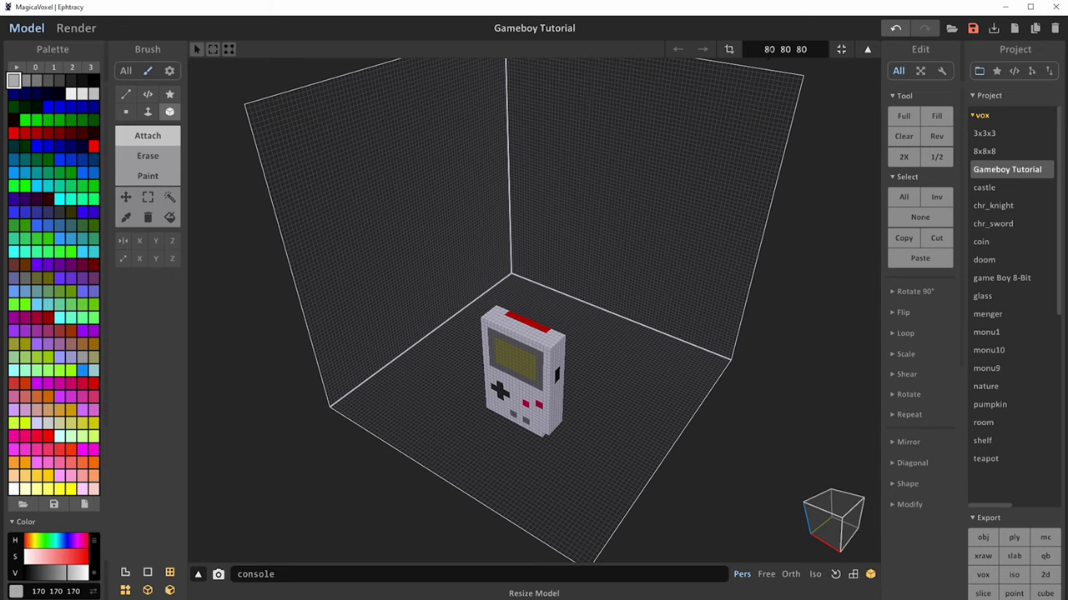
right_click_drag(593, 441, 615, 409)
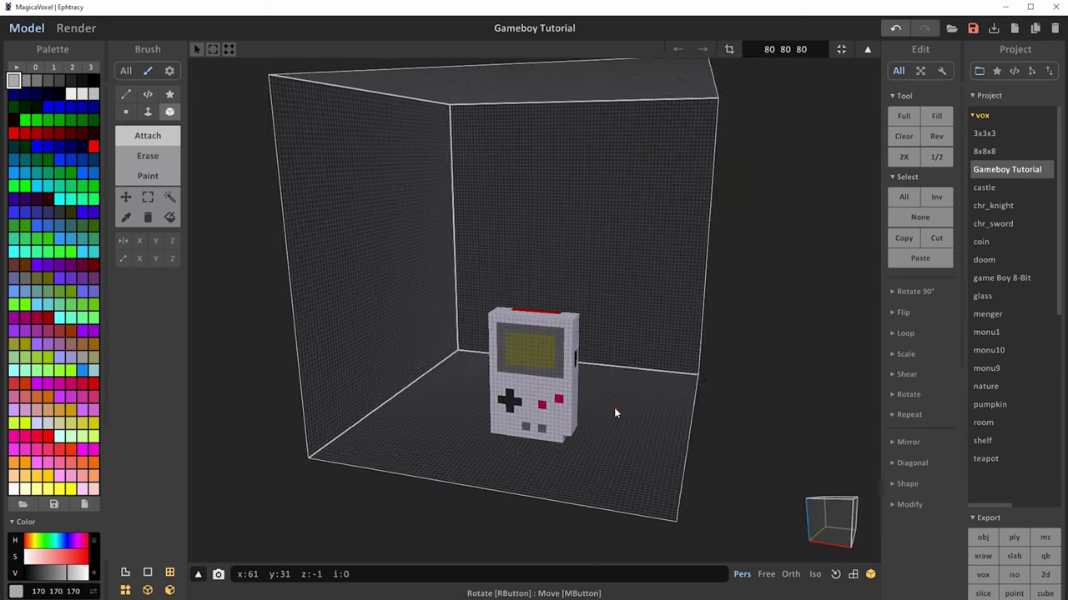
scroll(613, 417, "up", 3)
scroll(610, 427, "up", 10)
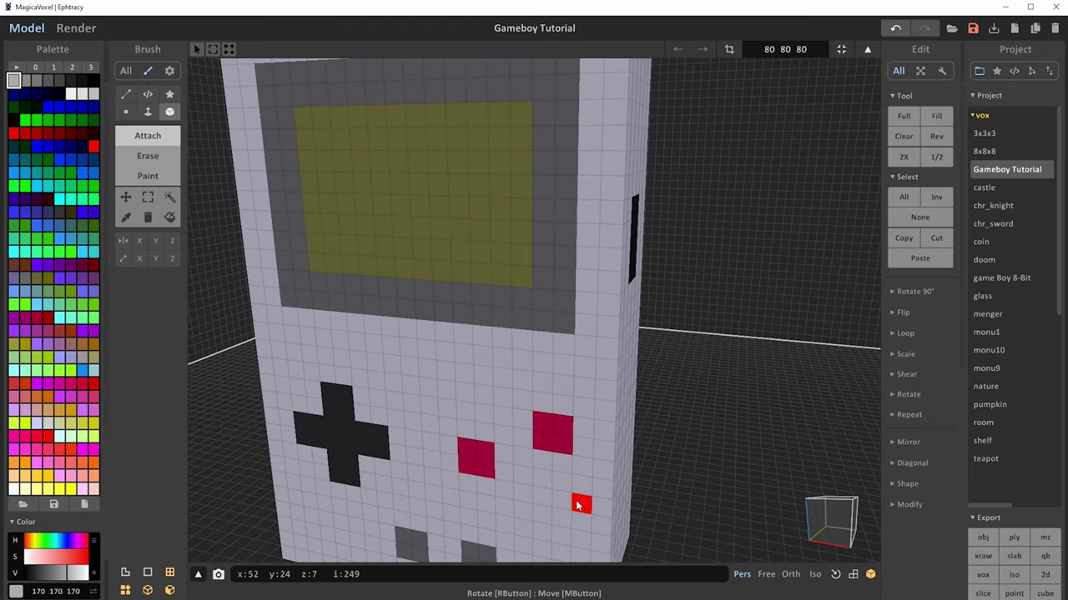
right_click_drag(579, 501, 606, 477)
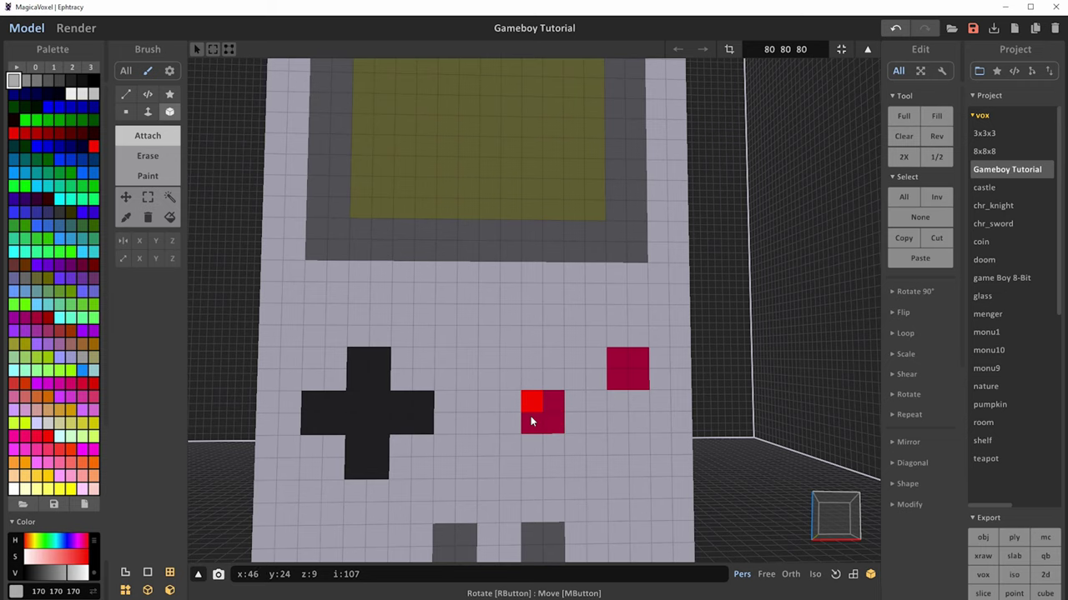
scroll(550, 417, "down", 5)
right_click_drag(667, 424, 624, 389)
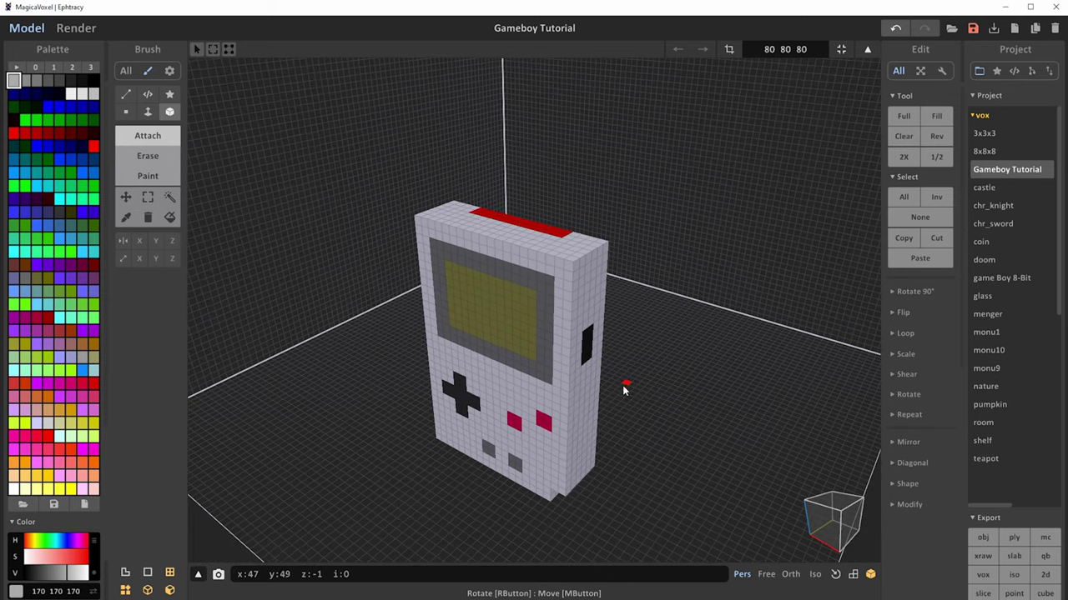
Try halving the model's size twice, down to 20 x 20 x 20, and undo the last halving
left_click(938, 159)
mouse_move(615, 293)
right_mouse_down()
mouse_move(593, 269)
mouse_move(618, 305)
right_mouse_up()
left_click(937, 156)
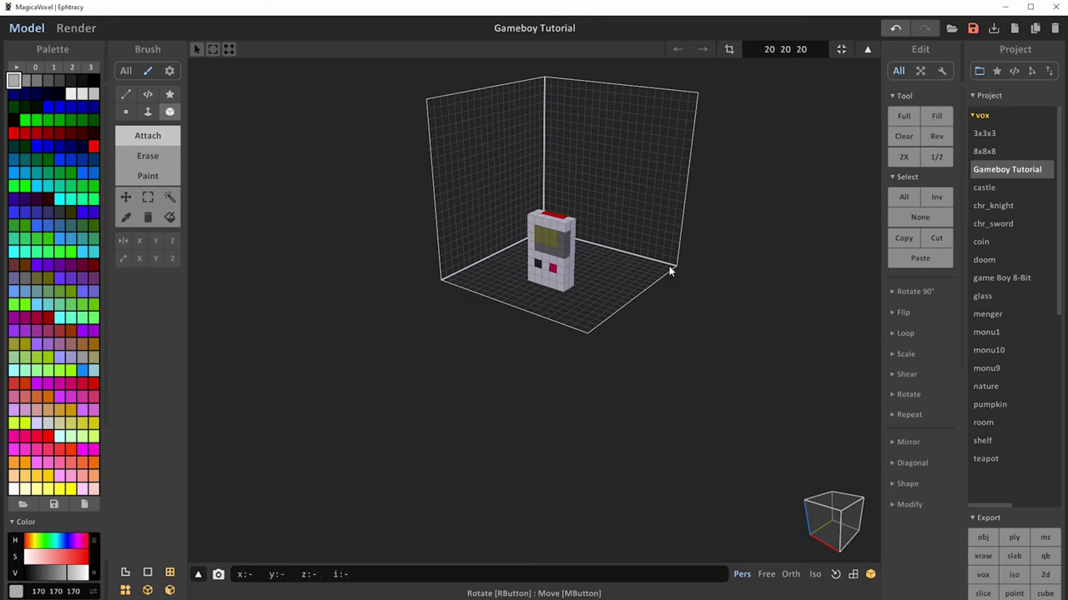
right_click_drag(672, 269, 661, 214)
middle_click_drag(661, 214, 492, 269)
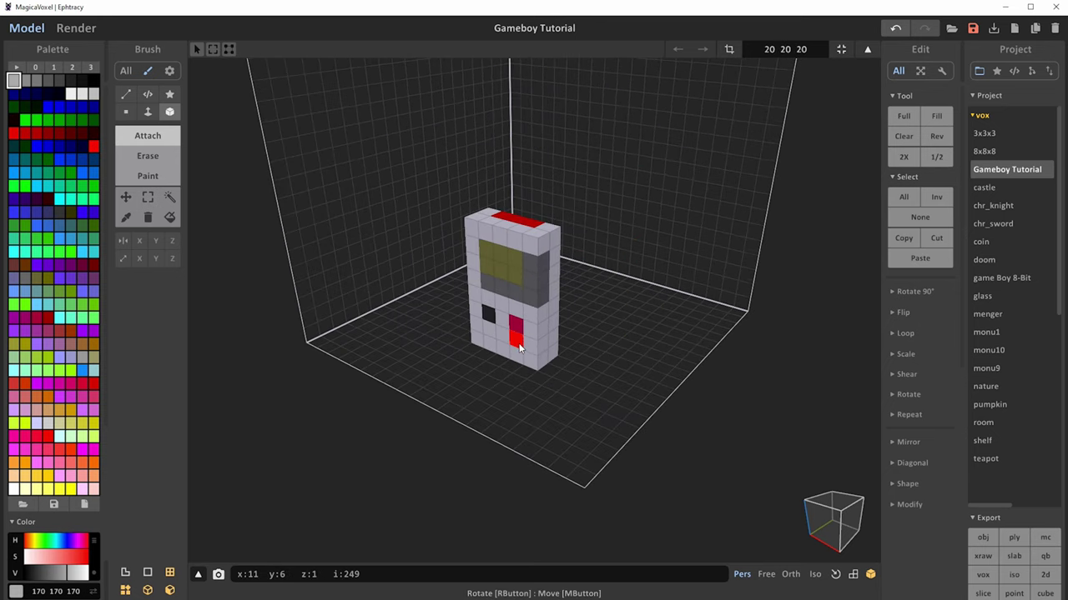
key("ctrl+z")
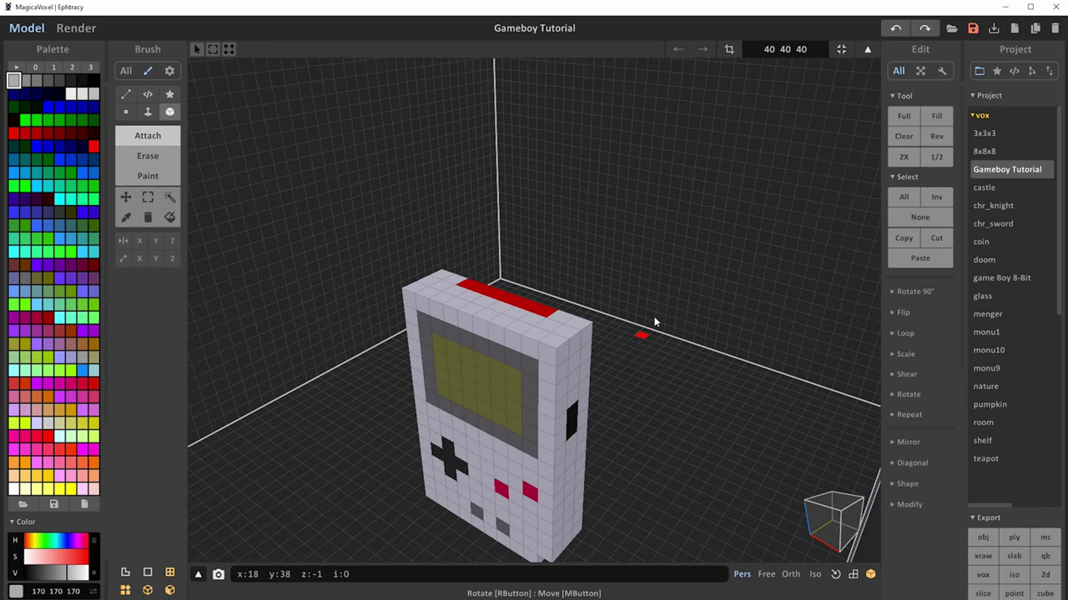
Try flipping the console along the Y and X axes, and flip it back along both
right_click_drag(655, 323, 660, 258)
scroll(660, 257, "down", 5)
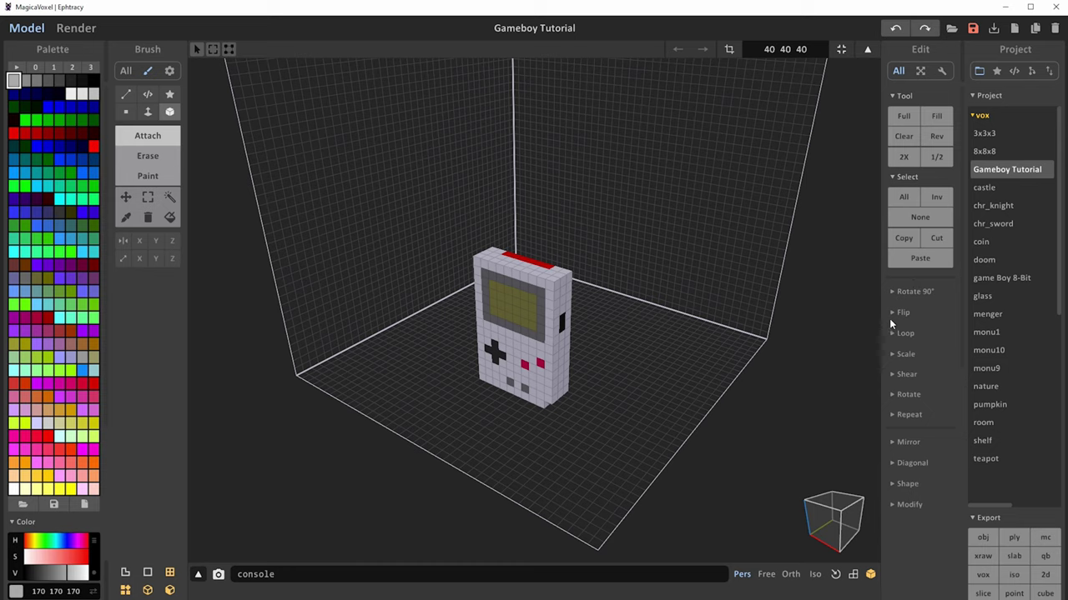
left_click(894, 313)
left_click(920, 333)
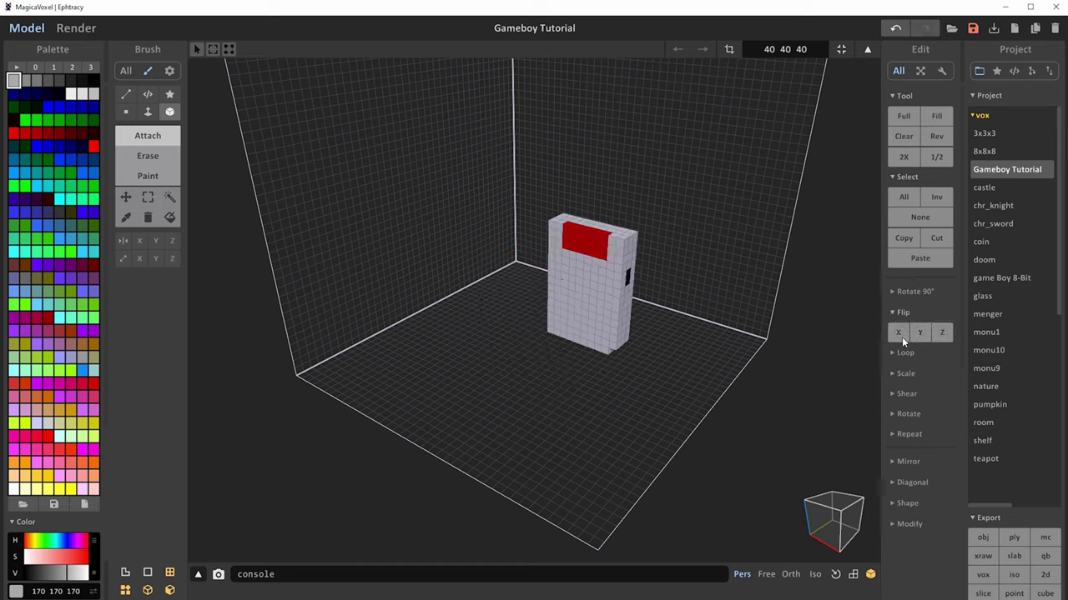
left_click(898, 333)
left_click(920, 333)
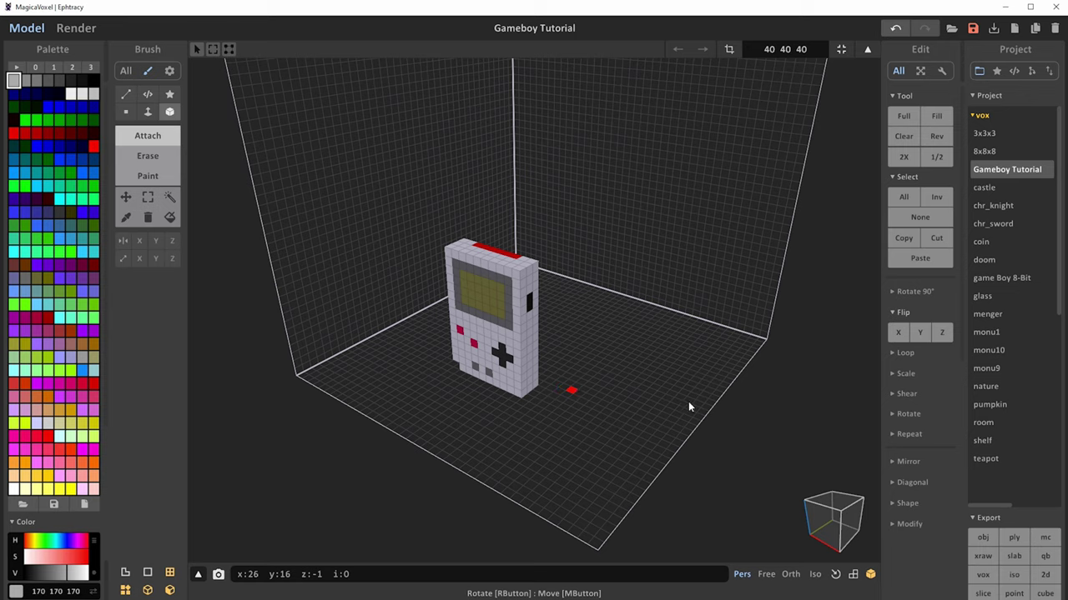
left_click(897, 335)
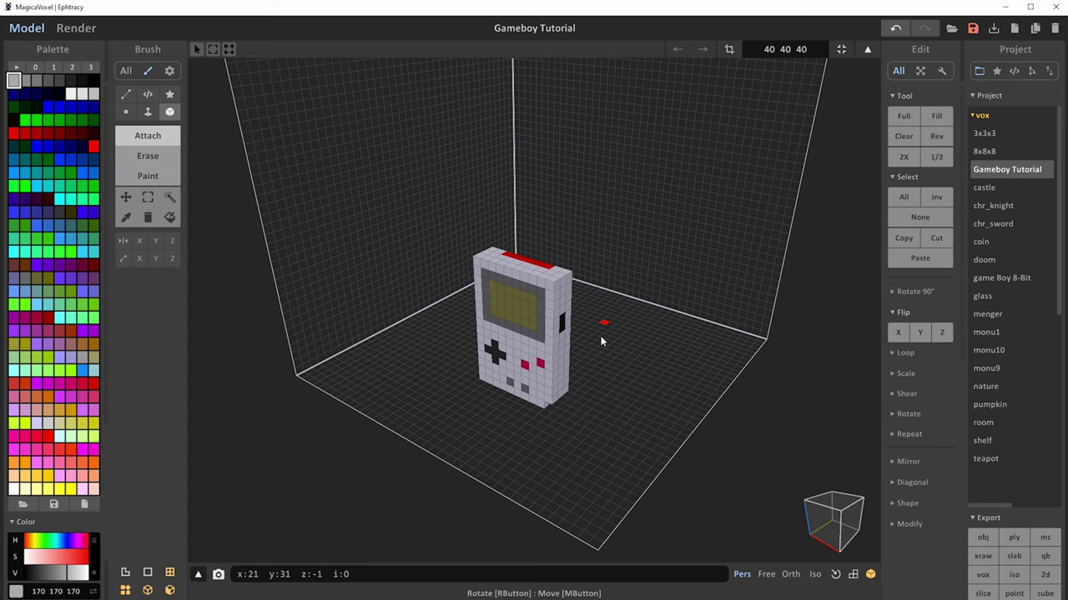
Render the console, and darken the lighting with sun intensity 0 and sky intensity 25
mouse_move(603, 333)
right_mouse_down()
mouse_move(596, 358)
mouse_move(511, 308)
right_mouse_up()
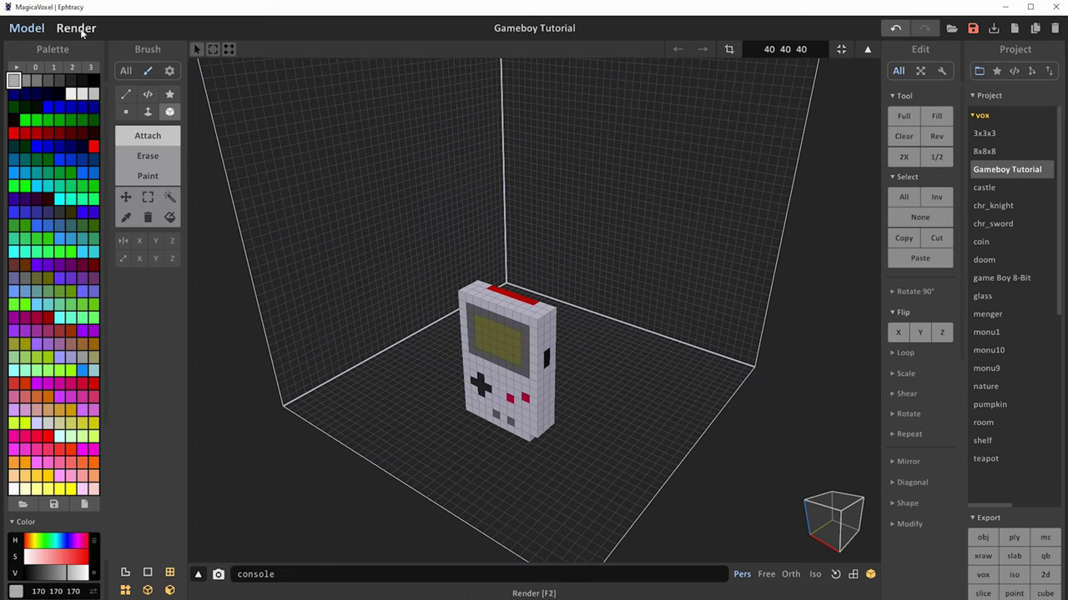
left_click(77, 30)
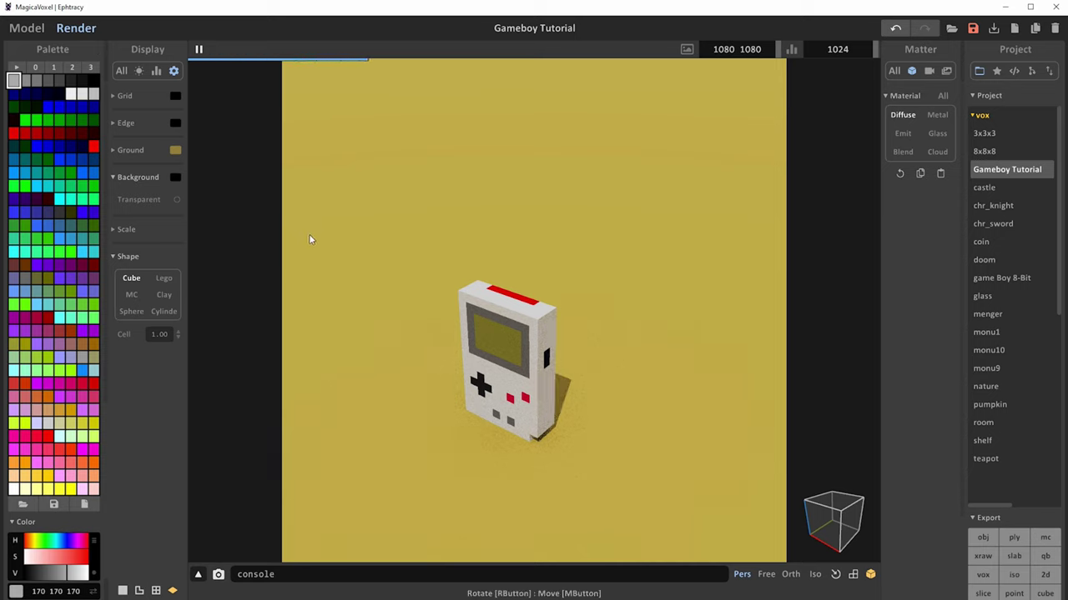
scroll(600, 375, "up", 10)
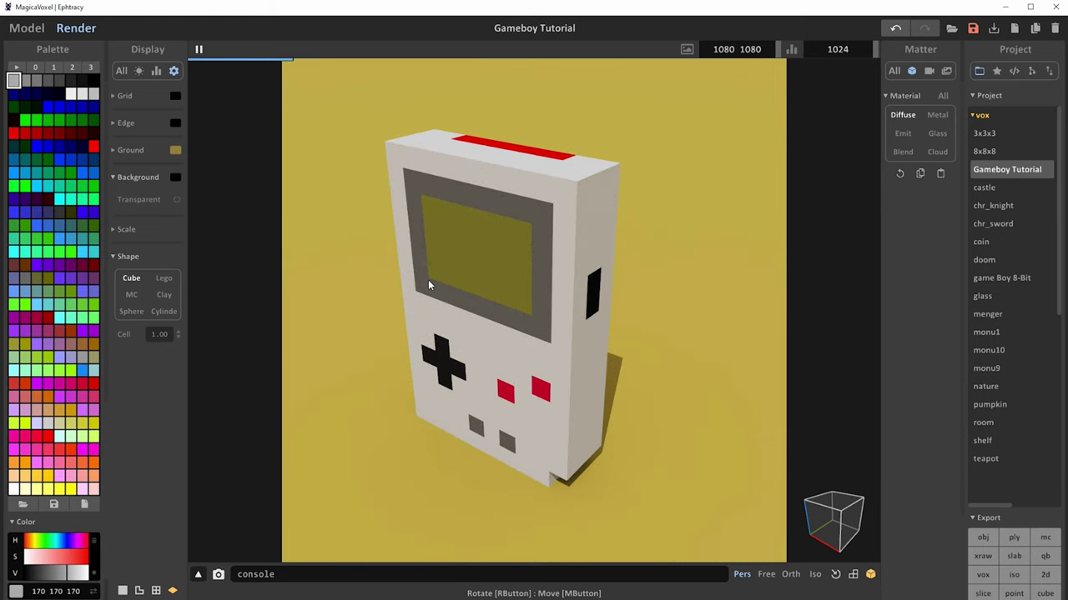
left_click(139, 71)
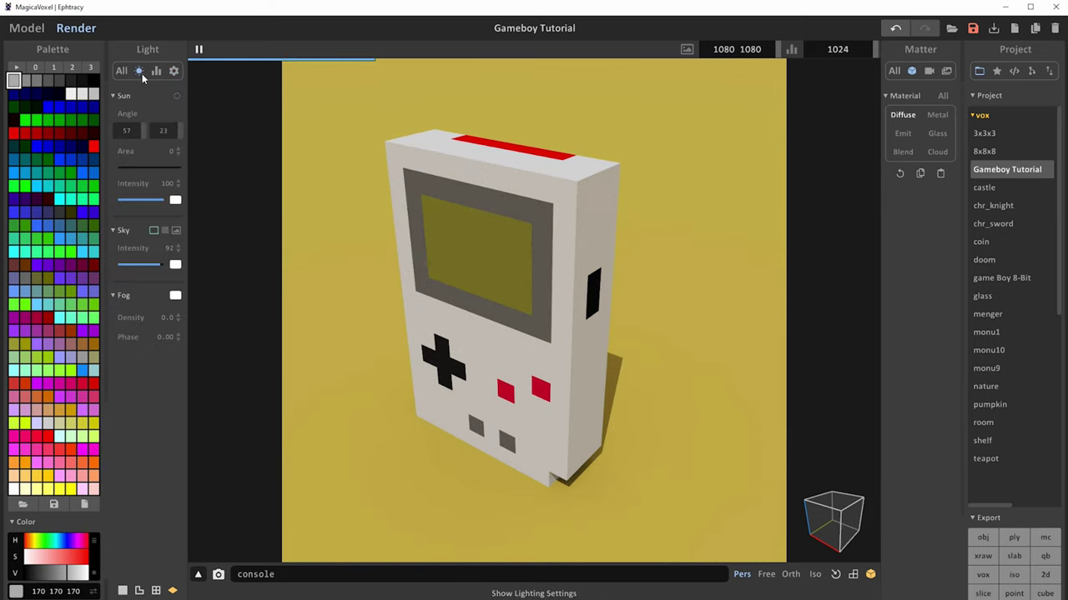
left_click_drag(161, 204, 115, 203)
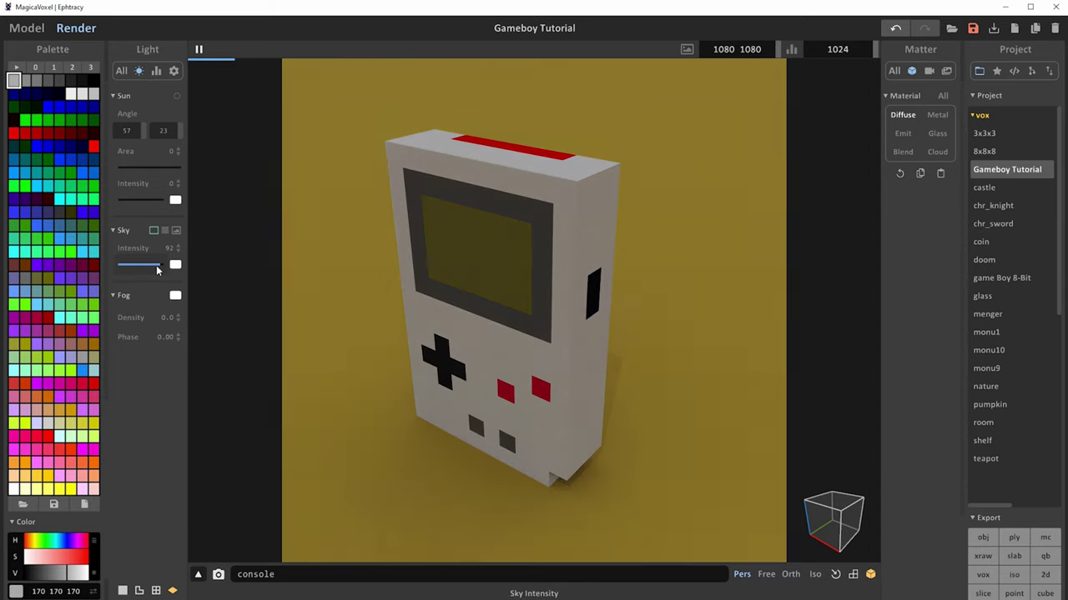
left_click_drag(157, 269, 128, 271)
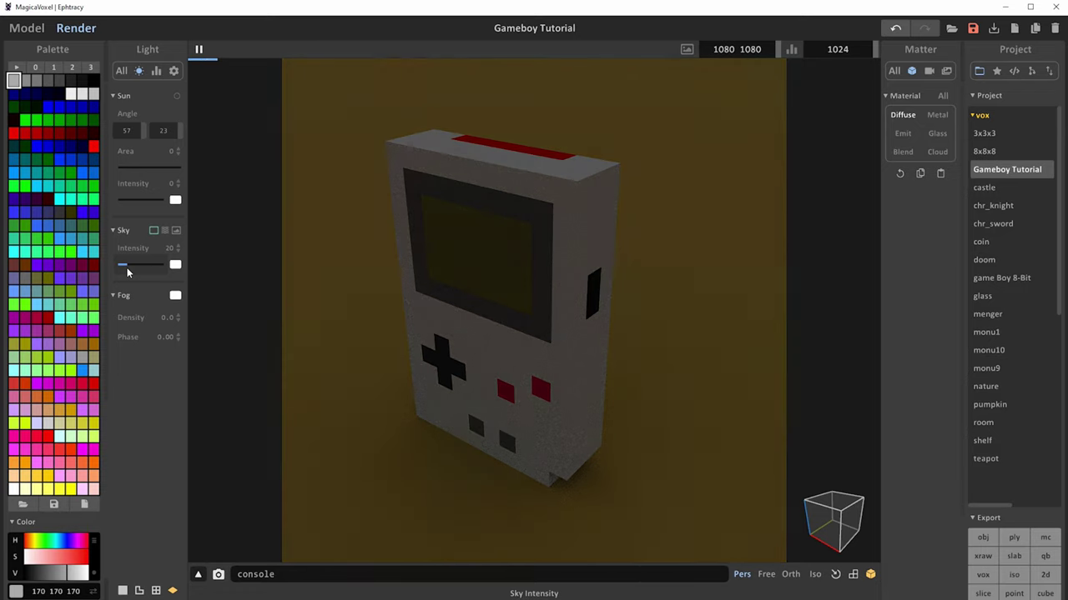
middle_click_drag(510, 369, 548, 350)
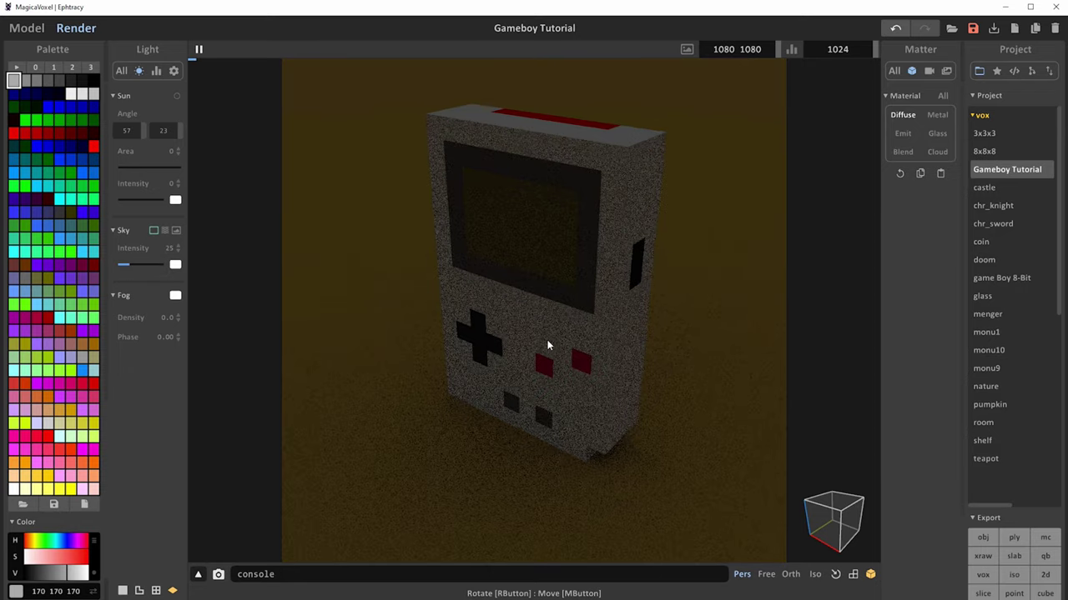
Change the render's ground color to a dark neutral grey
left_click(156, 71)
left_click(174, 71)
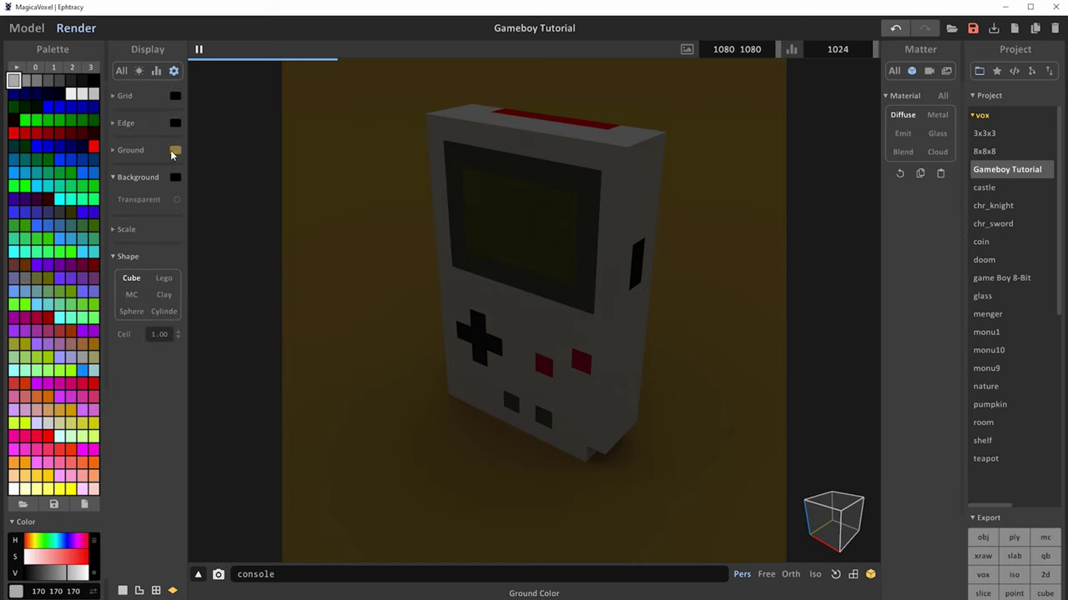
left_click(176, 151)
mouse_move(244, 190)
left_mouse_down()
mouse_move(208, 175)
mouse_move(234, 197)
left_mouse_up()
left_click(354, 260)
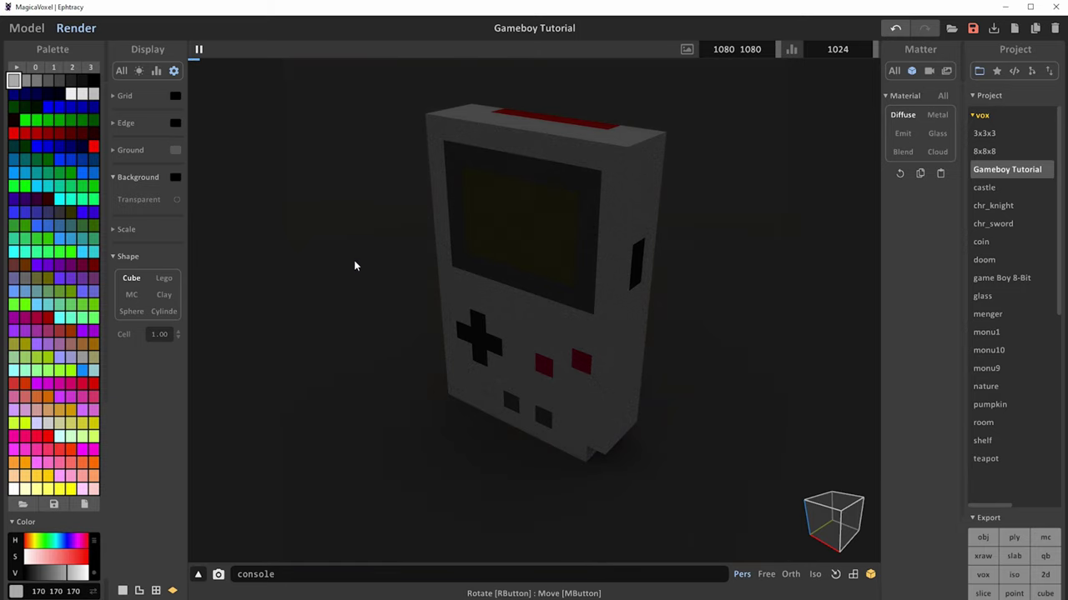
Give the console screen's olive color an Emit material with Emission 50 and Power at level 3
left_click(518, 223)
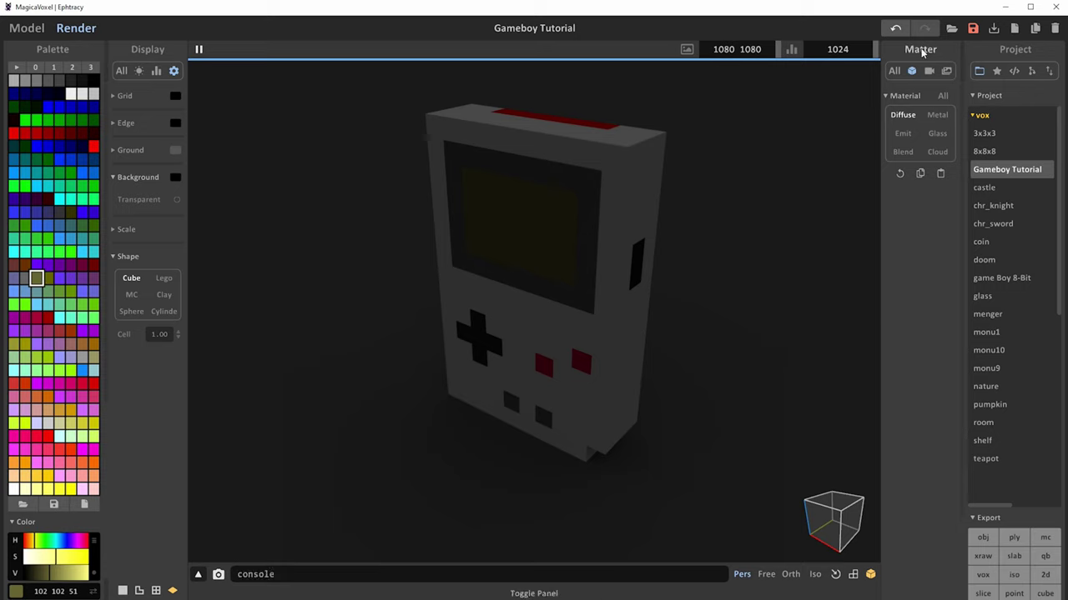
left_click(902, 133)
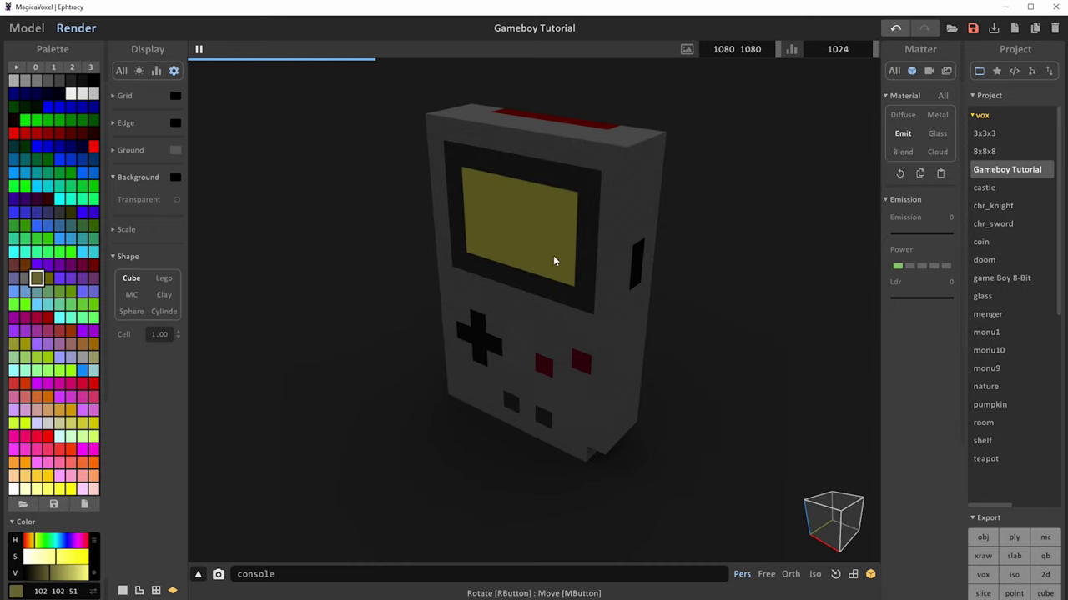
left_click_drag(895, 234, 919, 234)
left_click(921, 266)
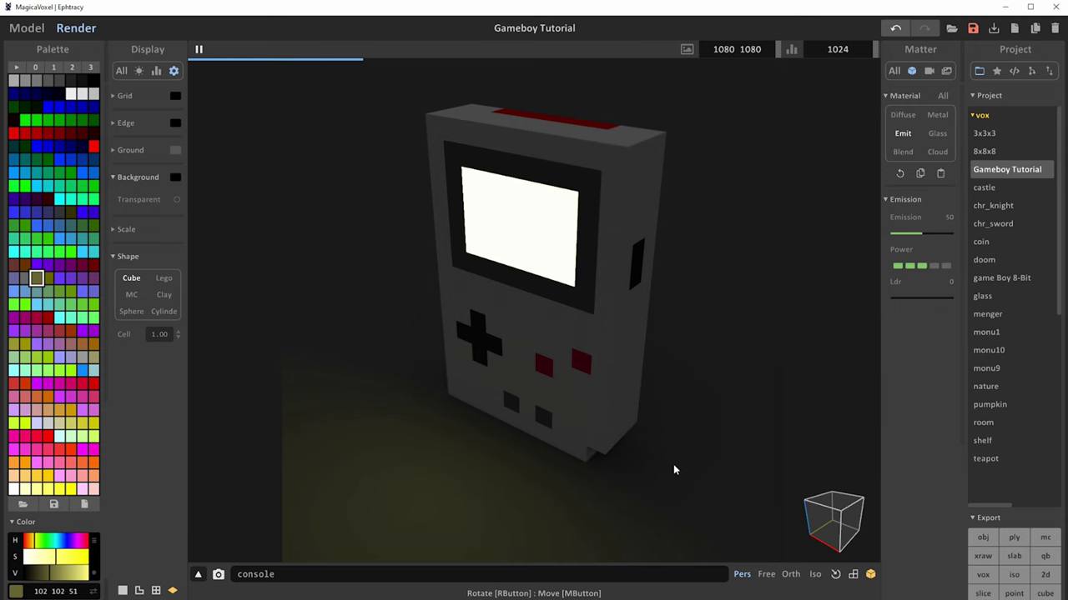
Try the glowing screen's Ldr setting, leave it at 0, and set its Emission to 59
scroll(679, 458, "down", 3)
mouse_move(685, 455)
right_mouse_down()
mouse_move(662, 463)
mouse_move(701, 451)
right_mouse_up()
scroll(701, 446, "up", 3)
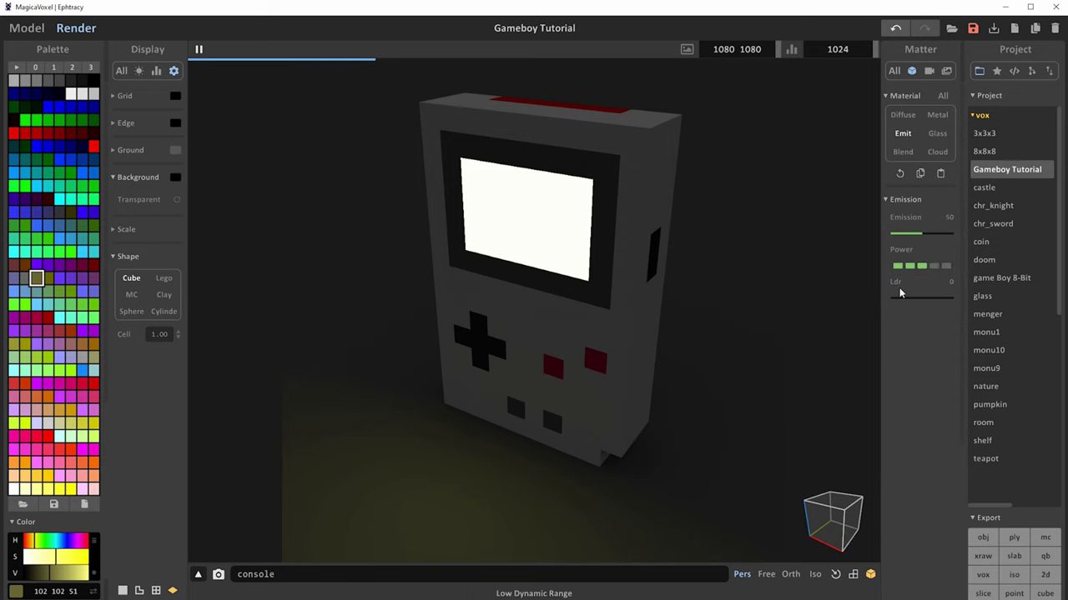
left_click_drag(903, 303, 881, 304)
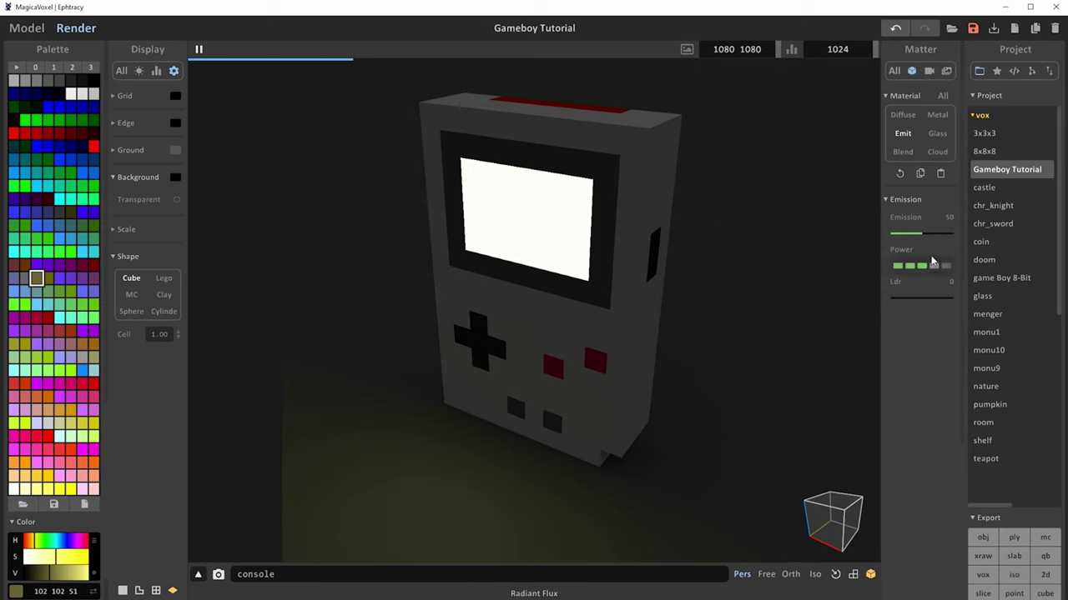
left_click_drag(920, 233, 924, 232)
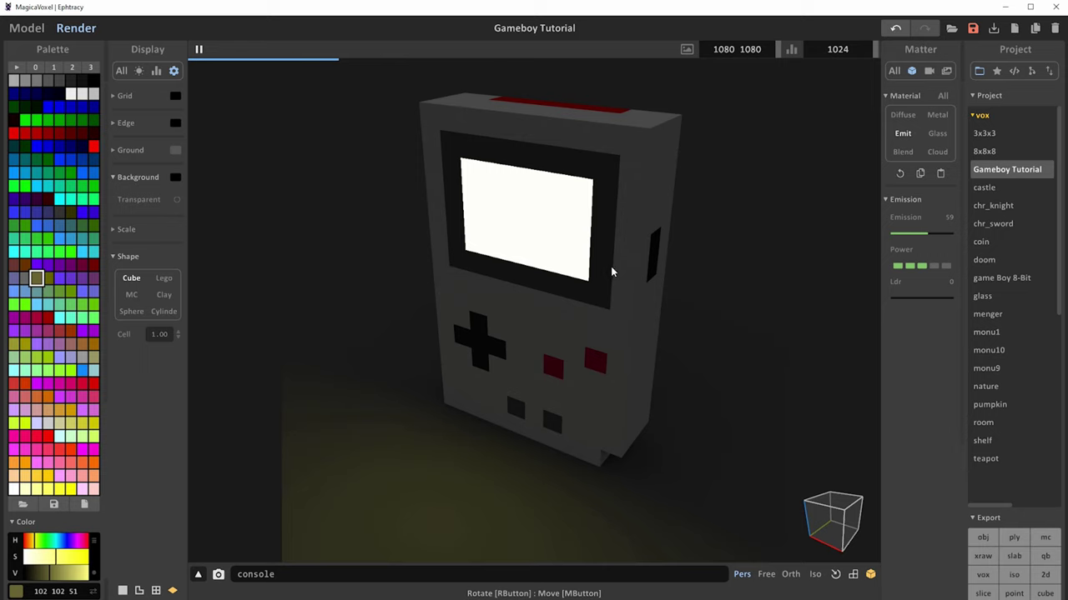
Try the render camera's depth of field with Aperture 81 and a focus point on the console, and set the Aperture to 0
left_click(929, 72)
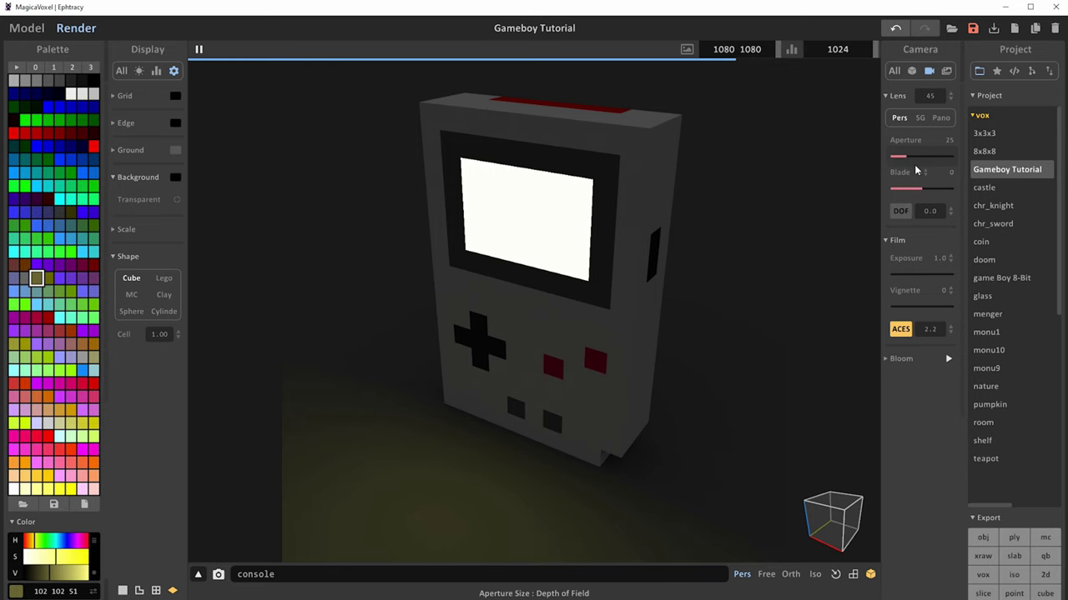
left_click_drag(906, 161, 927, 161)
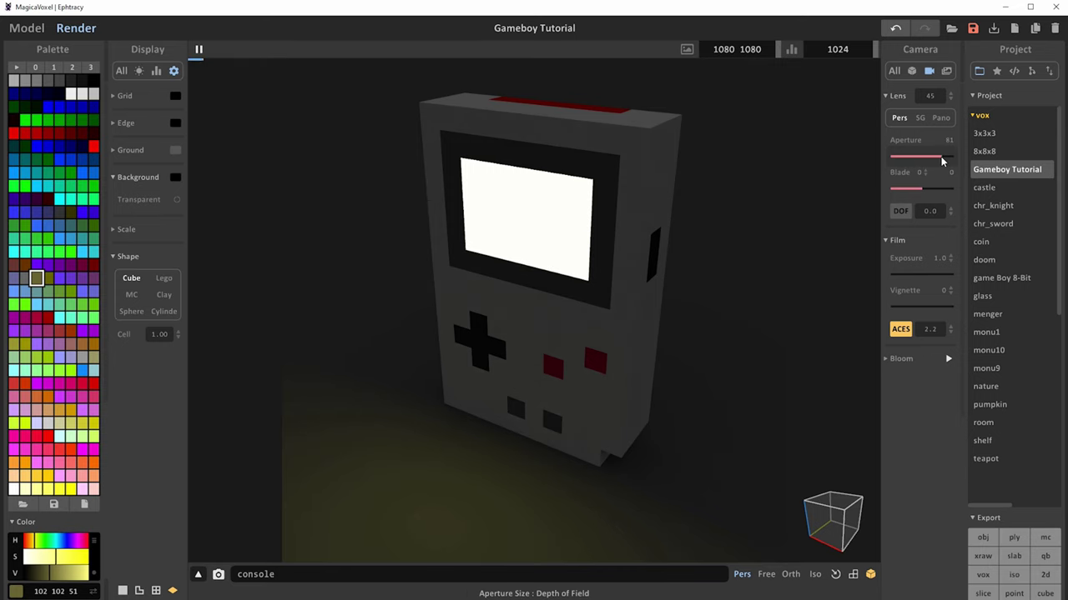
right_click_drag(859, 184, 944, 161)
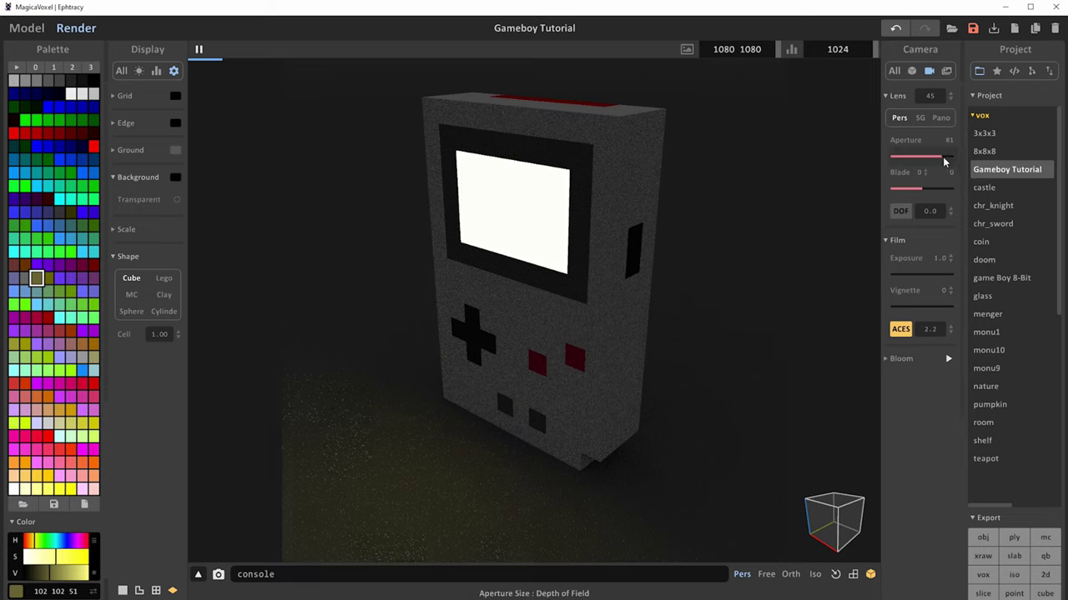
left_click(622, 133)
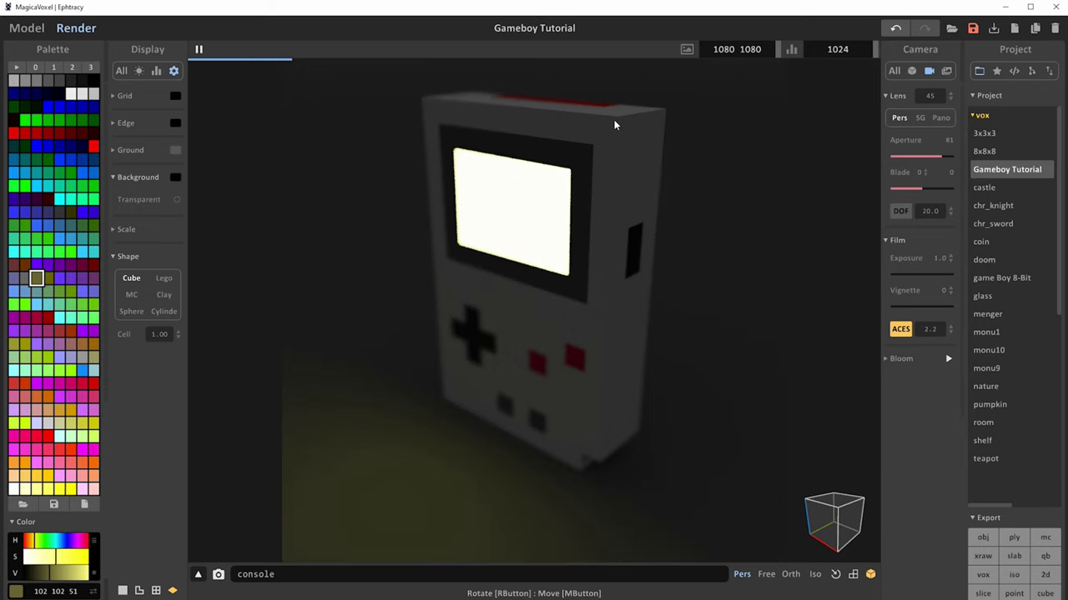
right_click_drag(587, 167, 598, 263)
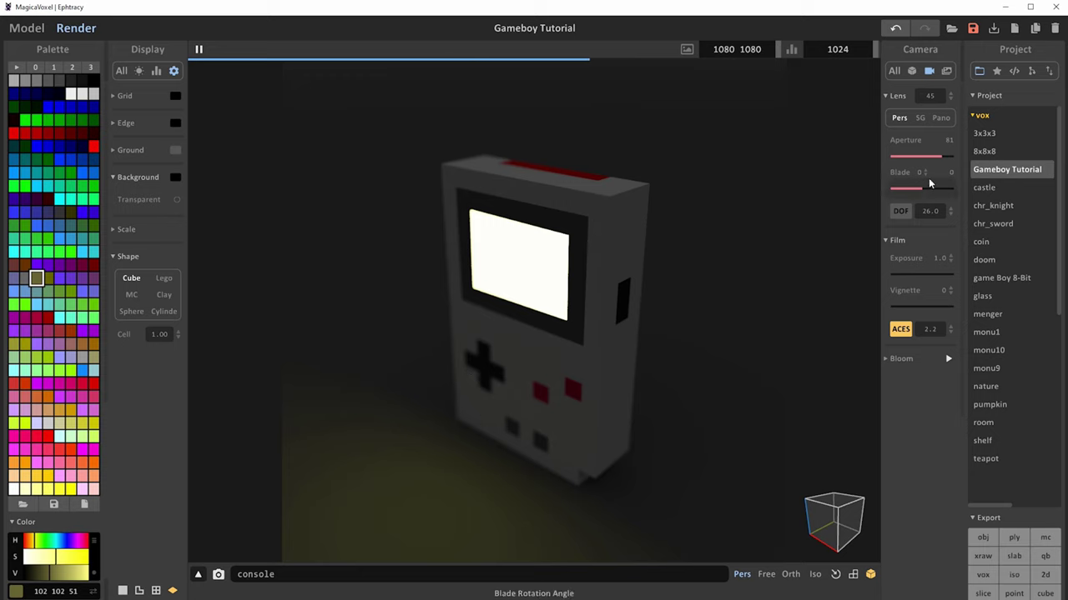
left_click_drag(945, 160, 890, 166)
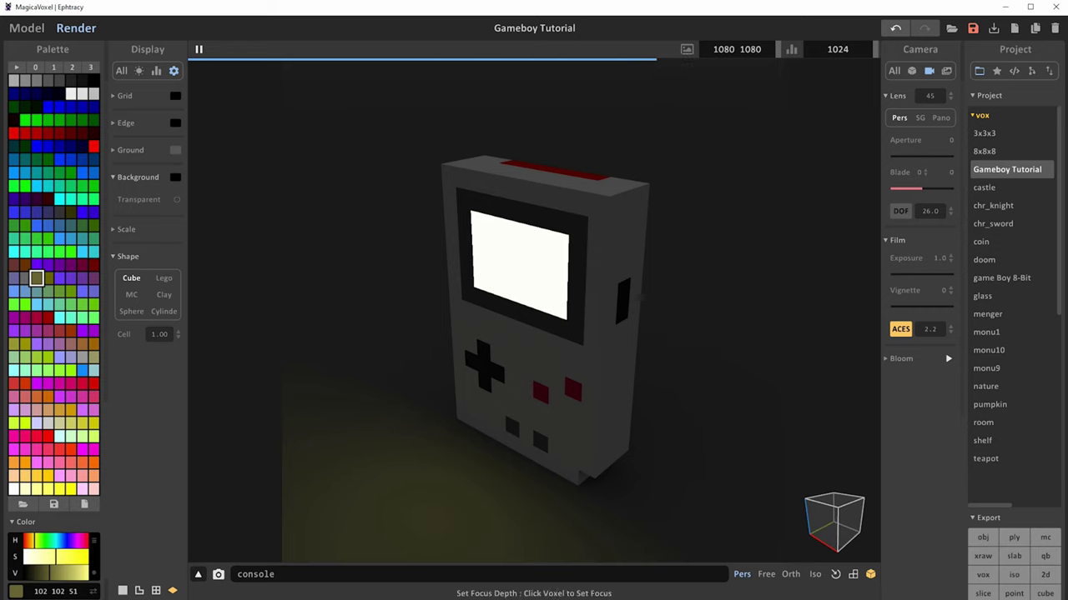
Turn on Bloom for the console render and switch the camera to the isometric view
left_click(888, 360)
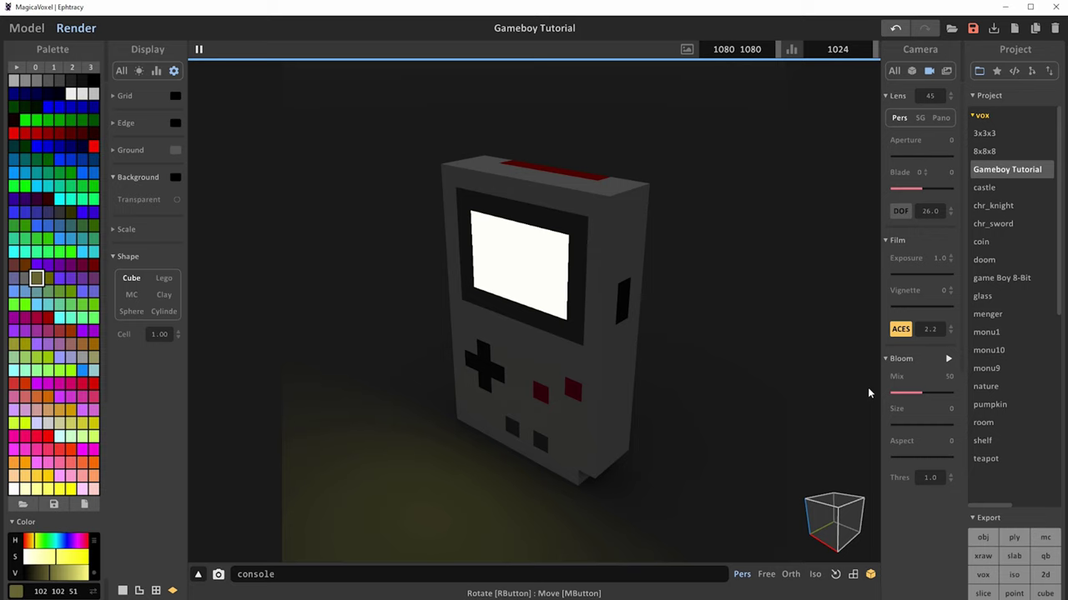
left_click(949, 358)
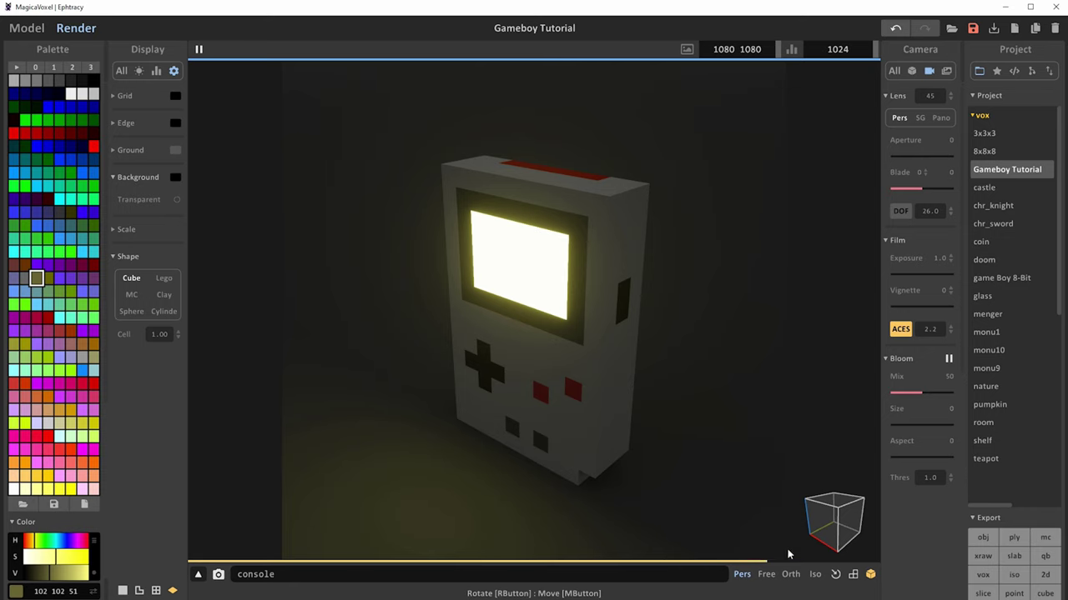
right_click_drag(755, 438, 698, 365)
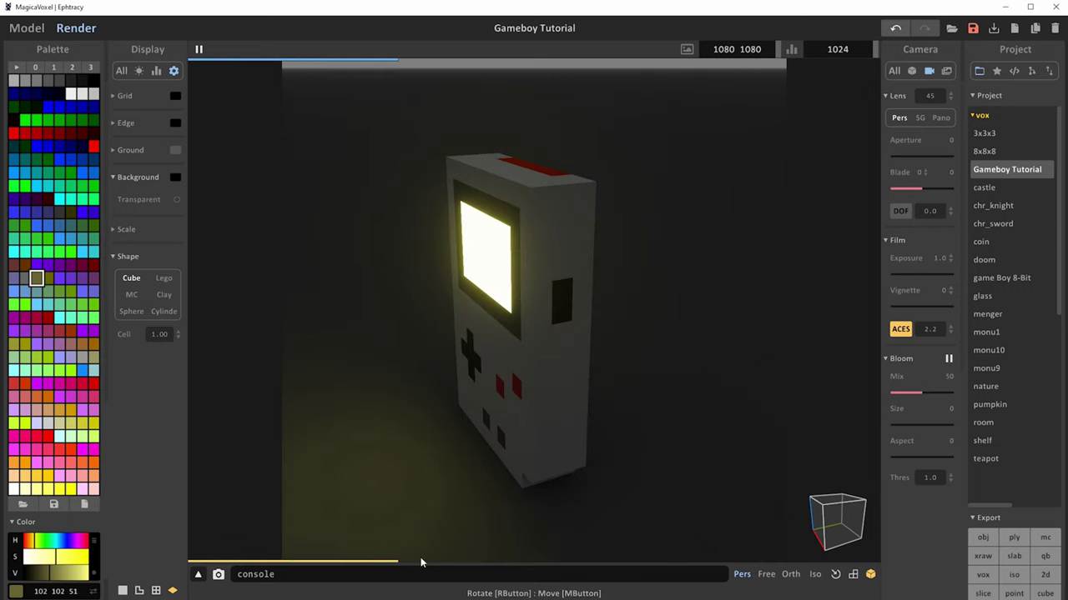
right_click_drag(679, 527, 667, 448)
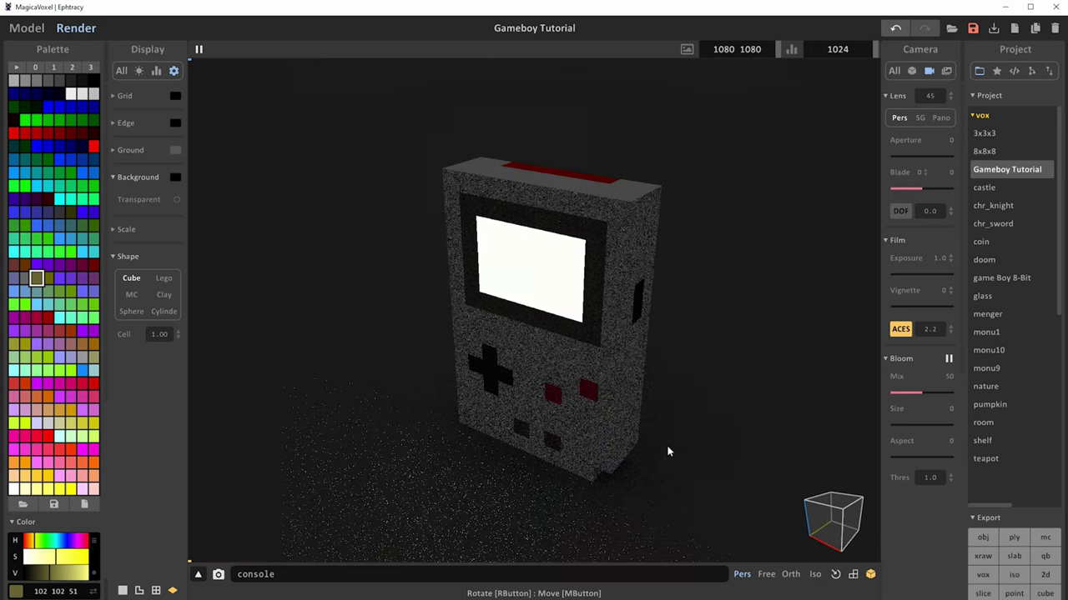
left_click(815, 575)
mouse_move(726, 401)
right_mouse_down()
mouse_move(709, 412)
mouse_move(722, 407)
right_mouse_up()
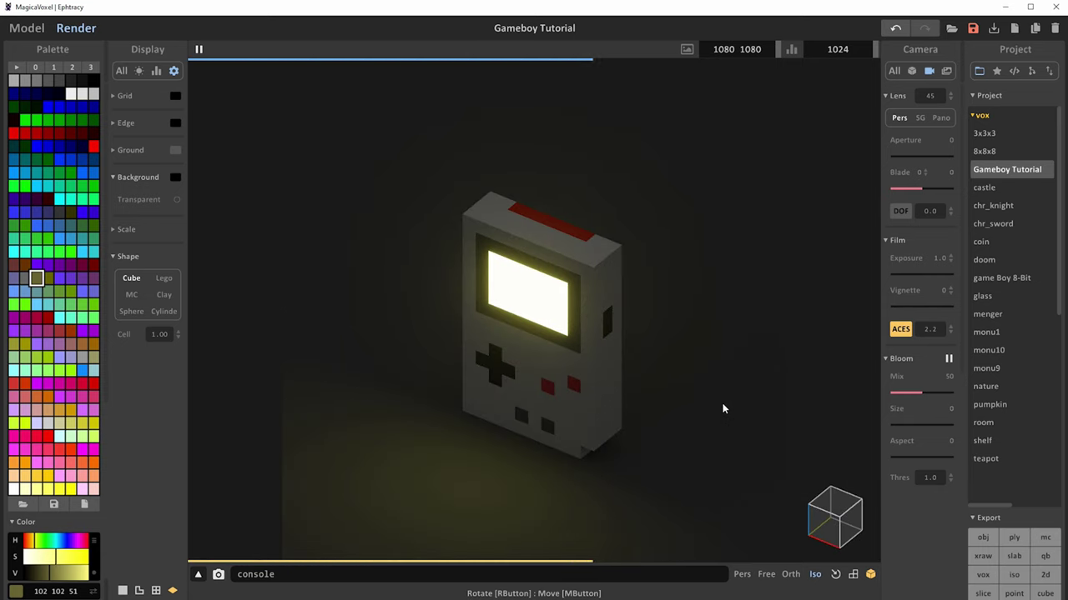
Try the glowing screen's Emit Power at level 5, and set it to level 4 with Emission 23
left_click(911, 70)
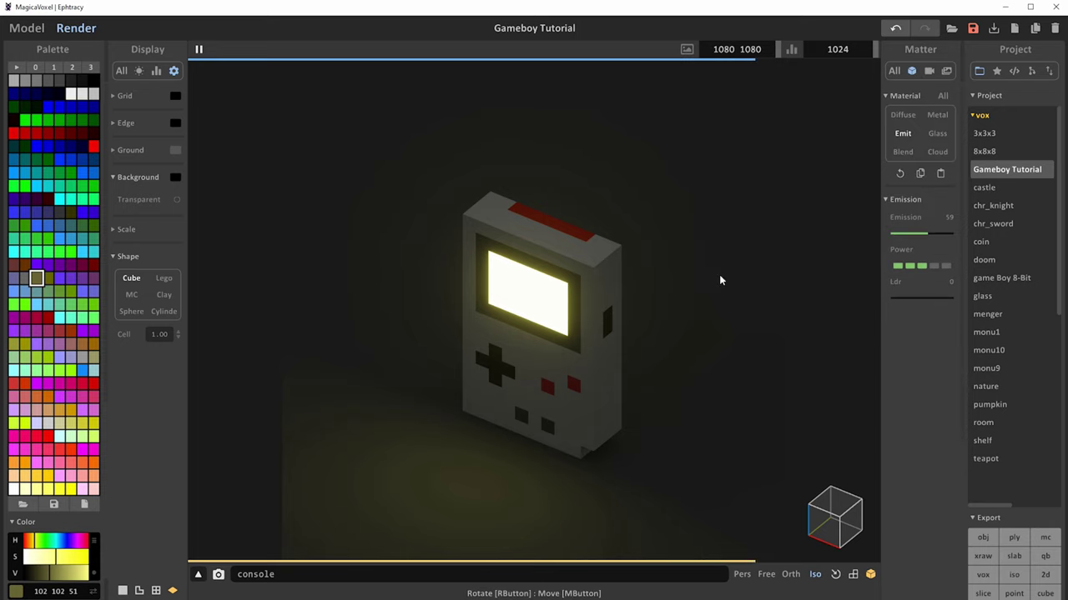
left_click(948, 265)
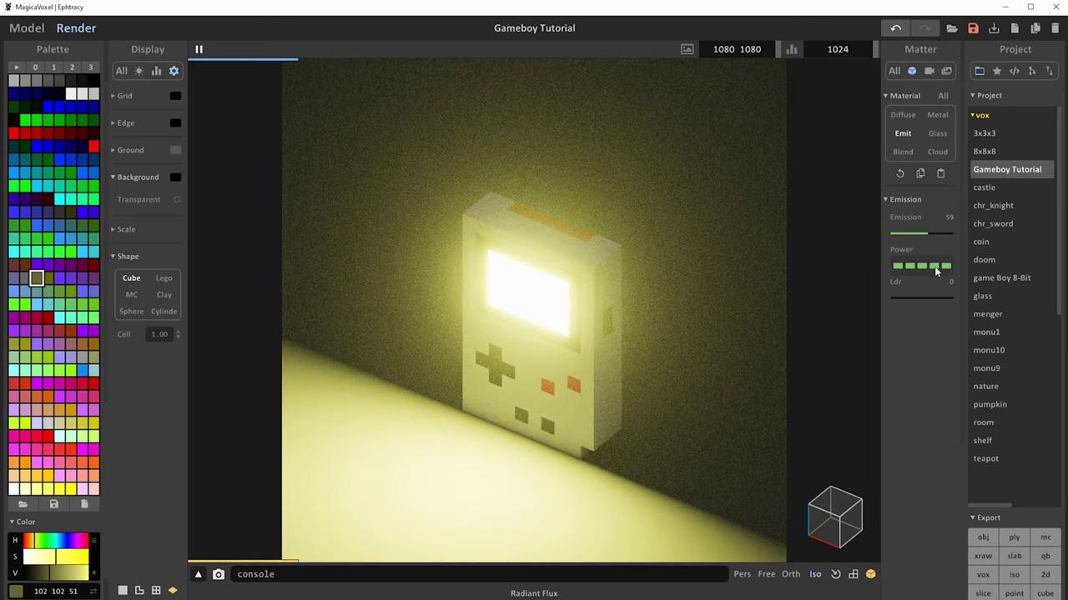
right_click_drag(572, 458, 706, 410)
left_click(935, 266)
left_click_drag(927, 234, 904, 233)
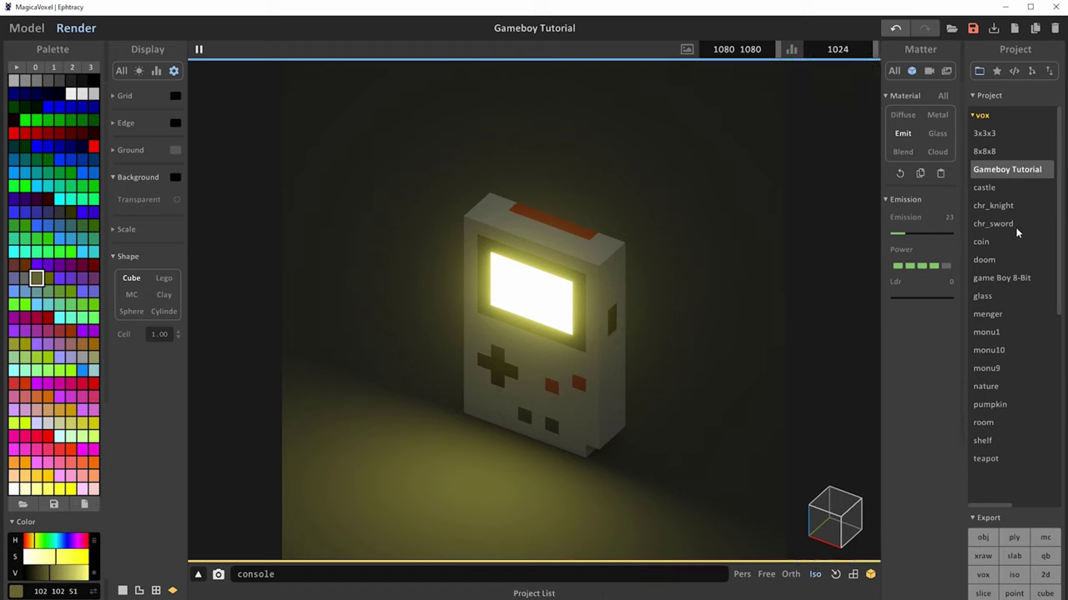
Open the castle sample model, saving the console model's changes first
left_click(985, 188)
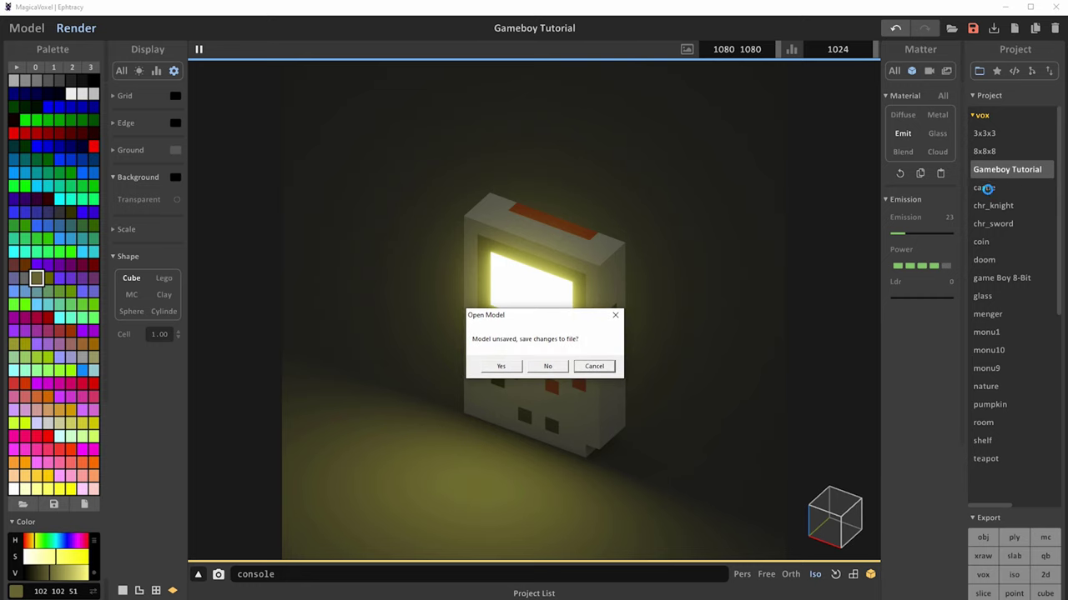
left_click(500, 367)
right_click_drag(653, 397, 621, 417)
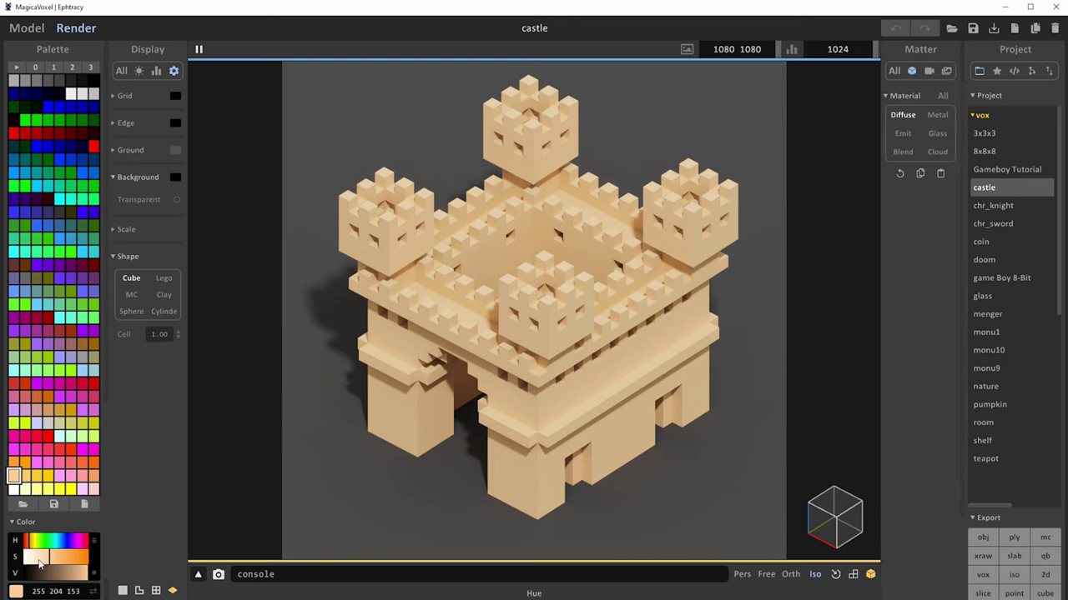
Change the castle's color to a pale cyan, RGB 181 255 252
left_click(32, 522)
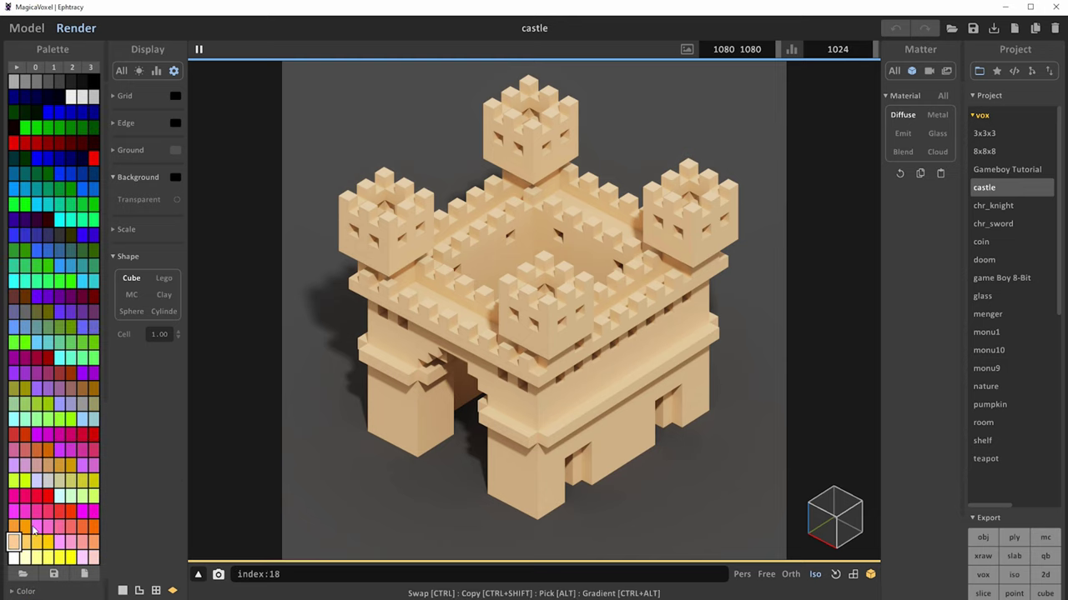
left_click(29, 592)
left_click_drag(33, 544, 43, 567)
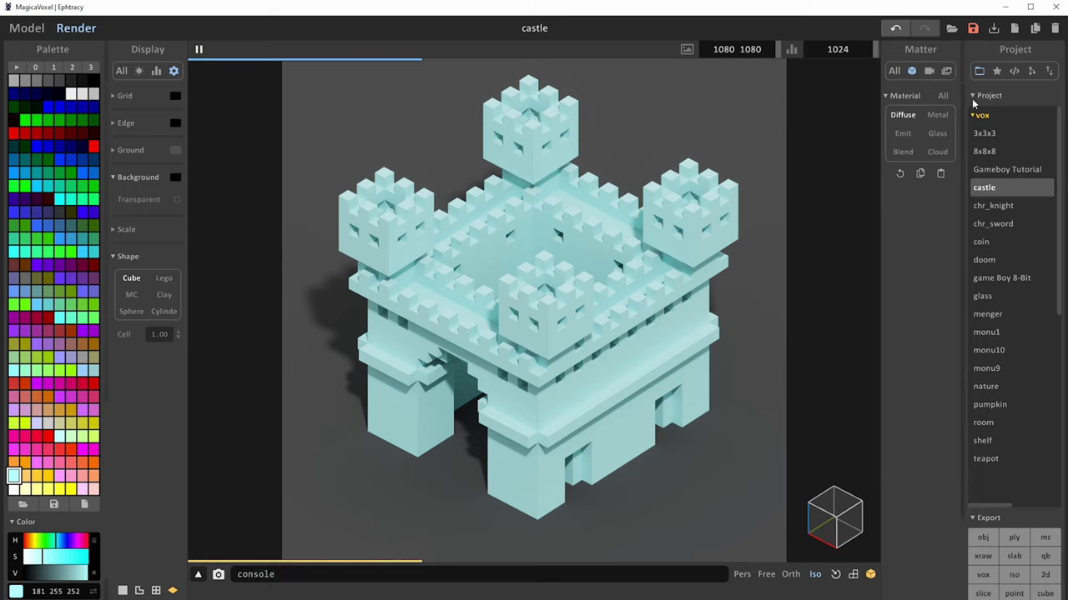
Give the castle's color a Glass material with Transparency 100
left_click(939, 133)
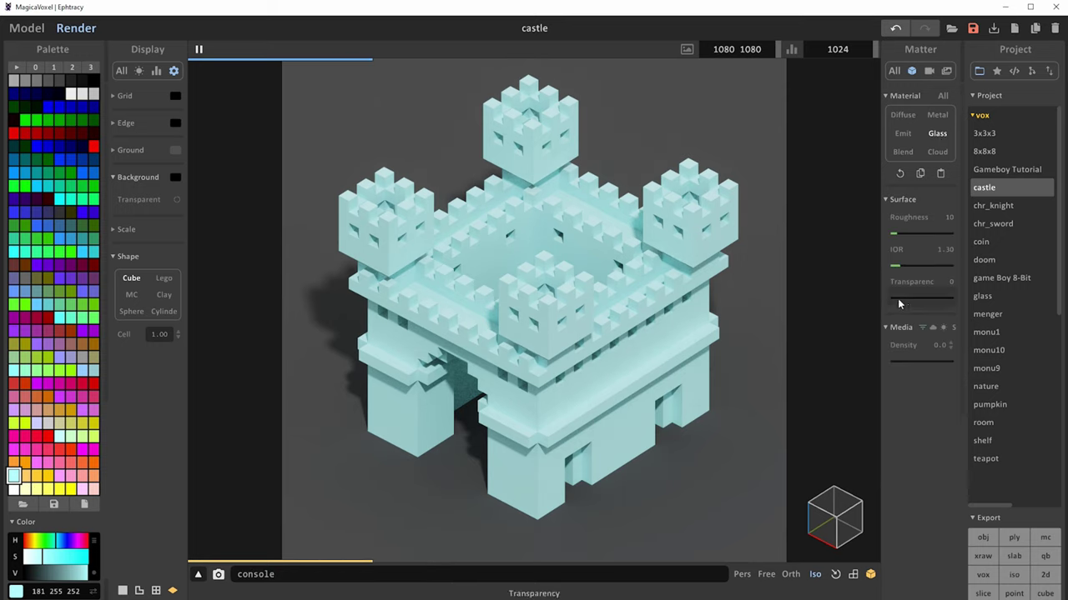
left_click_drag(895, 297, 976, 303)
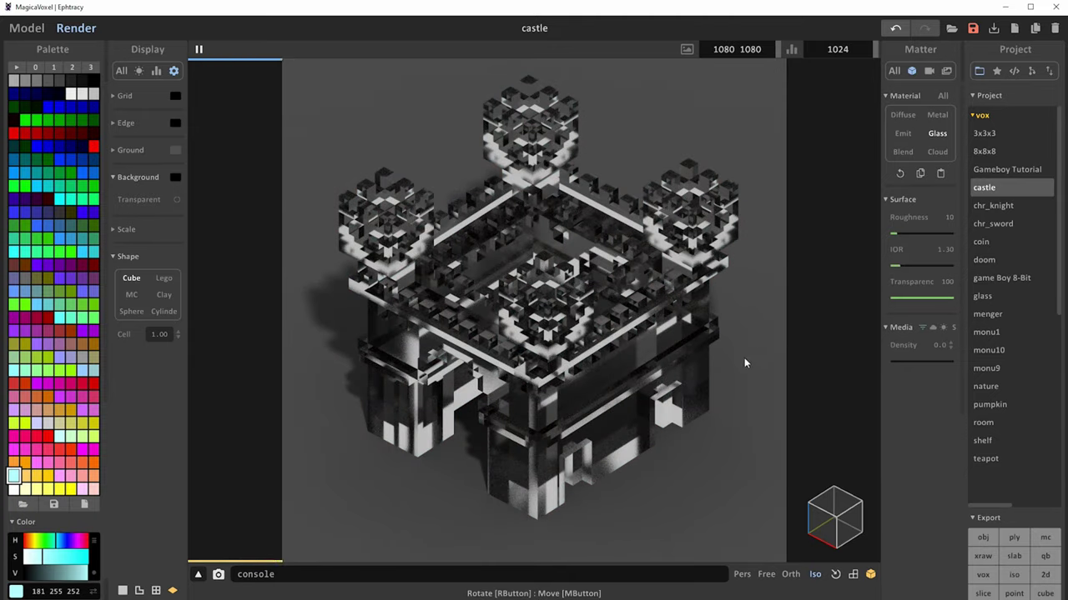
right_click_drag(744, 363, 732, 395)
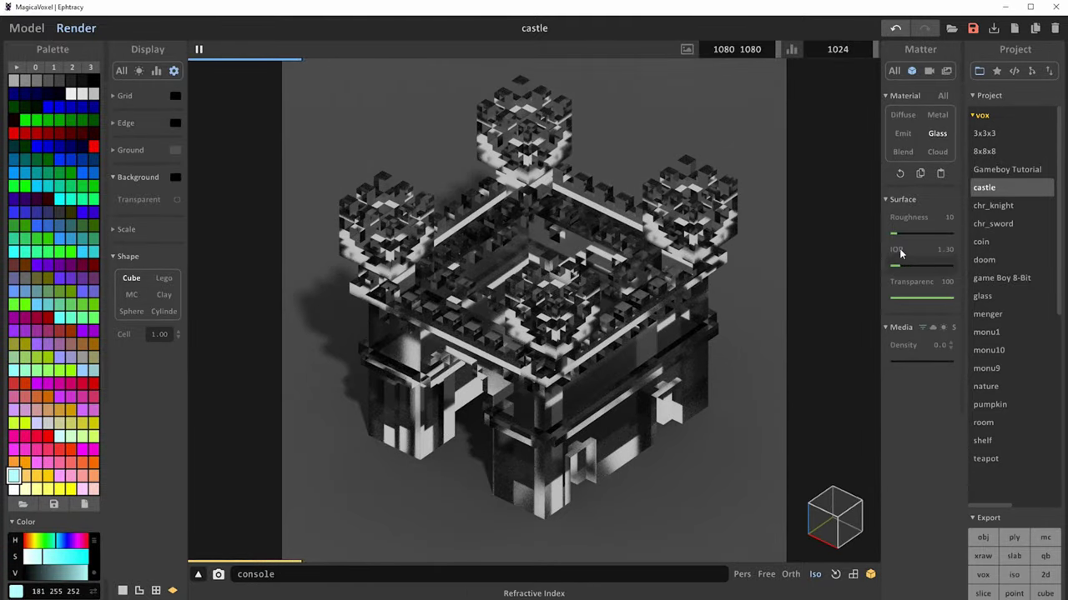
Set the castle glass's Roughness to 50 and its IOR to 2.03
left_click_drag(898, 233, 921, 230)
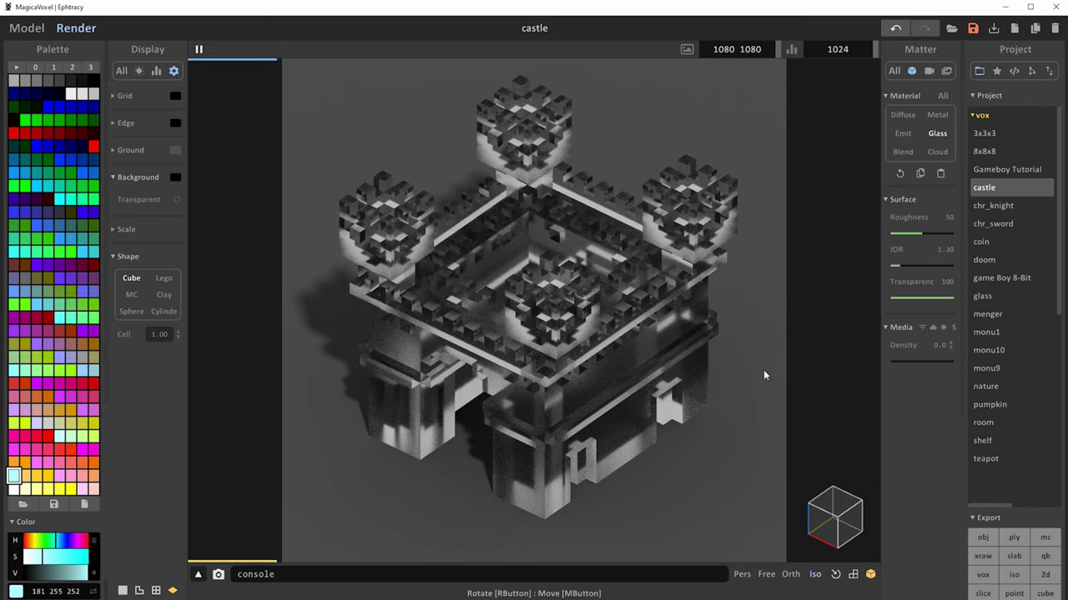
right_click_drag(763, 370, 778, 406)
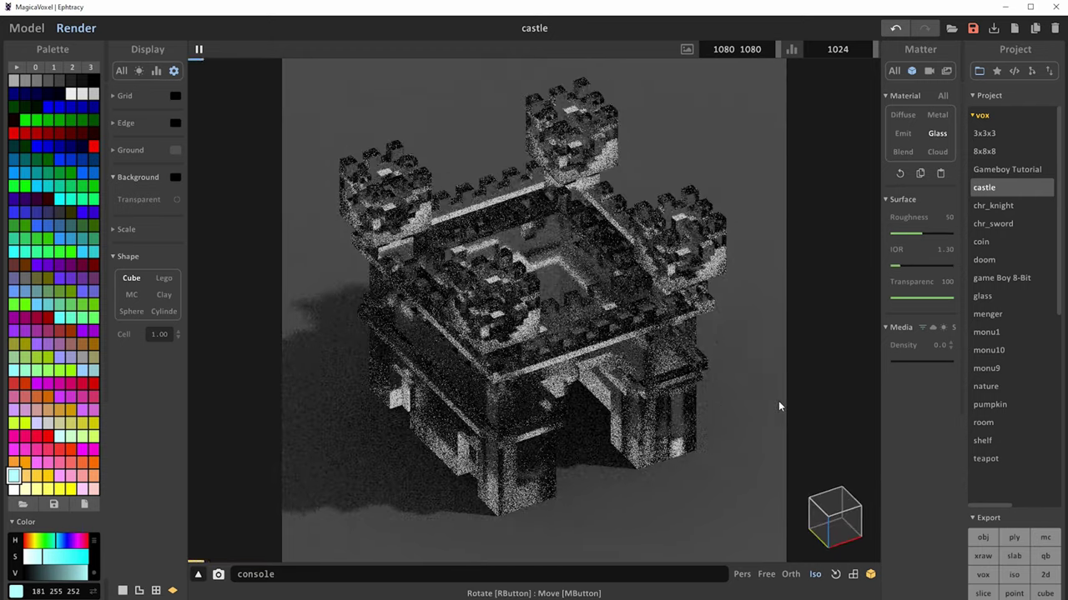
left_click_drag(907, 265, 924, 265)
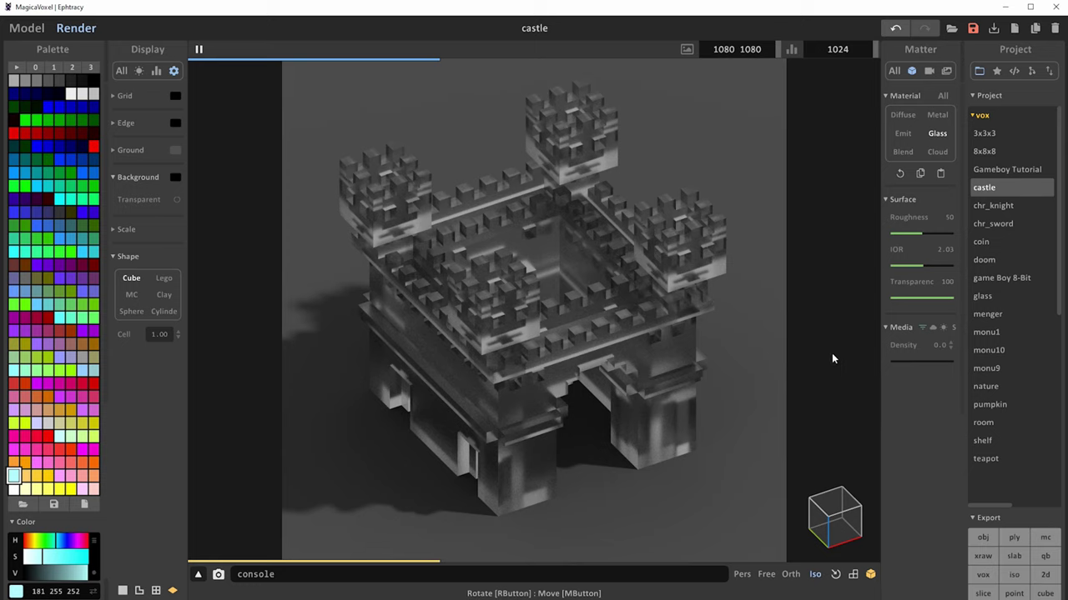
Try the Scatter and Emissive media on the castle's glass, and set it to Subsurface Scattering
left_click(932, 328)
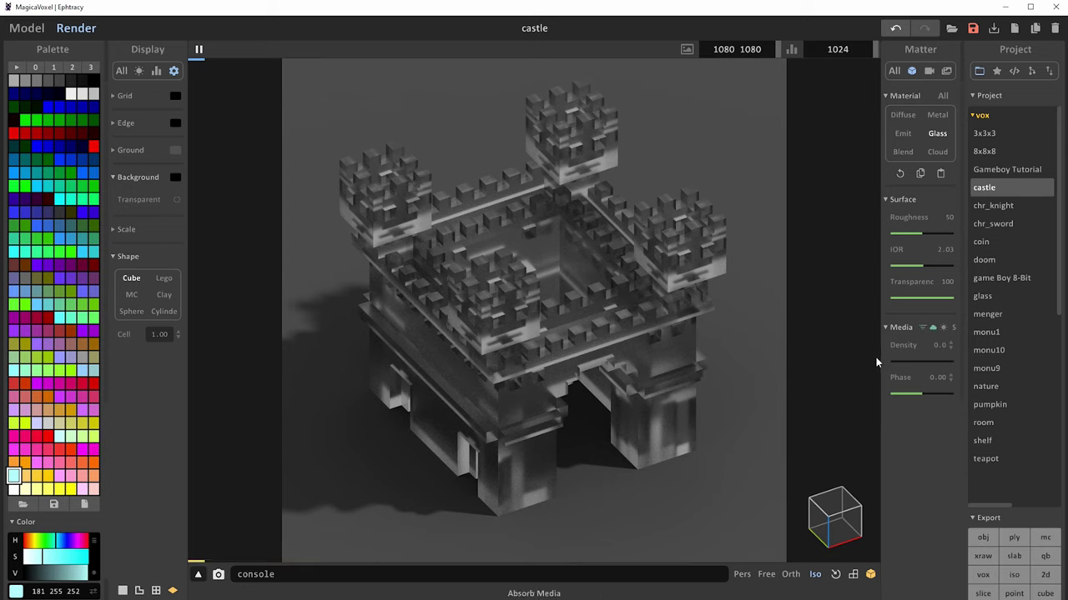
left_click(934, 329)
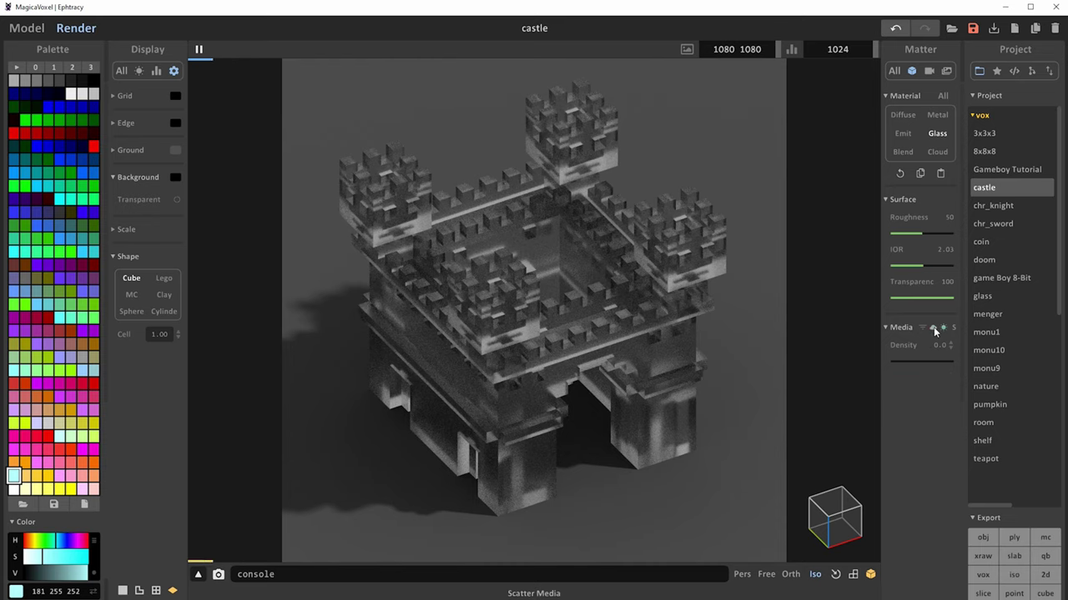
left_click(934, 329)
left_click(953, 328)
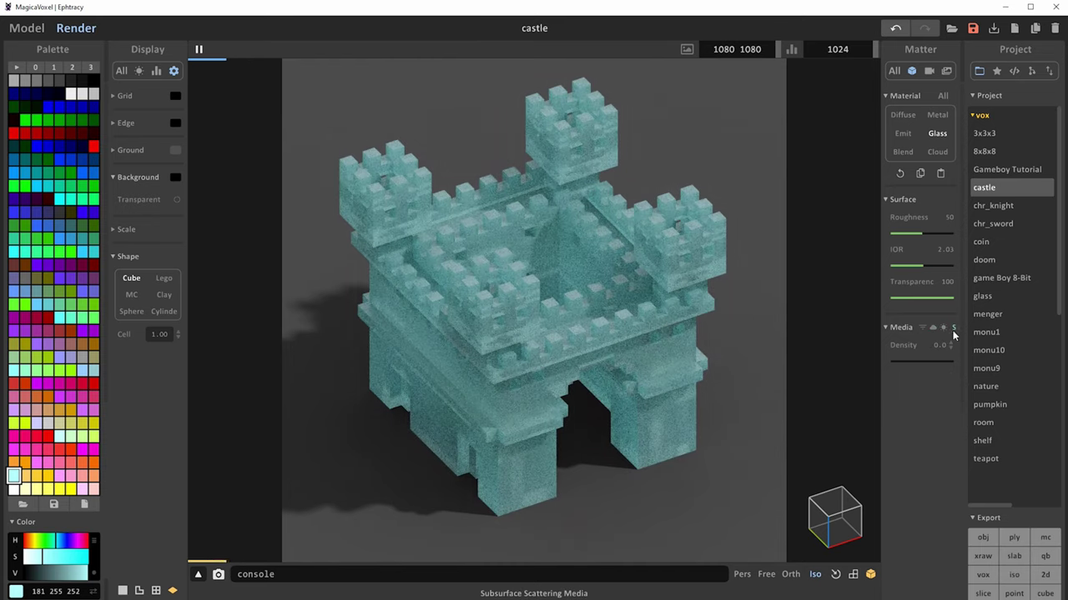
right_click_drag(672, 329, 689, 393)
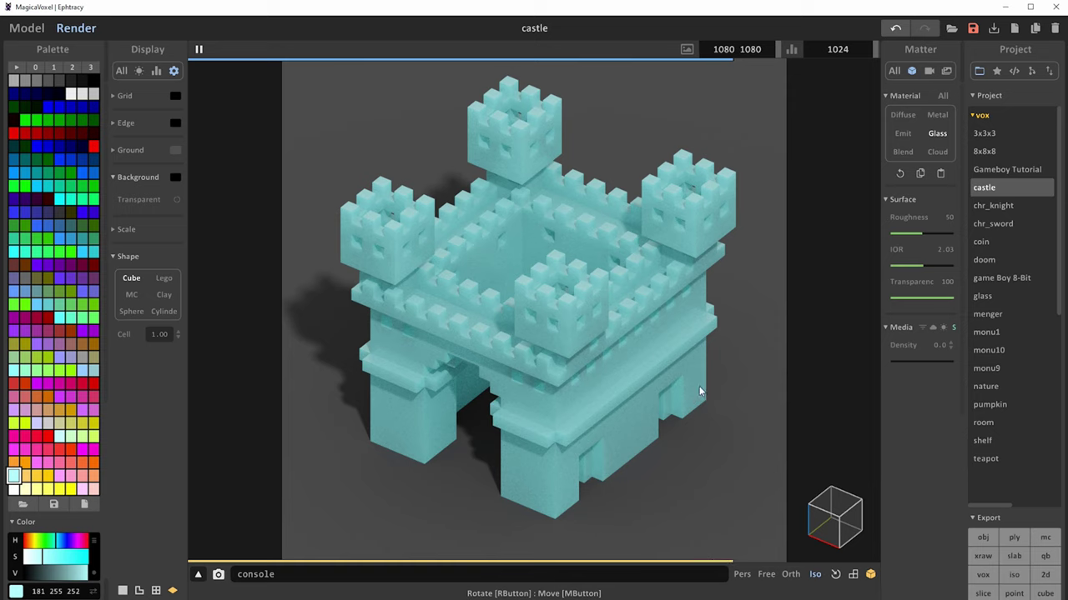
Try the Blend material on the castle with media Density 60, and switch the material to Cloud
left_click(912, 152)
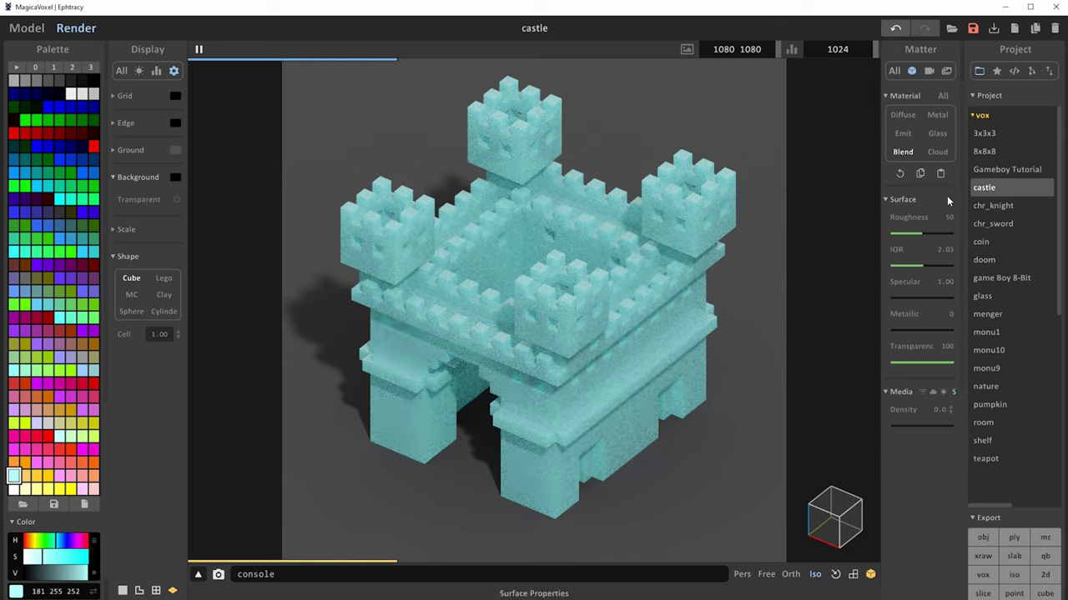
left_click(926, 425)
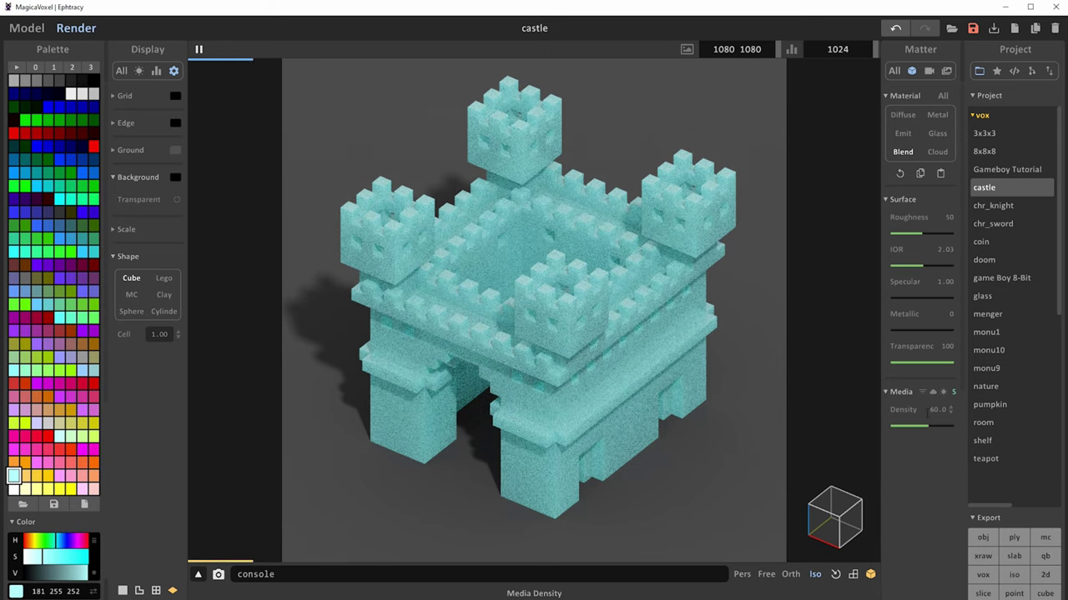
left_click(936, 152)
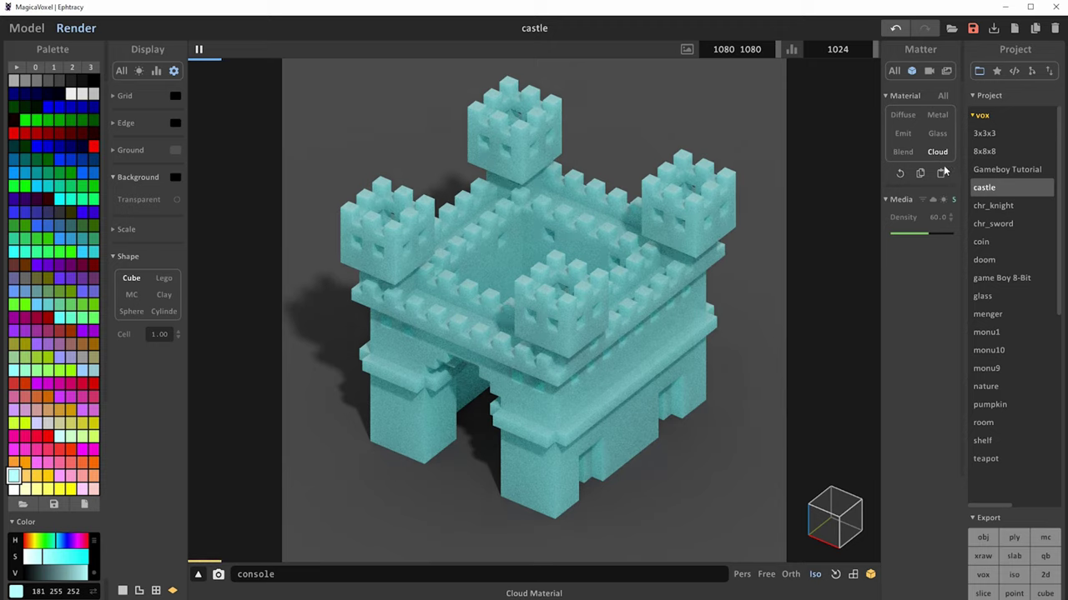
Compare the Scatter, Emissive and Absorb media on the castle's Cloud material, and leave it on Scatter
left_click(933, 199)
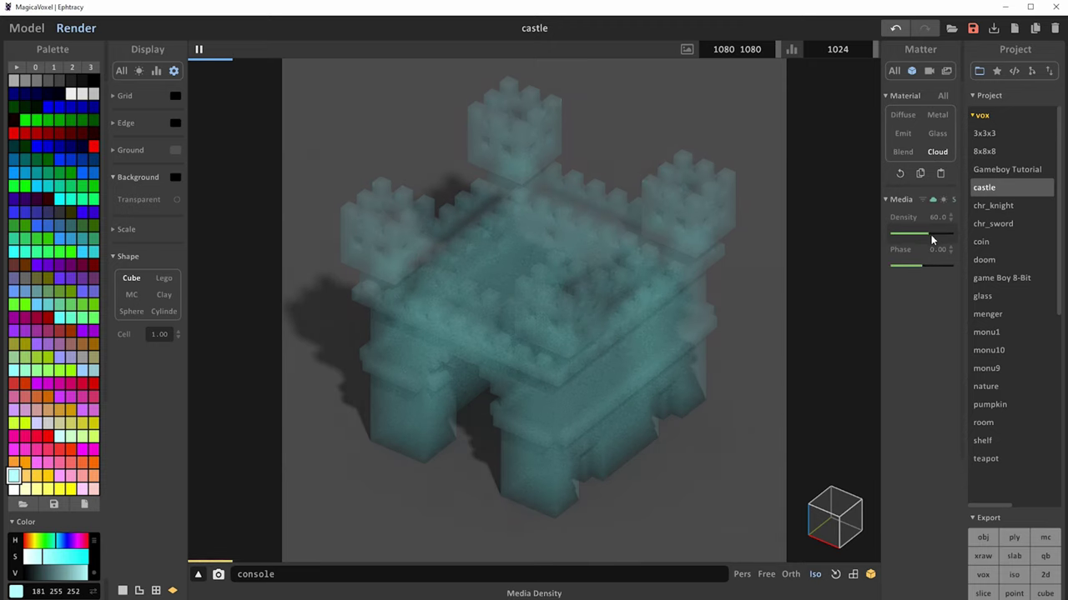
left_click(941, 200)
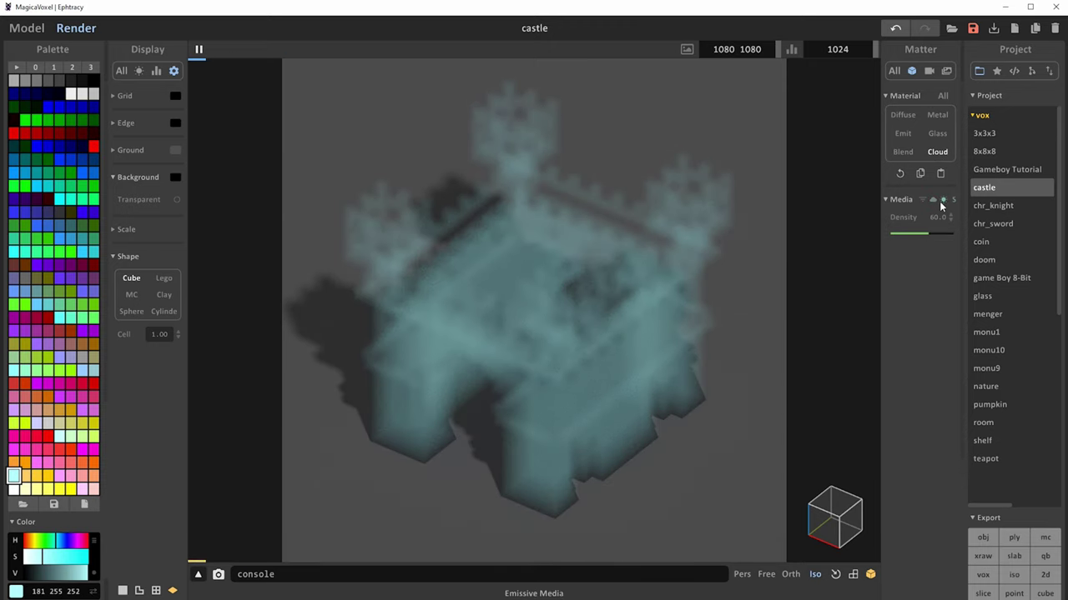
left_click(923, 200)
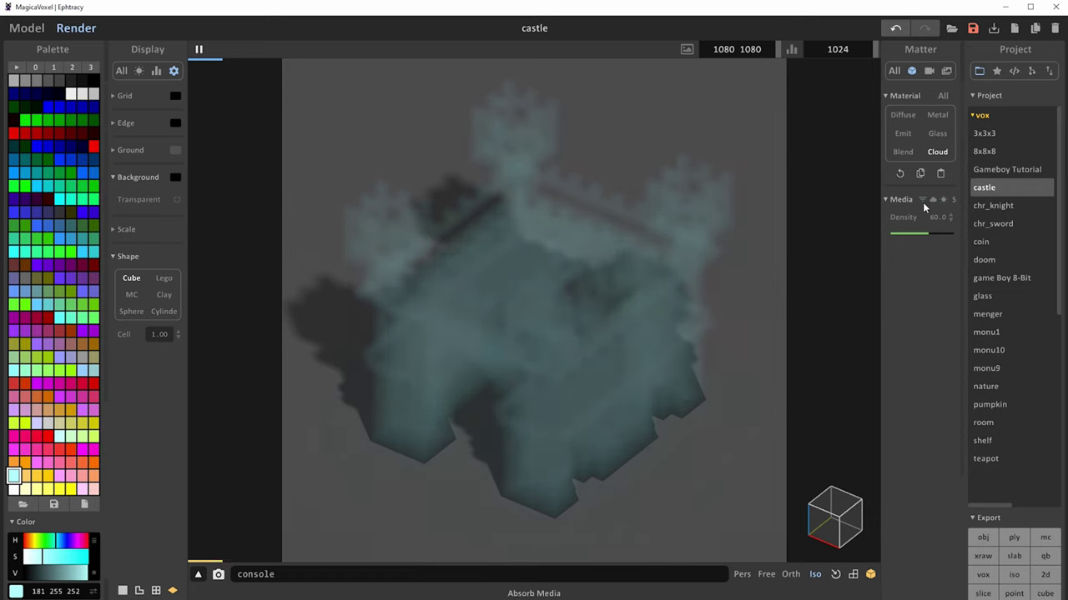
left_click(934, 205)
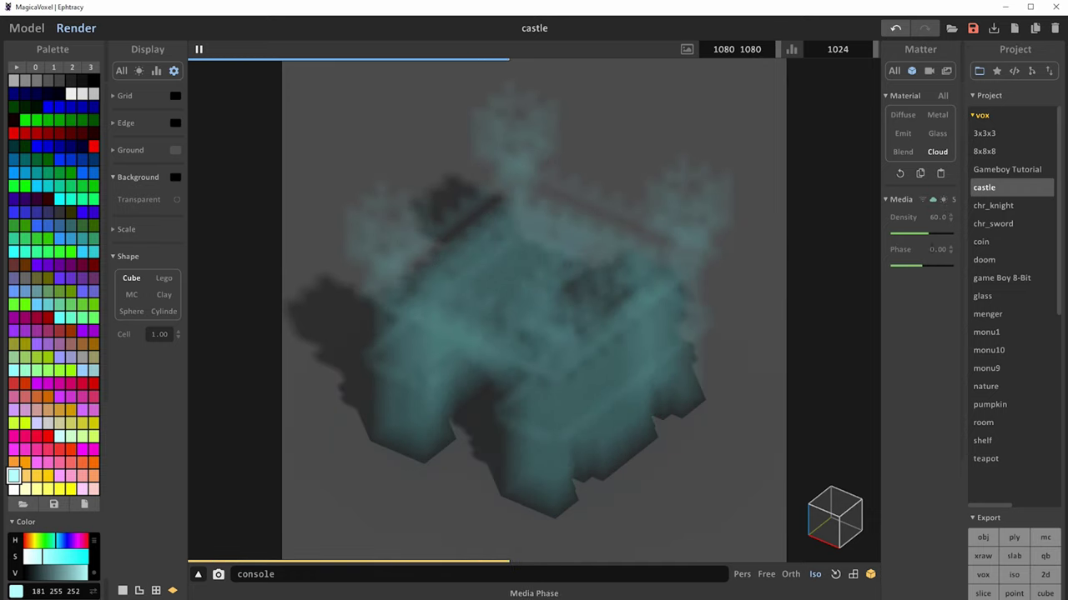
Switch the castle's material to Glass with the Absorb medium and set the media Density to 100
left_click(944, 134)
right_click_drag(665, 377, 688, 372)
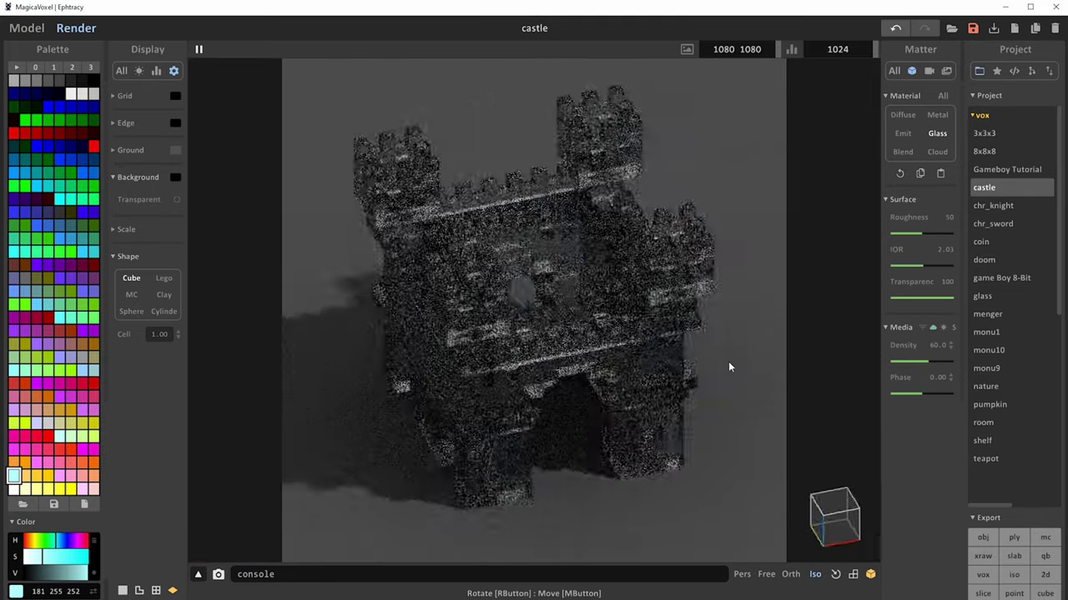
left_click(921, 327)
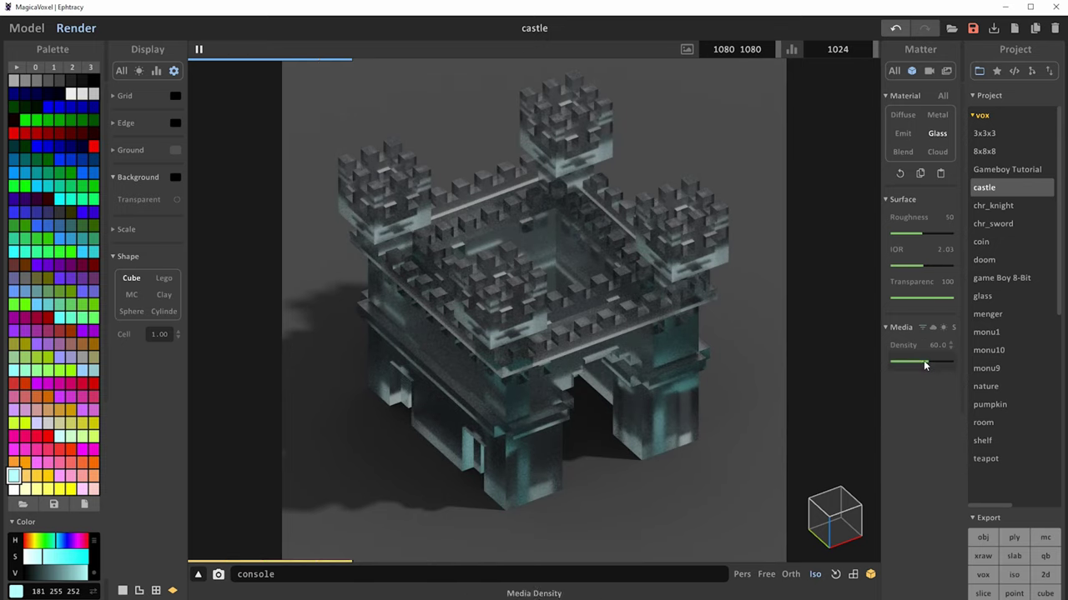
mouse_move(924, 364)
left_mouse_down()
mouse_move(905, 364)
mouse_move(936, 365)
left_mouse_up()
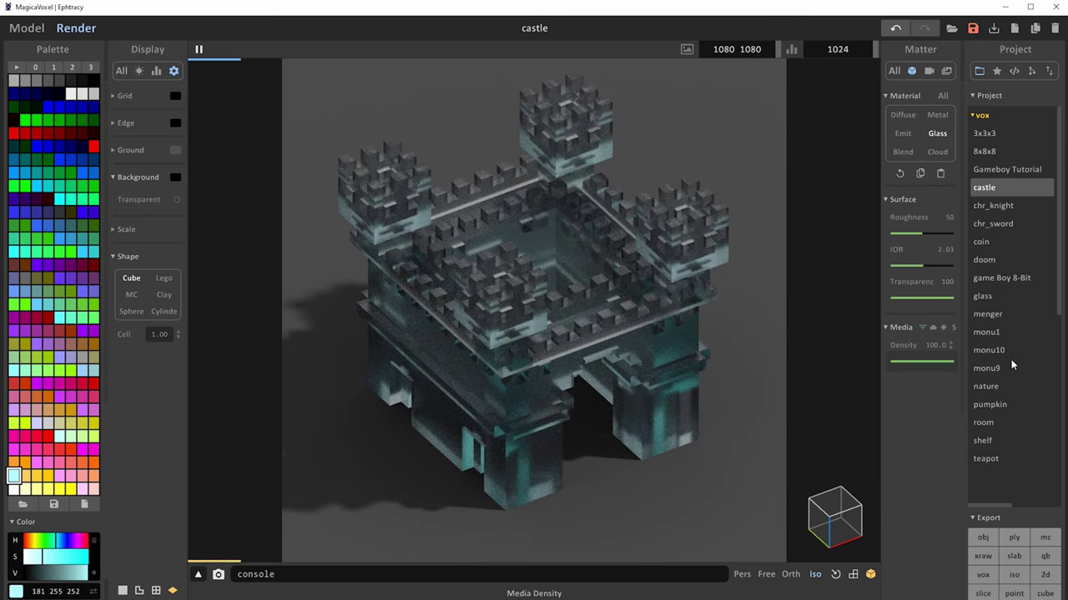
Lower the castle glass's surface Roughness to 4
scroll(762, 375, "up", 2)
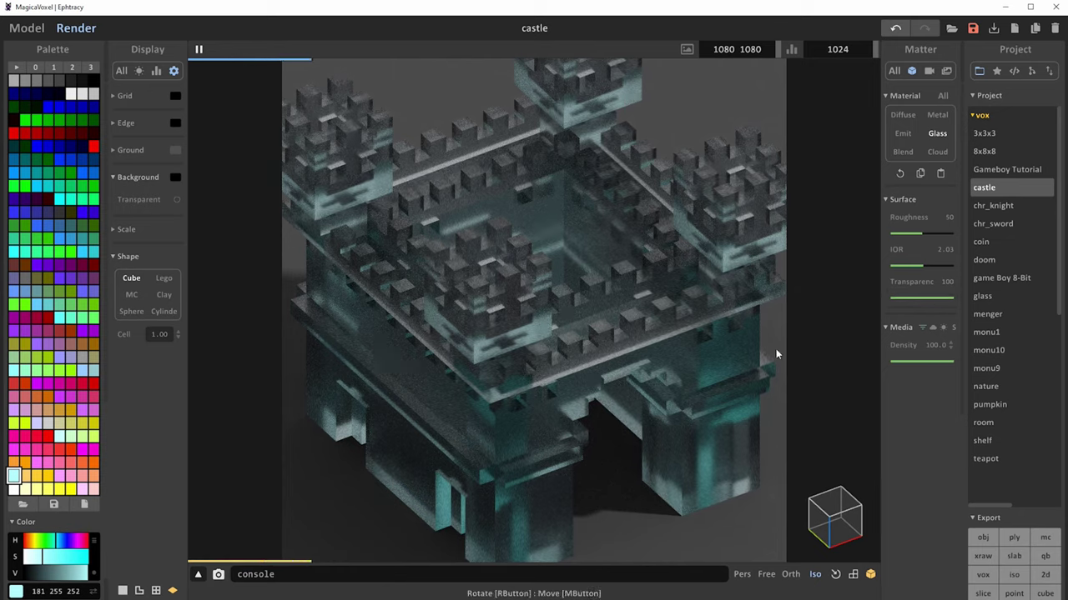
left_click(912, 235)
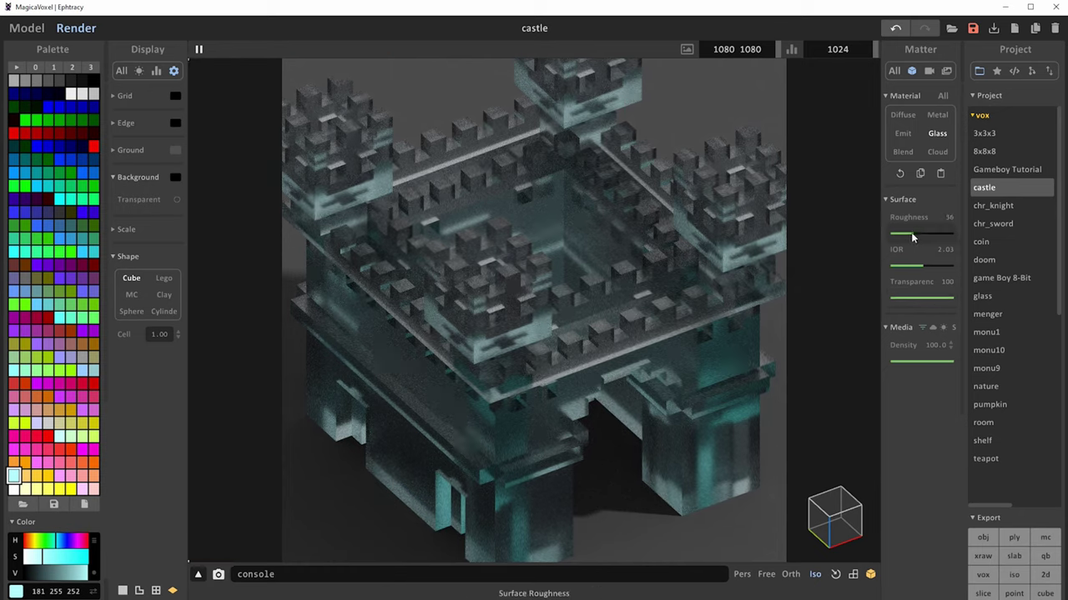
left_click_drag(900, 239, 893, 239)
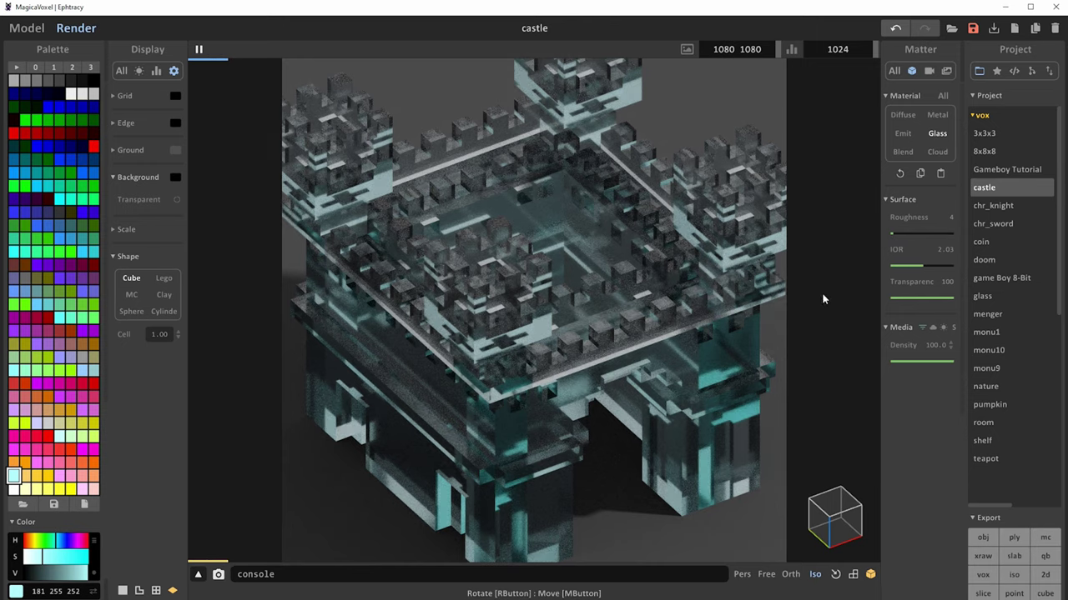
scroll(705, 324, "down", 5)
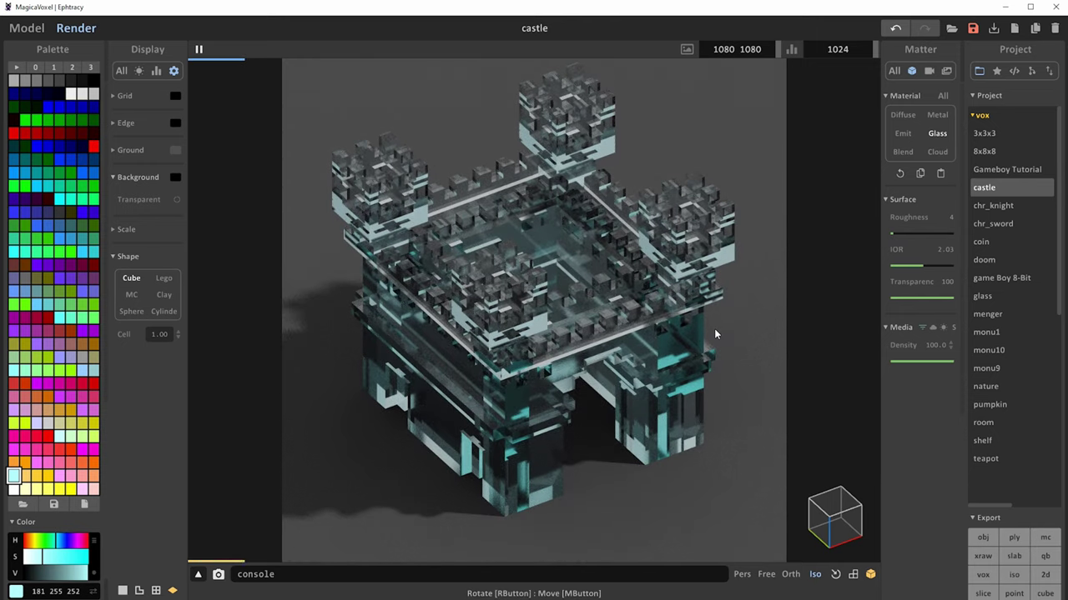
scroll(714, 329, "down", 1)
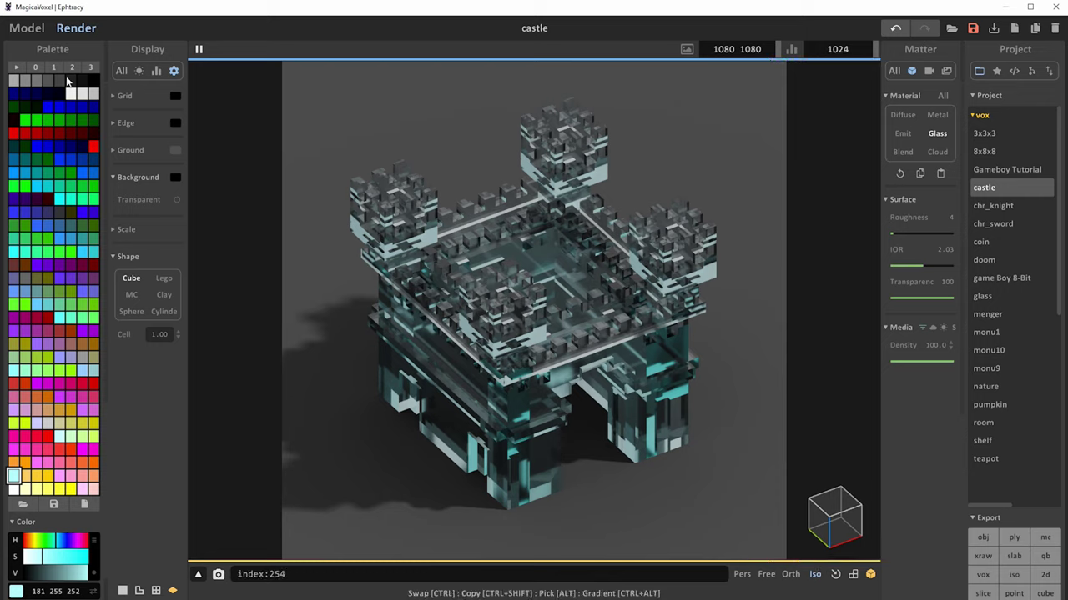
Double the castle model's size to 42 × 42 × 42 voxels and render the enlarged version
left_click(30, 30)
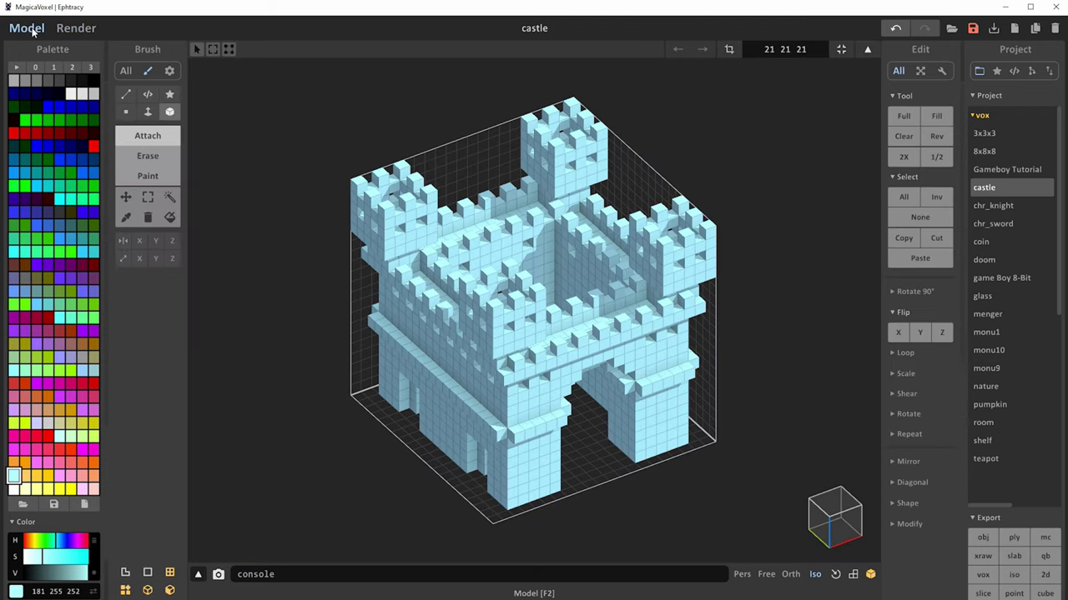
mouse_move(779, 379)
right_mouse_down()
mouse_move(715, 391)
mouse_move(777, 377)
right_mouse_up()
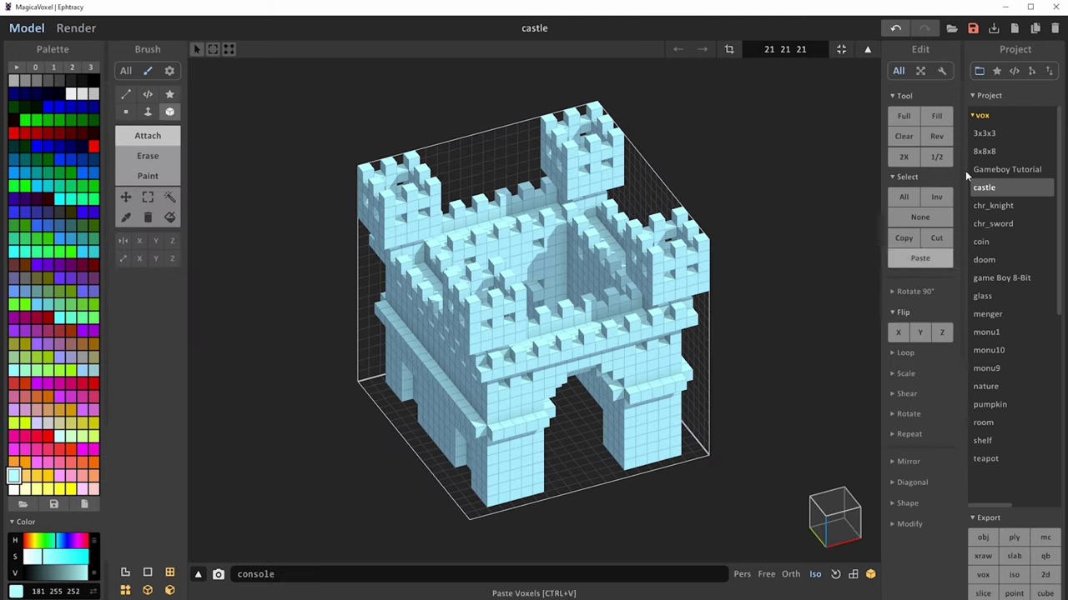
left_click(903, 157)
scroll(736, 327, "up", 2)
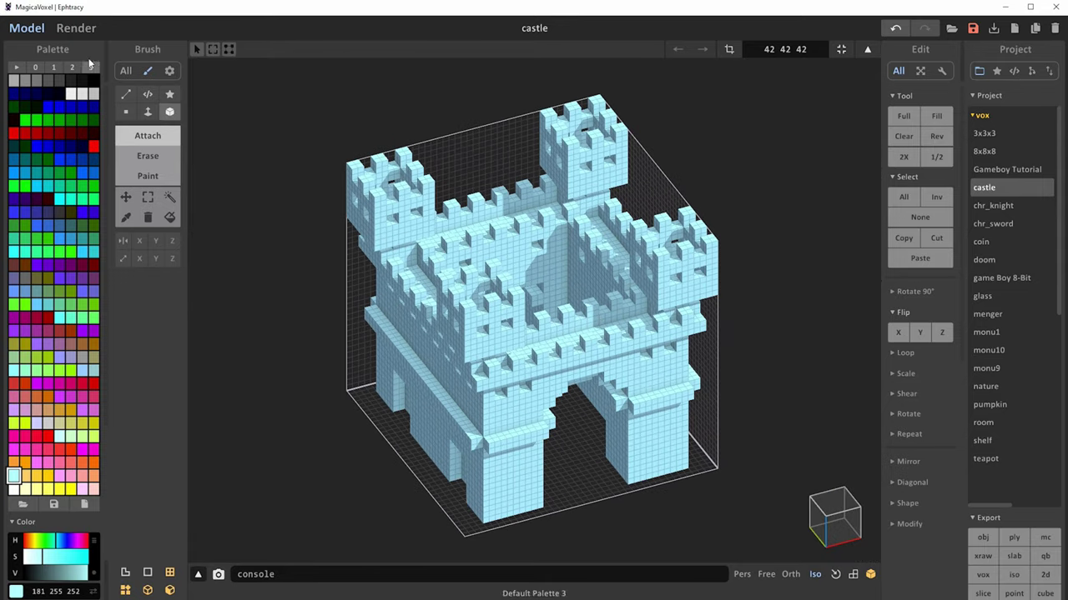
left_click(75, 27)
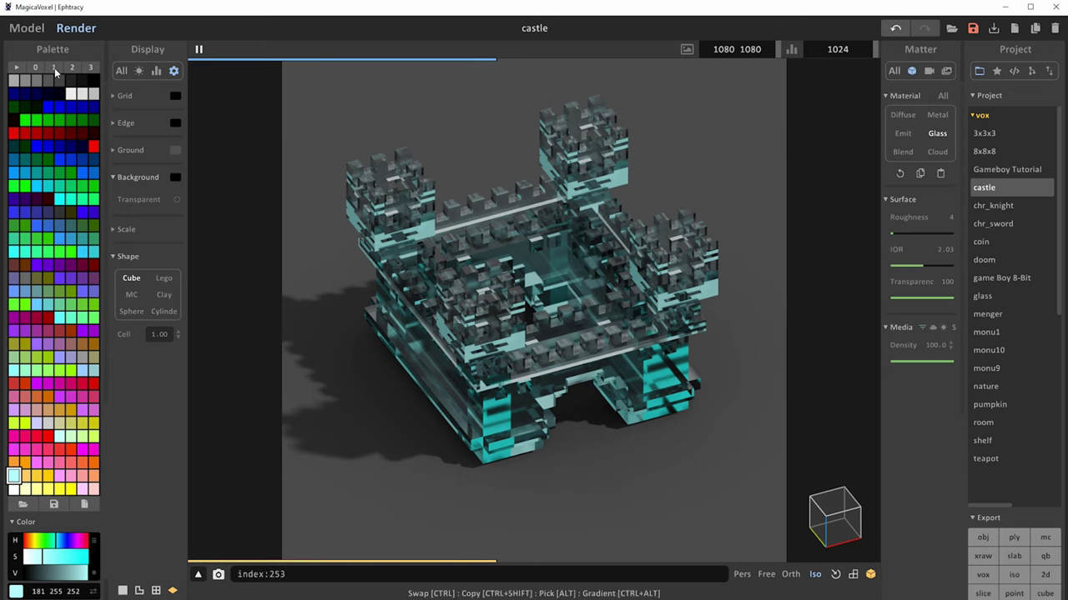
Return to modelling, show the castle in the world view, and use the perspective camera
left_click(31, 32)
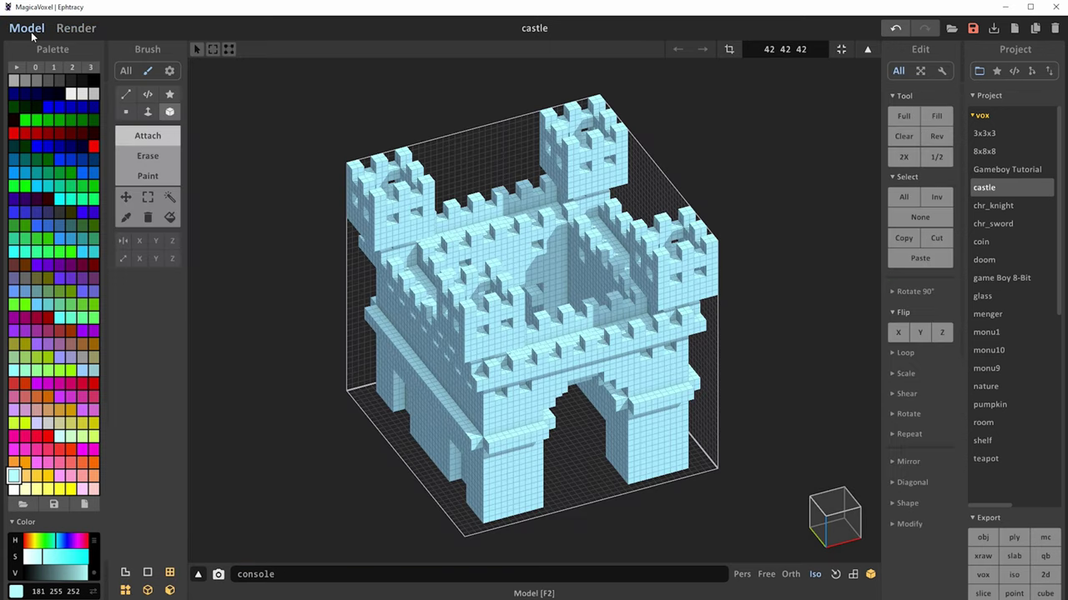
left_click(865, 51)
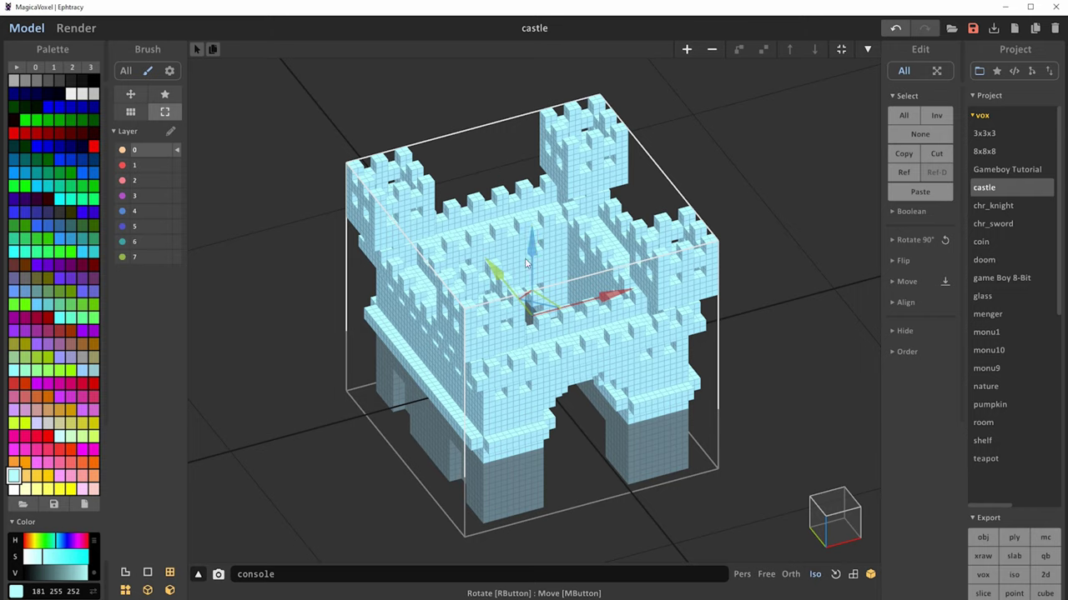
right_click_drag(610, 429, 701, 454)
left_click(742, 574)
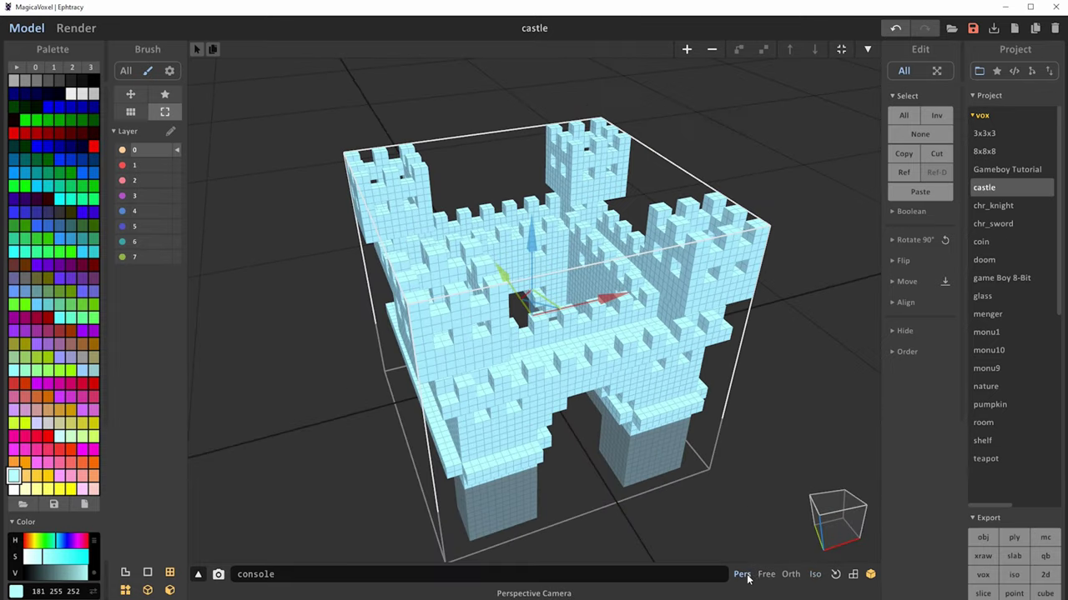
Raise the castle vertically until its sunken legs stand on the ground plane, and render it
right_click_drag(742, 500, 726, 374)
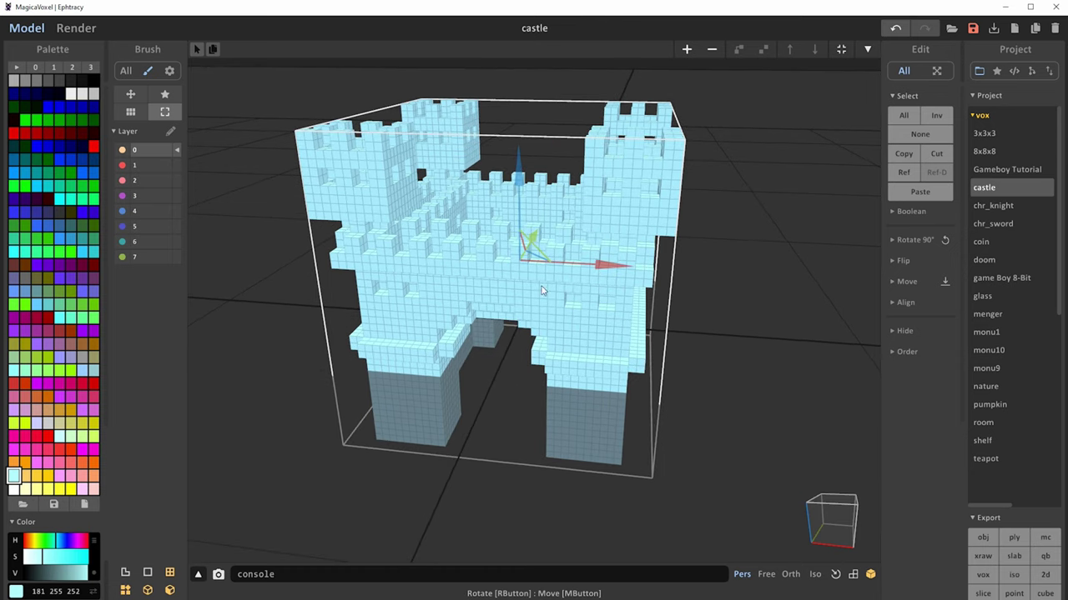
left_click_drag(522, 175, 527, 90)
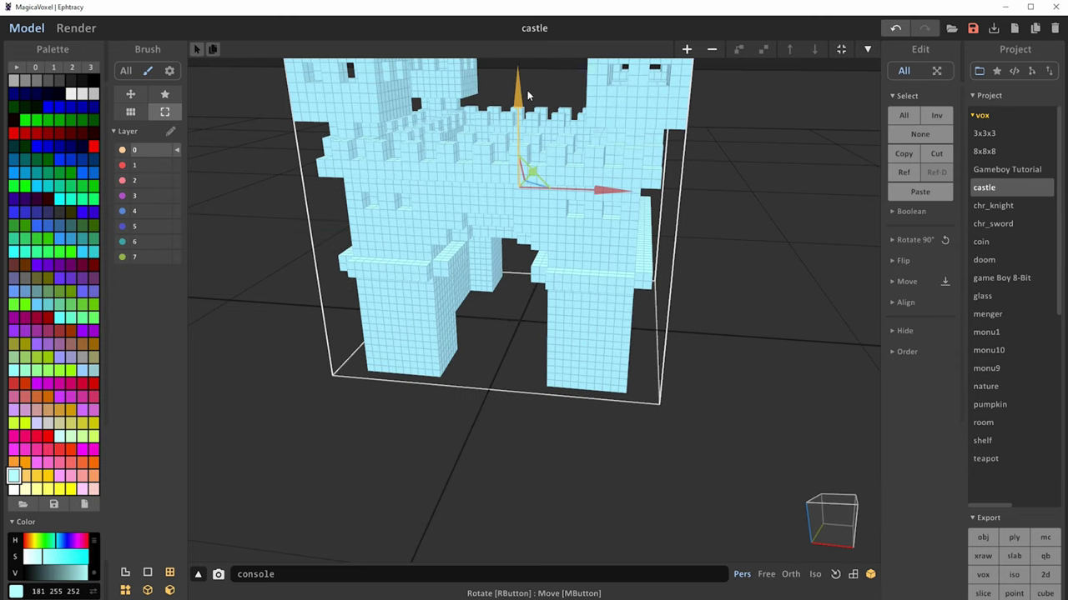
scroll(492, 337, "down", 3)
right_click_drag(481, 323, 553, 380)
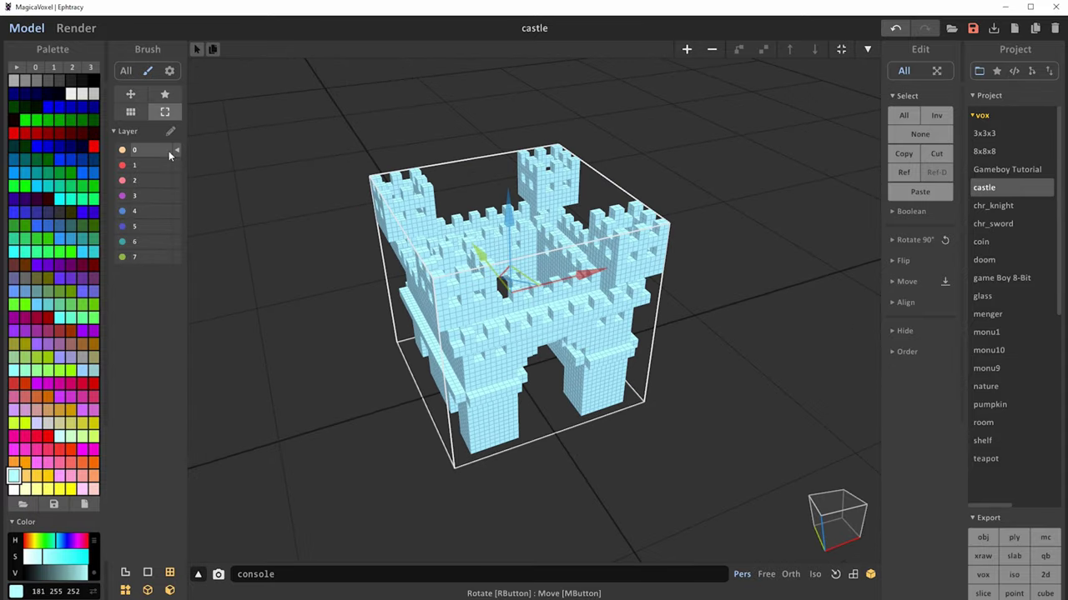
left_click(76, 27)
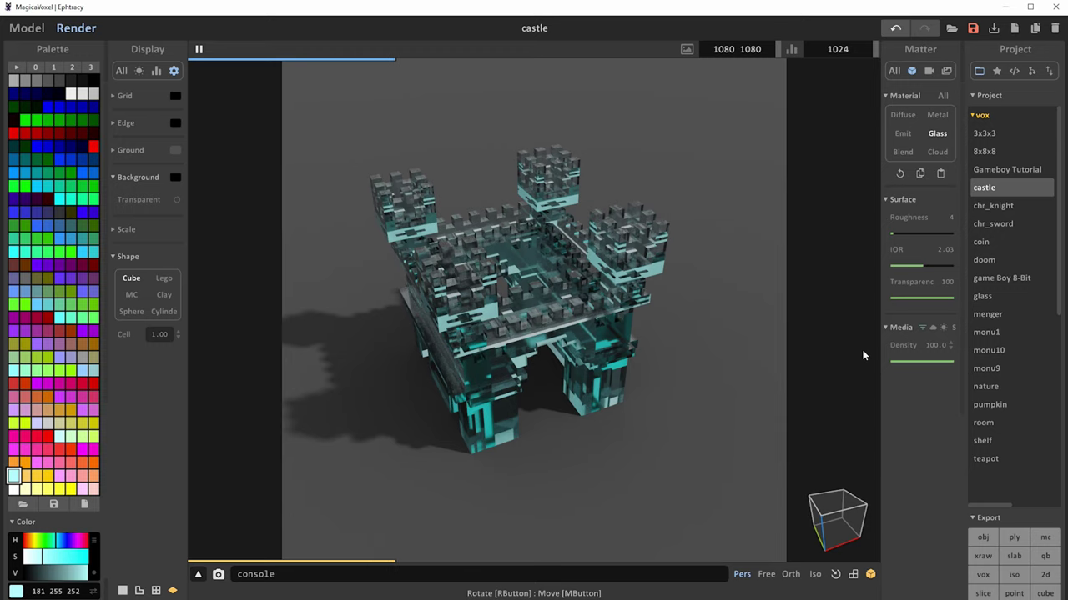
Leave the render and switch between world and model editing, ending in the castle's model editor
left_click(27, 27)
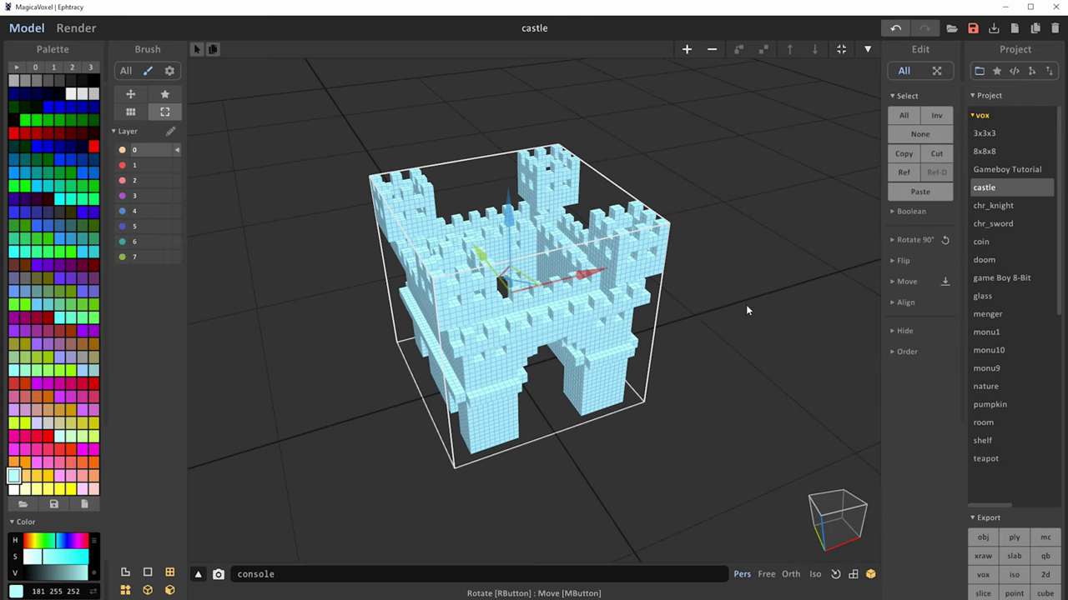
left_click(871, 48)
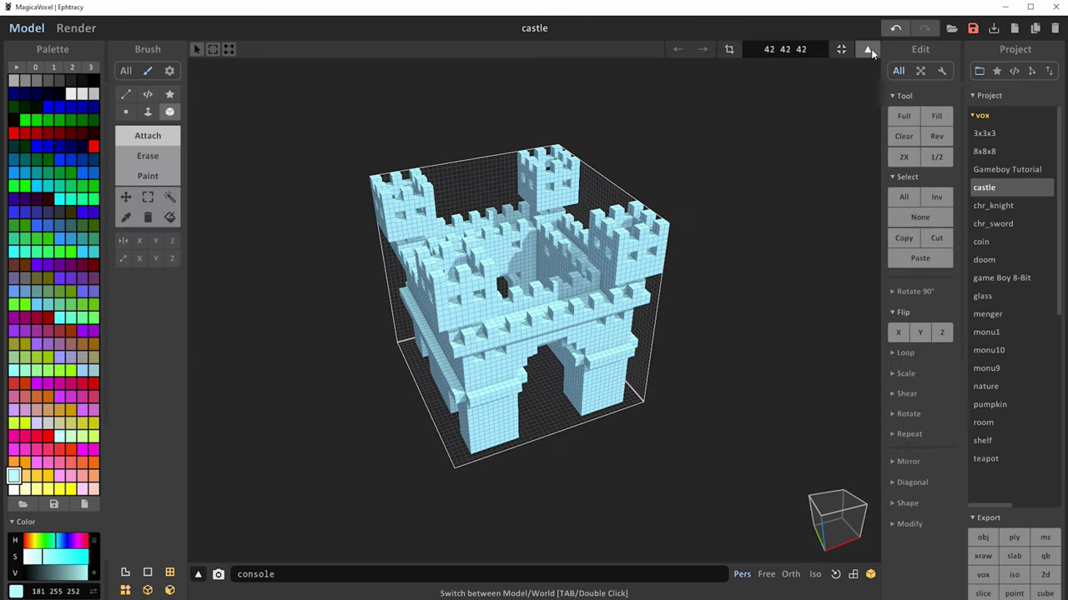
left_click(868, 50)
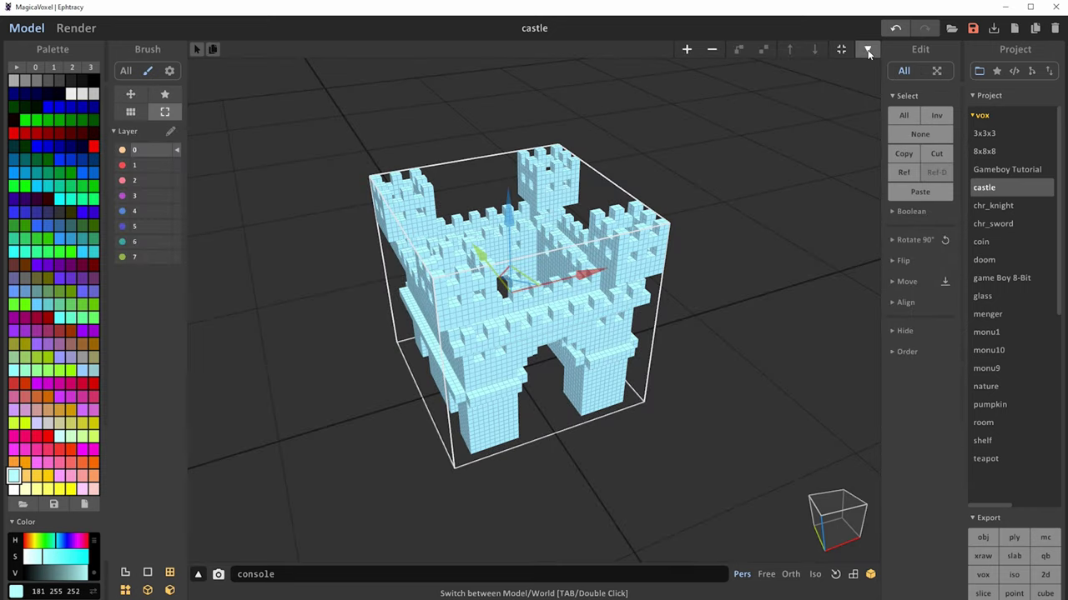
left_click(868, 50)
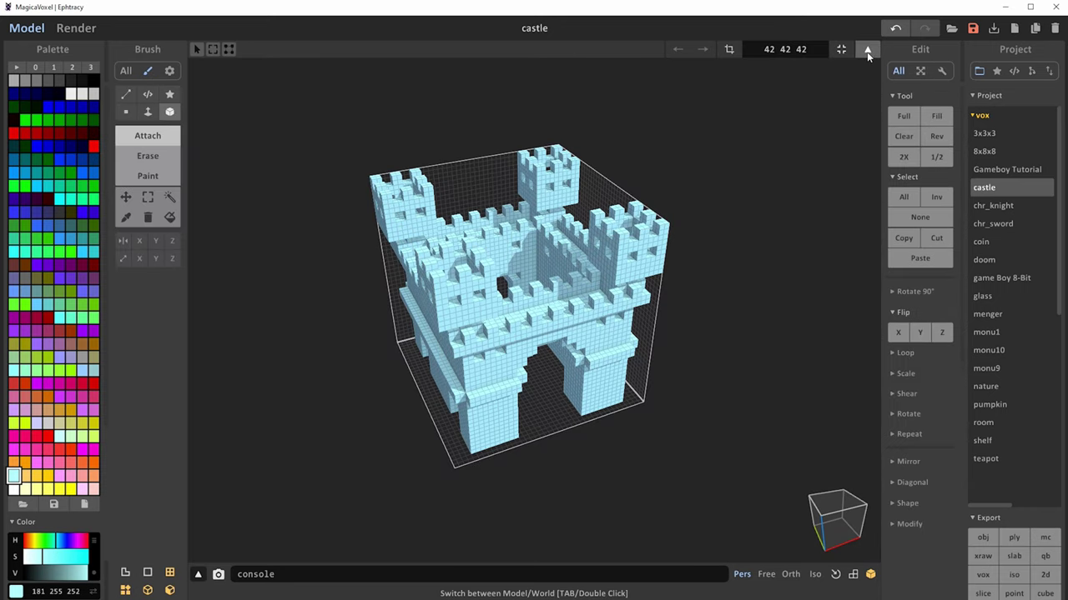